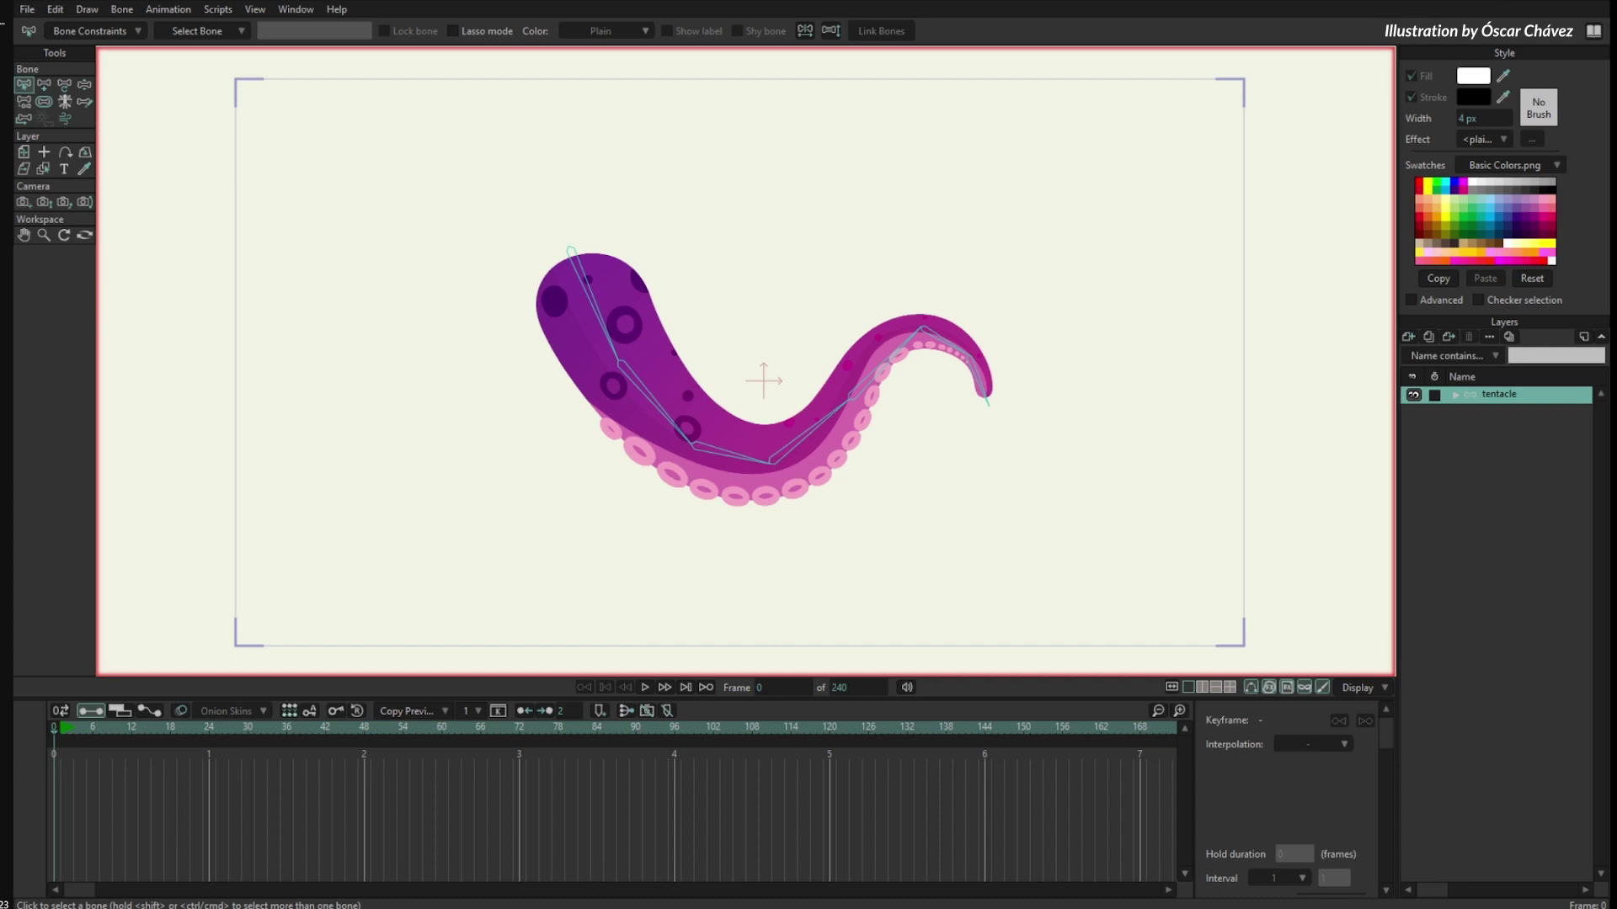
# Pose the tentacle by rotating its bones to curl the tip upward at frame 18, and preview the motion from frame 0.
pyautogui.moveTo(74, 733); pyautogui.dragTo(125, 734)
pyautogui.click(64, 84)
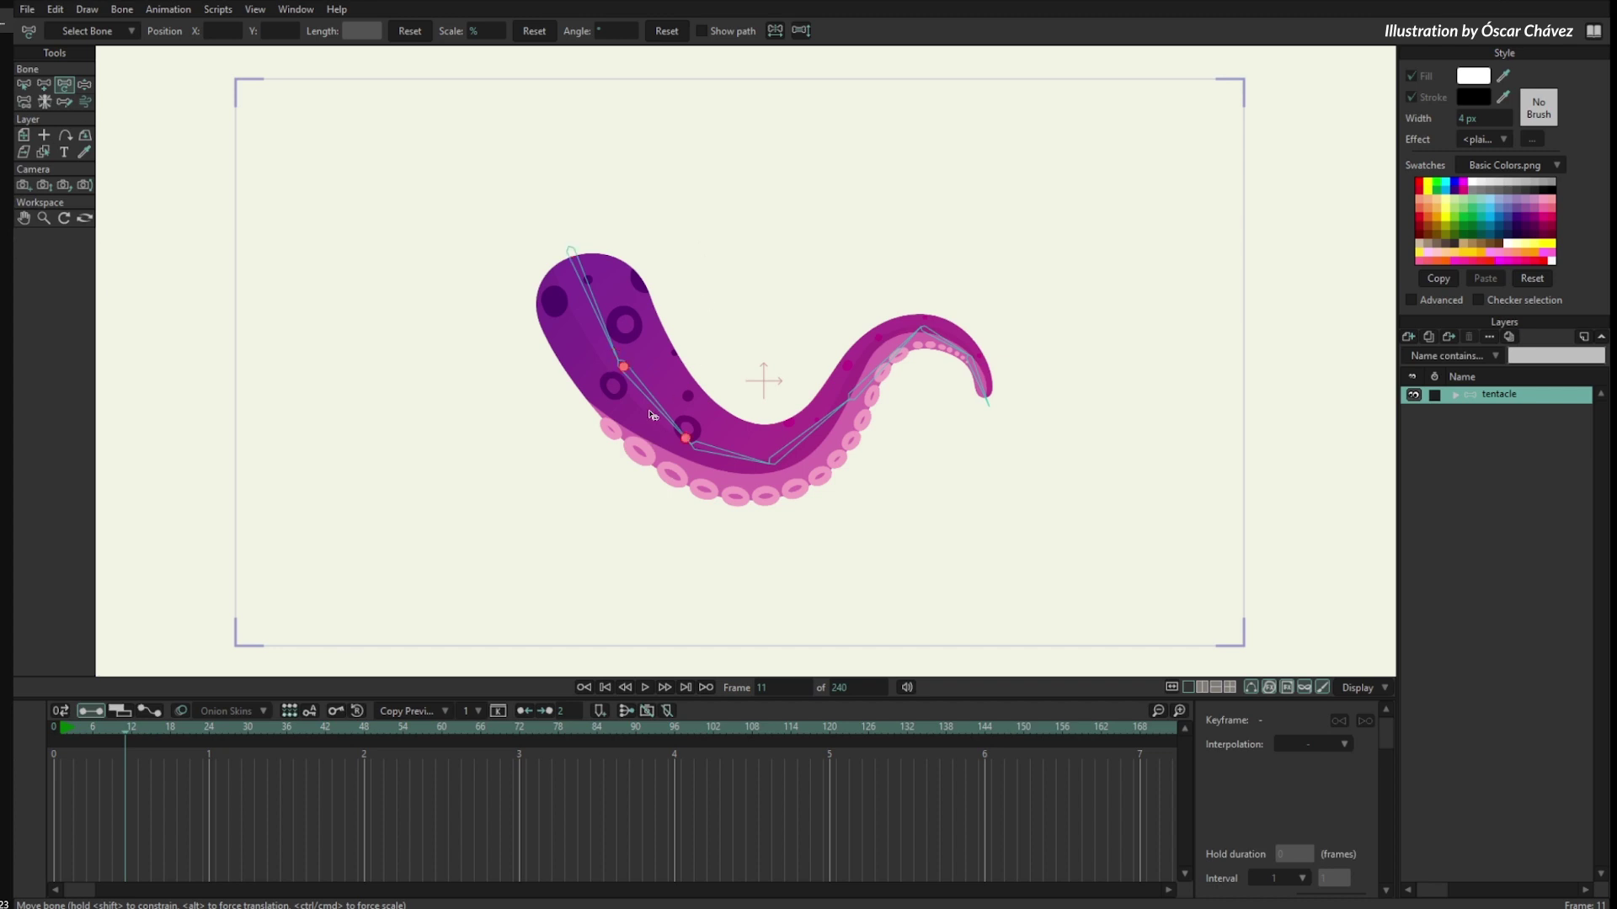
pyautogui.click(169, 726)
pyautogui.moveTo(613, 354); pyautogui.dragTo(719, 335)
pyautogui.moveTo(674, 263); pyautogui.dragTo(699, 329)
pyautogui.moveTo(56, 730); pyautogui.dragTo(107, 794)
pyautogui.press('space')
pyautogui.click(118, 739)
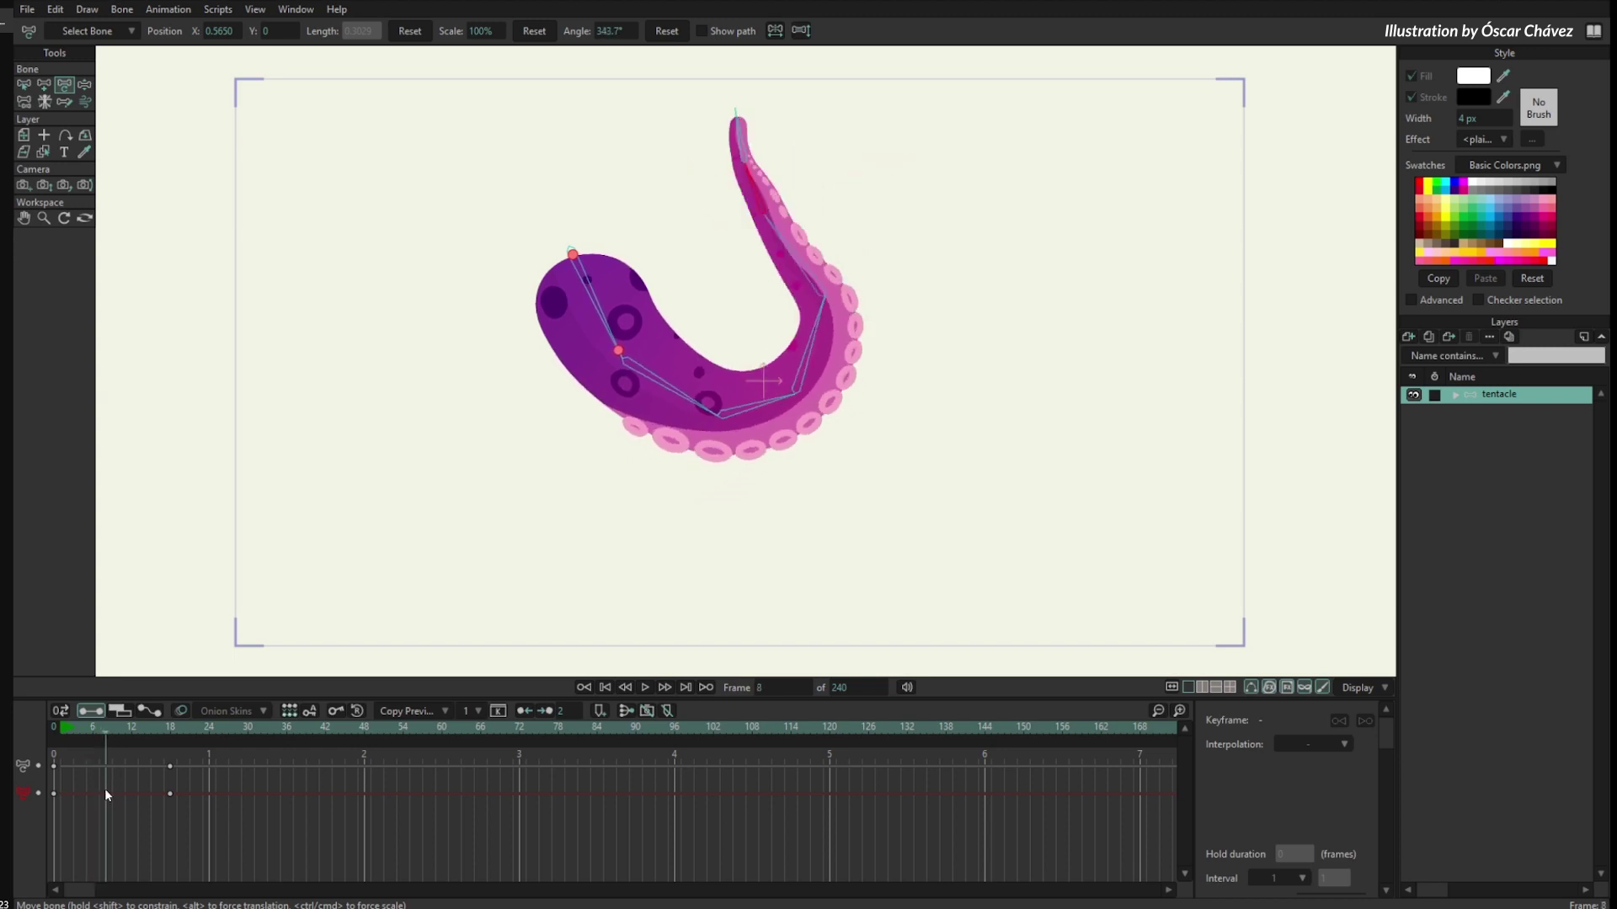
# Adjust the tentacle's bone rotations at frames 9 and 15, and review the motion up to frame 18.
pyautogui.click(112, 732)
pyautogui.moveTo(787, 262); pyautogui.dragTo(889, 235)
pyautogui.moveTo(72, 731); pyautogui.dragTo(150, 735)
pyautogui.moveTo(642, 313); pyautogui.dragTo(628, 244)
pyautogui.moveTo(103, 737); pyautogui.dragTo(171, 756)
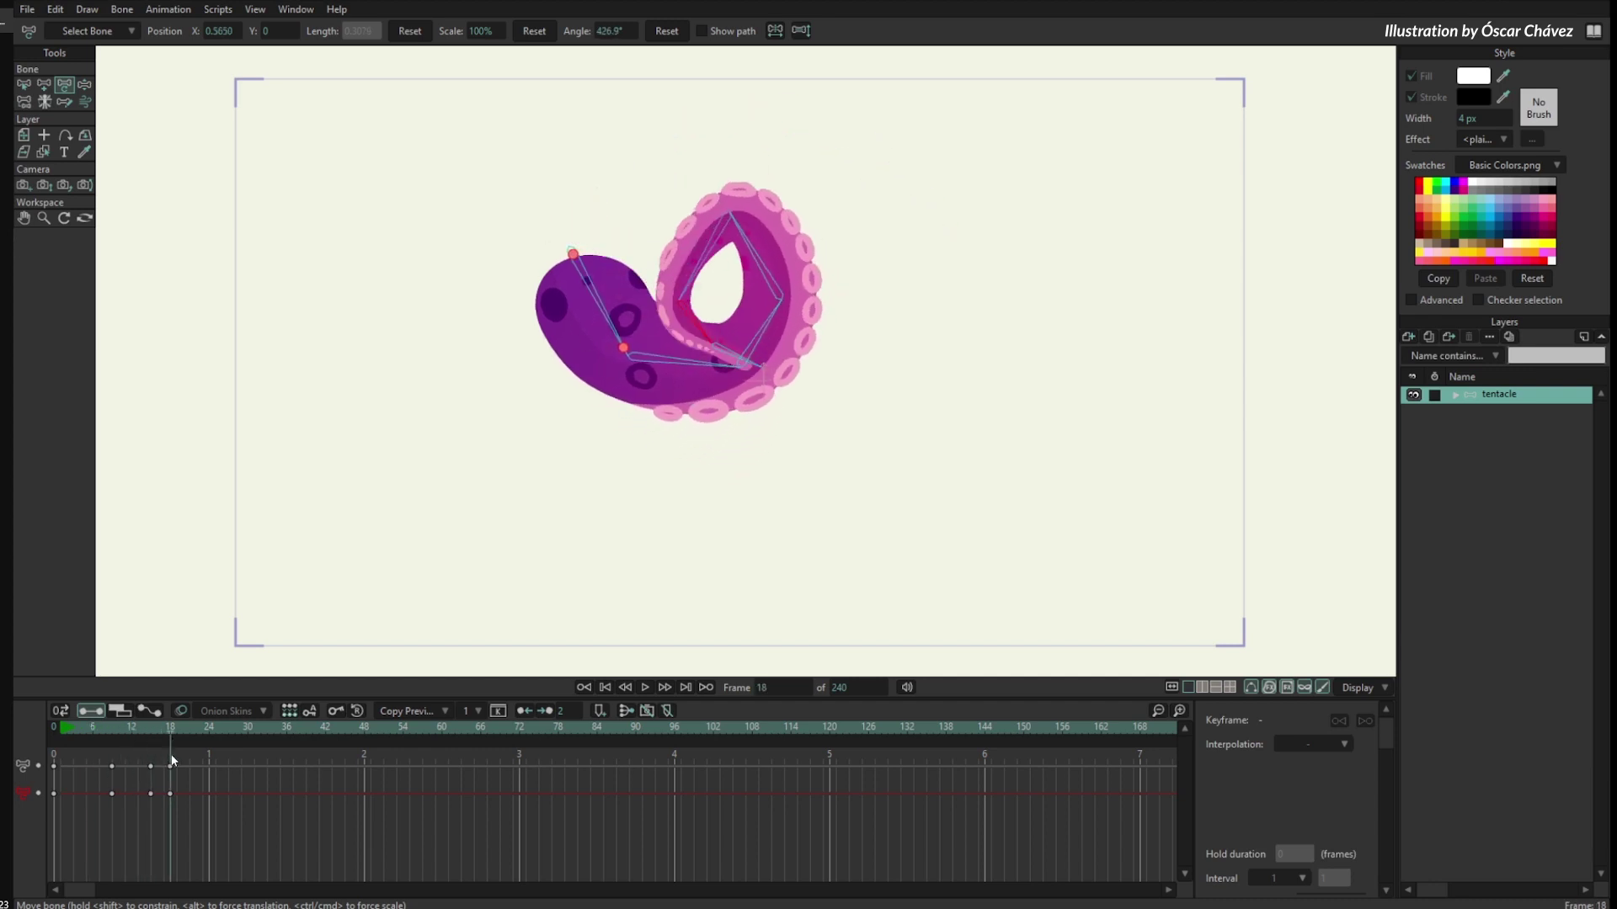
# Rotate the tentacle's tip bones at frames 18 and 25 to refine the curl.
pyautogui.moveTo(704, 335); pyautogui.dragTo(651, 325)
pyautogui.moveTo(170, 726); pyautogui.dragTo(215, 726)
pyautogui.moveTo(655, 331); pyautogui.dragTo(713, 380)
pyautogui.click(241, 727)
# Refine the tentacle's bone rotations at frames 12 and 26.
pyautogui.moveTo(54, 727); pyautogui.dragTo(130, 796)
pyautogui.moveTo(770, 385)
pyautogui.mouseDown()
pyautogui.moveTo(766, 370)
pyautogui.moveTo(771, 389)
pyautogui.mouseUp()
pyautogui.click(592, 295)
pyautogui.moveTo(71, 731); pyautogui.dragTo(222, 792)
pyautogui.moveTo(768, 251); pyautogui.dragTo(687, 297)
# Delete all the bone keyframes made by hand for the tentacle.
pyautogui.click(594, 298)
pyautogui.moveTo(78, 732); pyautogui.dragTo(106, 809)
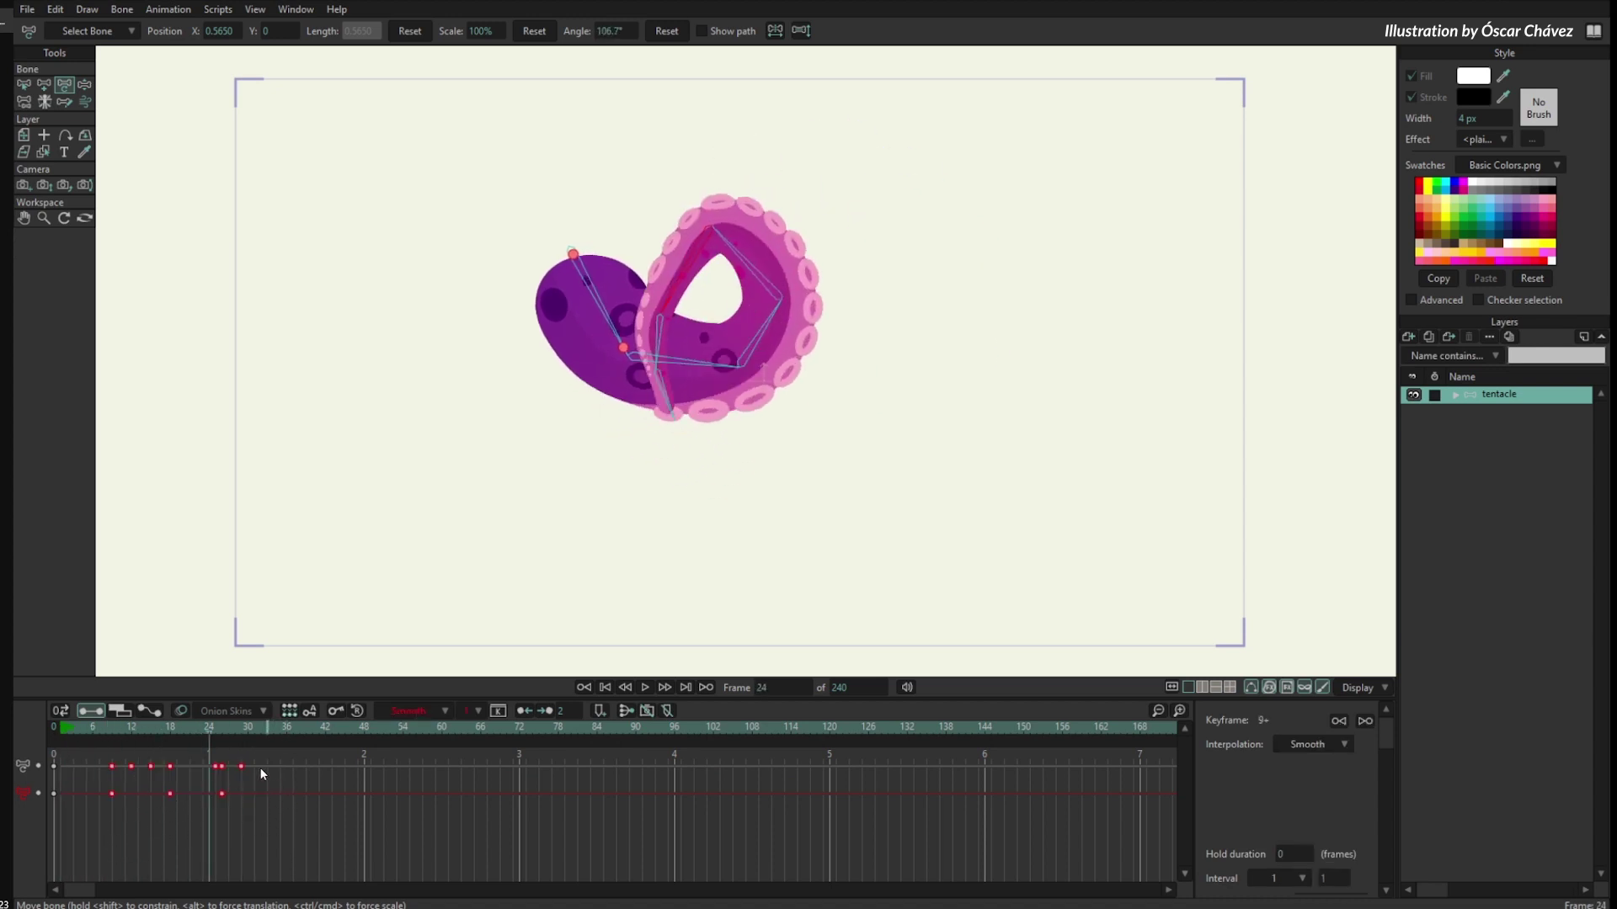
pyautogui.press('Delete')
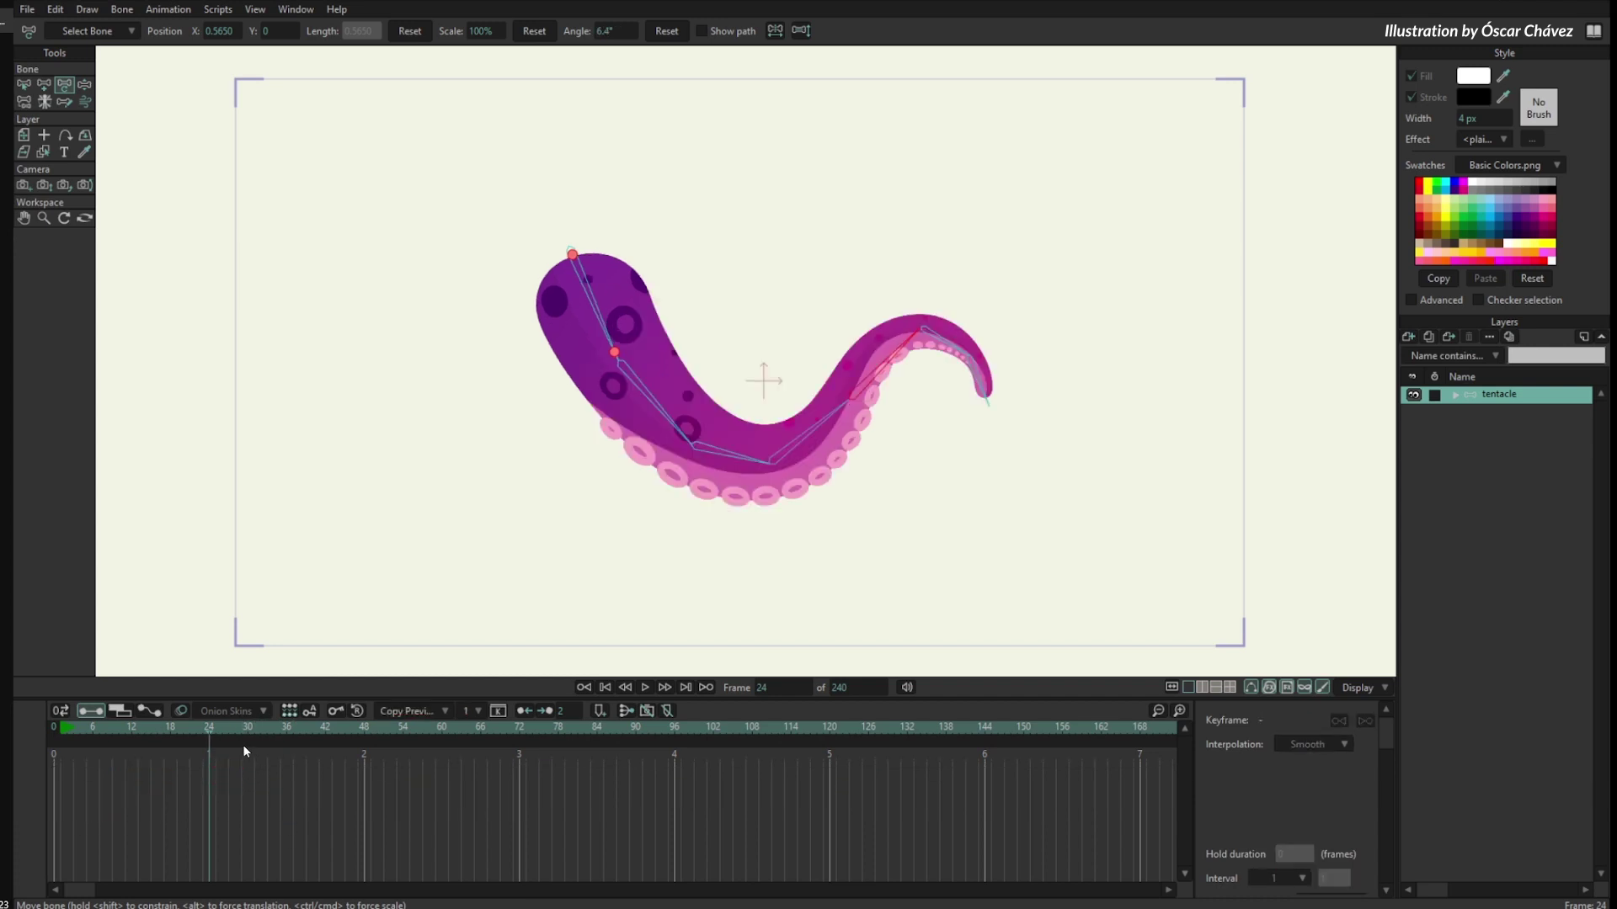
# Rename the tentacle's first bone, B1, as Main tentacle bone.
pyautogui.click(67, 726)
pyautogui.press('b')
pyautogui.moveTo(780, 405); pyautogui.dragTo(729, 426)
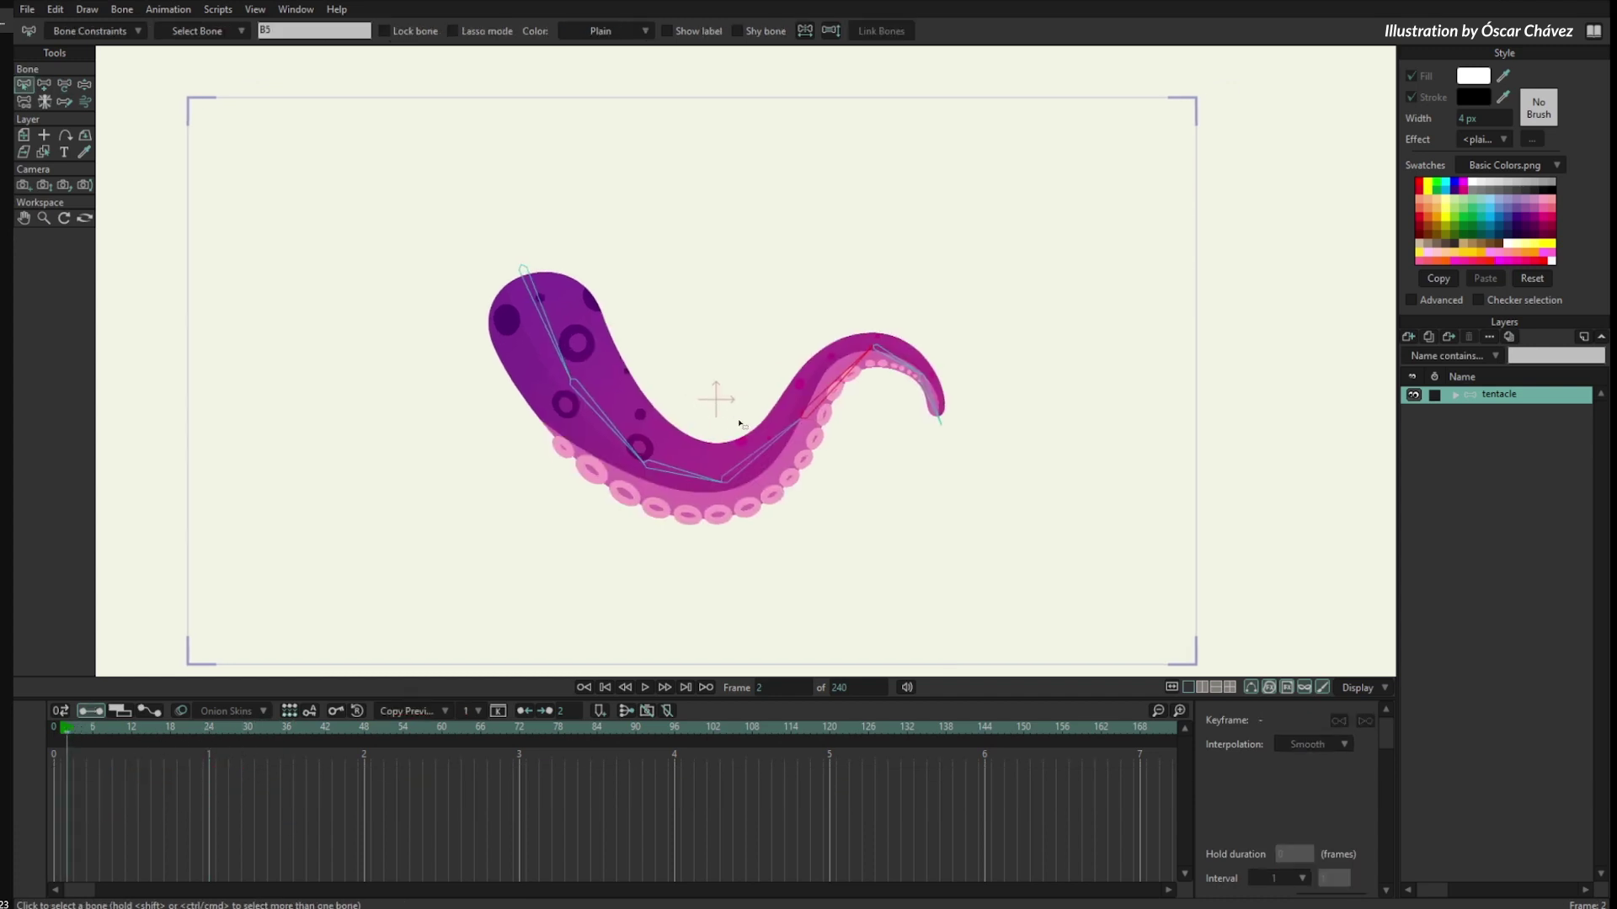
pyautogui.scroll(2, 730, 425)
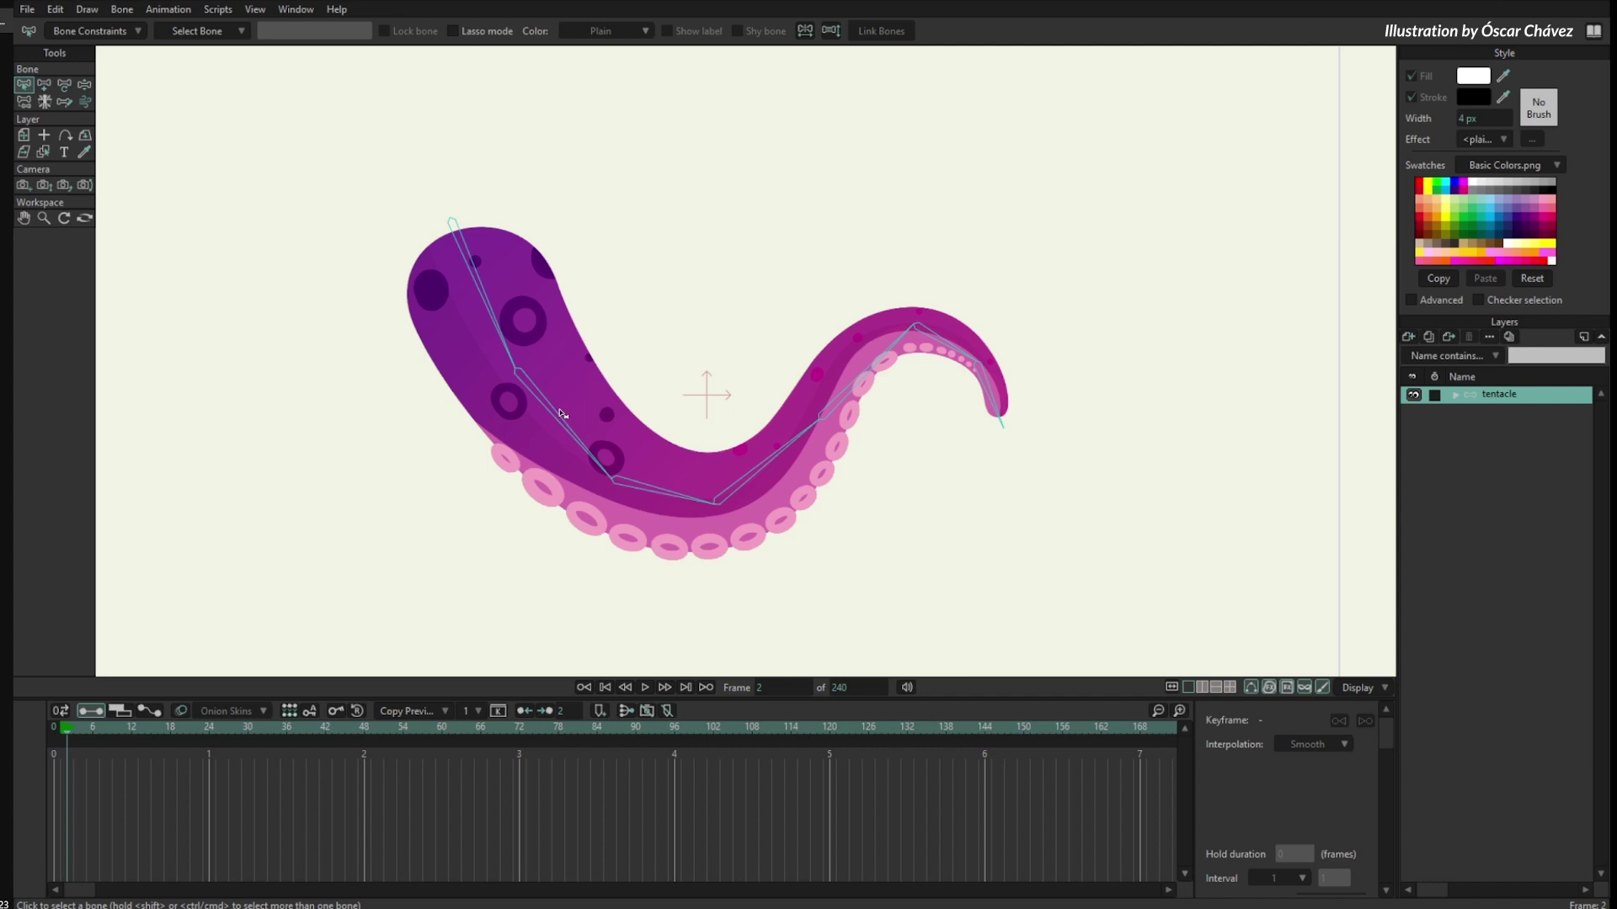
pyautogui.click(495, 309)
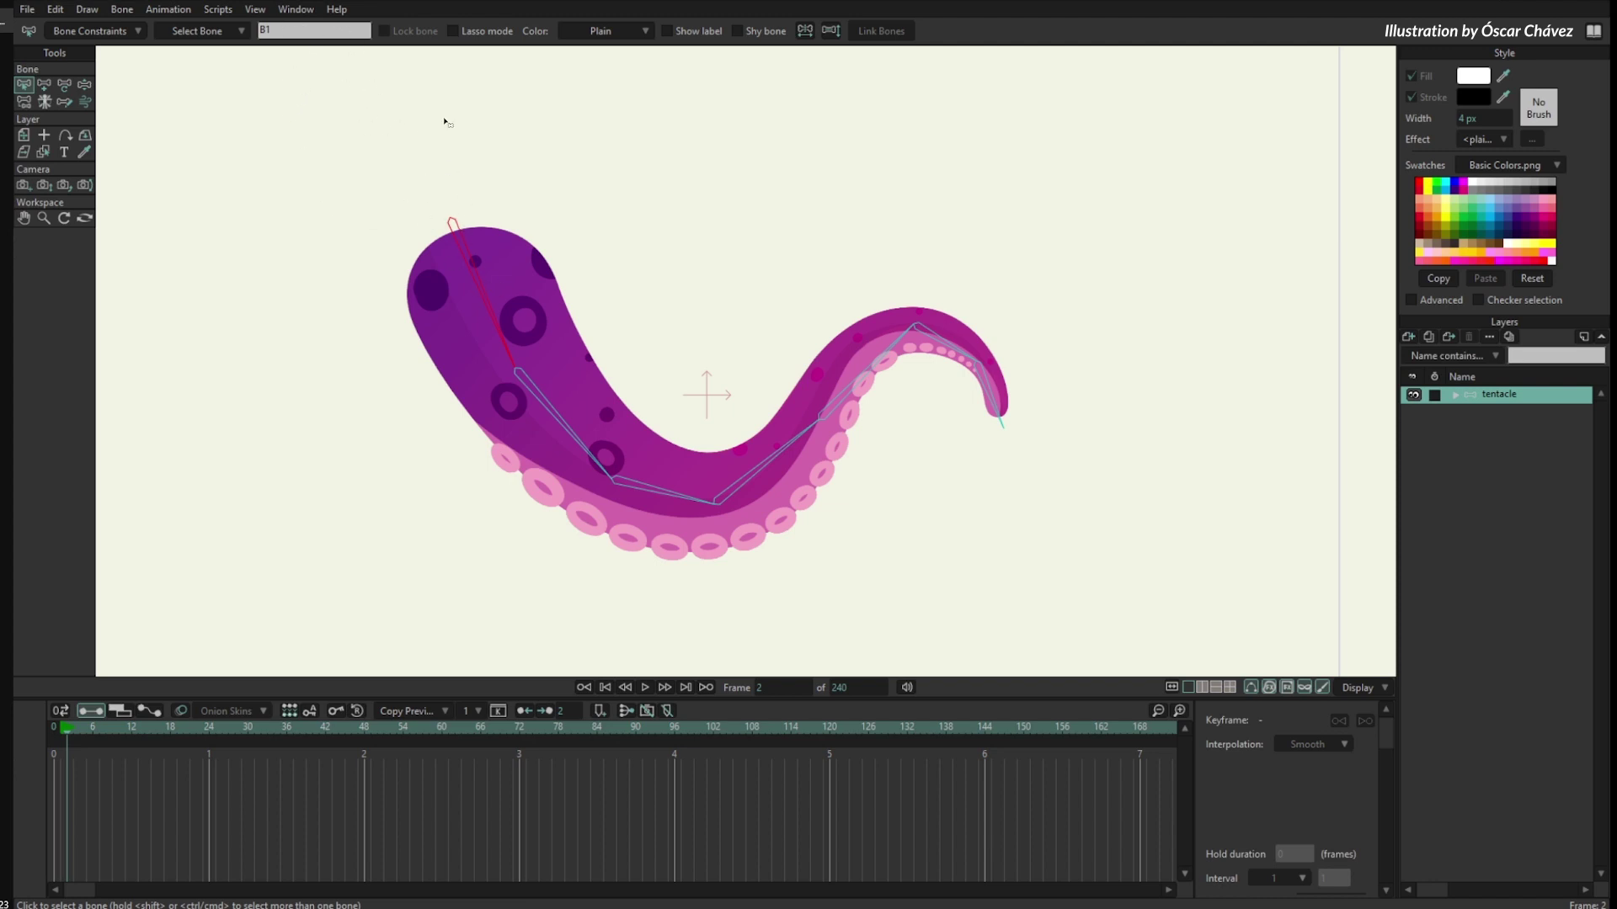
pyautogui.click(313, 30)
pyautogui.write('Main tentacle boen')
pyautogui.press('Return')
pyautogui.click(350, 32)
pyautogui.press('End')
pyautogui.write('ne')
pyautogui.press('Return')
# Set Main tentacle bone as the angle control bone in the constraints of bone B2.
pyautogui.click(571, 418)
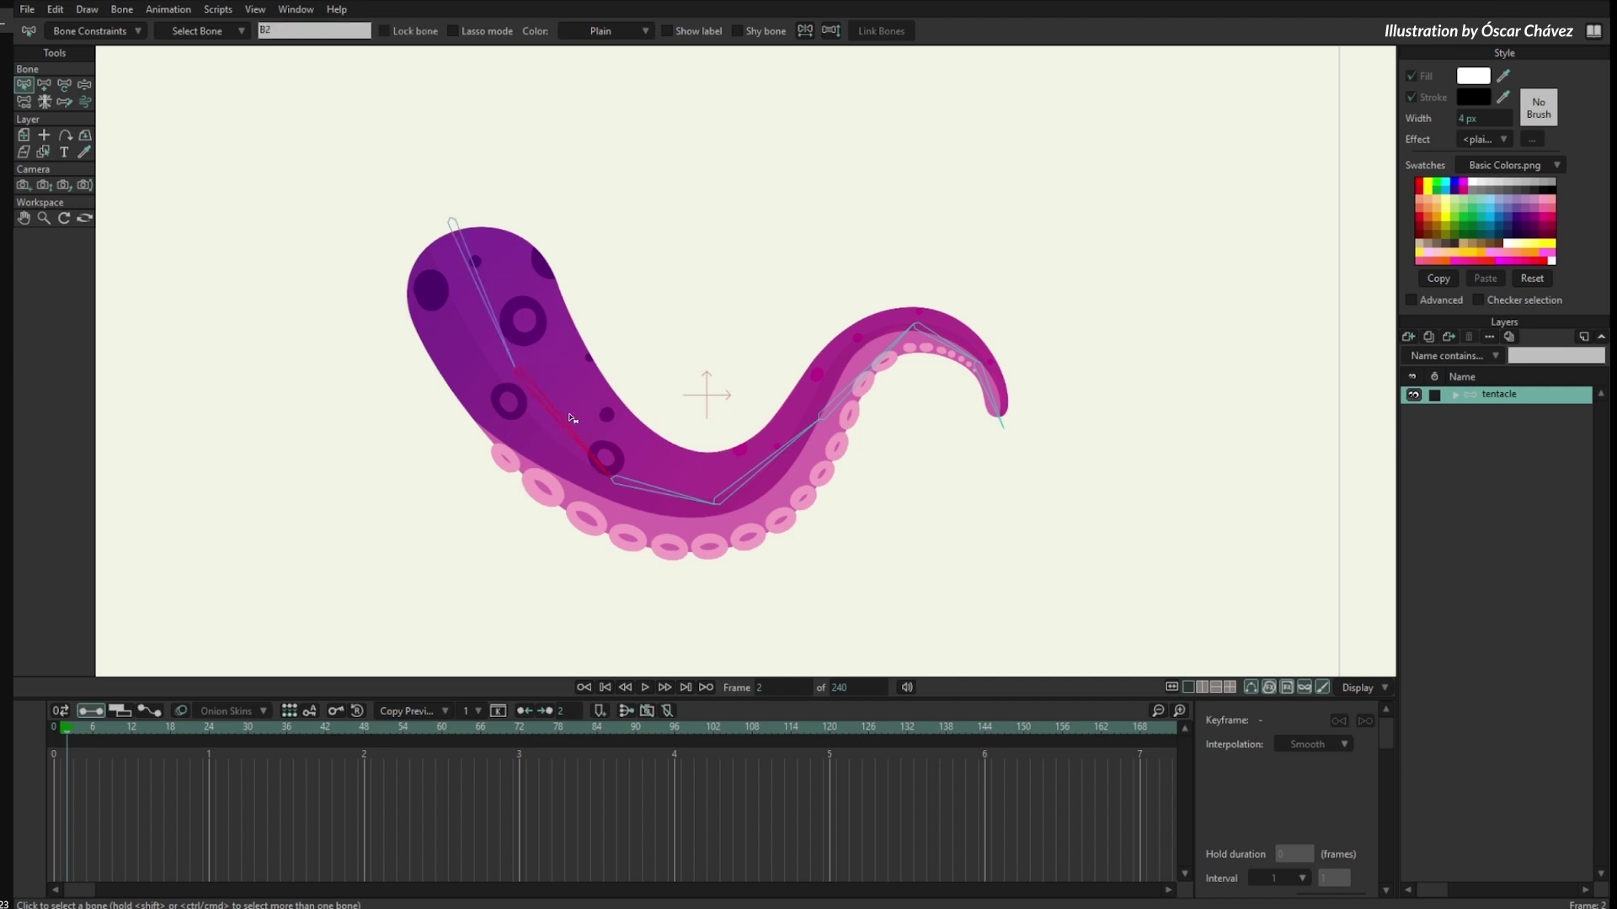
pyautogui.click(91, 32)
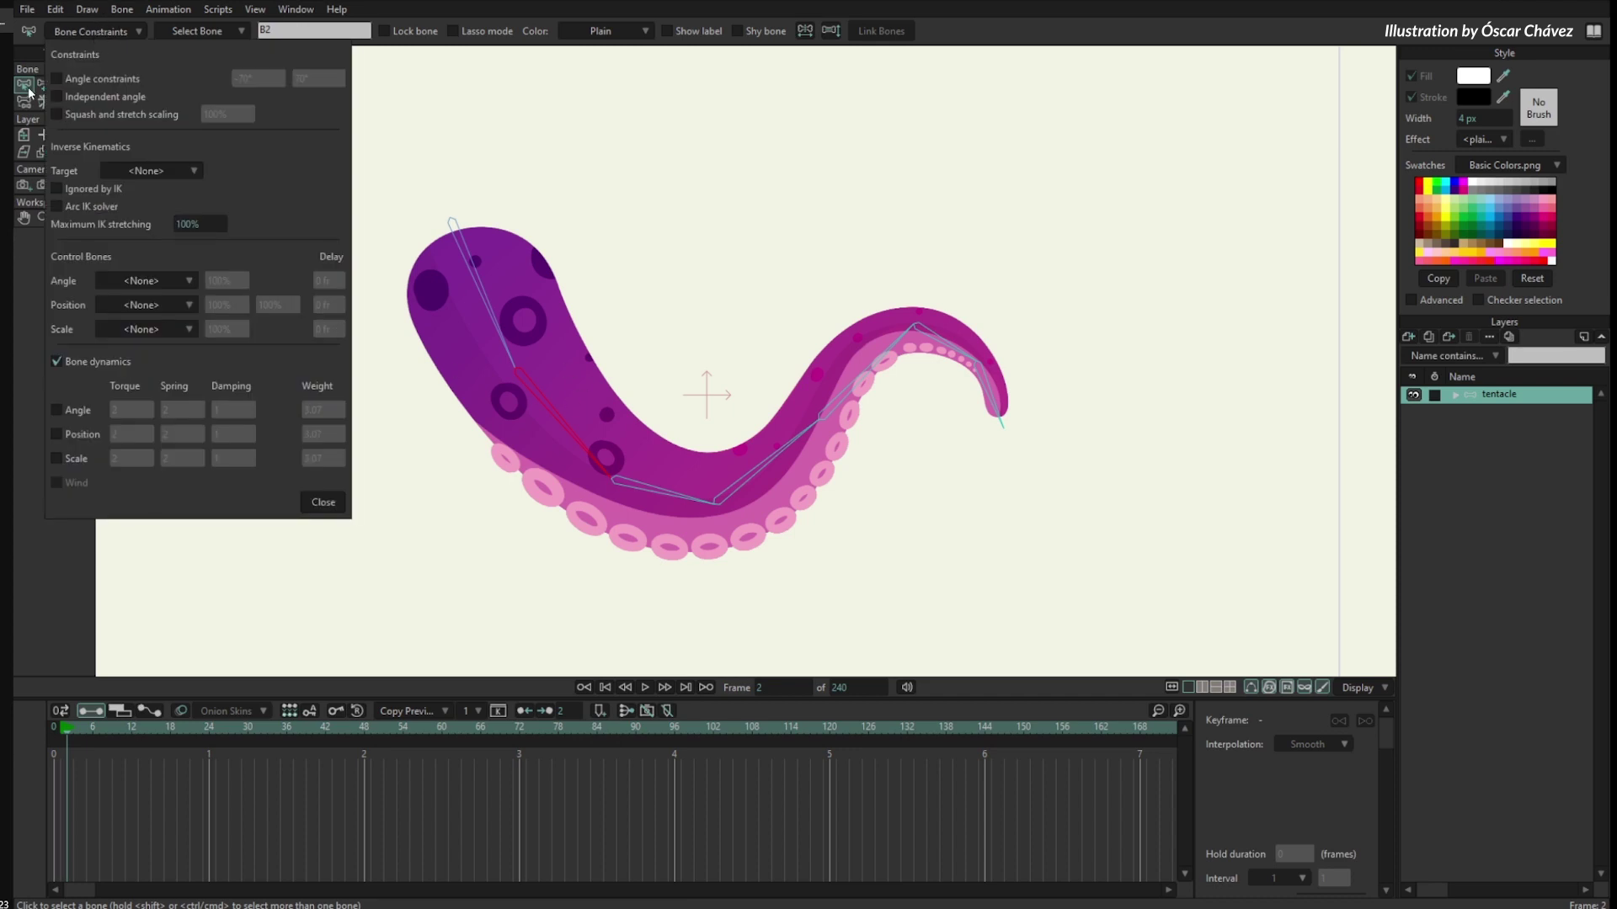
pyautogui.click(108, 35)
pyautogui.click(116, 33)
pyautogui.click(154, 282)
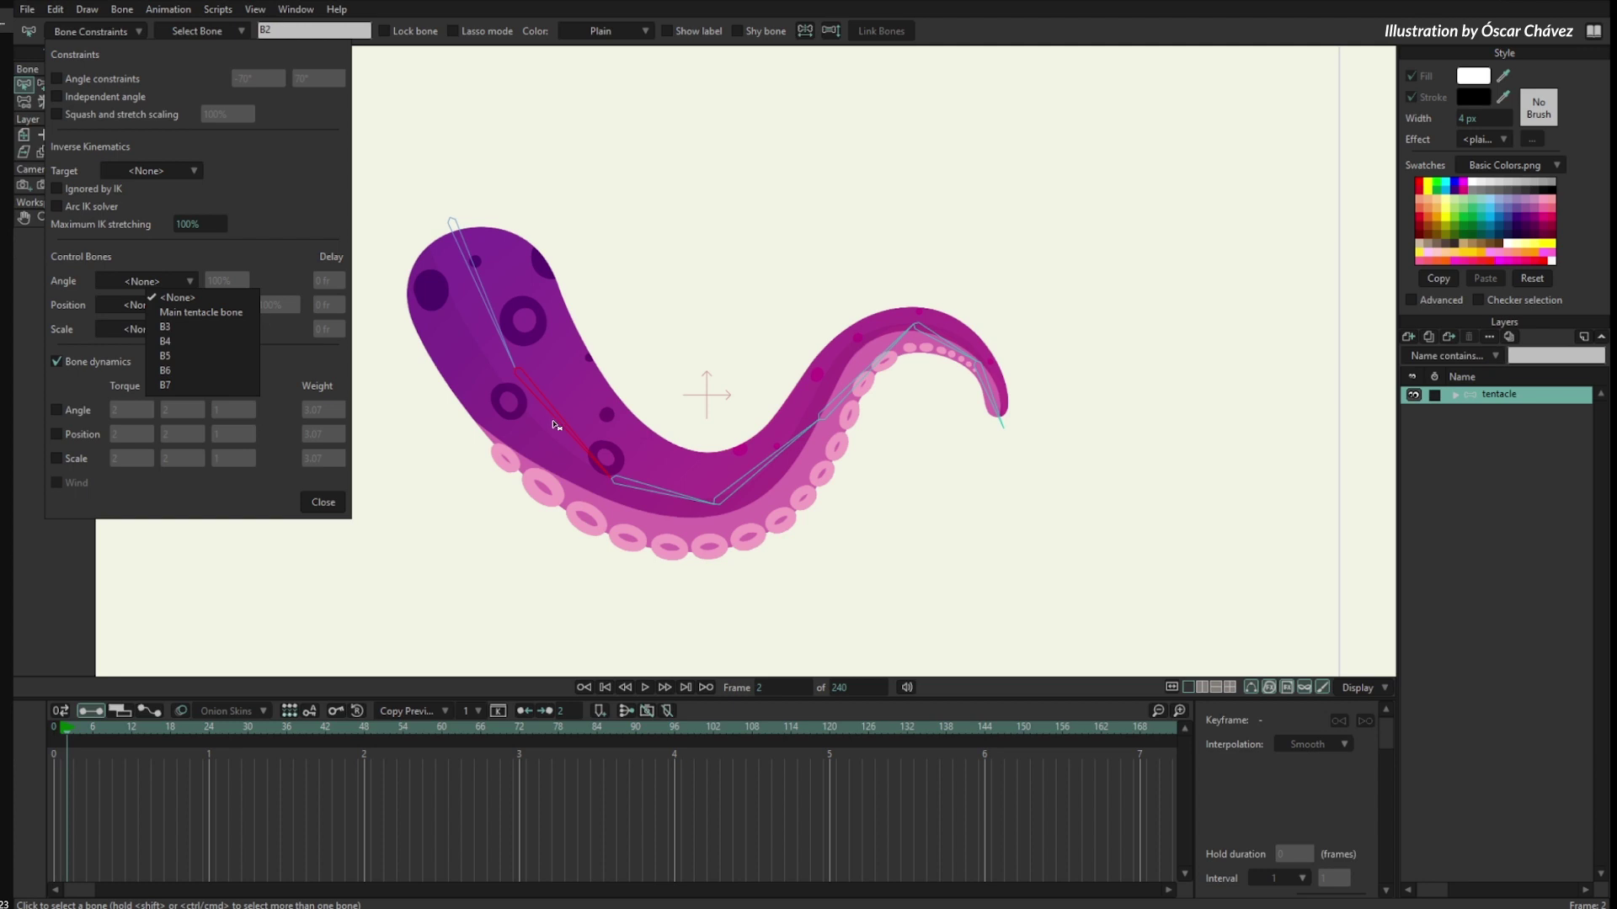
pyautogui.click(217, 314)
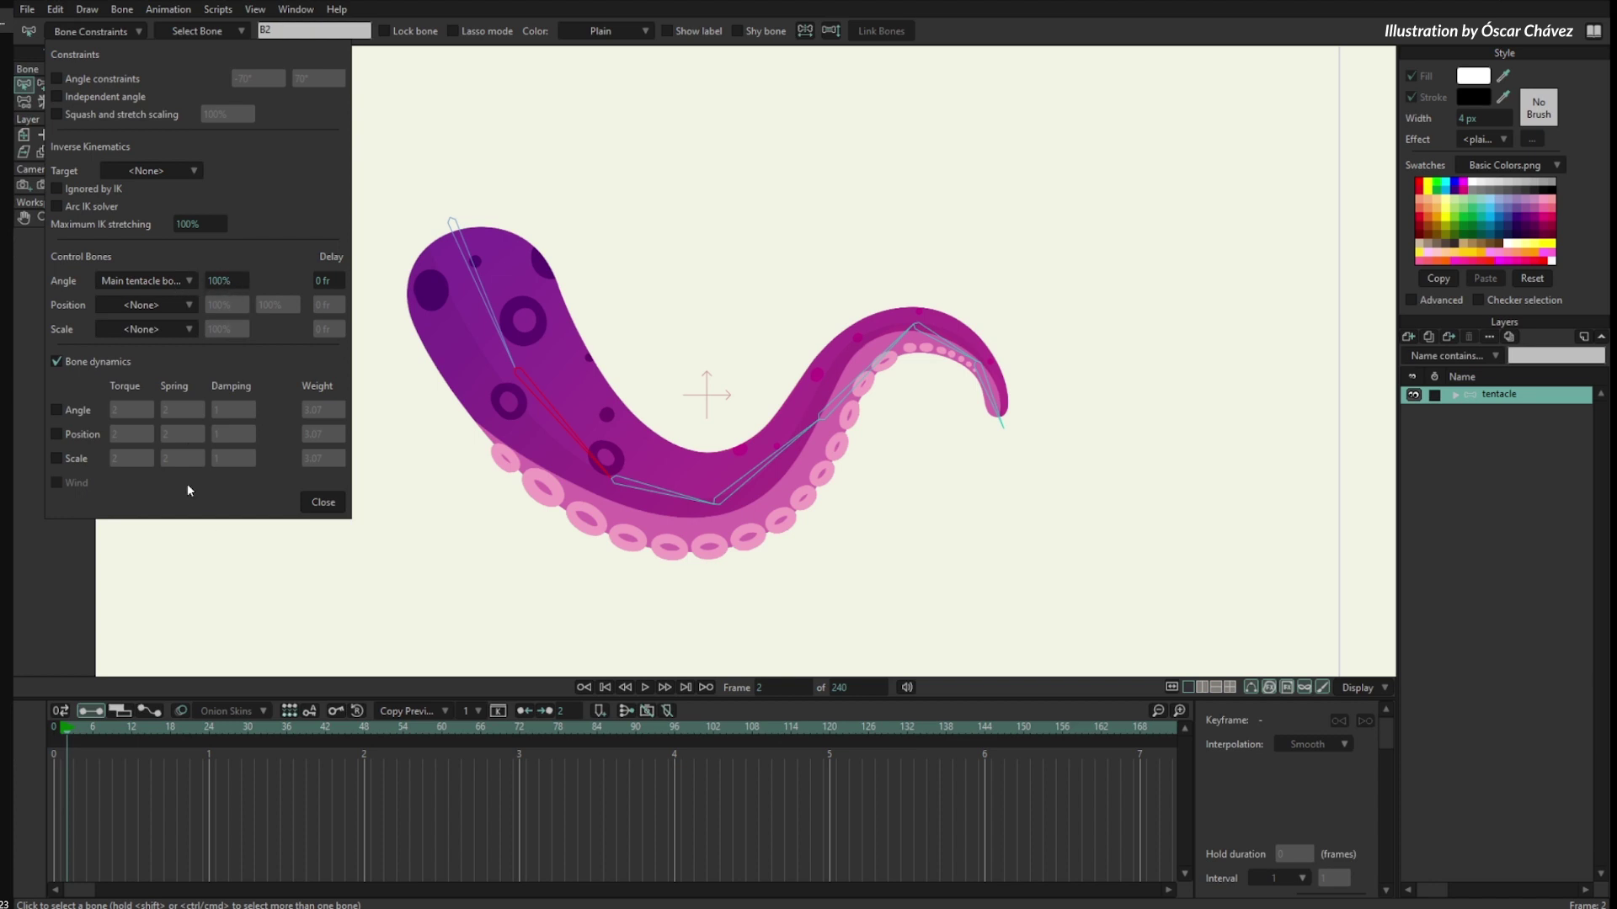
pyautogui.click(324, 504)
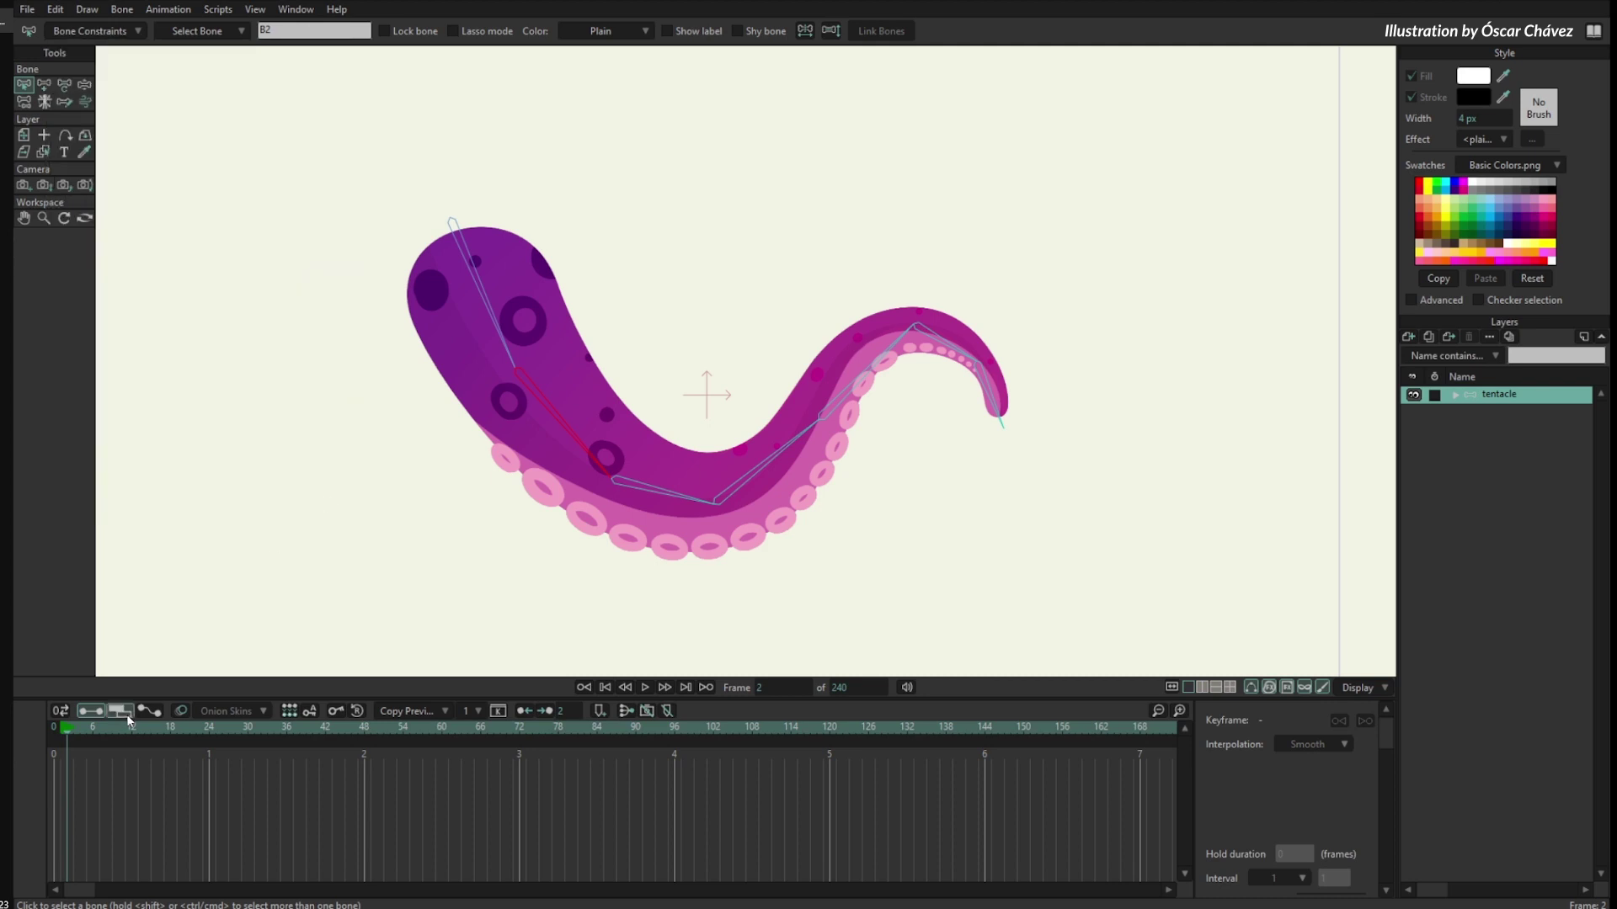
# Rotate the main tentacle bone downward to an angle of about 286.1° at frame 13.
pyautogui.click(137, 730)
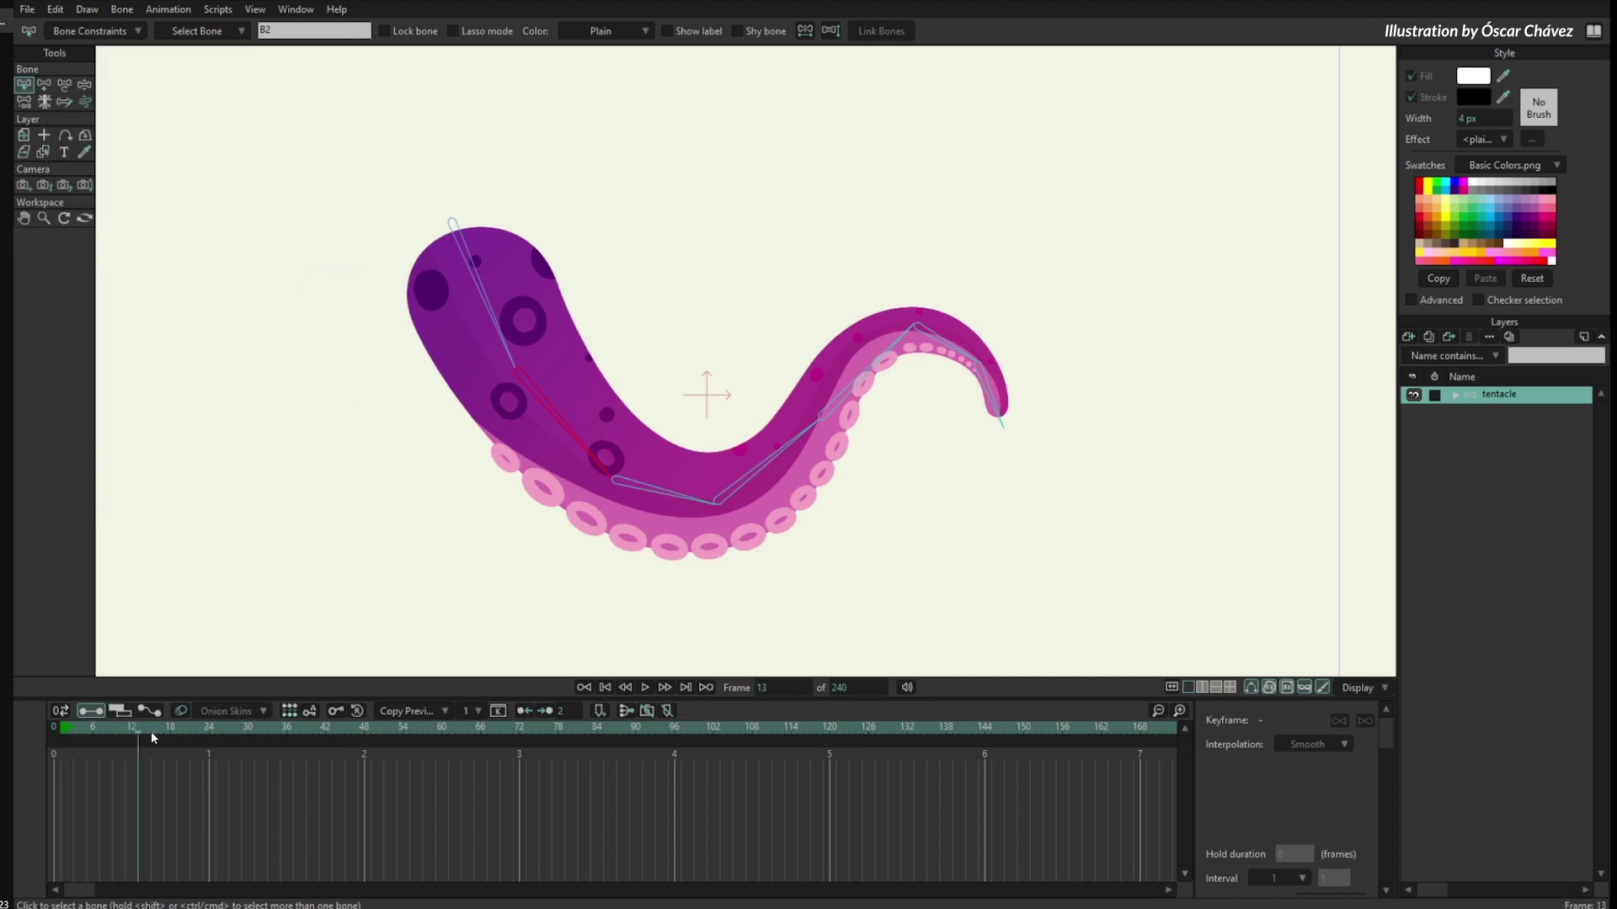
pyautogui.click(64, 85)
pyautogui.click(489, 293)
pyautogui.moveTo(488, 290); pyautogui.dragTo(448, 260)
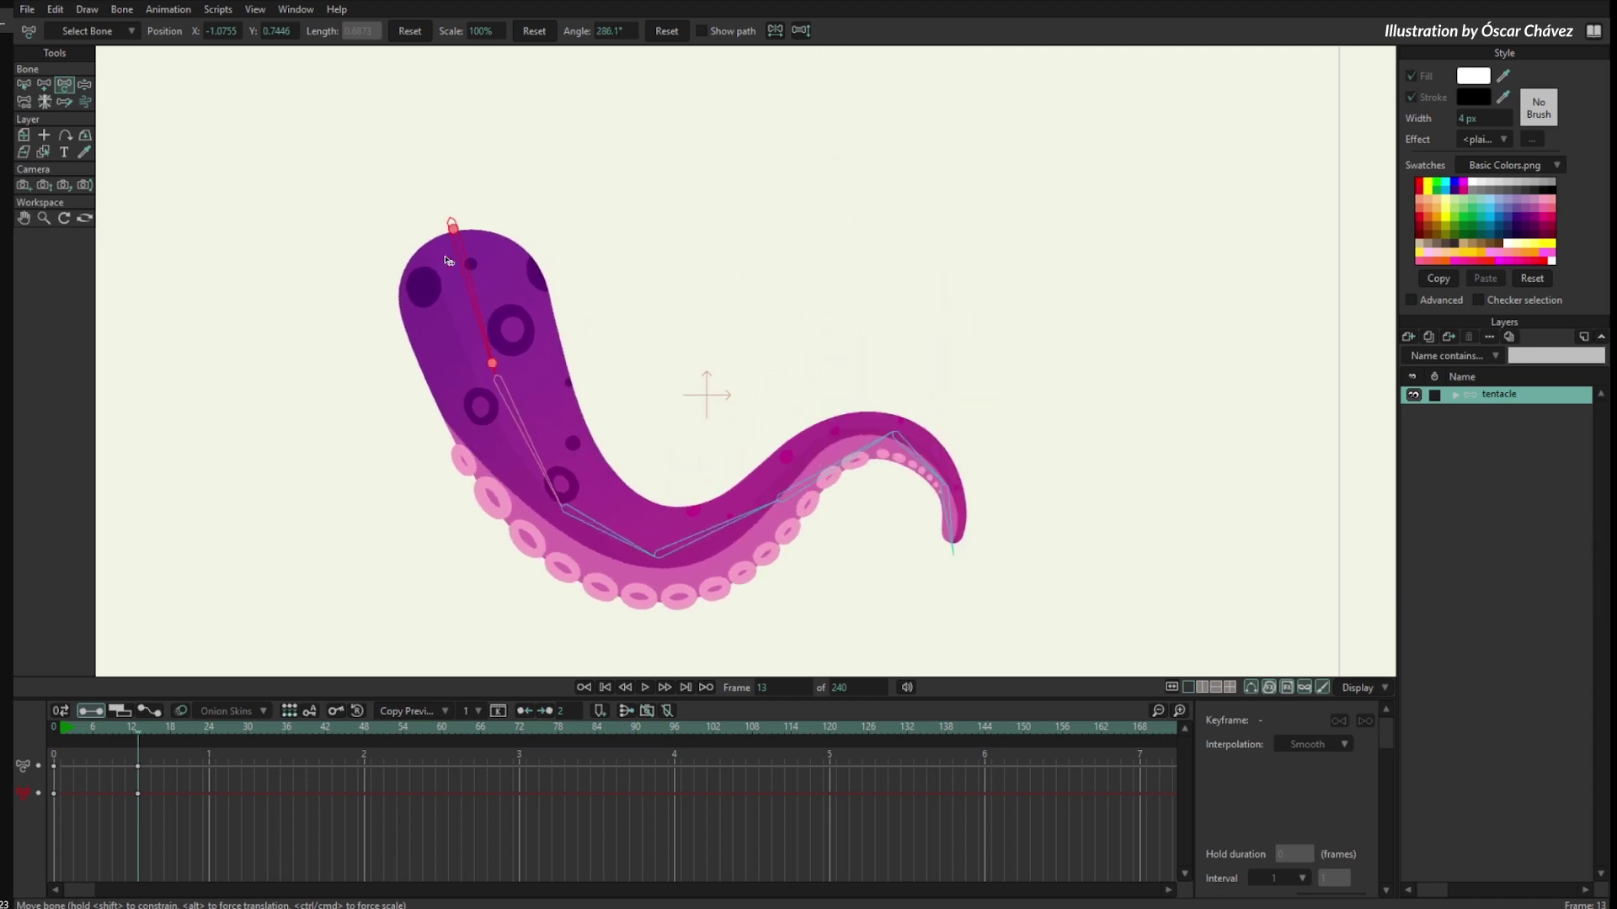
# Set the angle control delay of bone B2 to 4 frames.
pyautogui.click(24, 85)
pyautogui.click(532, 446)
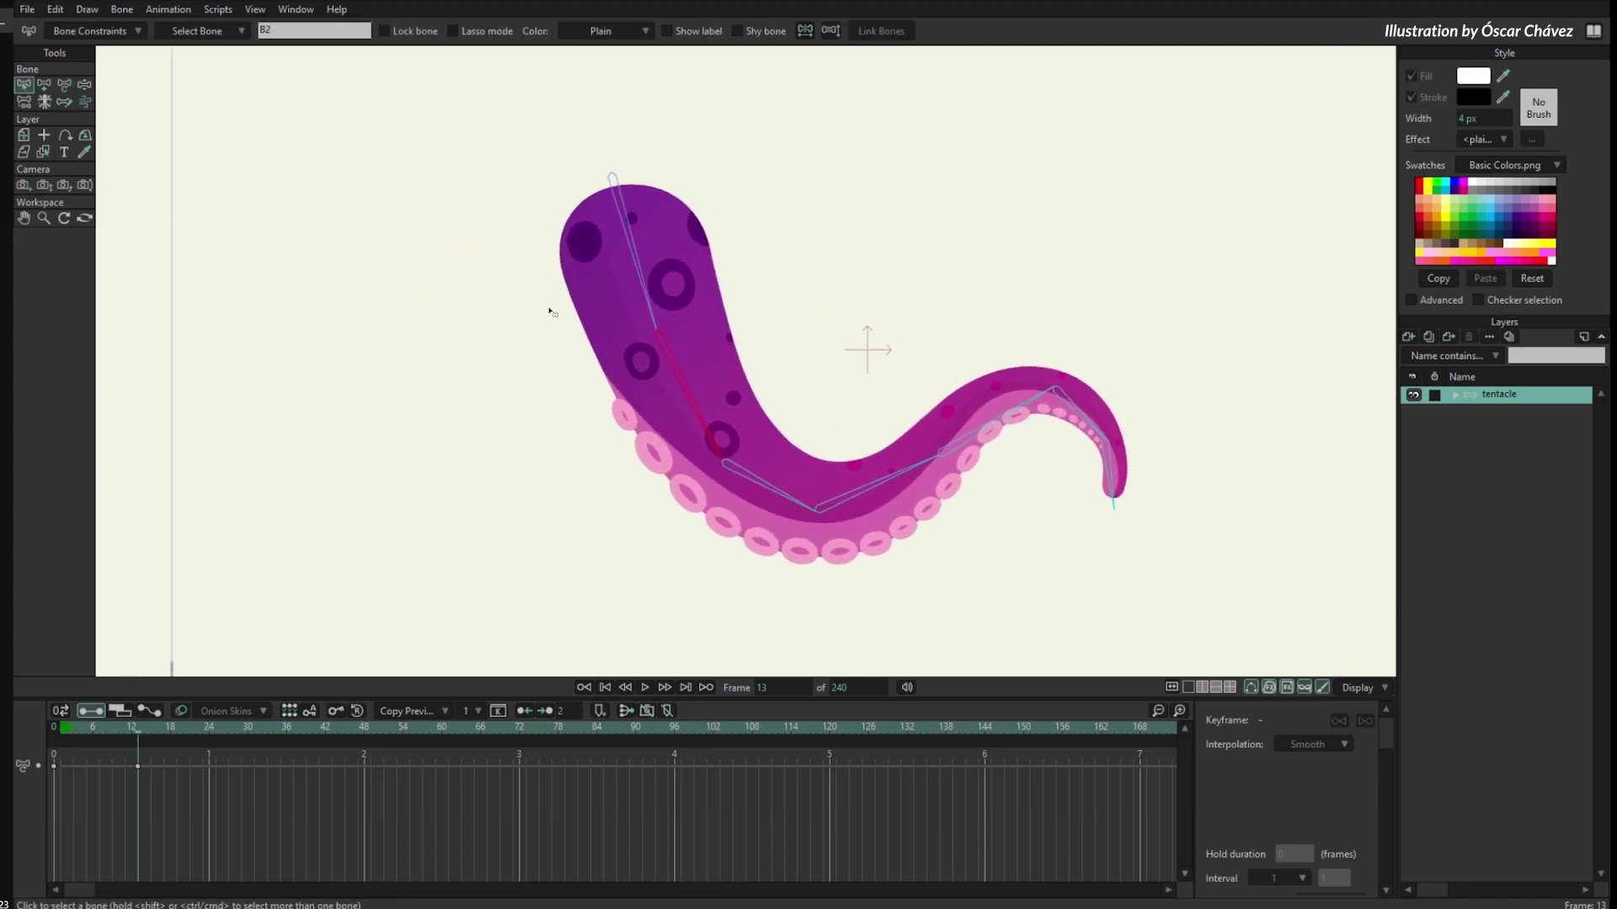
pyautogui.click(94, 32)
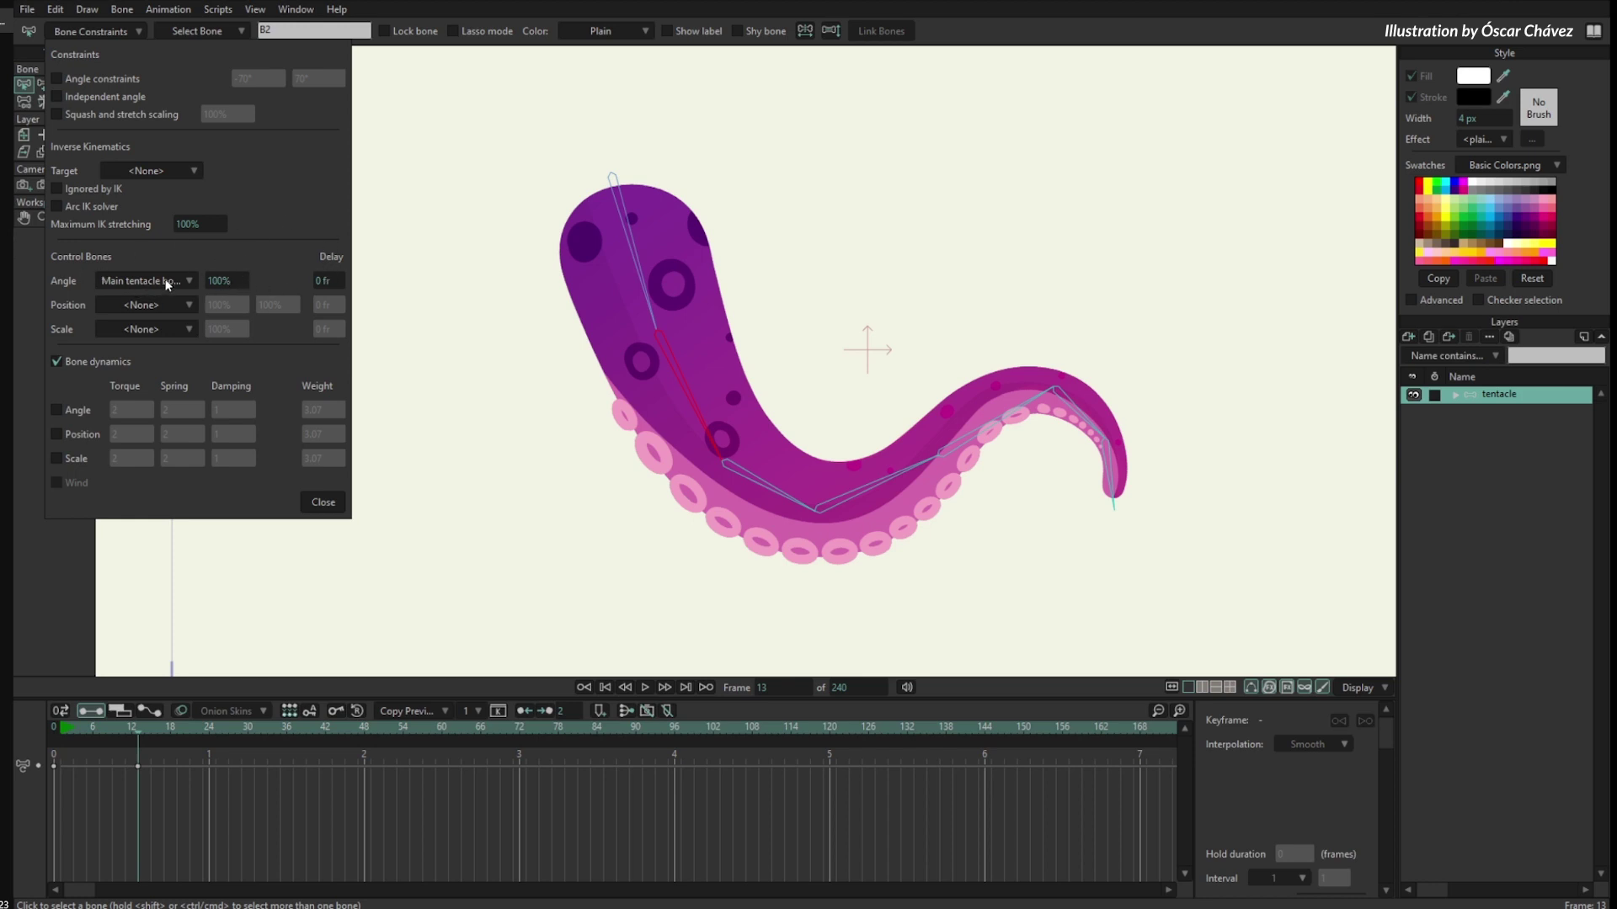
pyautogui.moveTo(337, 287); pyautogui.dragTo(363, 283)
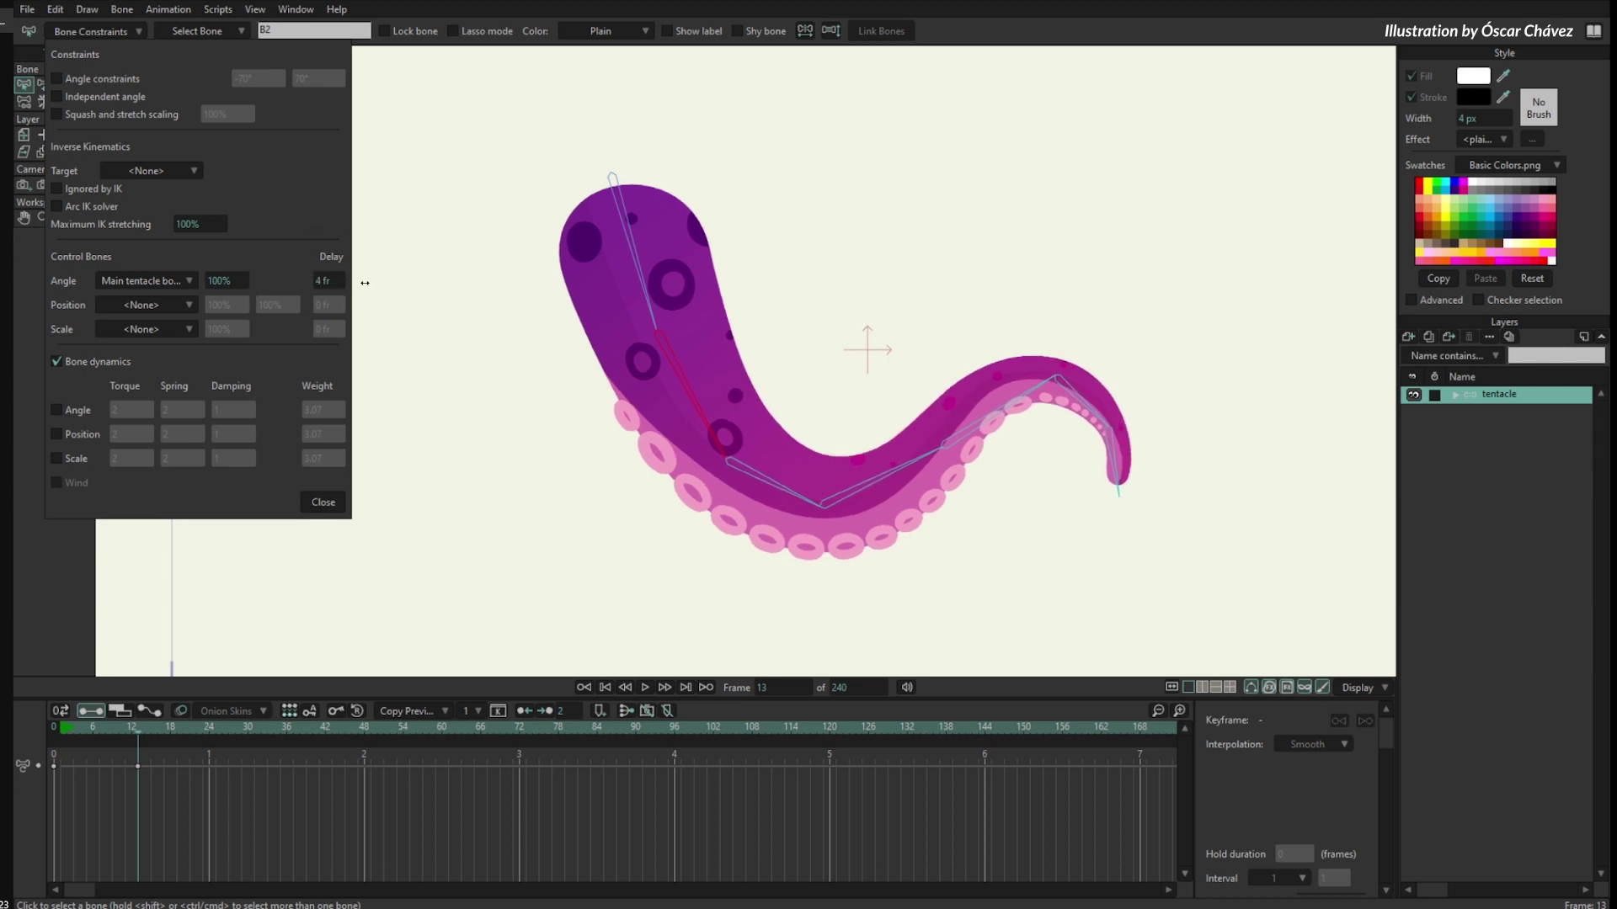
pyautogui.click(324, 503)
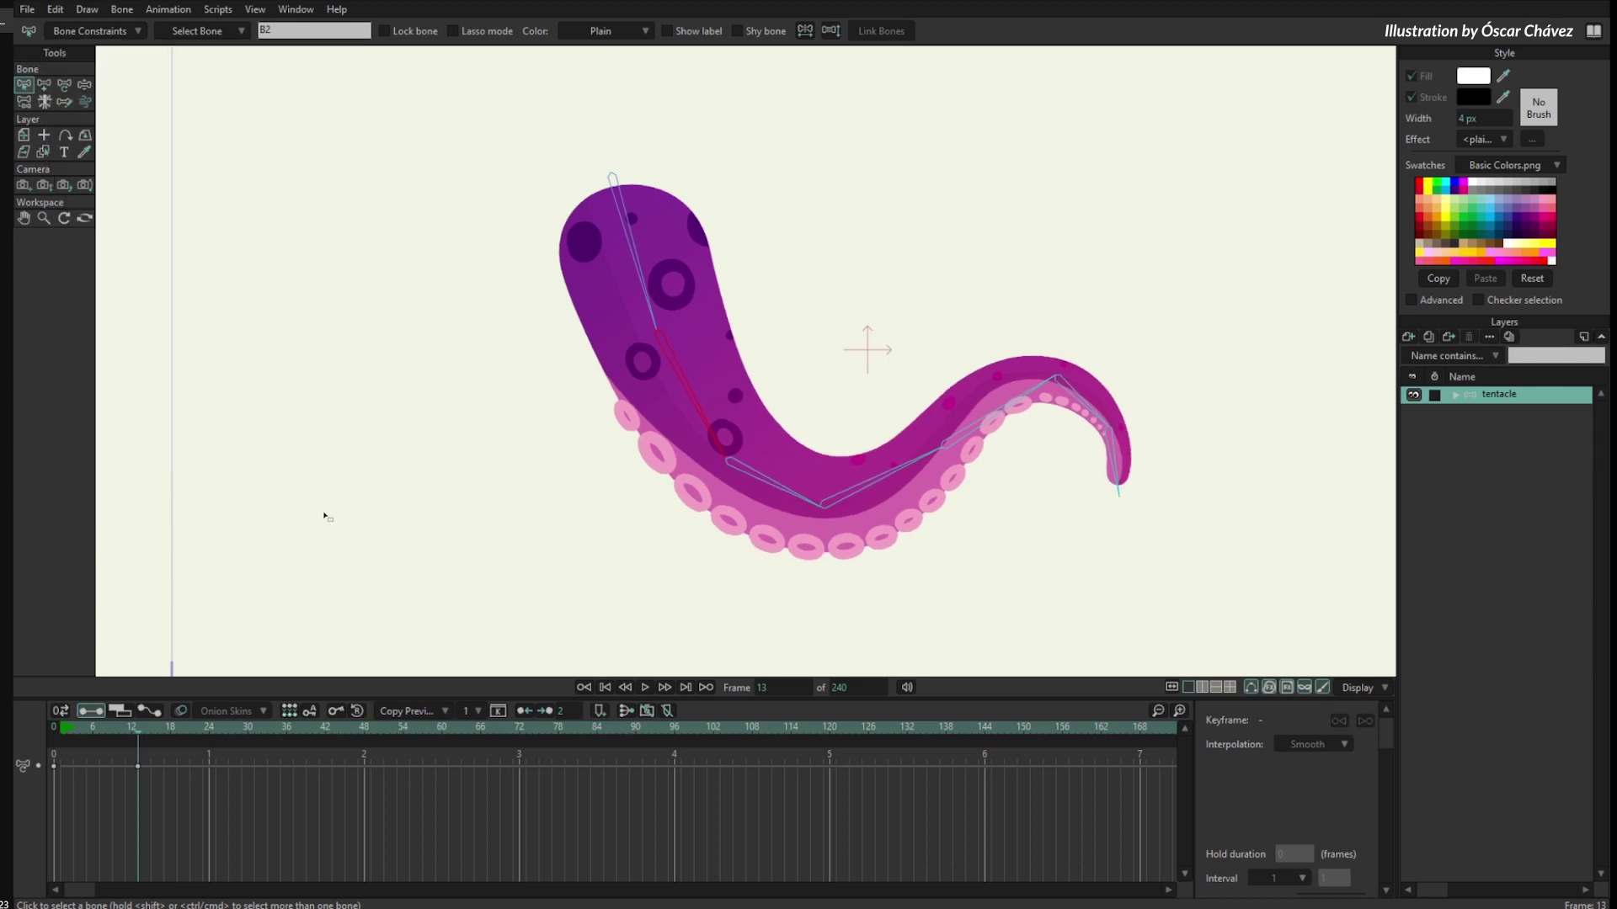
# Rotate the main tentacle bone upward to about 337.5° at frame 25, and scrub through the delayed motion.
pyautogui.moveTo(146, 726); pyautogui.dragTo(214, 737)
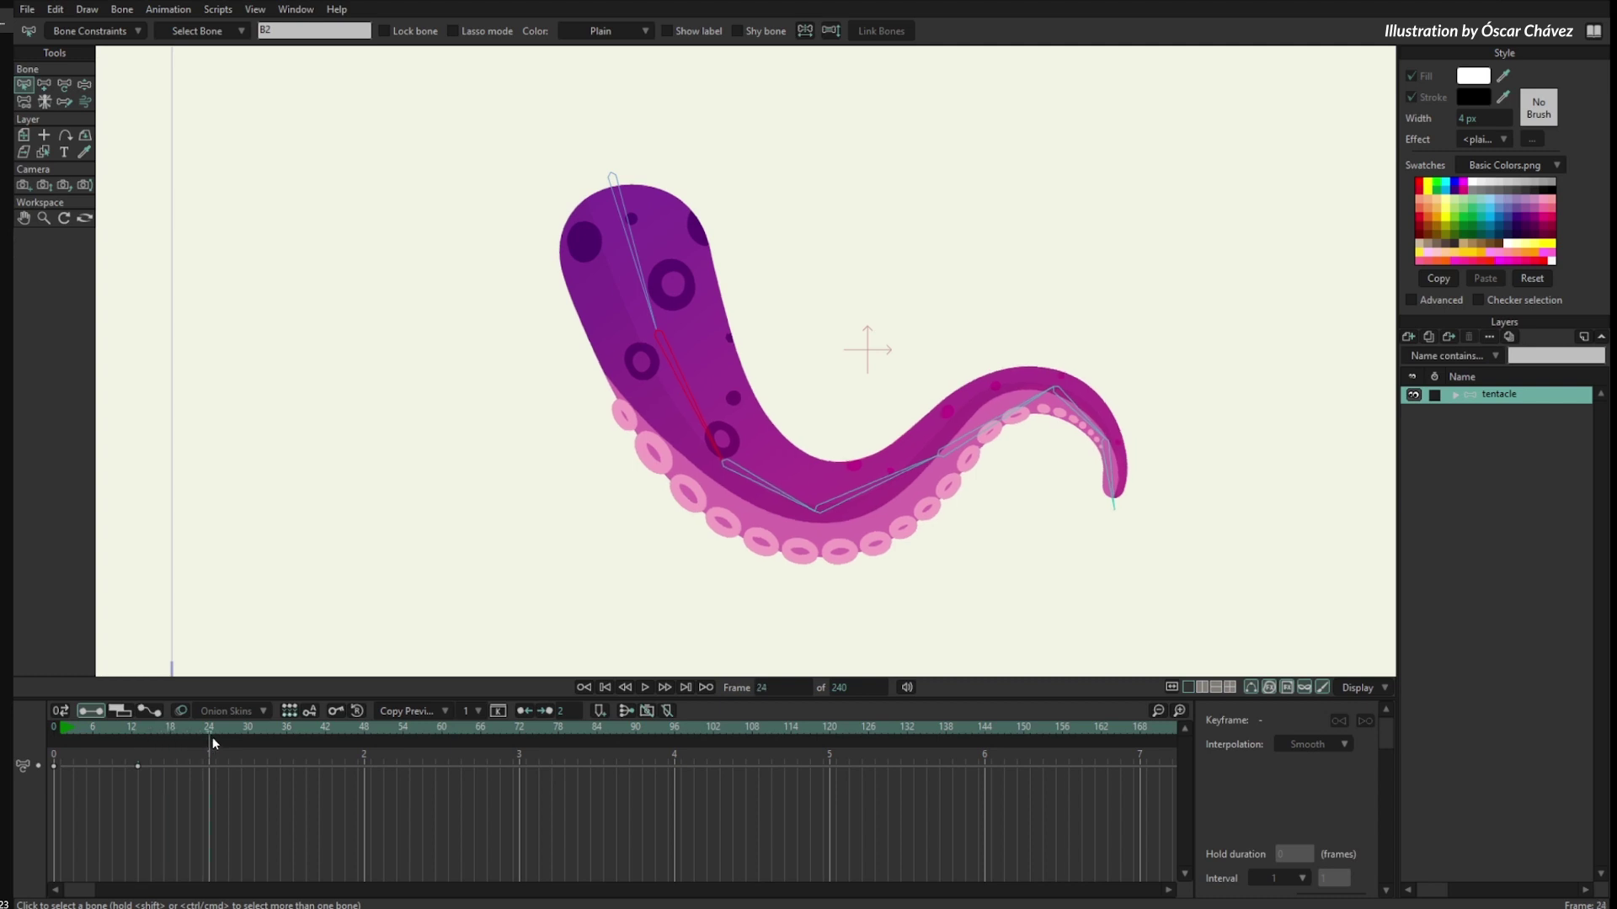
pyautogui.click(64, 85)
pyautogui.moveTo(646, 267); pyautogui.dragTo(712, 210)
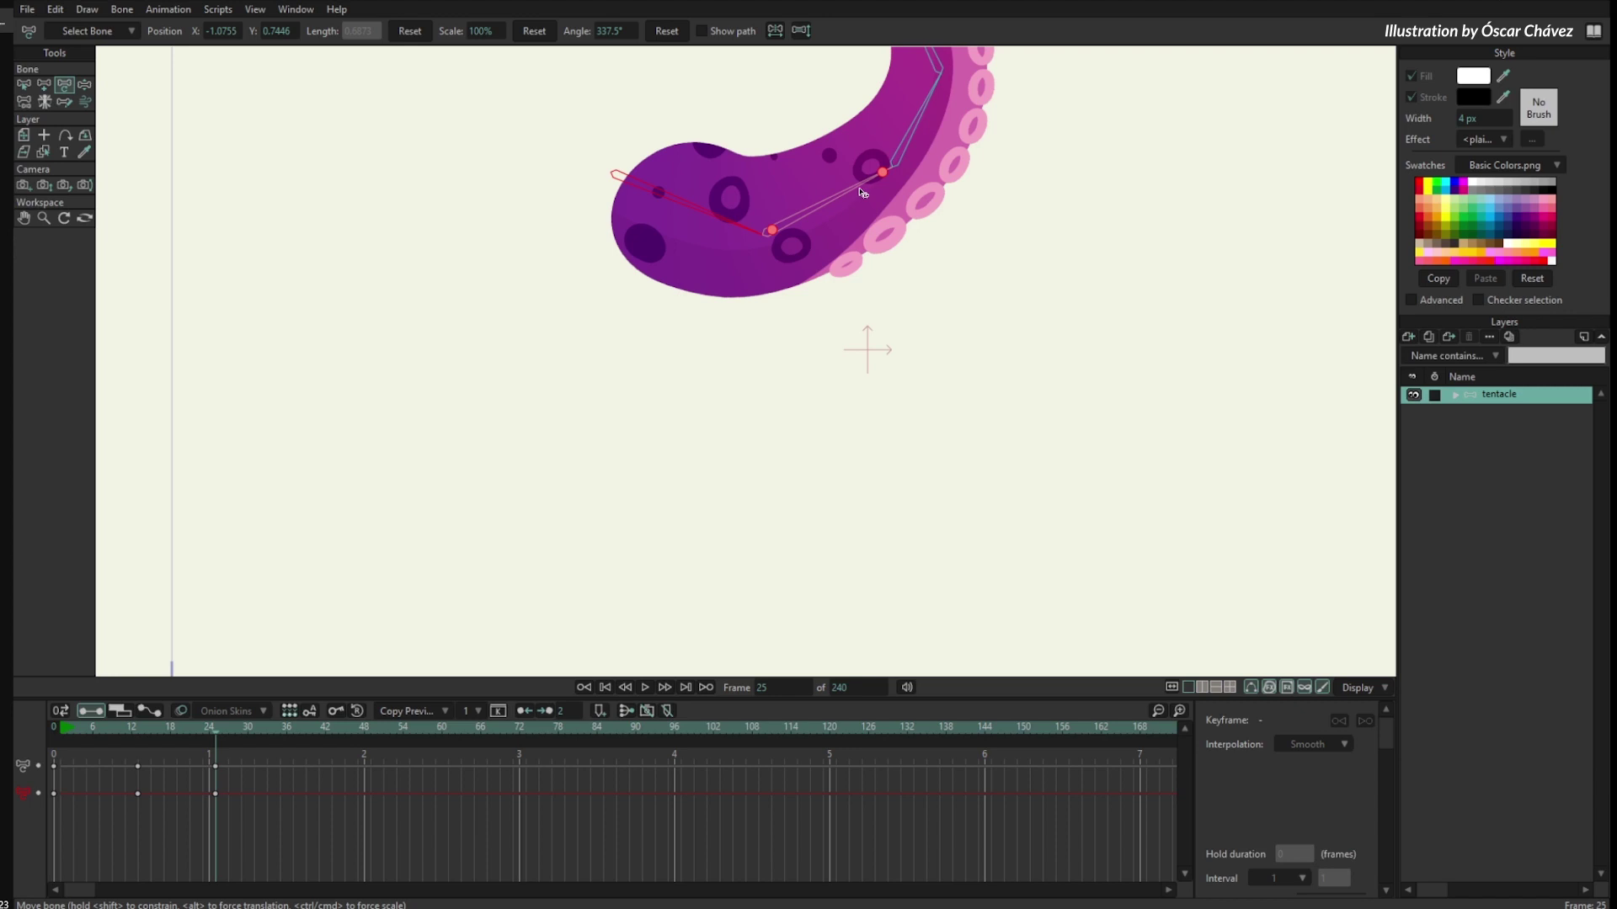
pyautogui.moveTo(173, 723); pyautogui.dragTo(280, 804)
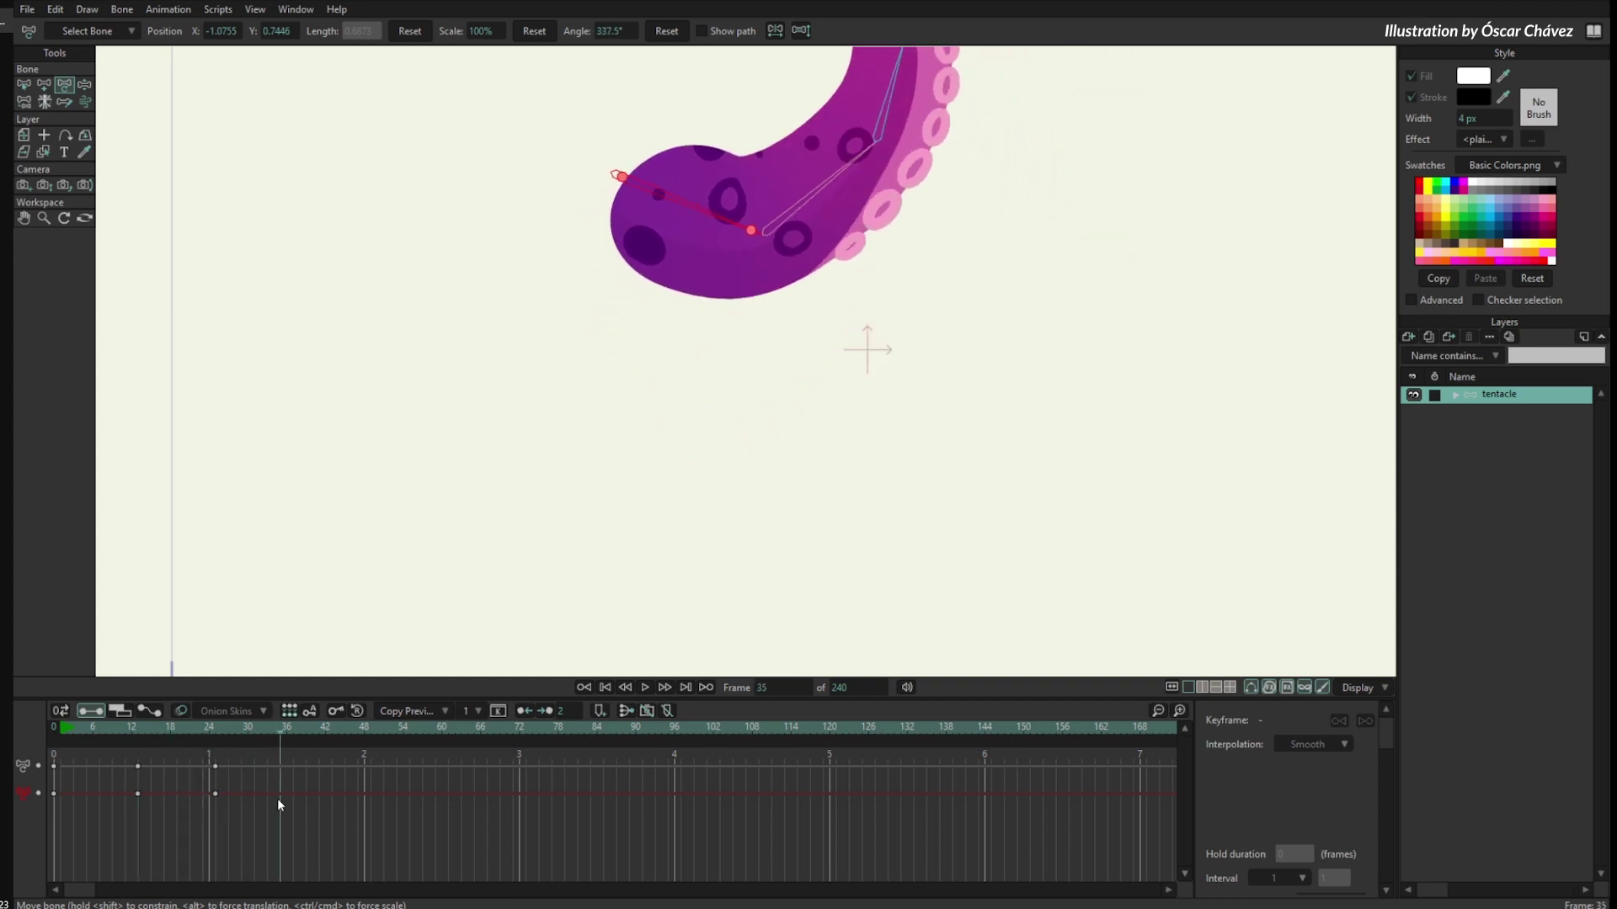
# Increase the angle control delay of bone B2 to 10 frames and review the motion up to frame 36.
pyautogui.click(24, 85)
pyautogui.click(800, 200)
pyautogui.click(111, 31)
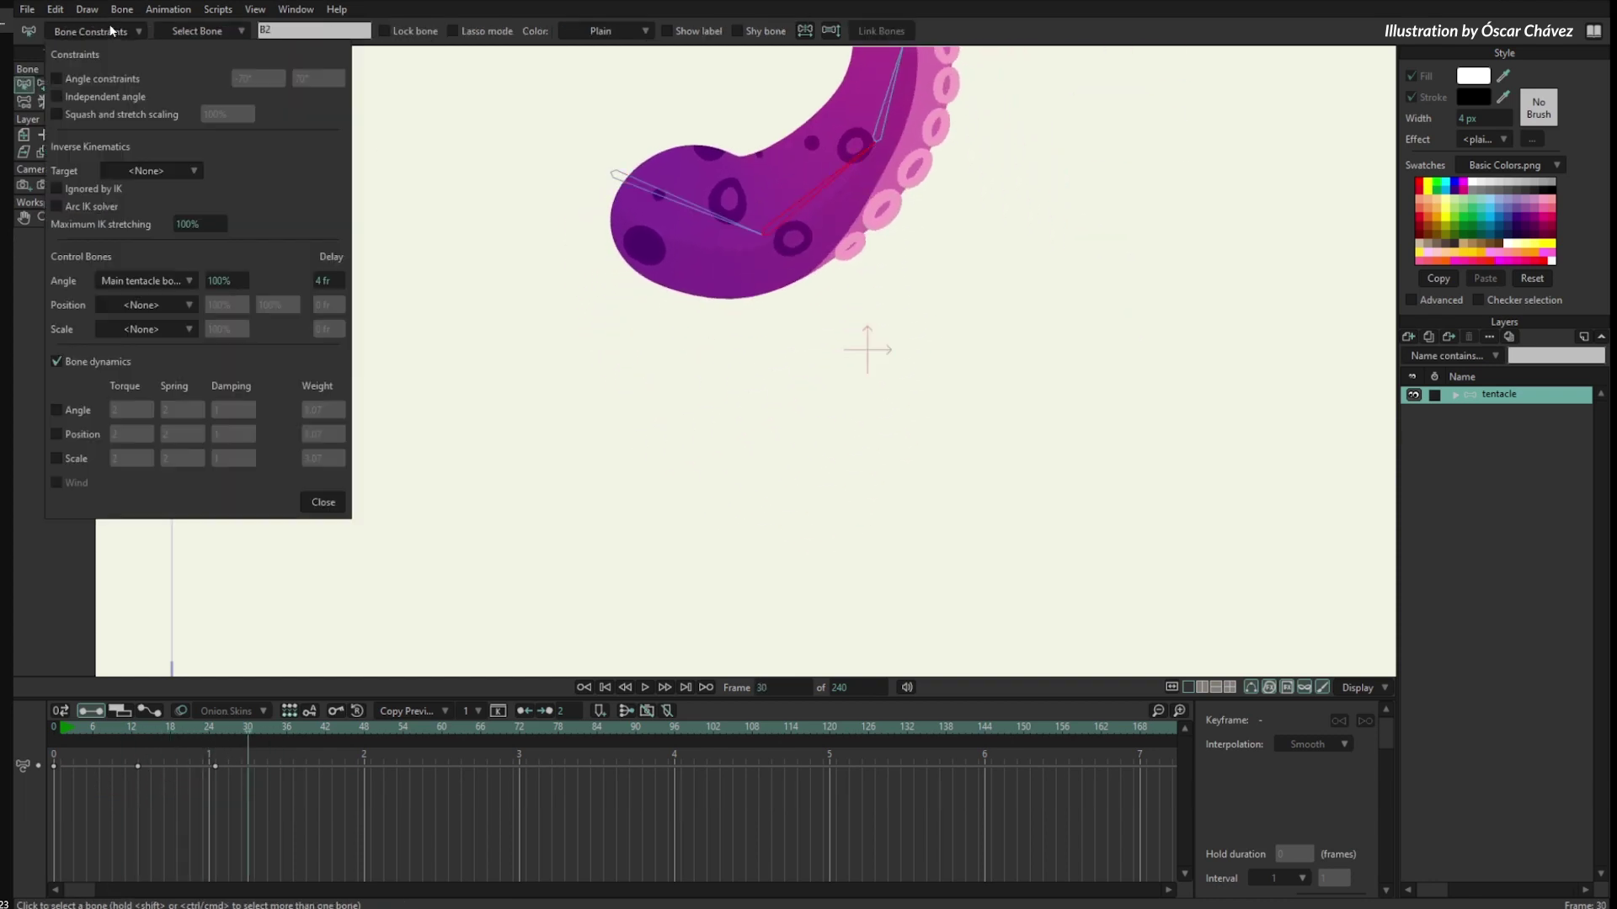
pyautogui.moveTo(335, 280); pyautogui.dragTo(383, 285)
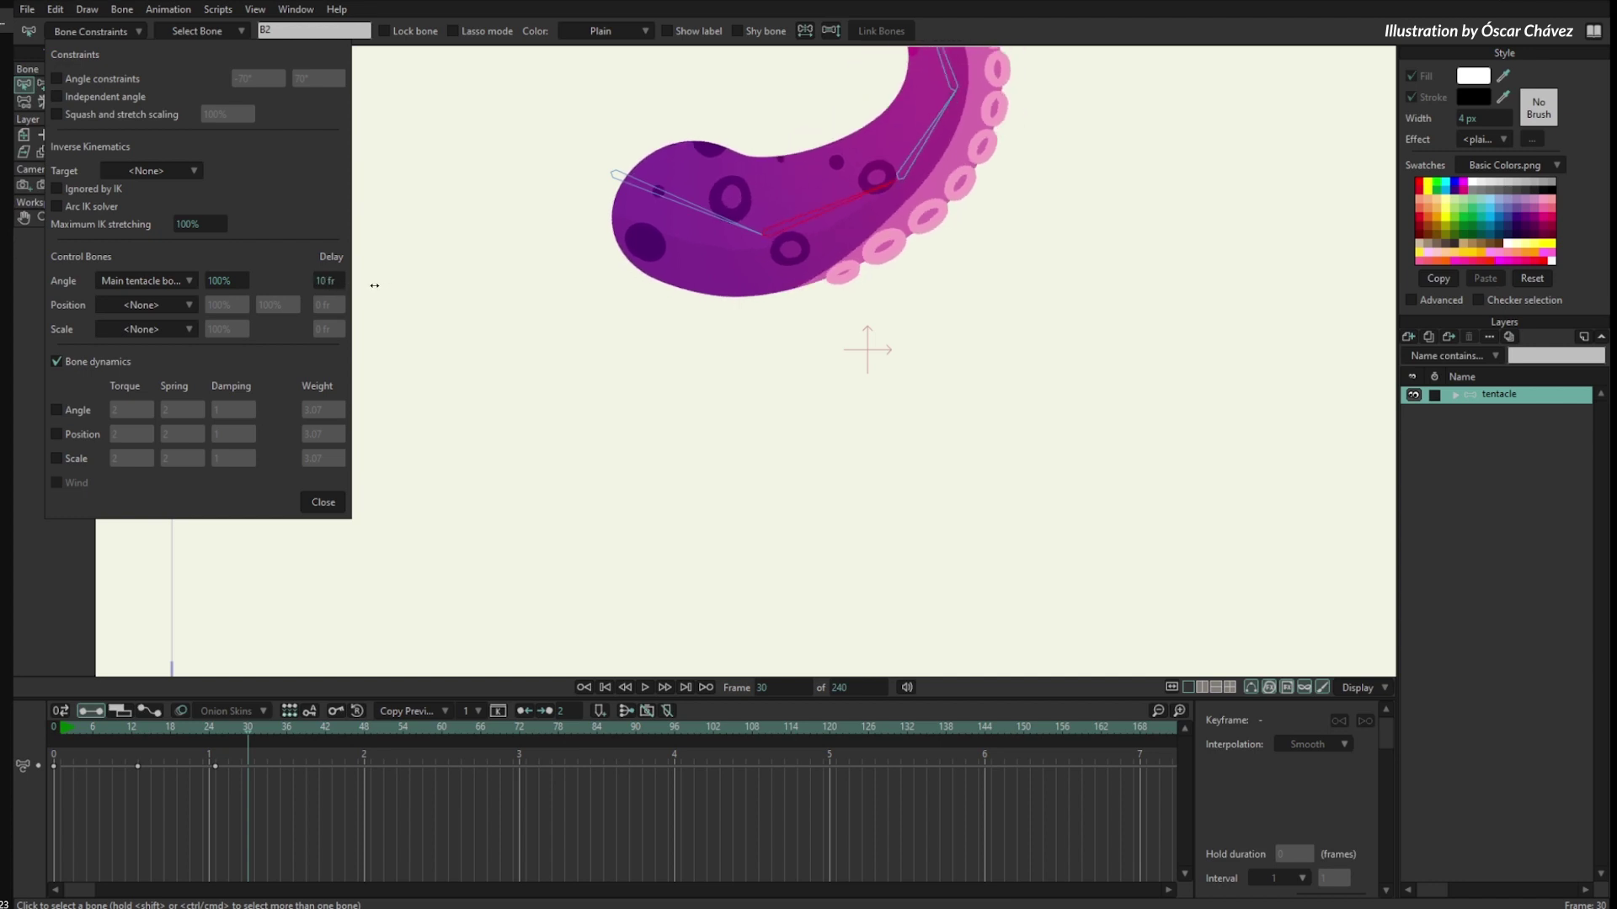
pyautogui.click(322, 502)
pyautogui.click(130, 729)
pyautogui.moveTo(130, 730); pyautogui.dragTo(288, 809)
# Set the angle control strength of bone B2 to 120% and review the motion up to frame 26.
pyautogui.moveTo(654, 259); pyautogui.dragTo(557, 424)
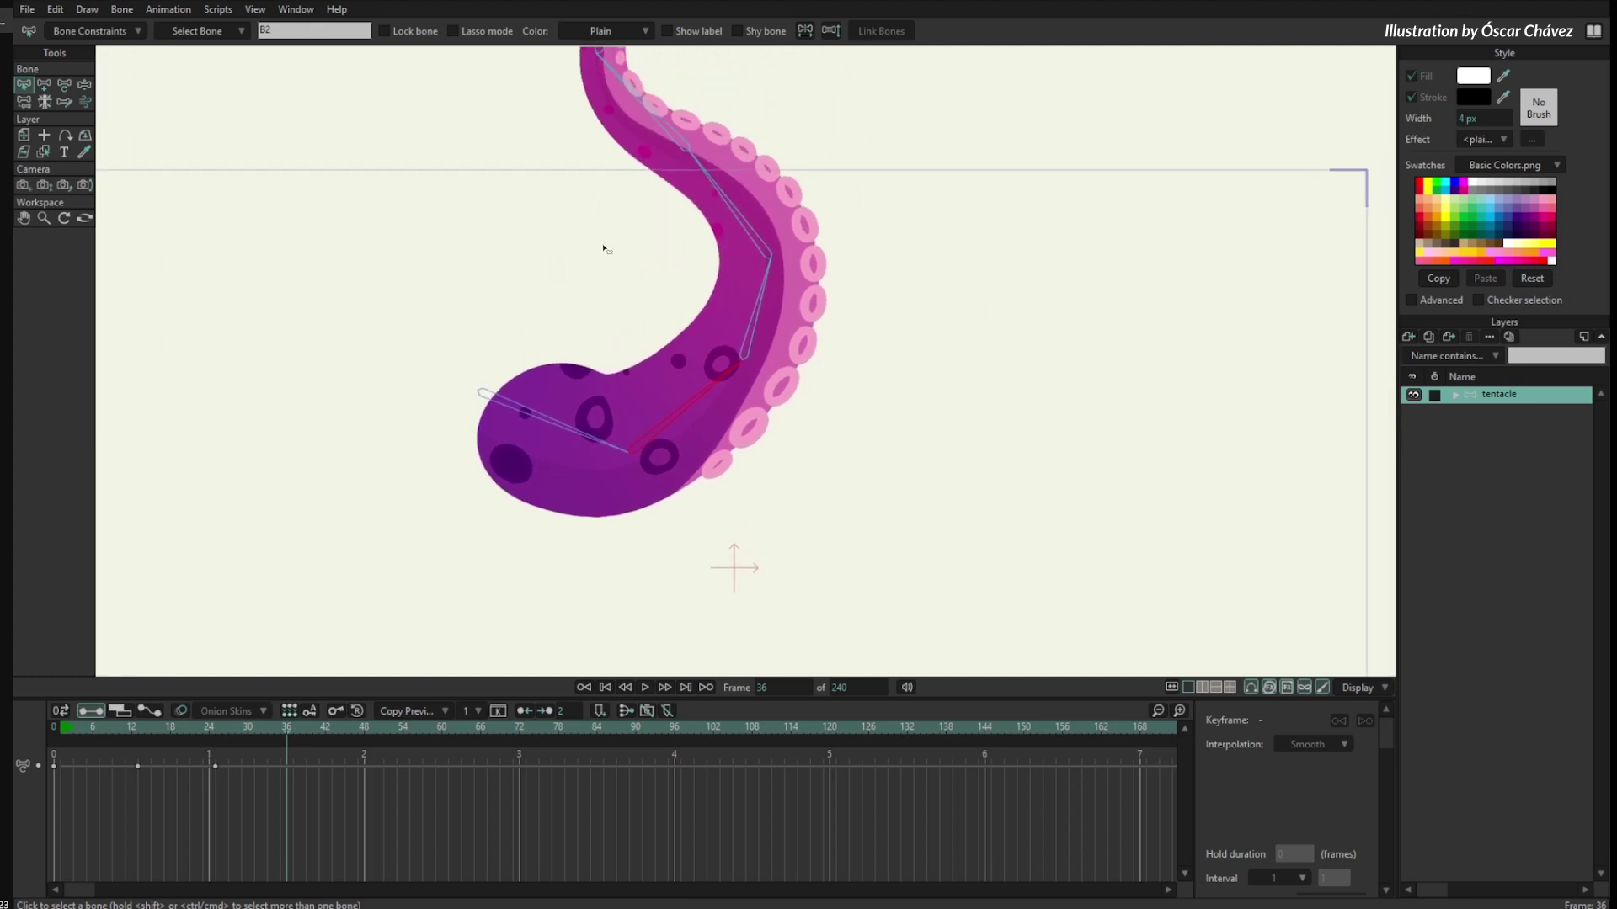
pyautogui.moveTo(599, 238); pyautogui.dragTo(616, 204)
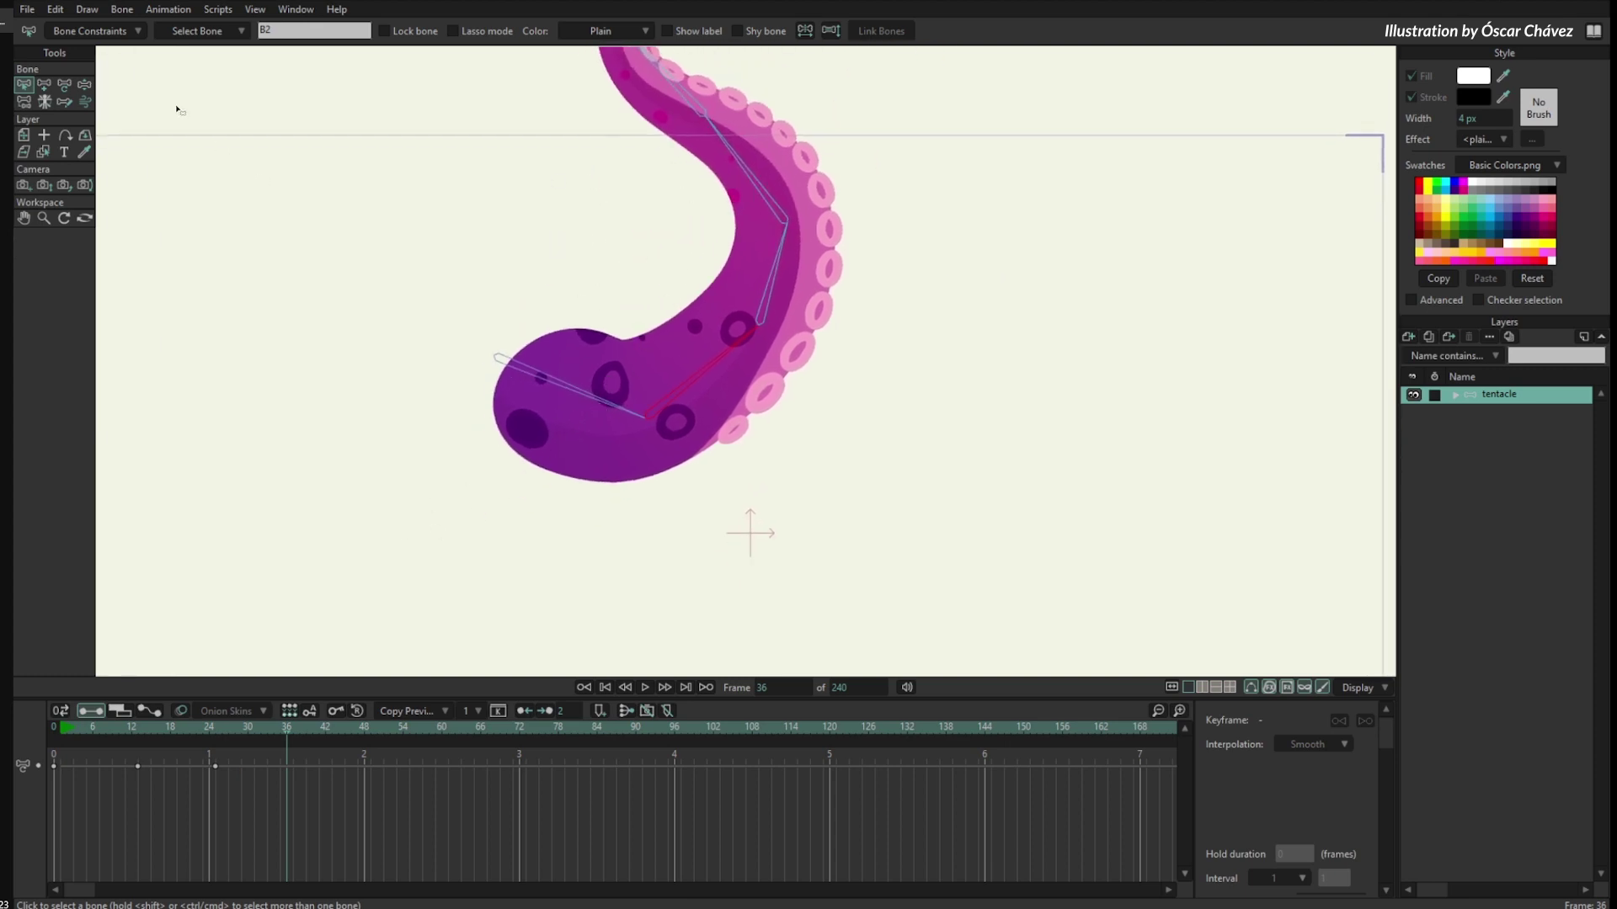
pyautogui.click(98, 32)
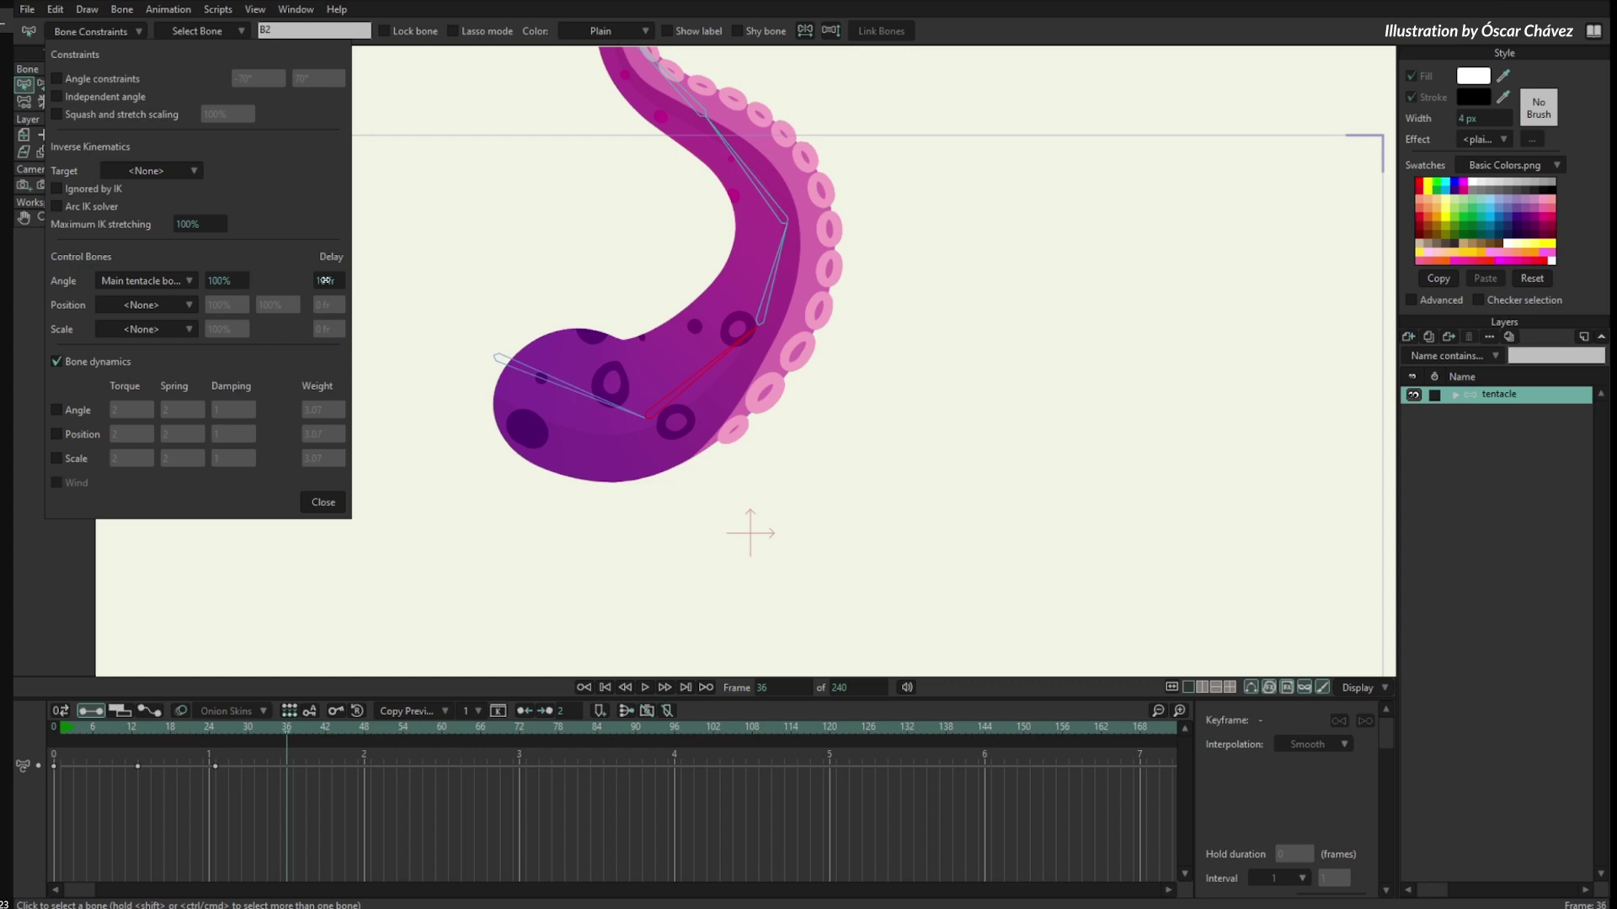
pyautogui.click(240, 284)
pyautogui.write('120')
pyautogui.click(320, 505)
pyautogui.moveTo(128, 728); pyautogui.dragTo(222, 752)
# Rotate the main tentacle bone slightly further upward at frame 25 and review the resulting motion.
pyautogui.click(593, 399)
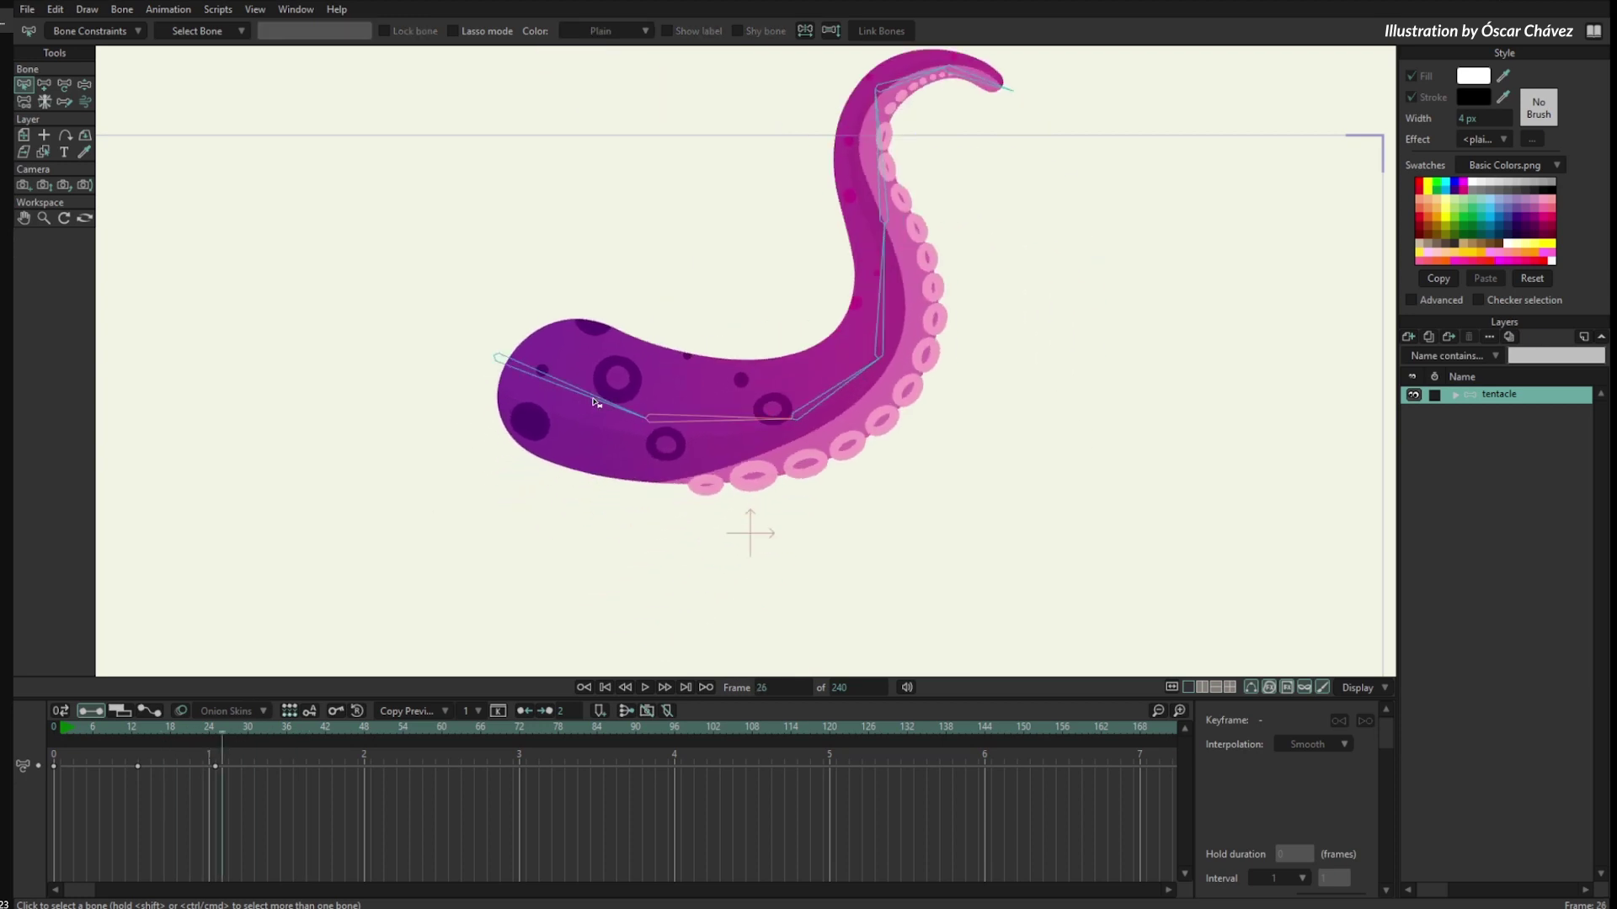
pyautogui.click(214, 729)
pyautogui.press('t')
pyautogui.moveTo(603, 402)
pyautogui.mouseDown()
pyautogui.moveTo(620, 380)
pyautogui.moveTo(604, 375)
pyautogui.mouseUp()
pyautogui.moveTo(162, 751); pyautogui.dragTo(325, 773)
# Rotate the main tentacle bone down to about 287.4° at frame 39 and review the motion up to frame 56.
pyautogui.moveTo(109, 734); pyautogui.dragTo(306, 780)
pyautogui.moveTo(596, 368); pyautogui.dragTo(540, 505)
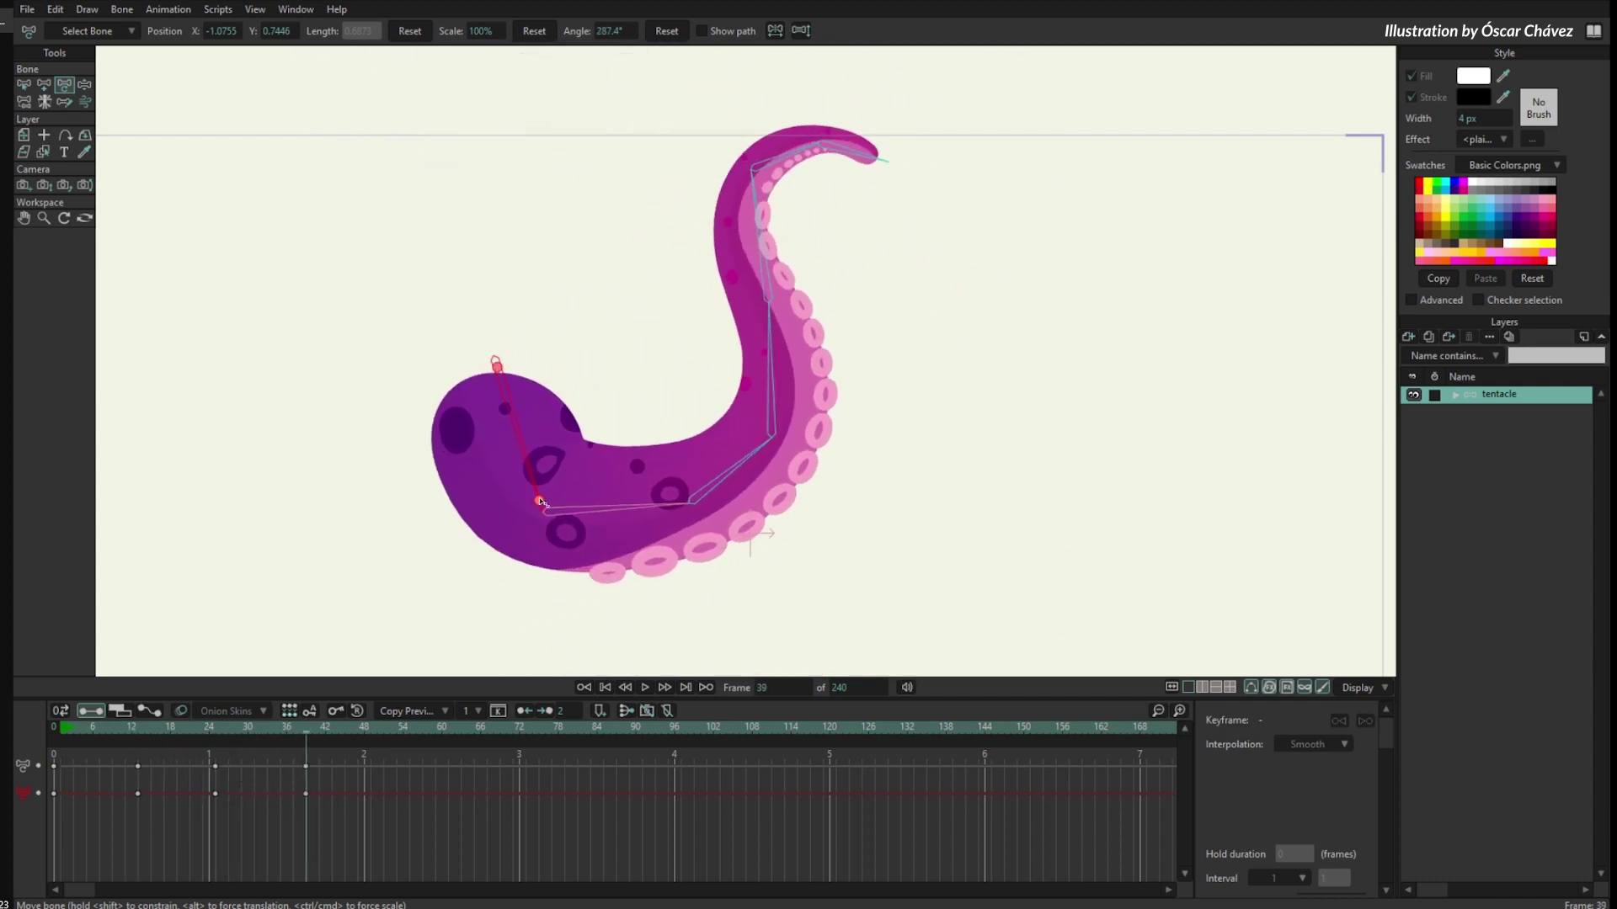
pyautogui.moveTo(161, 734); pyautogui.dragTo(416, 774)
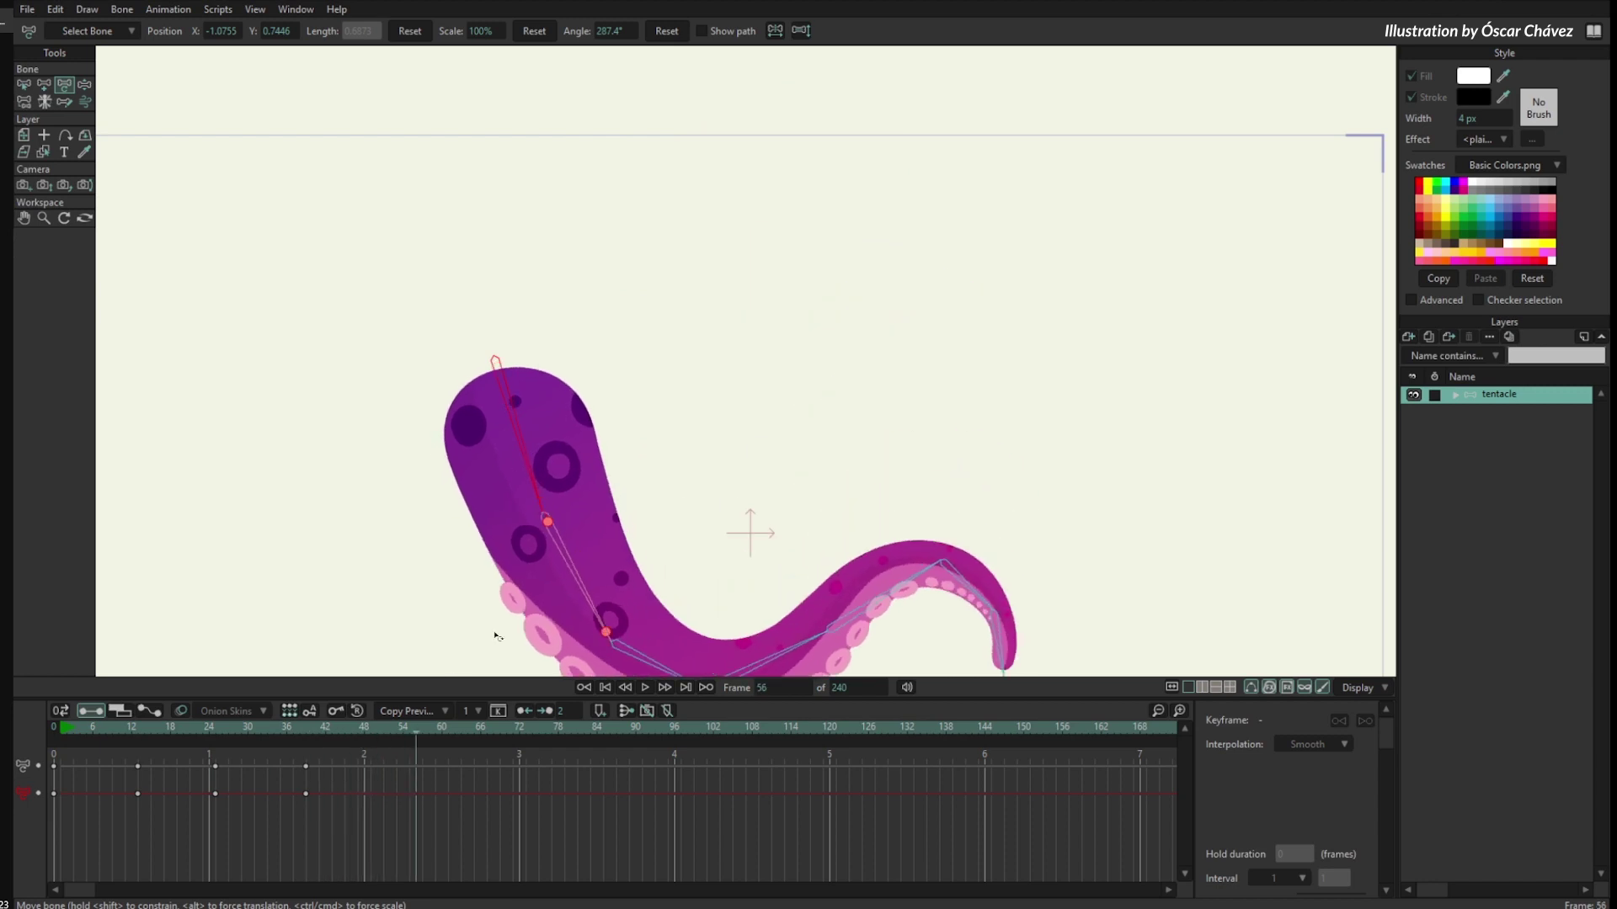
# Rotate the main tentacle bone slightly upward at frame 46 and review the motion up to frame 66.
pyautogui.moveTo(291, 732); pyautogui.dragTo(313, 731)
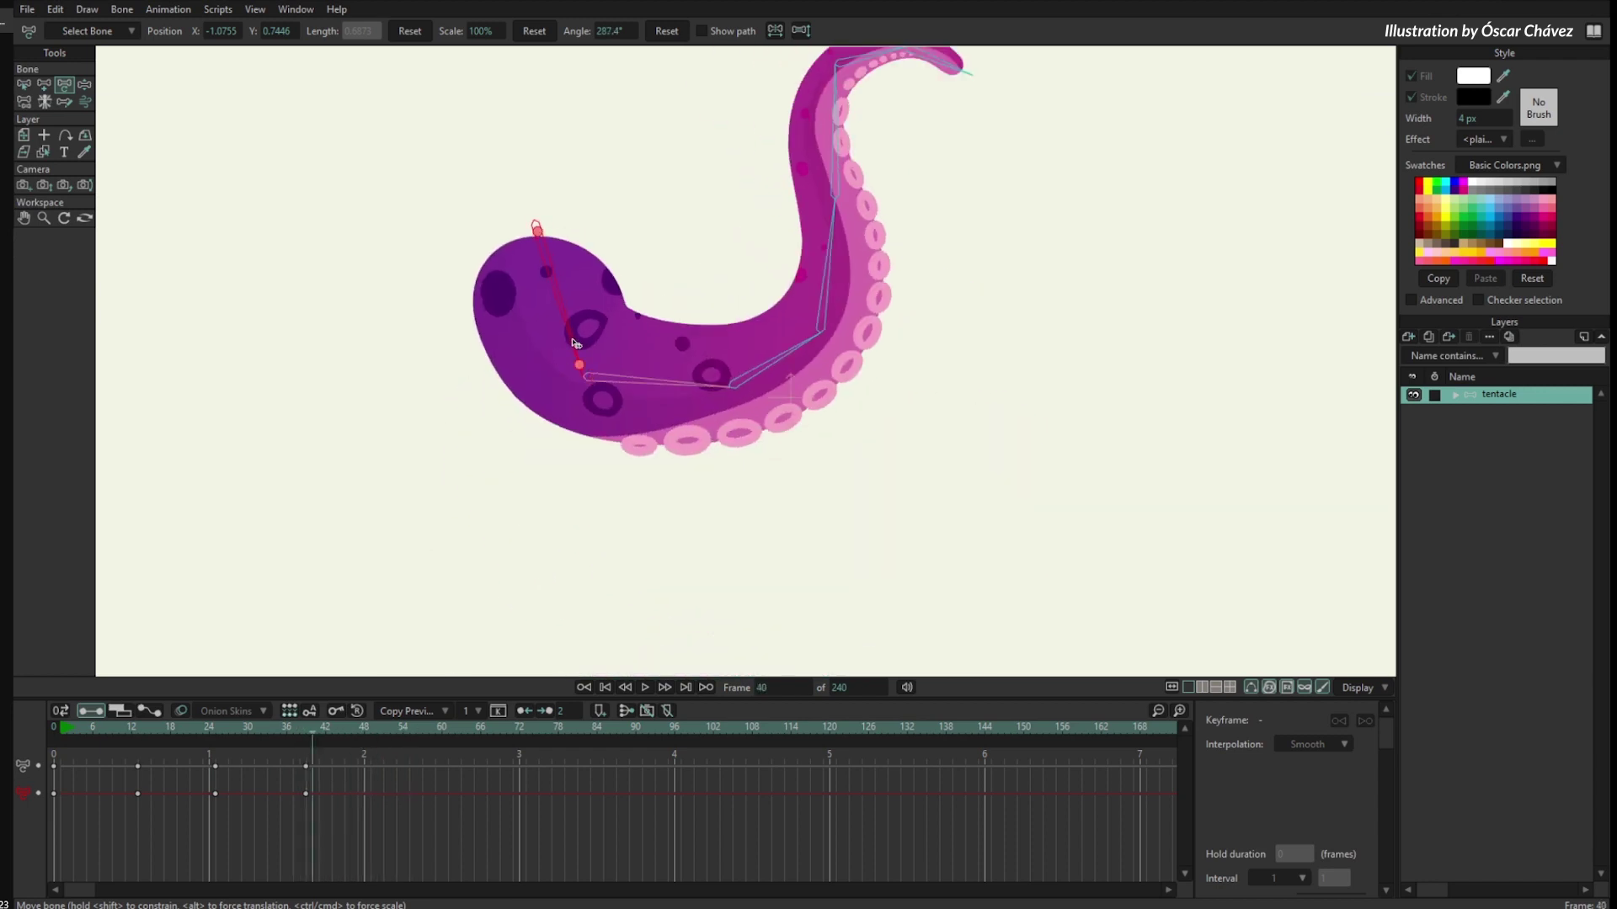
pyautogui.moveTo(473, 623); pyautogui.dragTo(394, 633)
pyautogui.hotkey('ctrl', 'z')
pyautogui.moveTo(307, 731); pyautogui.dragTo(351, 731)
pyautogui.moveTo(569, 334); pyautogui.dragTo(581, 325)
pyautogui.moveTo(77, 728); pyautogui.dragTo(480, 788)
# Make bone B2 the angle control bone of bone B3.
pyautogui.press('z')
pyautogui.moveTo(735, 485); pyautogui.dragTo(728, 455)
pyautogui.scroll(2, 719, 470)
pyautogui.click(718, 489)
pyautogui.scroll(-2, 718, 440)
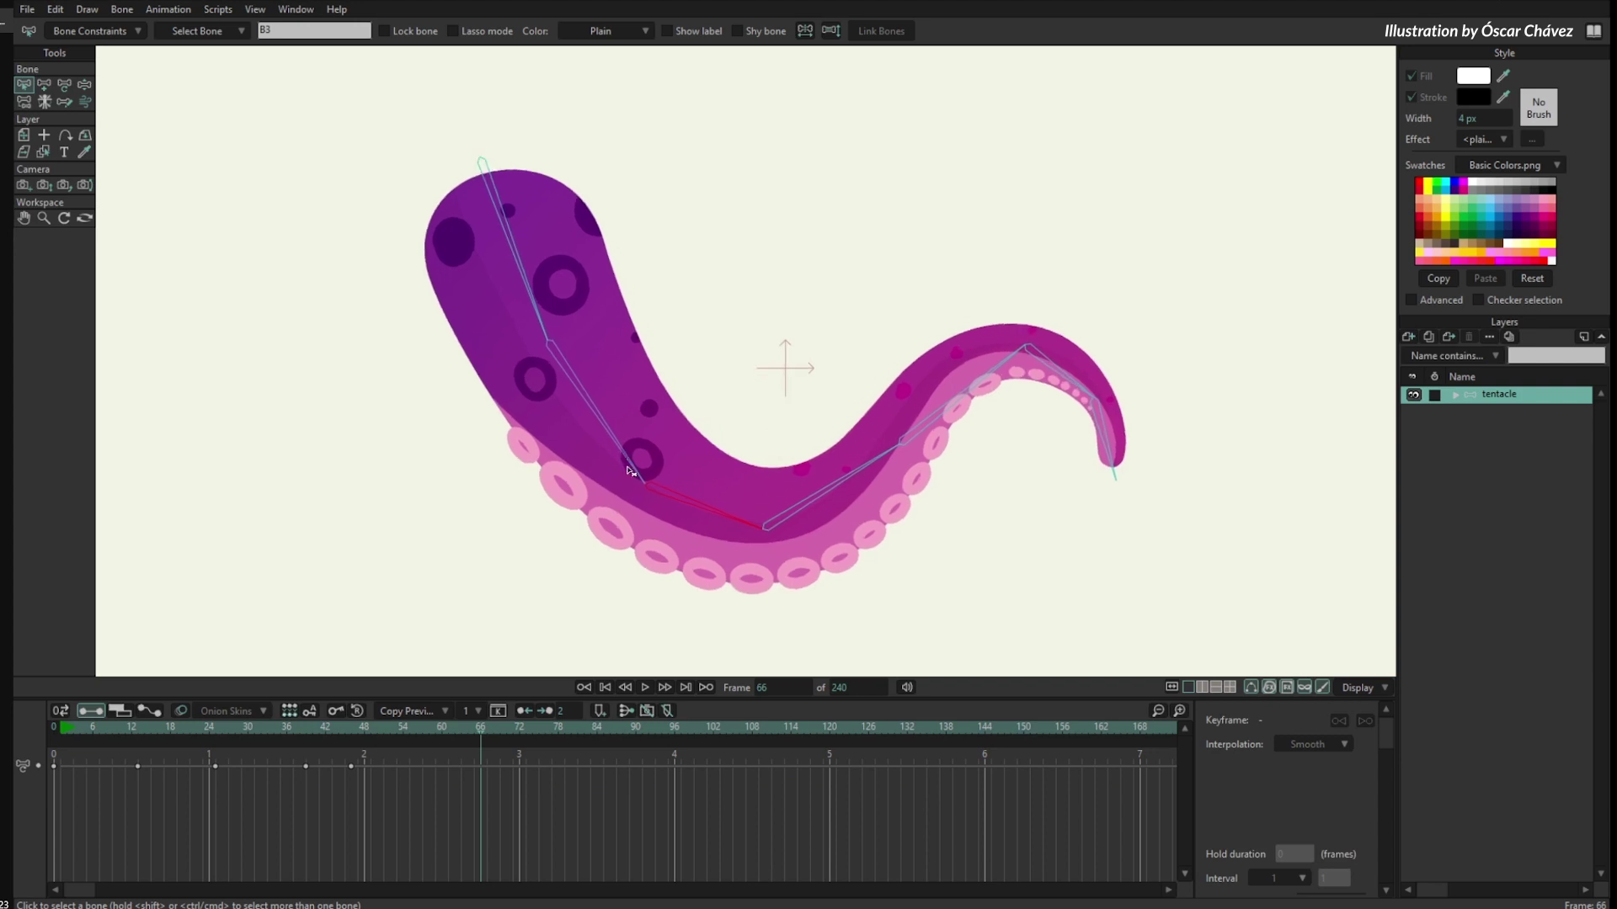
pyautogui.click(614, 439)
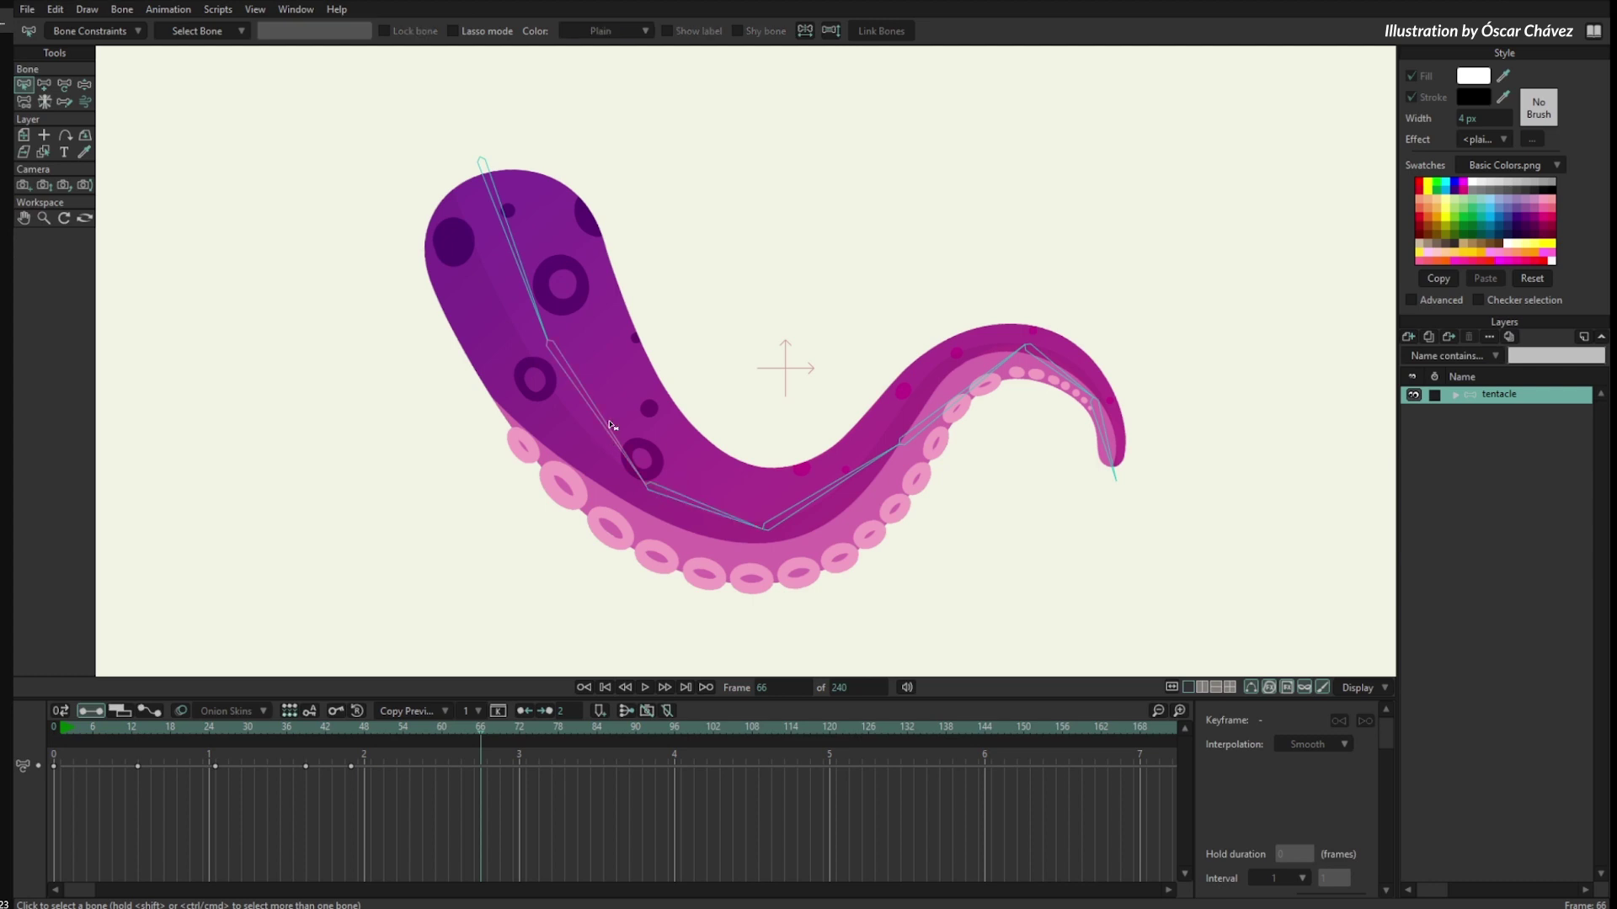
pyautogui.click(581, 403)
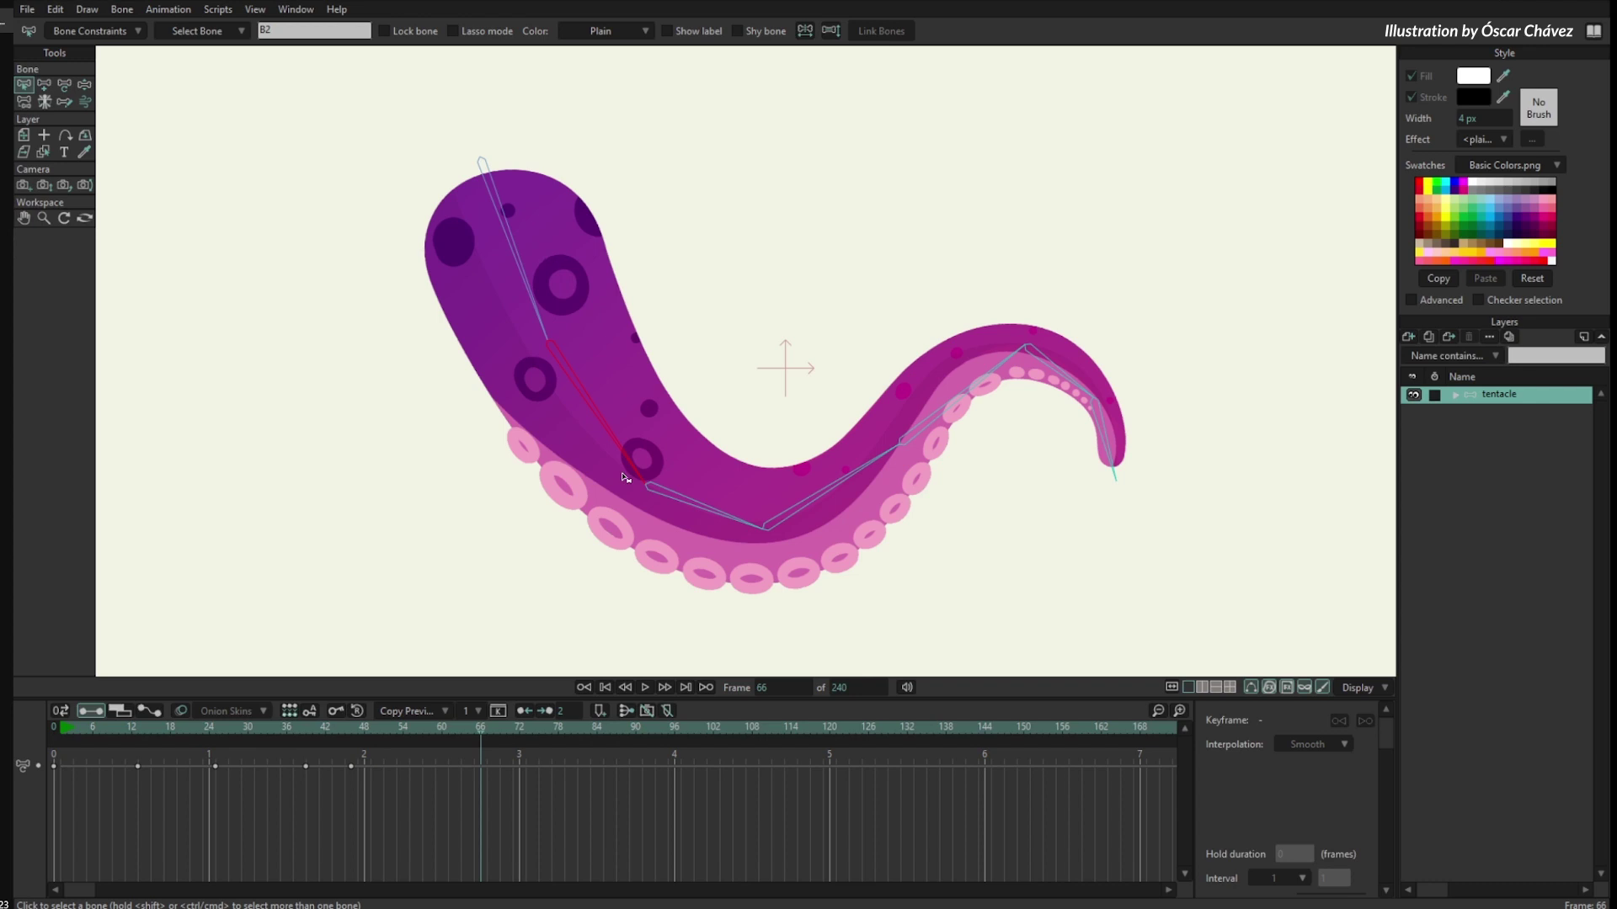
pyautogui.click(689, 508)
pyautogui.click(91, 31)
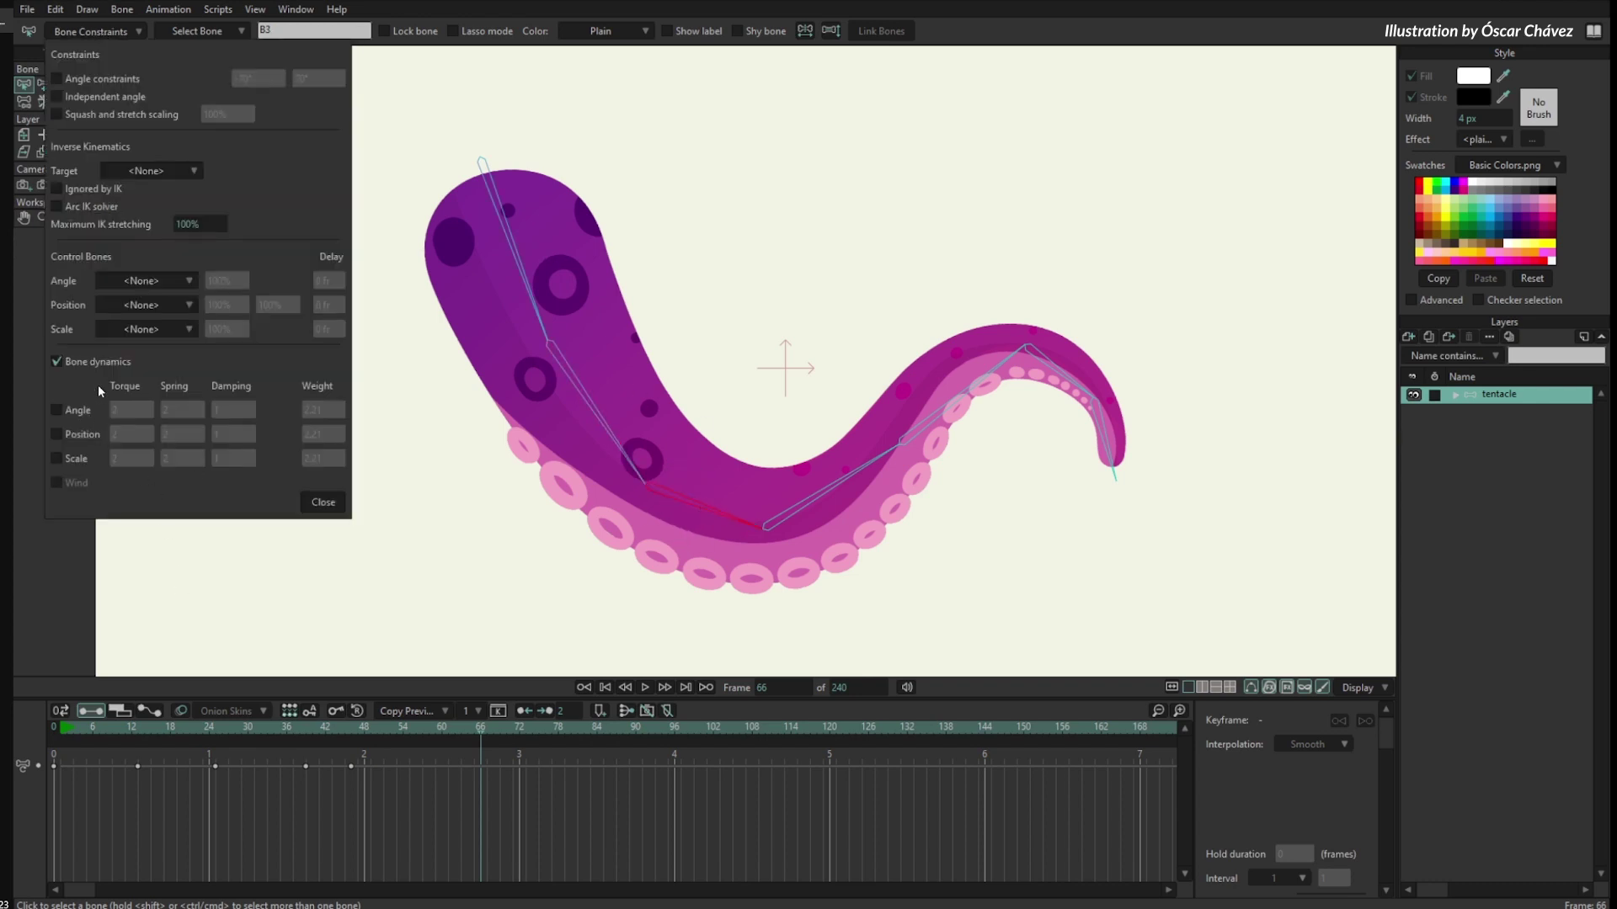
pyautogui.click(160, 281)
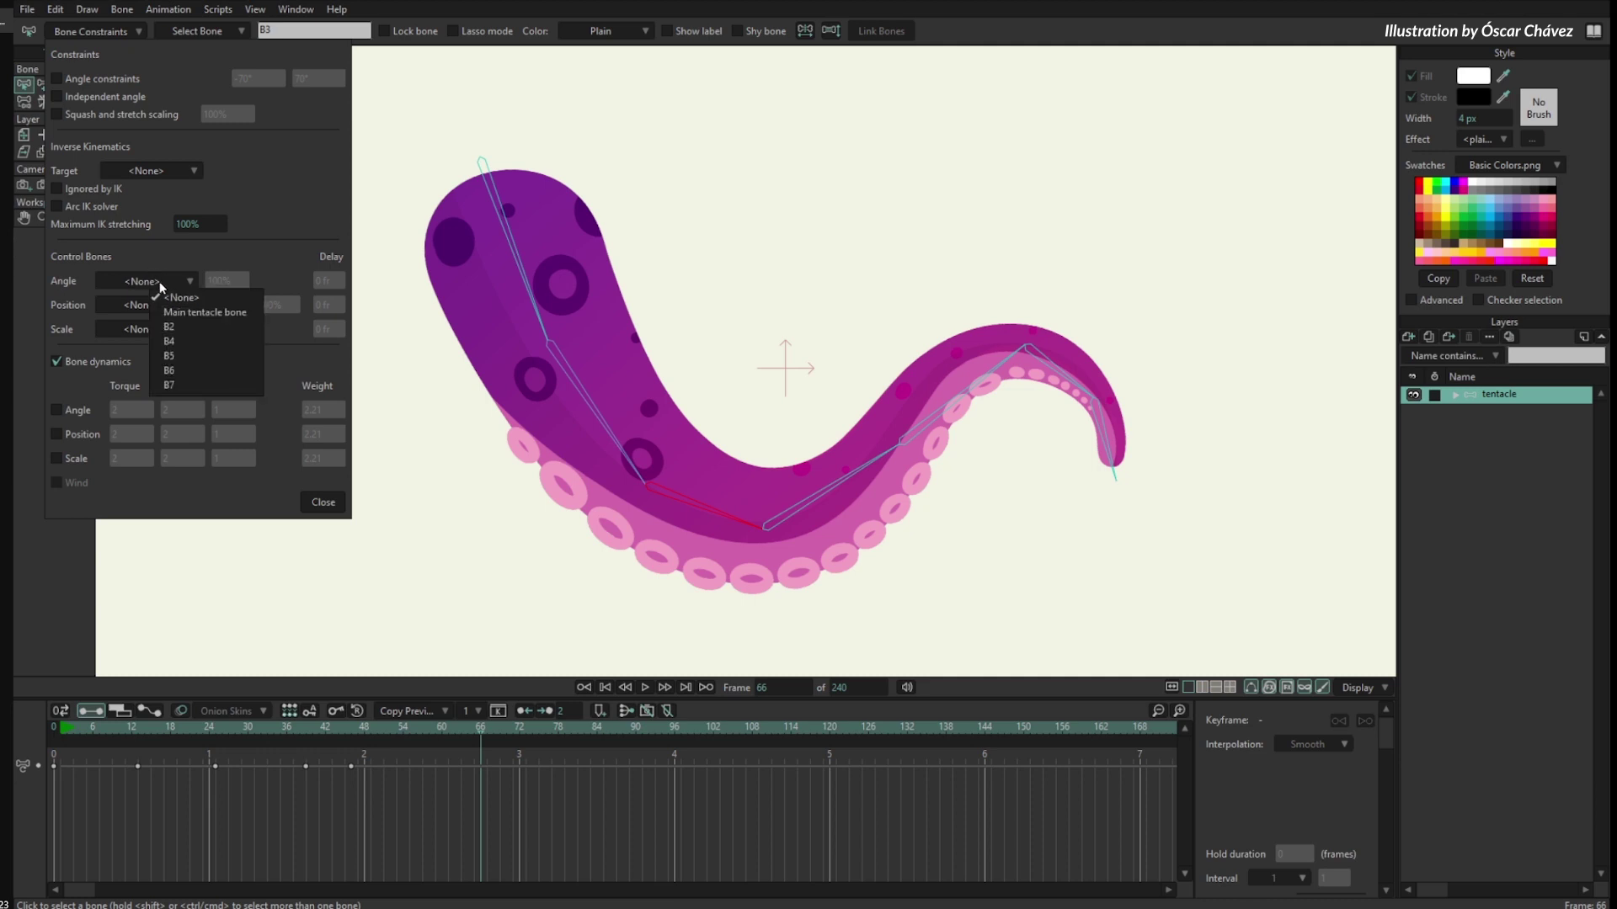
pyautogui.click(205, 327)
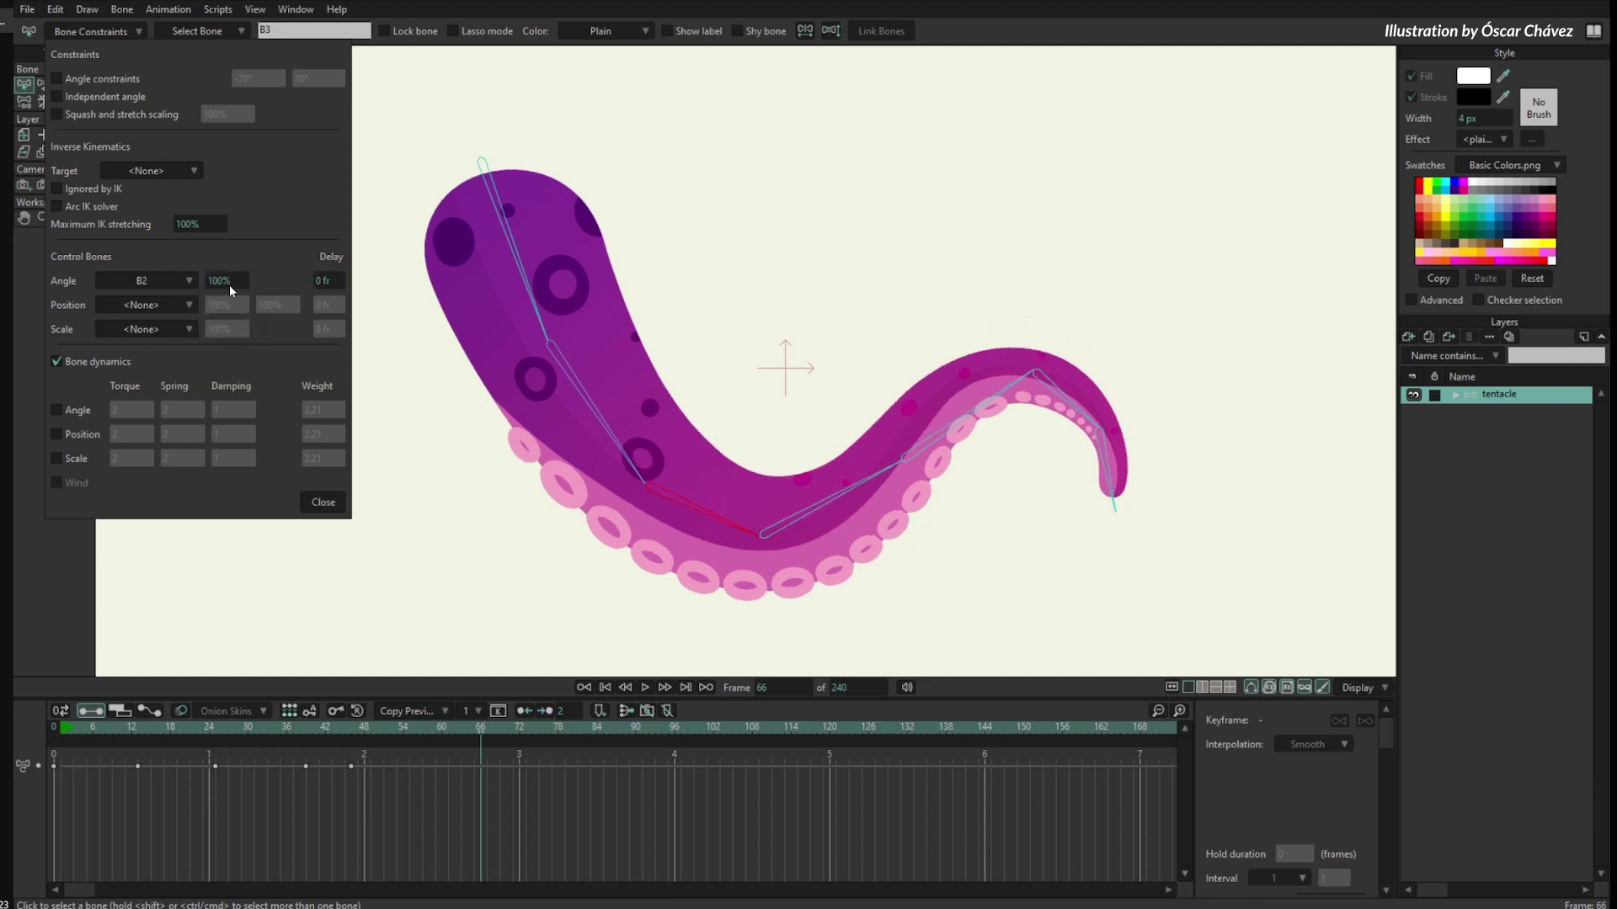
# Set the angle control strength of bone B3 to 120% with a 10-frame delay.
pyautogui.click(237, 281)
pyautogui.write('129')
pyautogui.press('Tab')
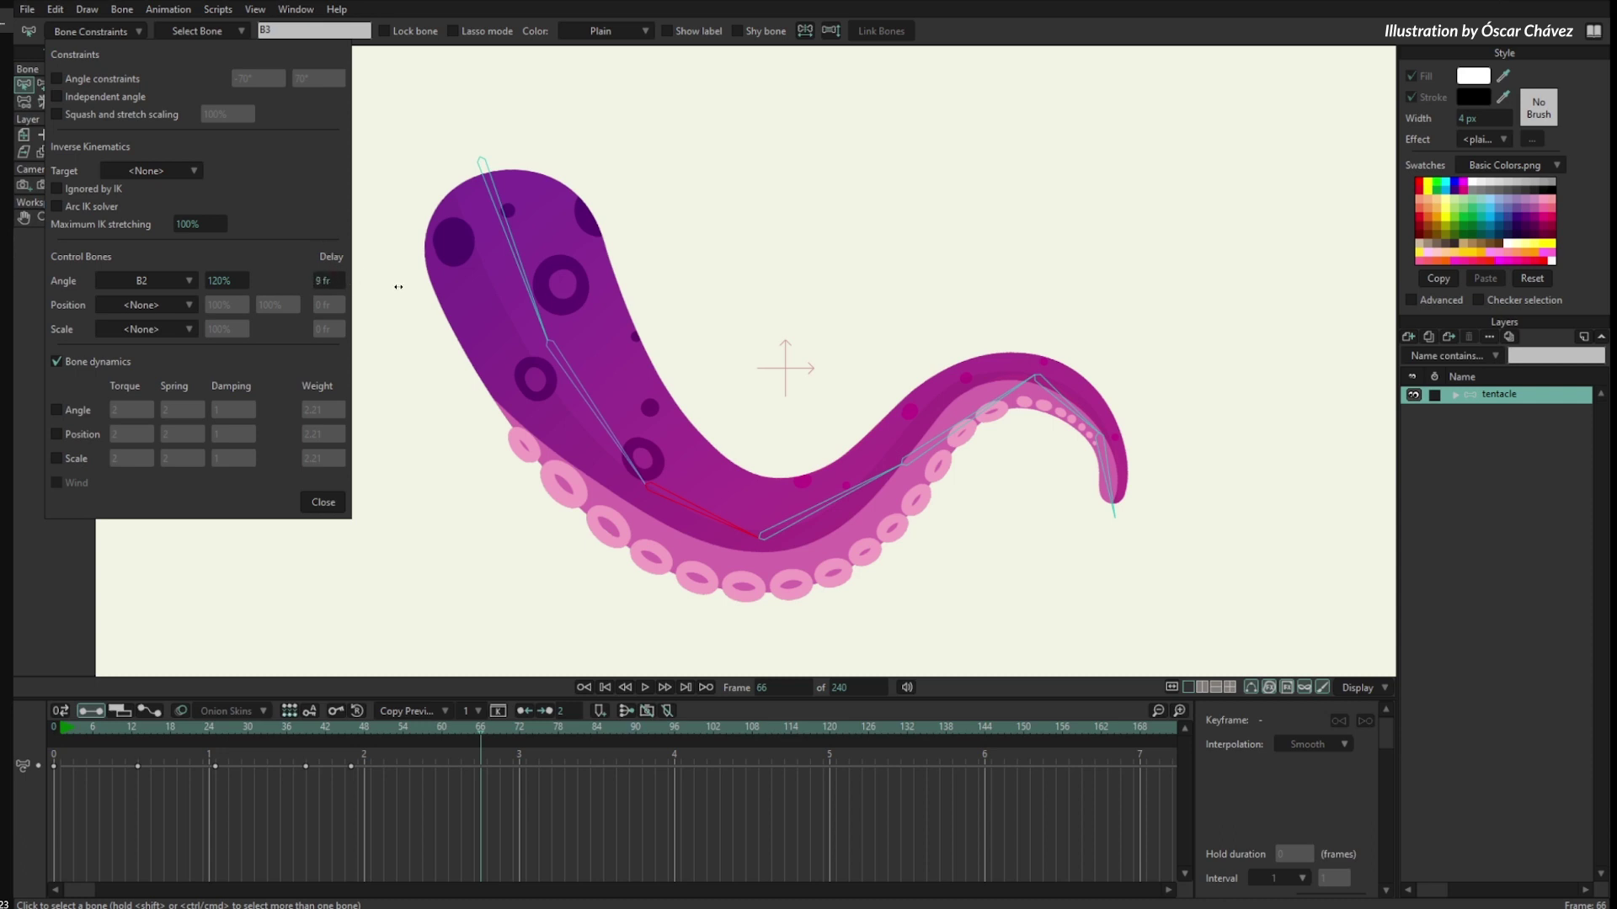
pyautogui.click(324, 504)
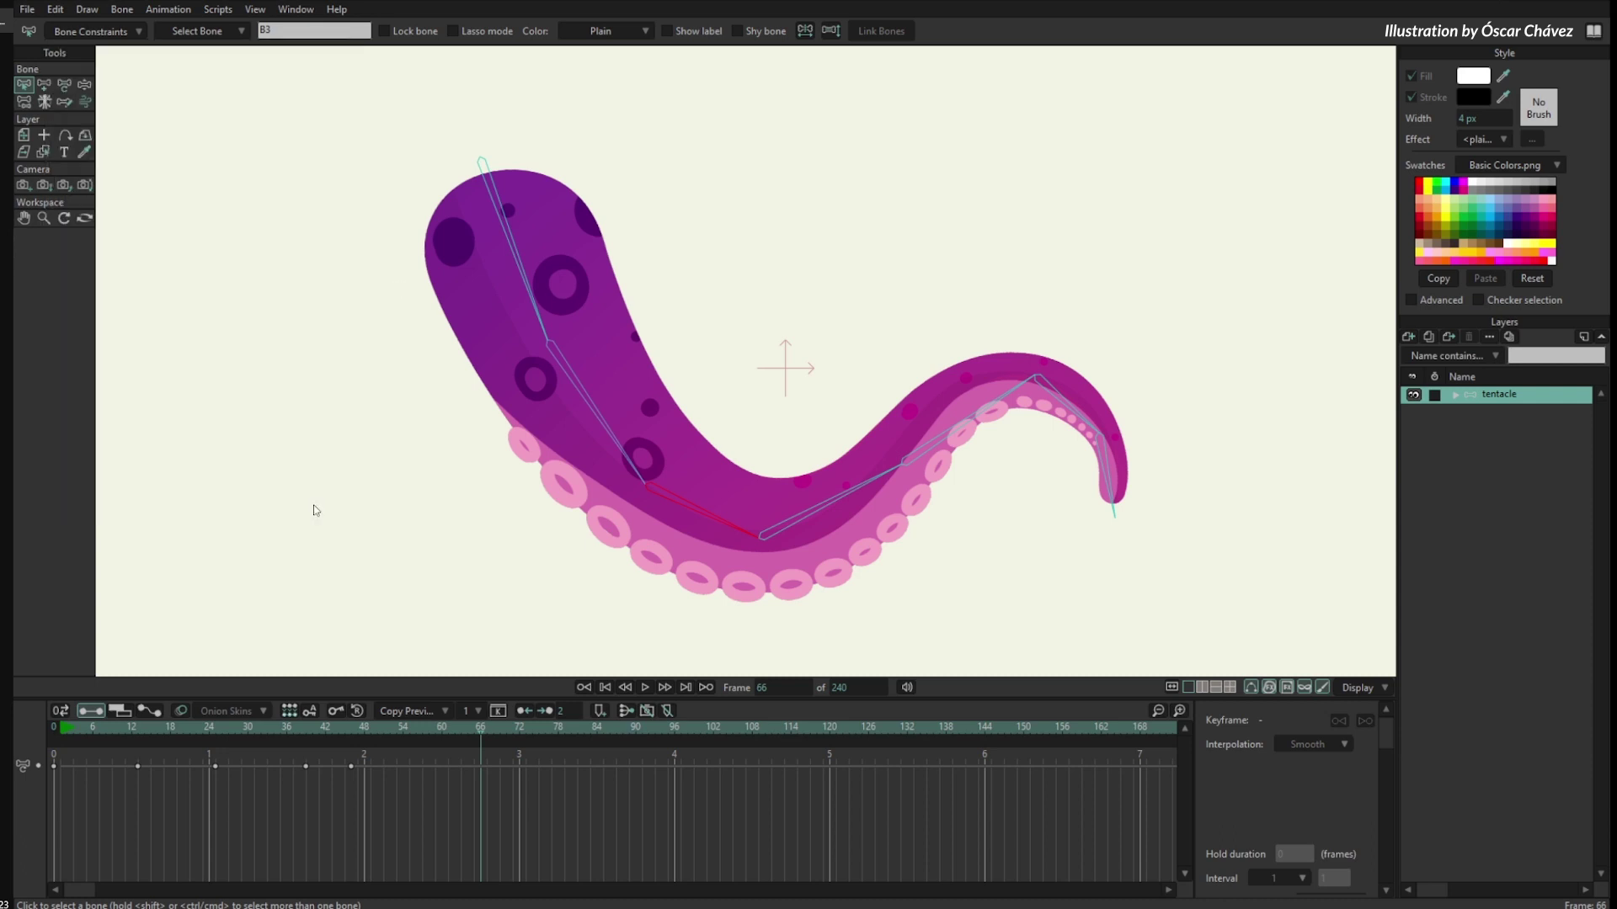
# Review the tentacle's motion up to frame 61.
pyautogui.click(234, 746)
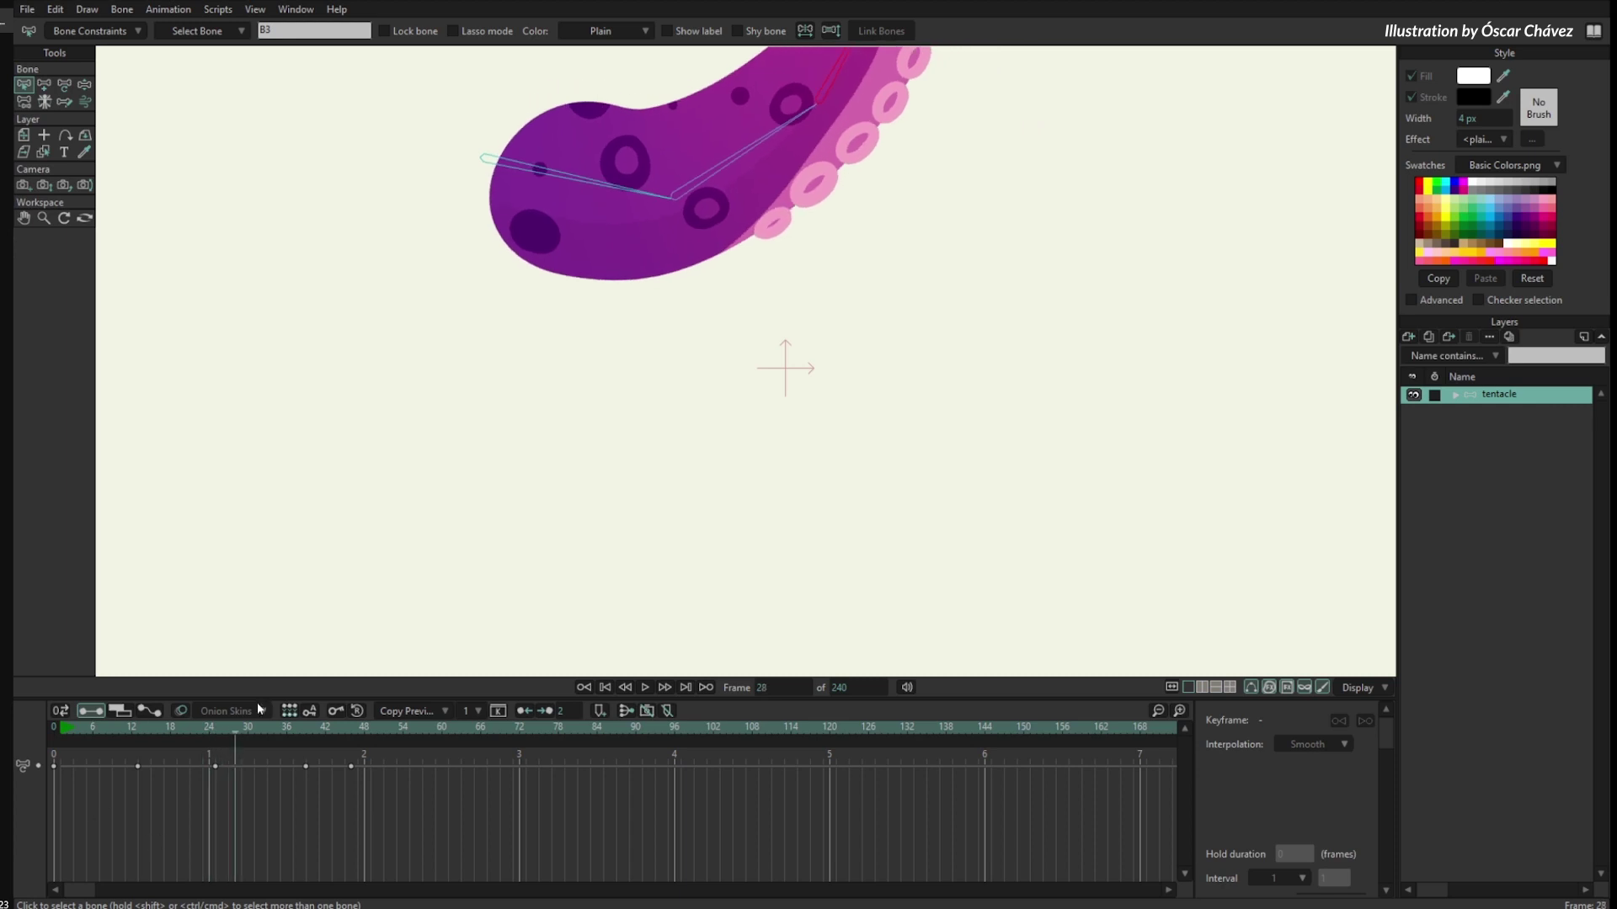
pyautogui.moveTo(712, 365); pyautogui.dragTo(646, 509)
pyautogui.scroll(-2, 645, 459)
pyautogui.click(571, 357)
pyautogui.moveTo(144, 726); pyautogui.dragTo(449, 779)
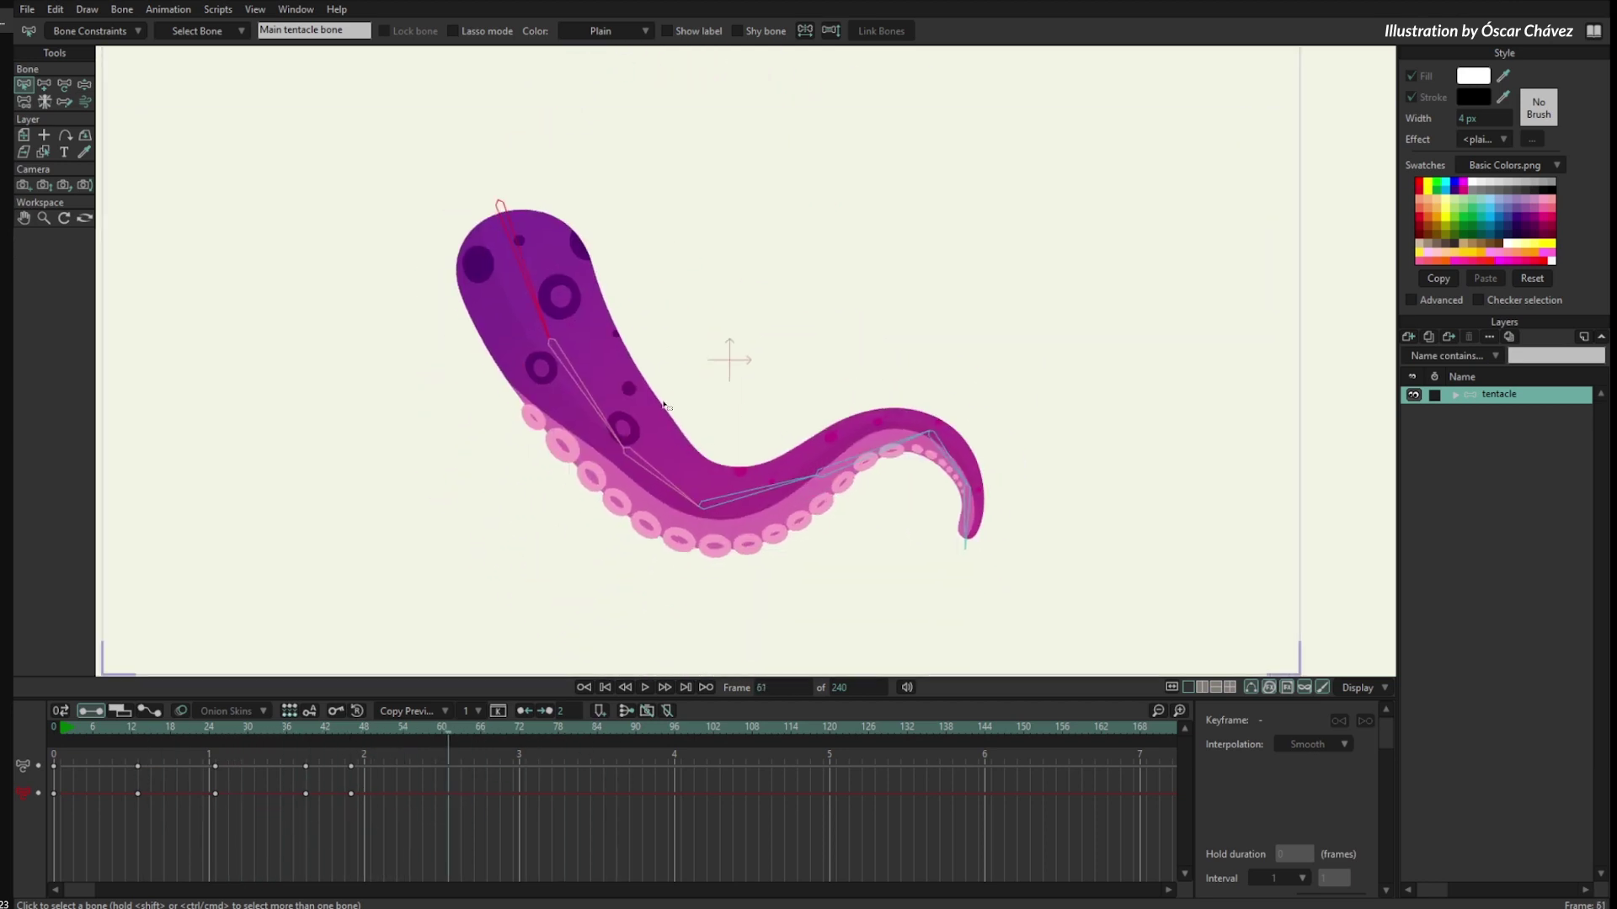
# Set the angle control strength of bone B3 to 110%.
pyautogui.click(642, 453)
pyautogui.click(93, 31)
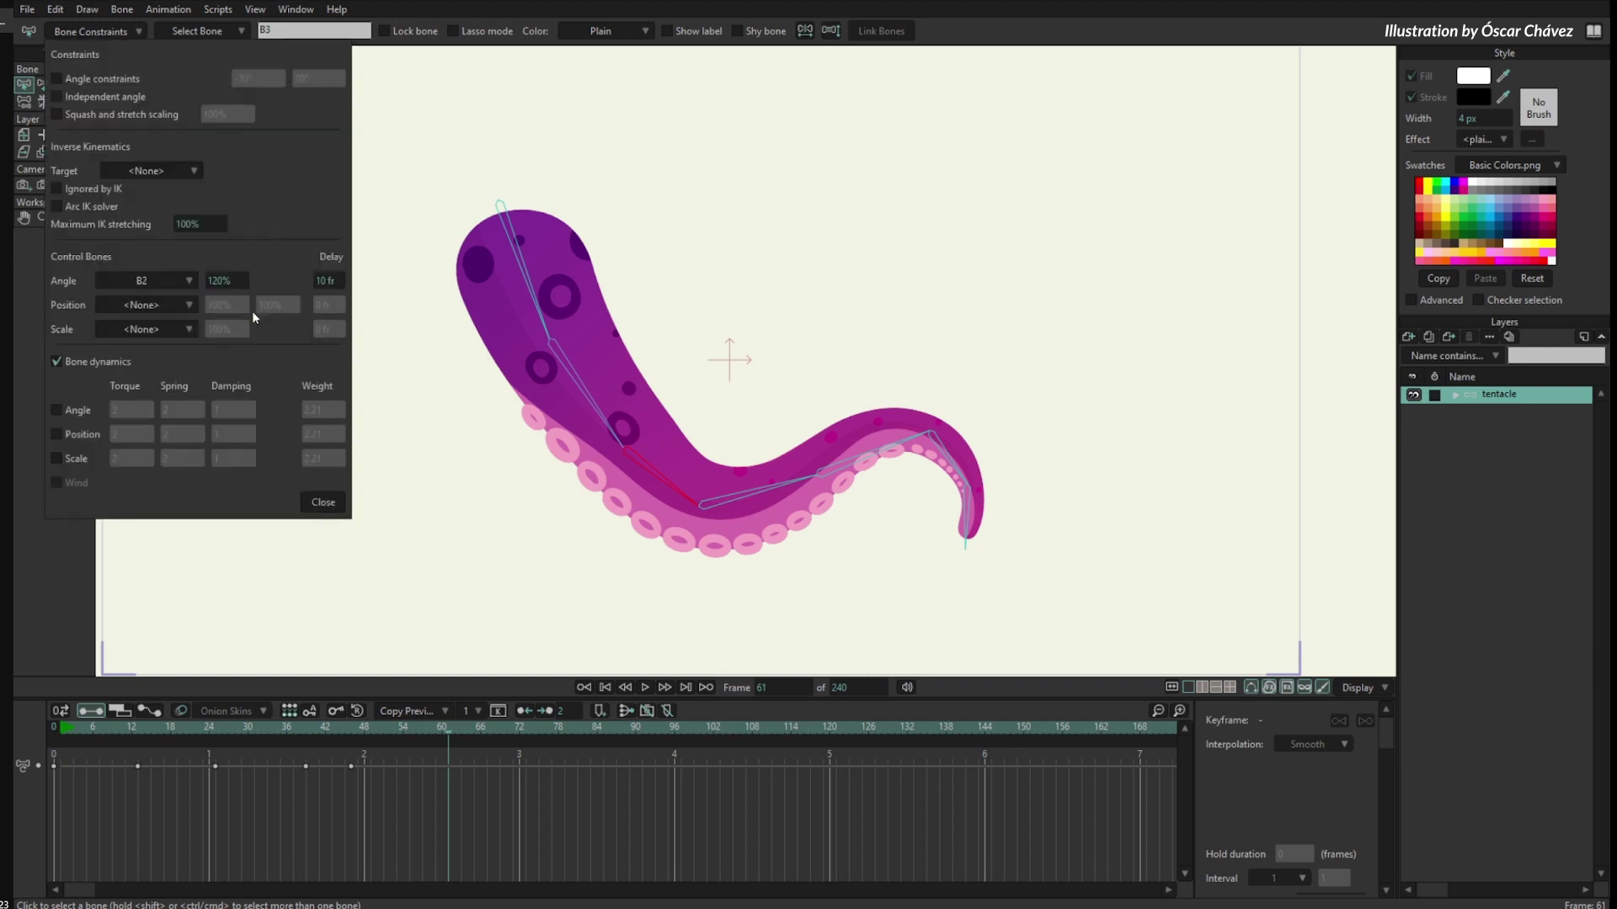
pyautogui.click(236, 281)
pyautogui.write('11')
# Set the angle control strength of bone B2 to 110% and the angle delay of bones B2 and B3 to 4 frames.
pyautogui.click(580, 406)
pyautogui.click(216, 280)
pyautogui.write('1')
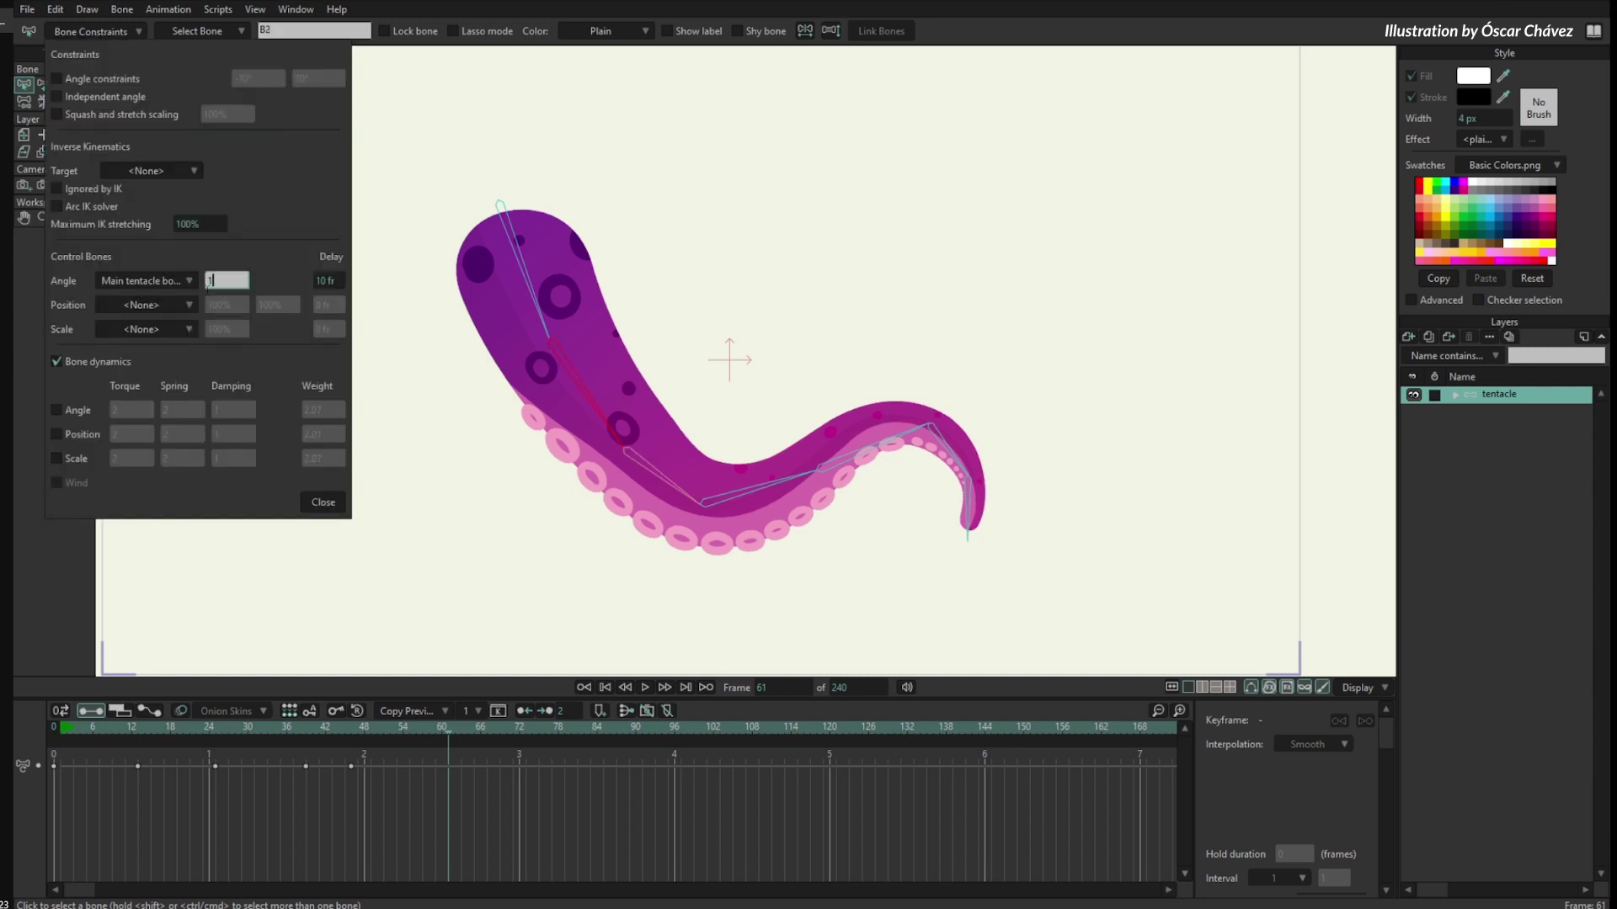
pyautogui.click(330, 280)
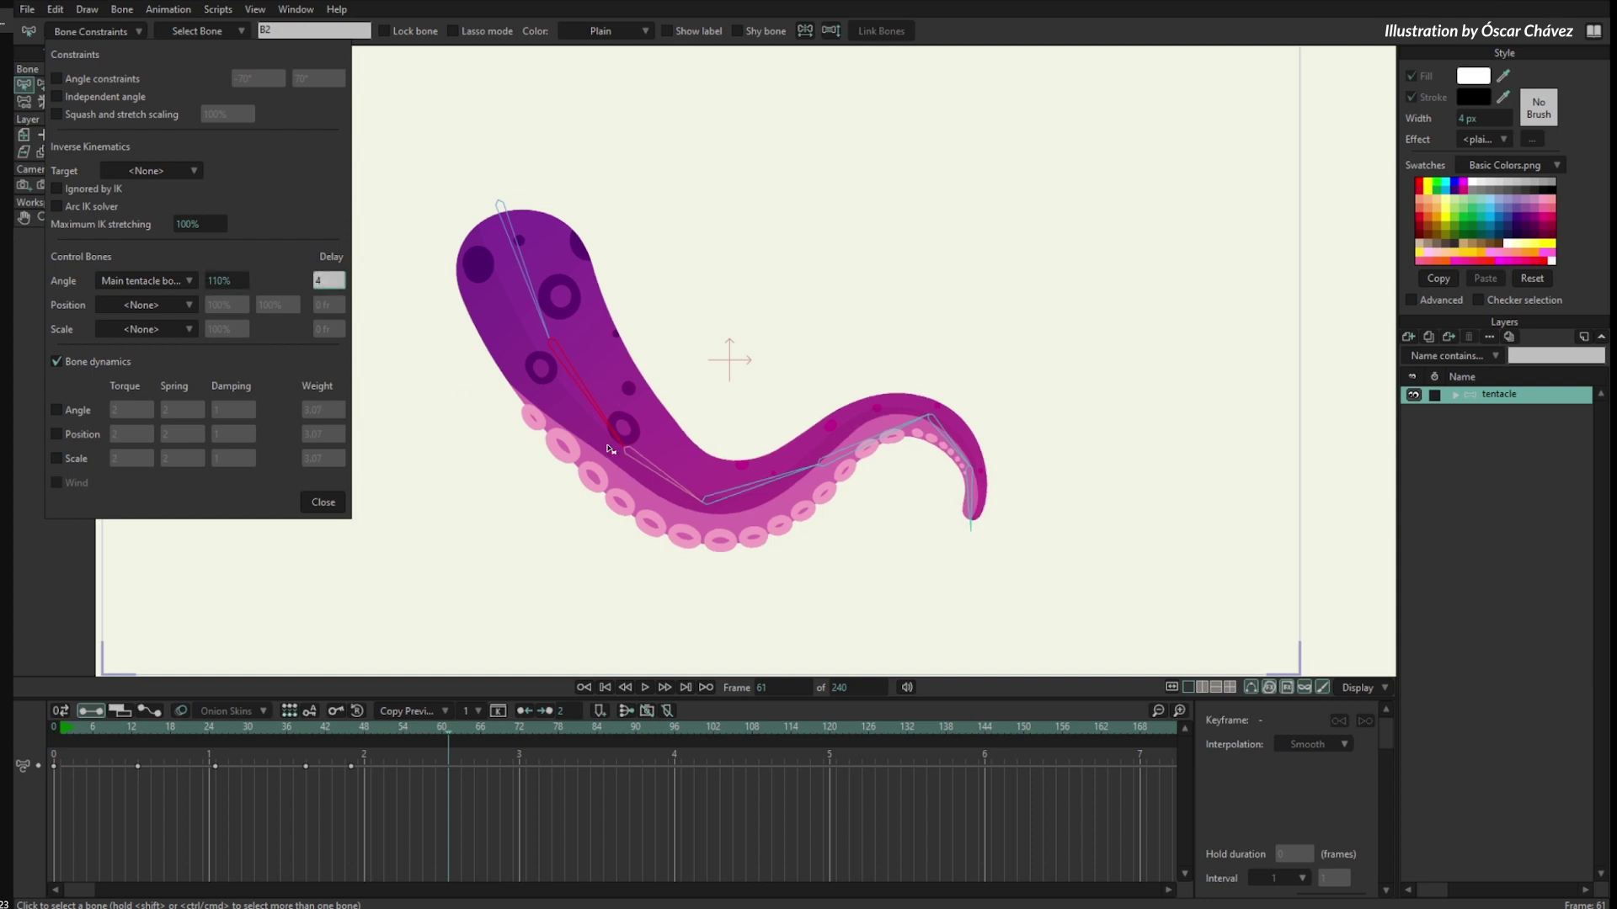
pyautogui.click(647, 456)
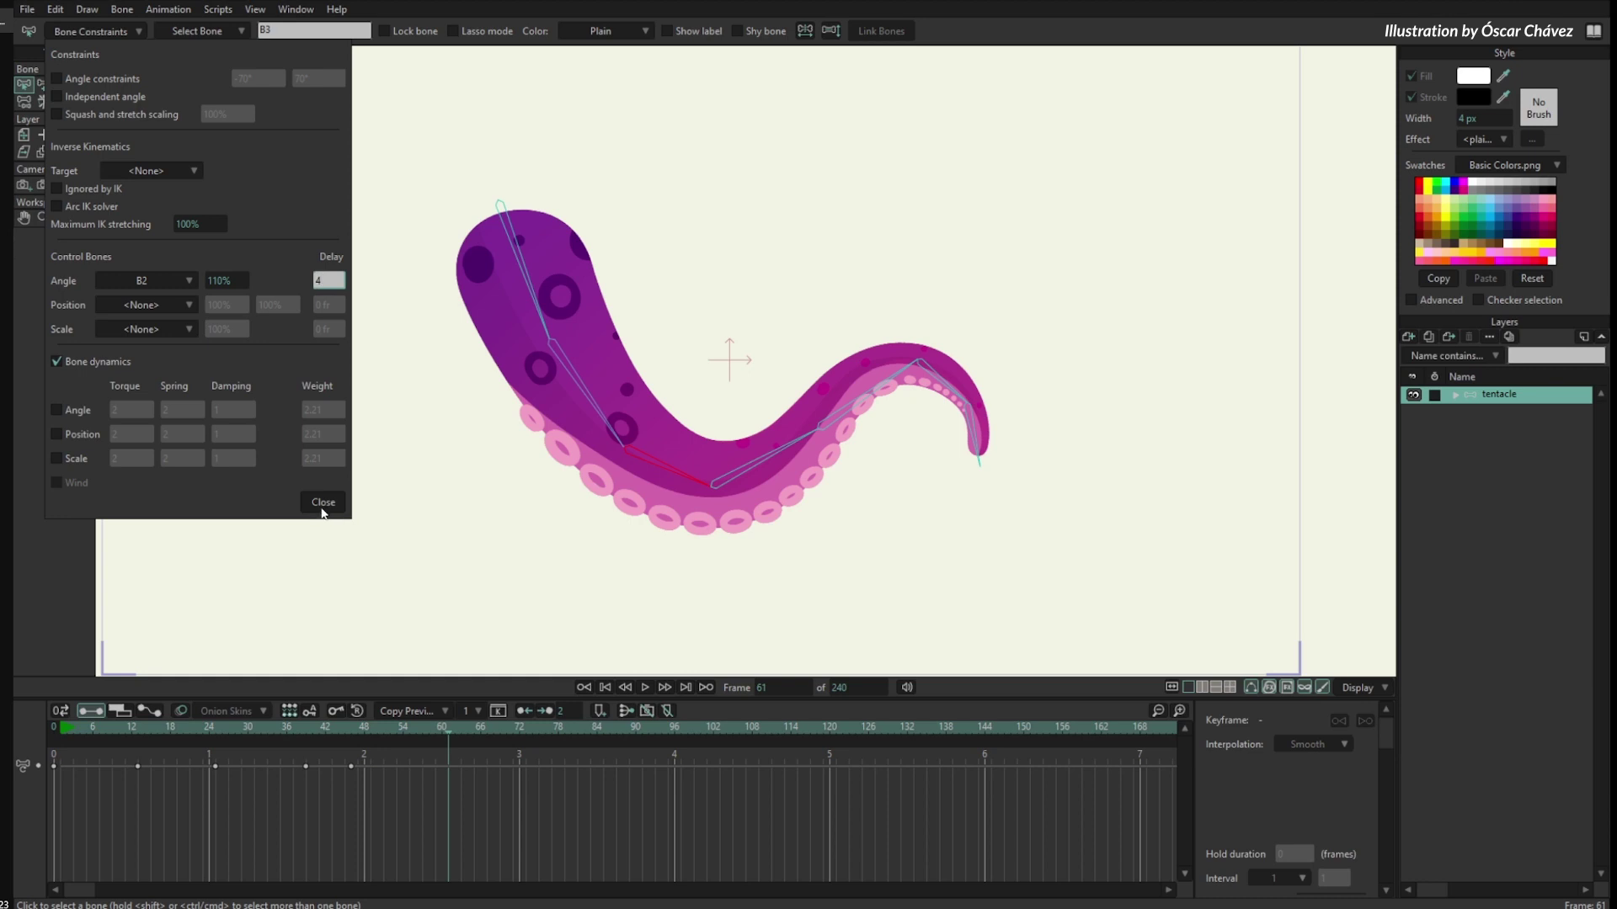
pyautogui.click(324, 502)
# Scrub through the animation several times to examine how the tentacle's motion follows the main bone.
pyautogui.click(100, 730)
pyautogui.moveTo(101, 730); pyautogui.dragTo(400, 760)
pyautogui.moveTo(119, 732); pyautogui.dragTo(346, 729)
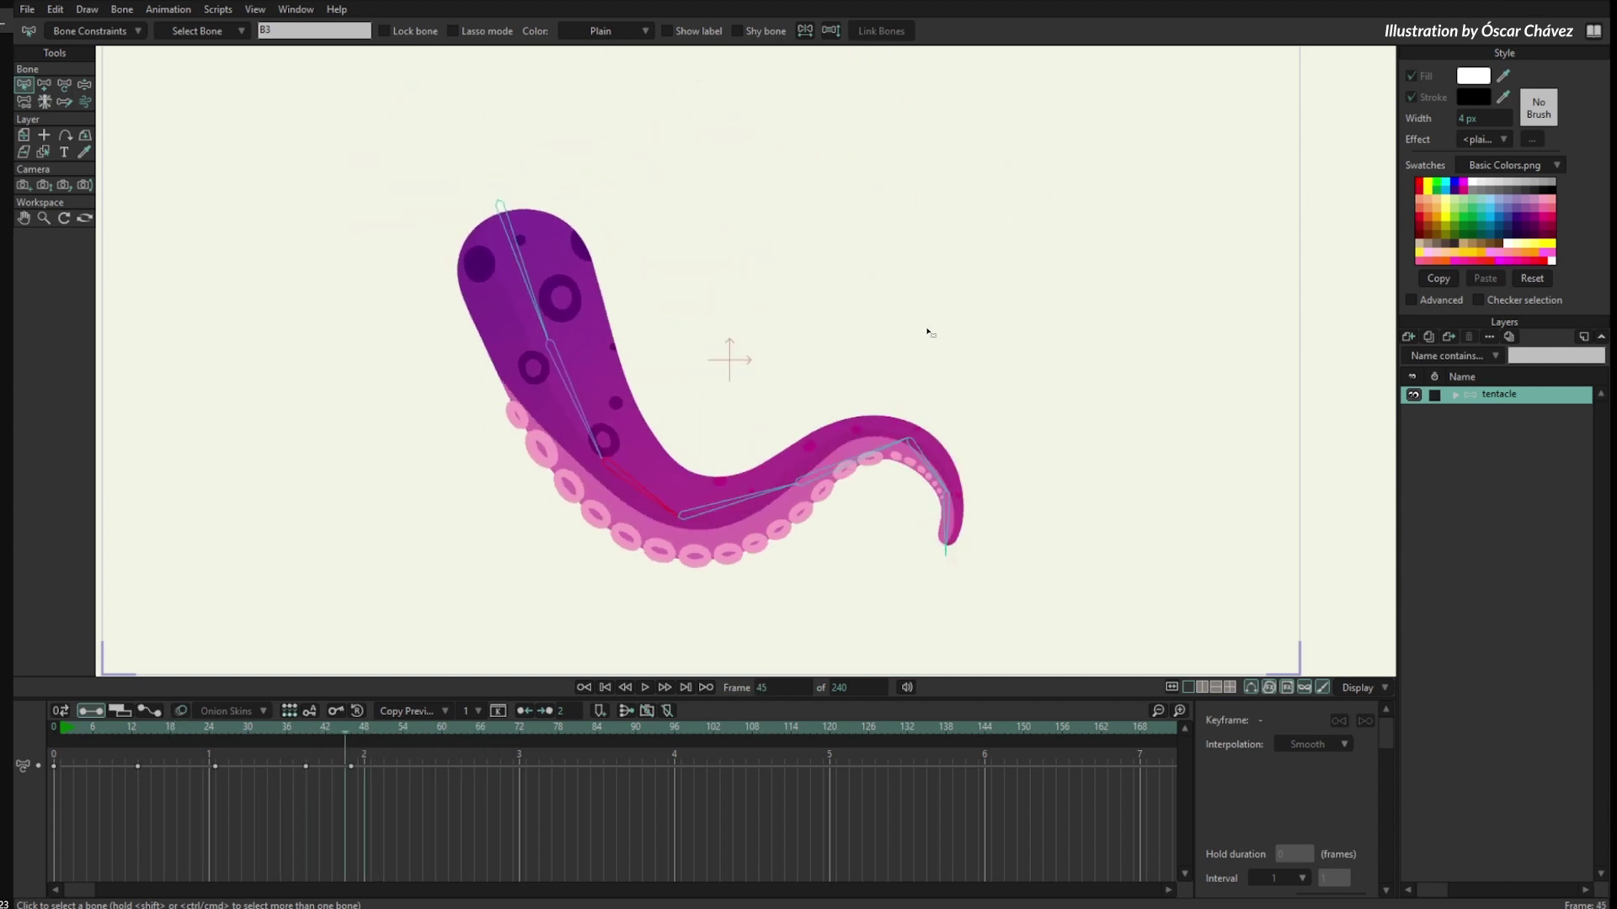
pyautogui.moveTo(134, 726); pyautogui.dragTo(494, 775)
# At frame 0, select all tentacle bones from B2 to the tip, leaving out the main tentacle bone.
pyautogui.click(54, 726)
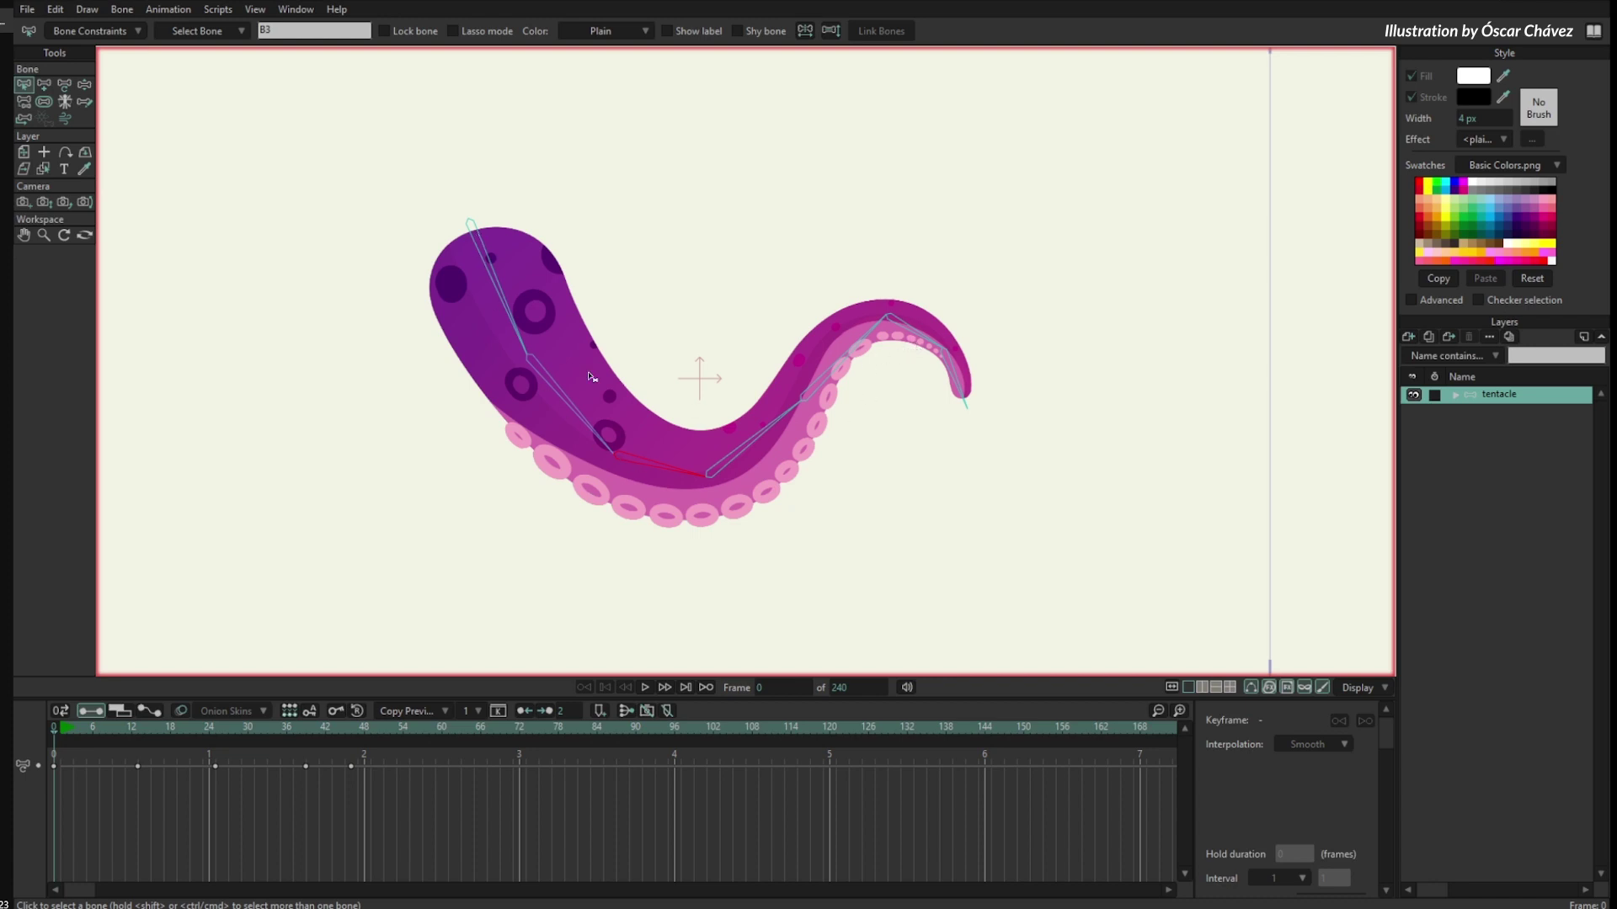
pyautogui.click(493, 287)
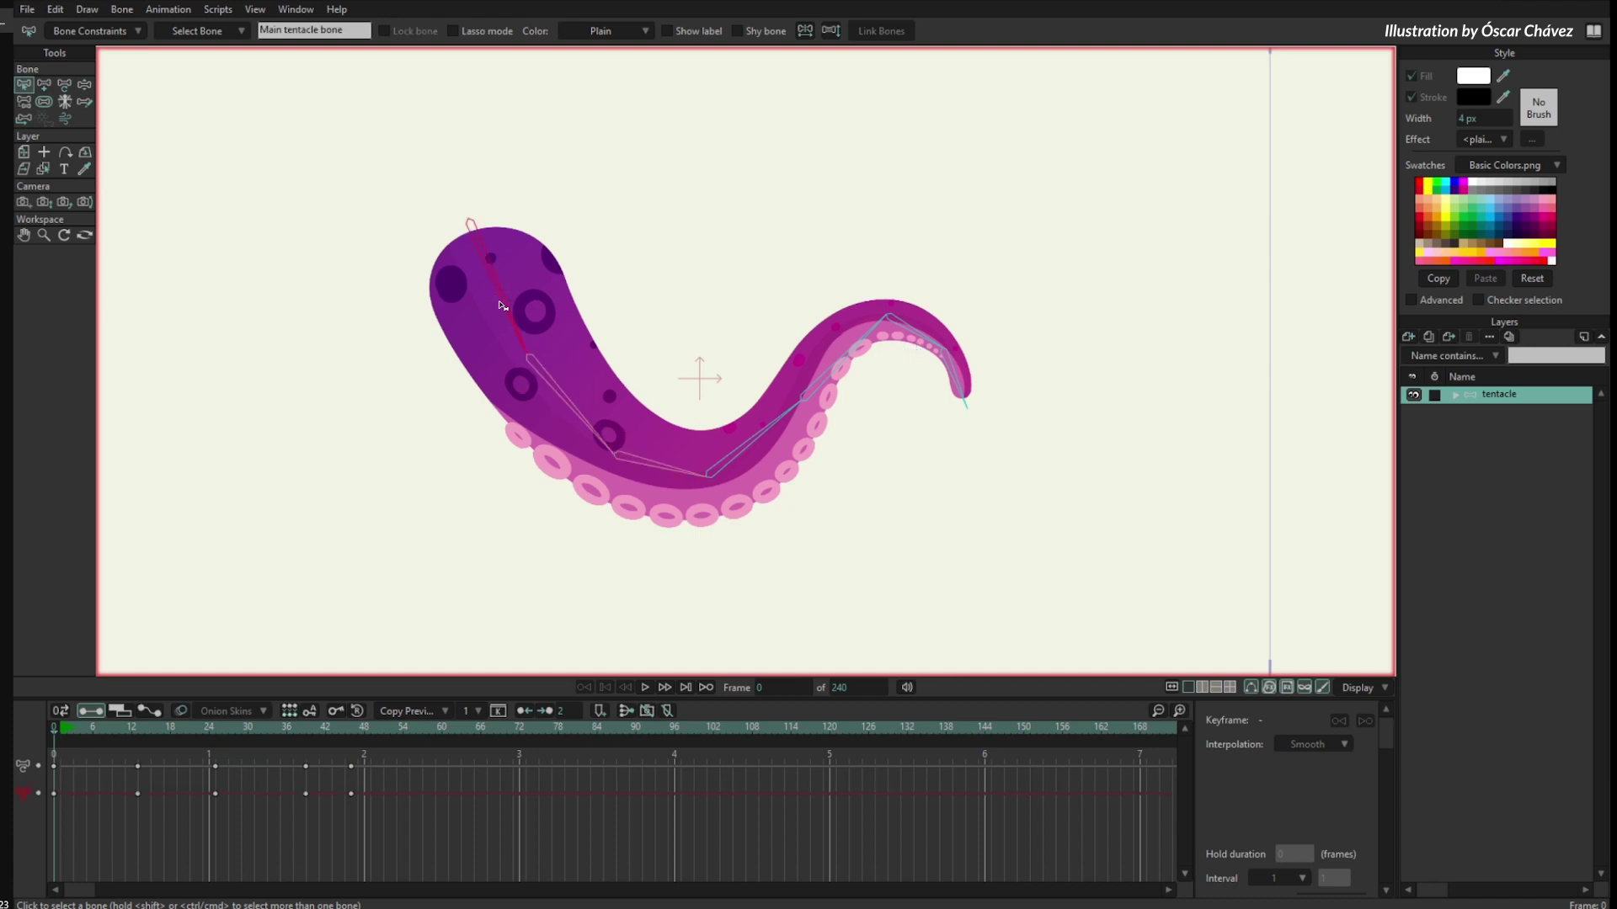
pyautogui.moveTo(585, 194); pyautogui.dragTo(958, 542)
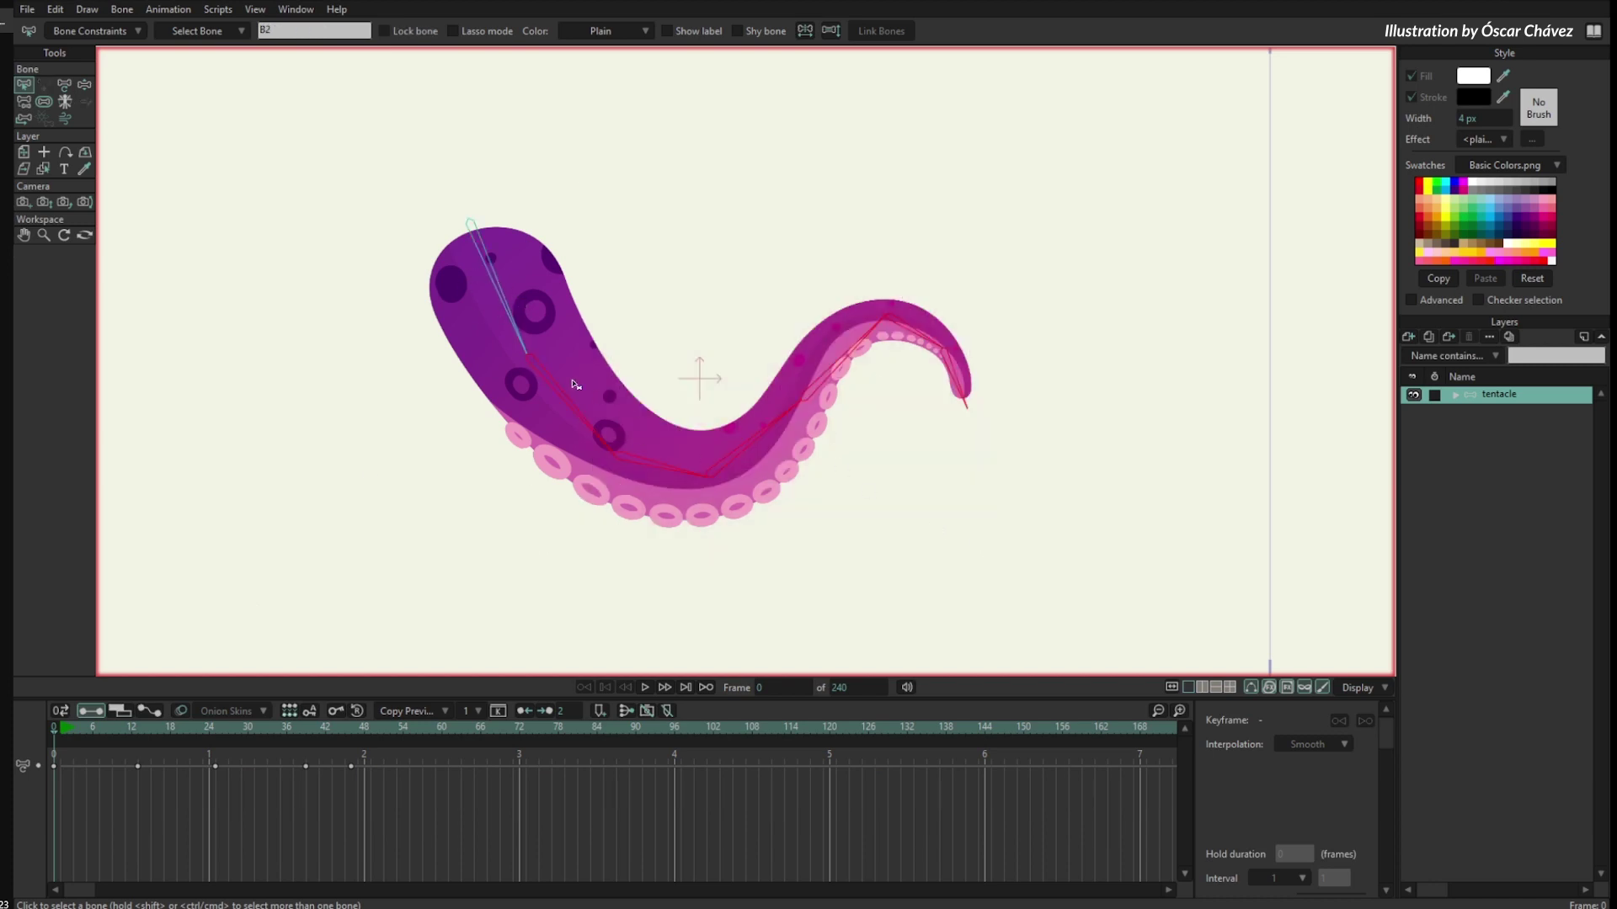
pyautogui.moveTo(662, 197); pyautogui.dragTo(764, 186)
pyautogui.click(763, 185)
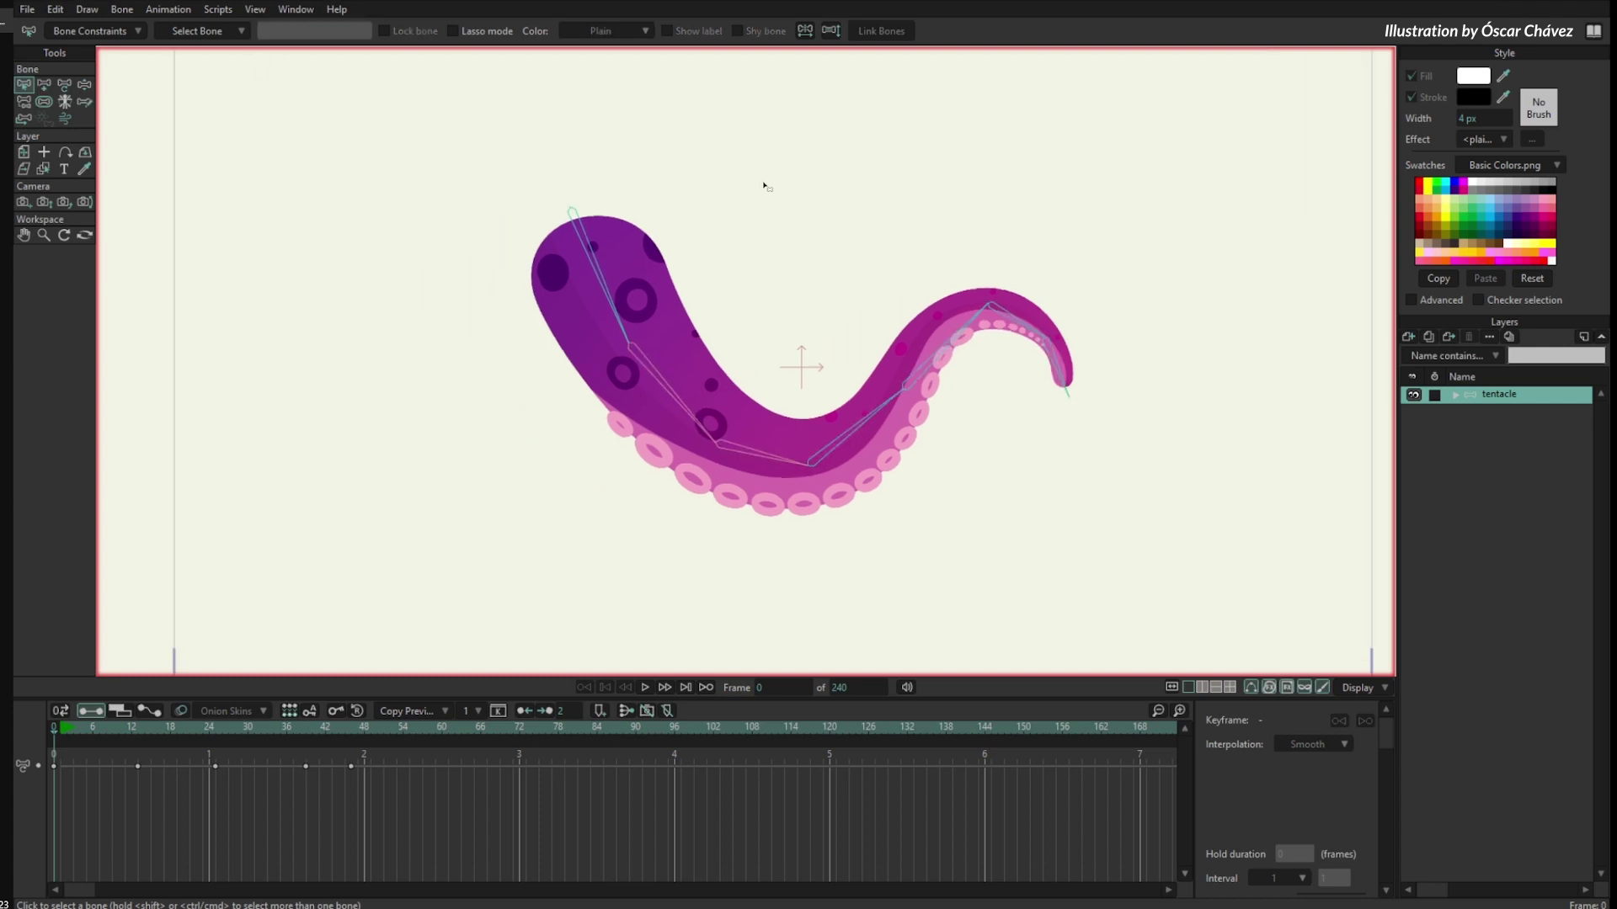
pyautogui.moveTo(670, 233); pyautogui.dragTo(1122, 589)
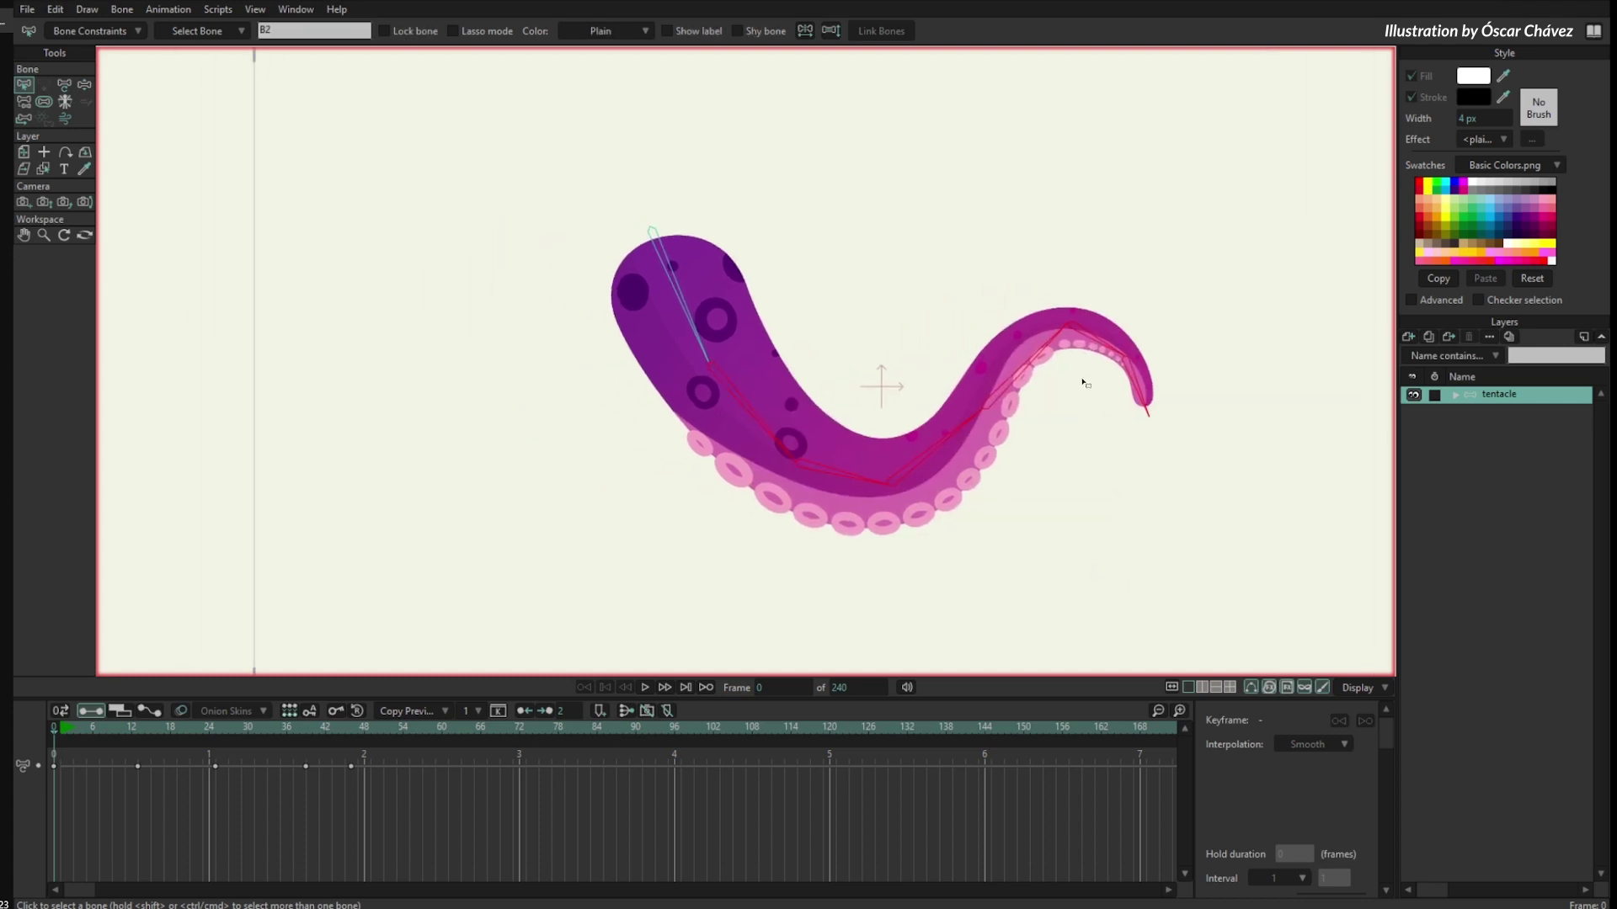
# Run the Delayed Constraints script on the selected bones with Rotation, a constraint percent of 110% and a 4-frame delay.
pyautogui.click(208, 10)
pyautogui.moveTo(259, 59)
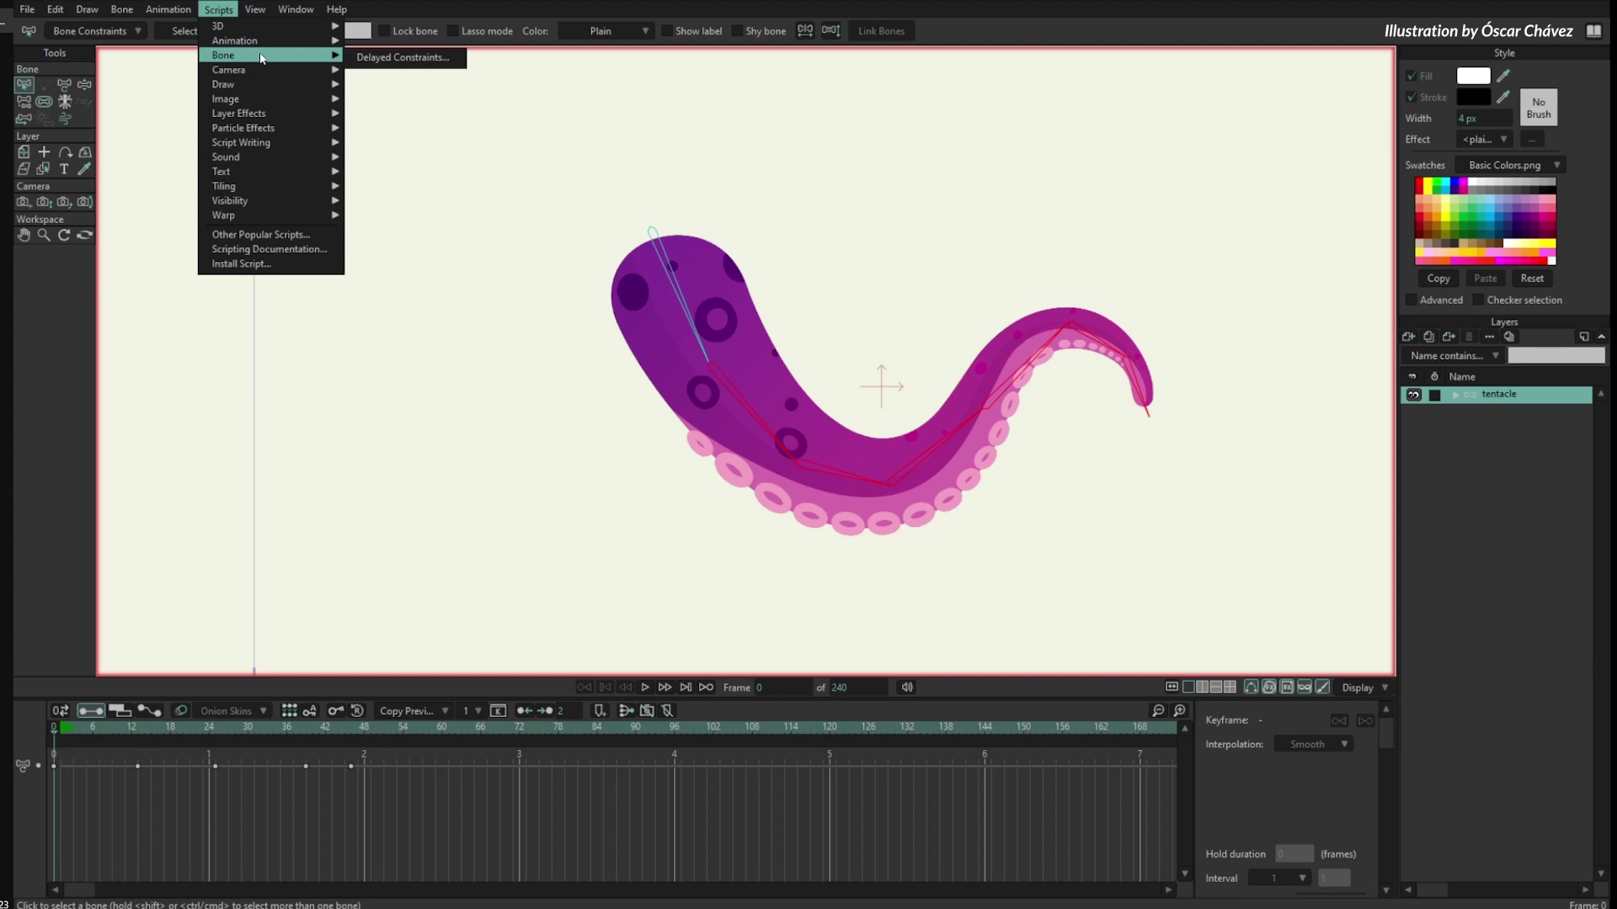
pyautogui.click(432, 58)
pyautogui.moveTo(836, 378); pyautogui.dragTo(507, 271)
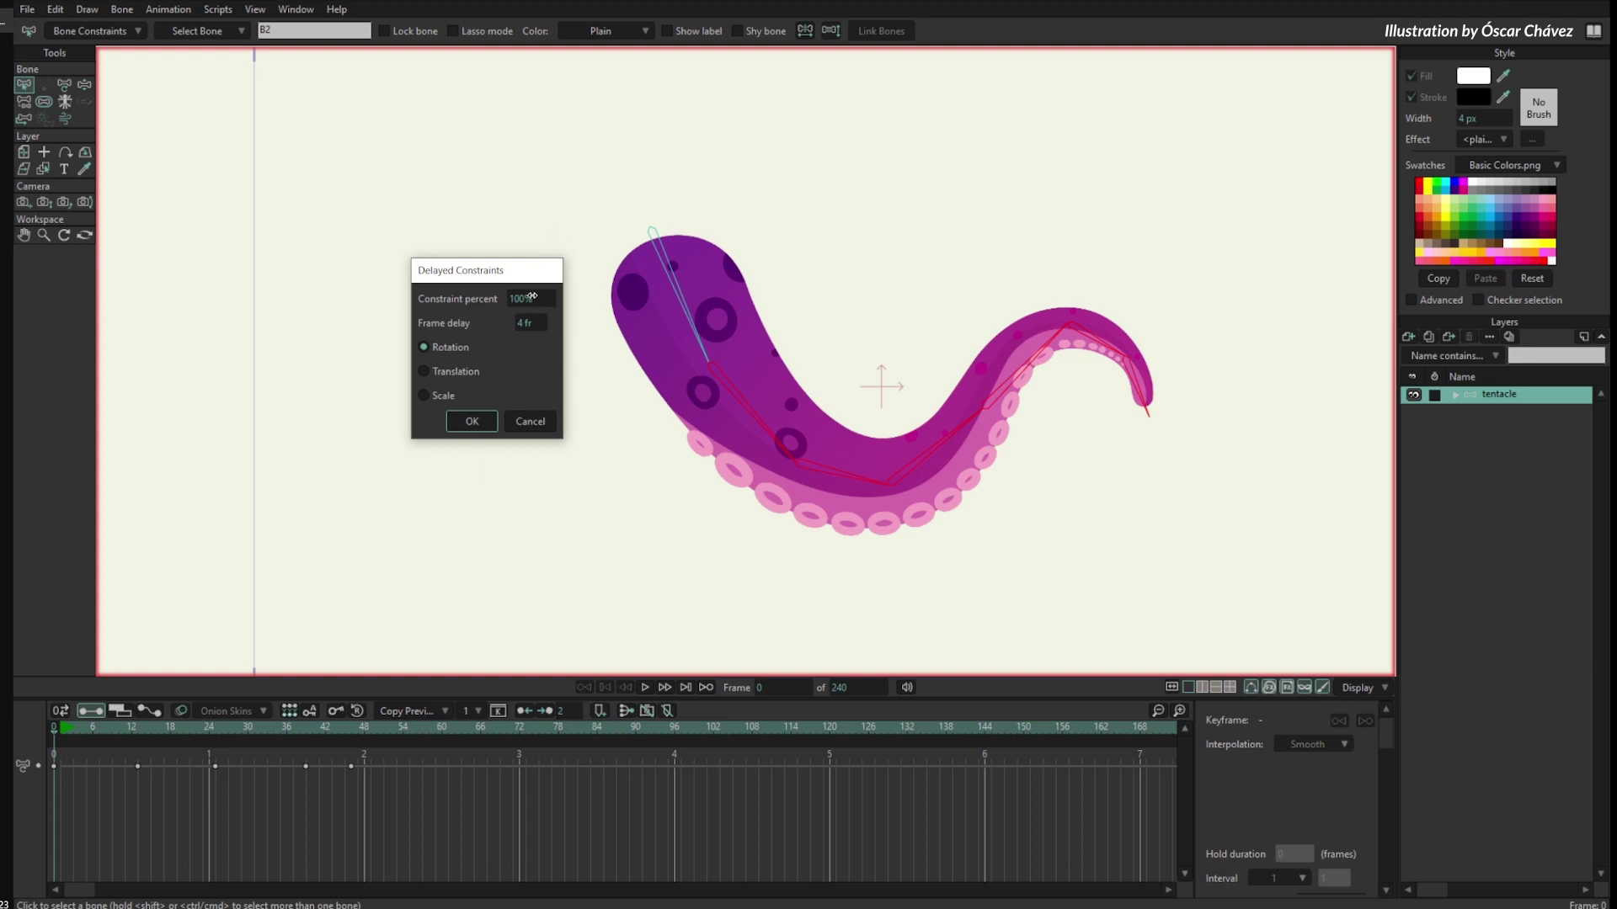
pyautogui.click(445, 395)
pyautogui.click(451, 347)
pyautogui.moveTo(537, 298); pyautogui.dragTo(526, 298)
pyautogui.click(529, 297)
pyautogui.write('110')
pyautogui.click(473, 421)
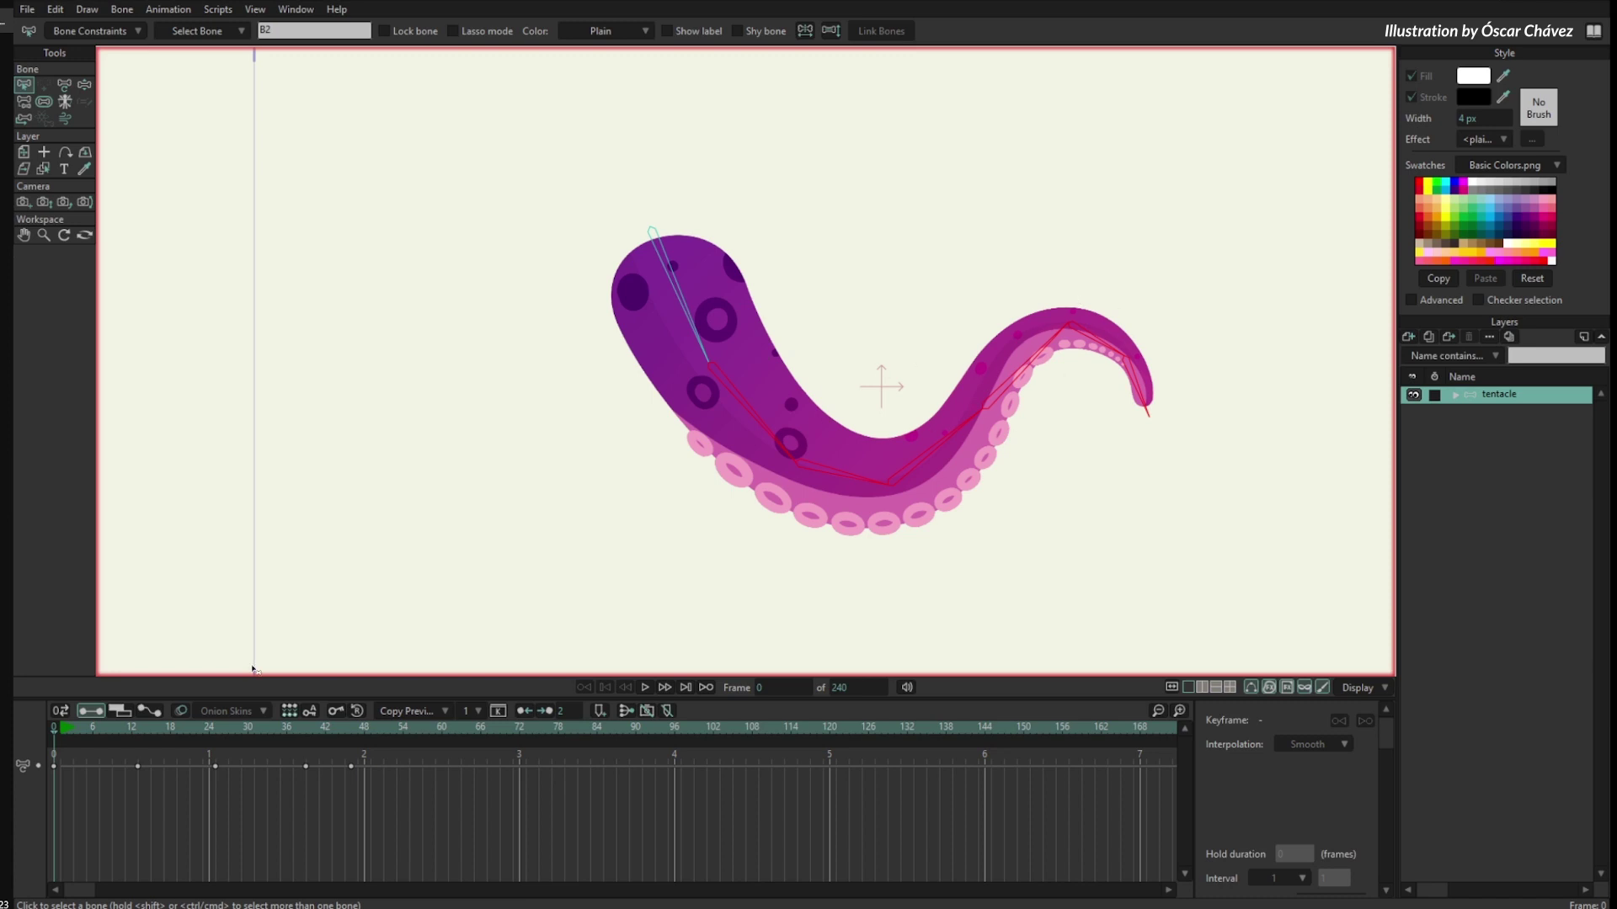
# Review the whole chain's motion up to frame 77.
pyautogui.moveTo(103, 726); pyautogui.dragTo(214, 763)
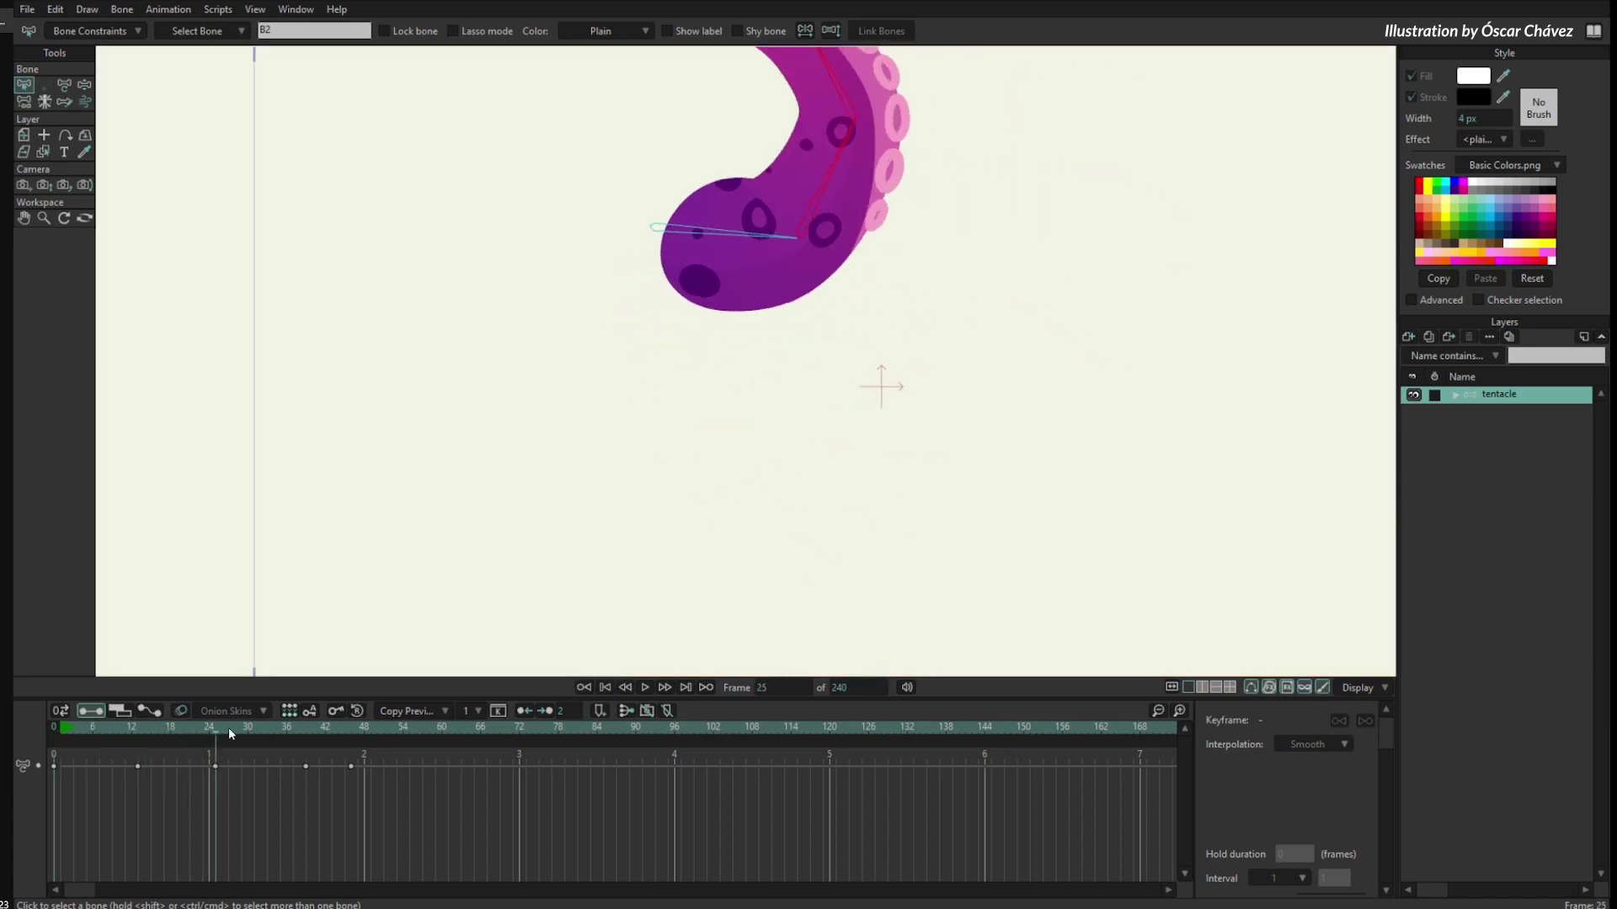
pyautogui.moveTo(470, 526); pyautogui.dragTo(403, 597)
pyautogui.moveTo(196, 745); pyautogui.dragTo(465, 738)
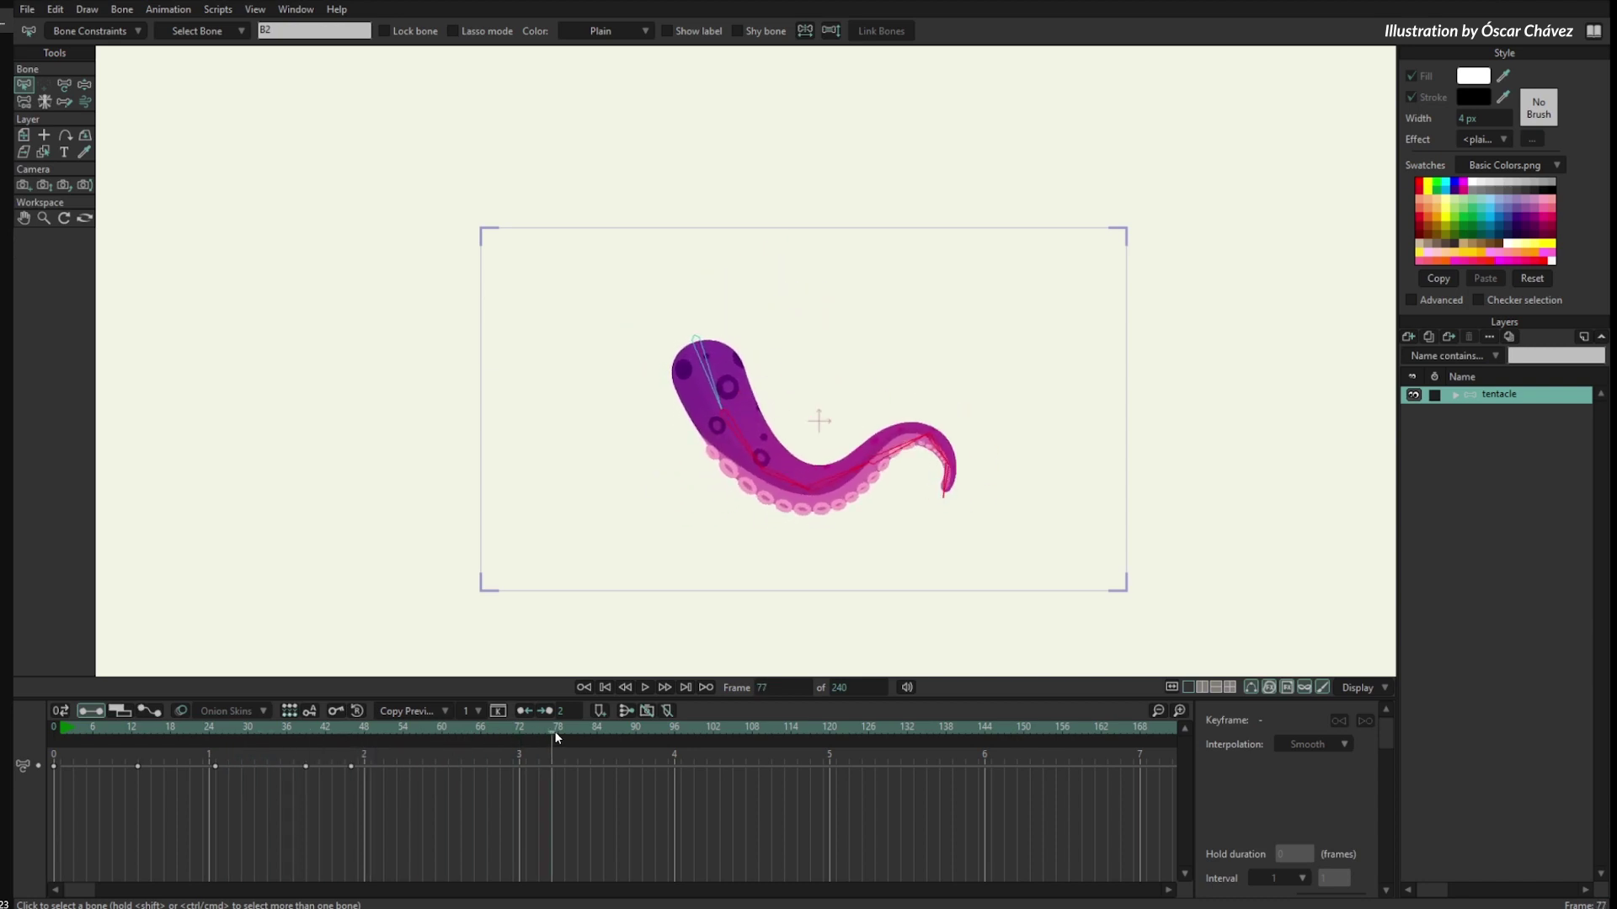
# Rotate the main tentacle bone upward at frame 55.
pyautogui.moveTo(357, 729); pyautogui.dragTo(383, 729)
pyautogui.click(722, 397)
pyautogui.click(409, 731)
pyautogui.press('t')
pyautogui.moveTo(720, 402); pyautogui.dragTo(730, 394)
# Rotate the main tentacle bone downward at frame 70 and review the following frames.
pyautogui.click(326, 729)
pyautogui.moveTo(326, 730); pyautogui.dragTo(506, 764)
pyautogui.moveTo(744, 387)
pyautogui.mouseDown()
pyautogui.moveTo(739, 375)
pyautogui.moveTo(721, 405)
pyautogui.mouseUp()
pyautogui.click(333, 729)
pyautogui.moveTo(335, 731); pyautogui.dragTo(624, 795)
# Apply Delayed Constraints to the bones from B2 to the tip with Rotation, a constraint percent of 120% and a 4-frame delay.
pyautogui.press('z')
pyautogui.moveTo(672, 442); pyautogui.dragTo(915, 600)
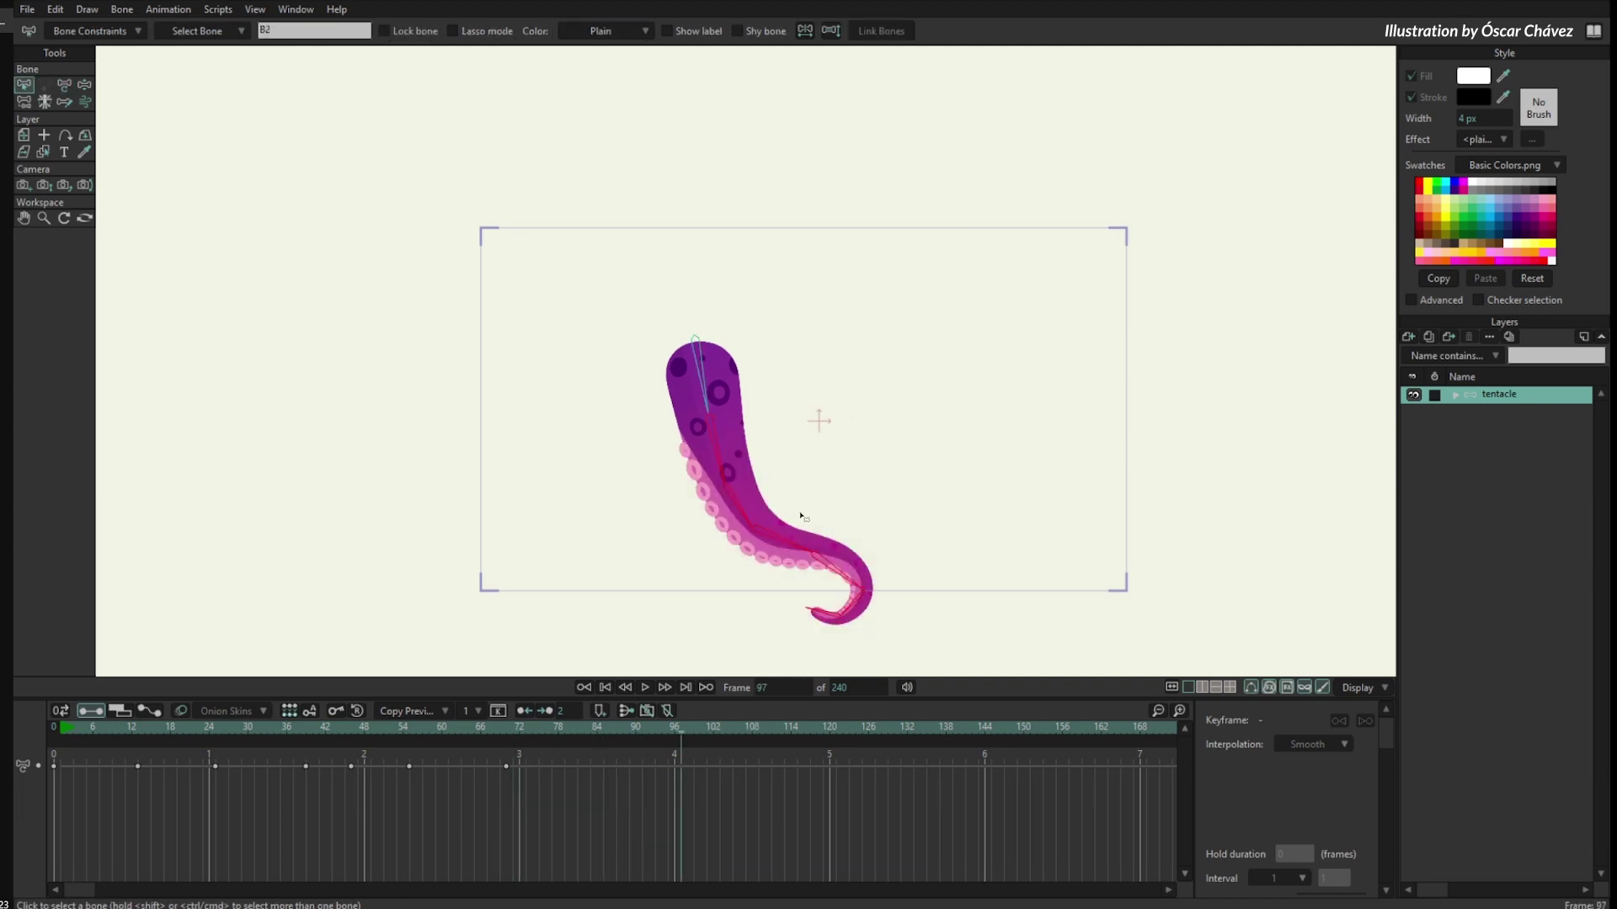
pyautogui.moveTo(648, 459); pyautogui.dragTo(918, 634)
pyautogui.click(224, 15)
pyautogui.moveTo(320, 54)
pyautogui.click(392, 58)
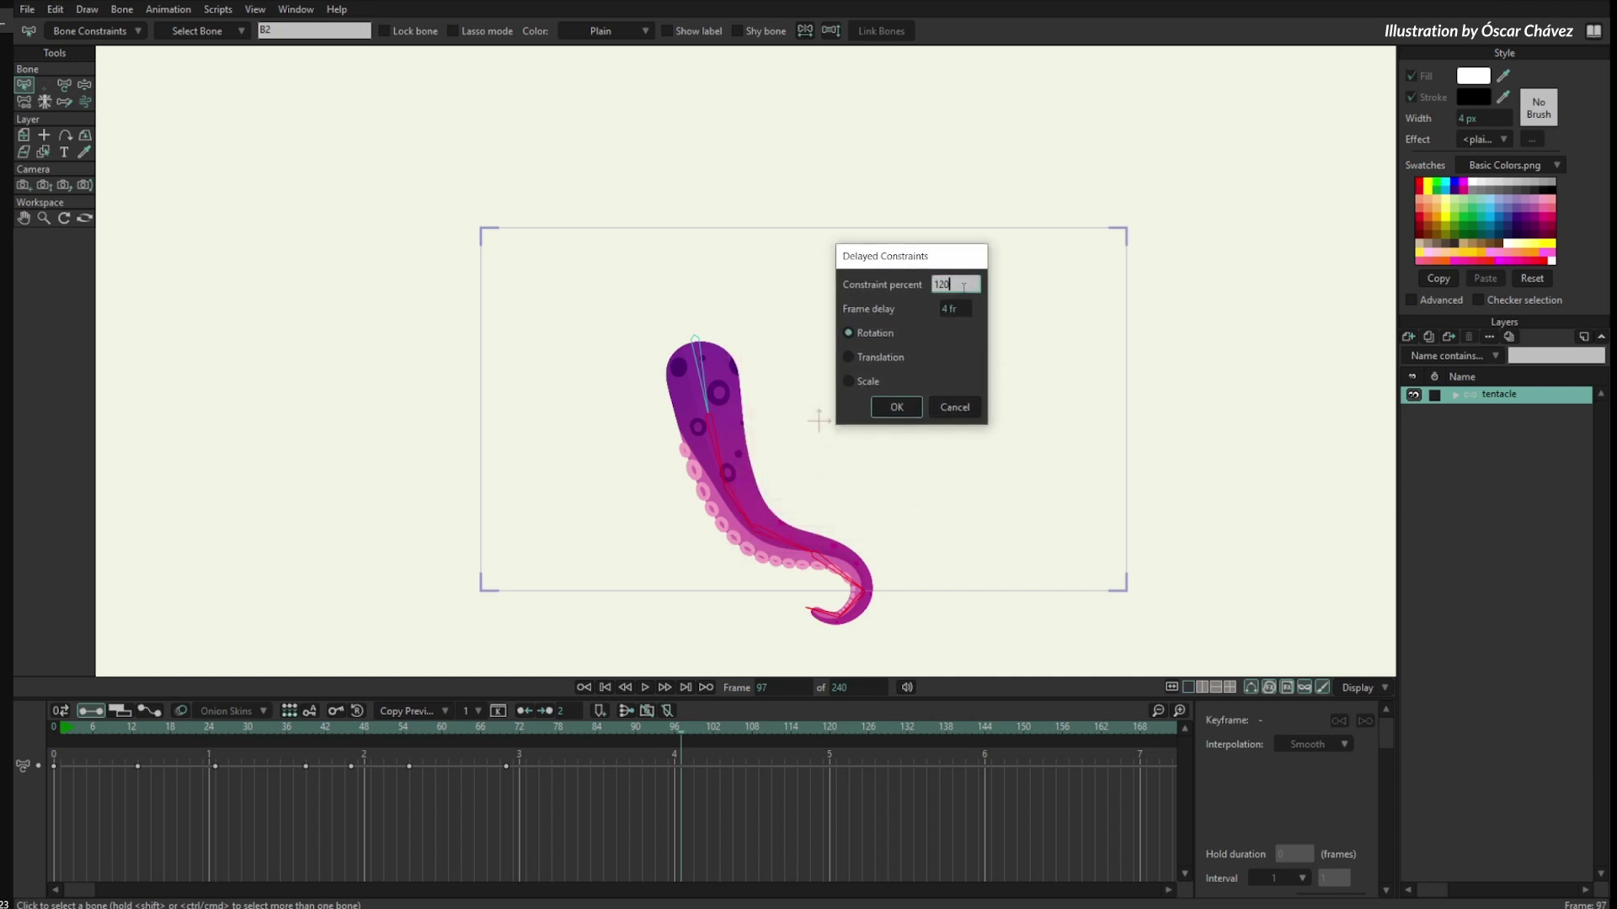
pyautogui.click(897, 408)
pyautogui.press('space')
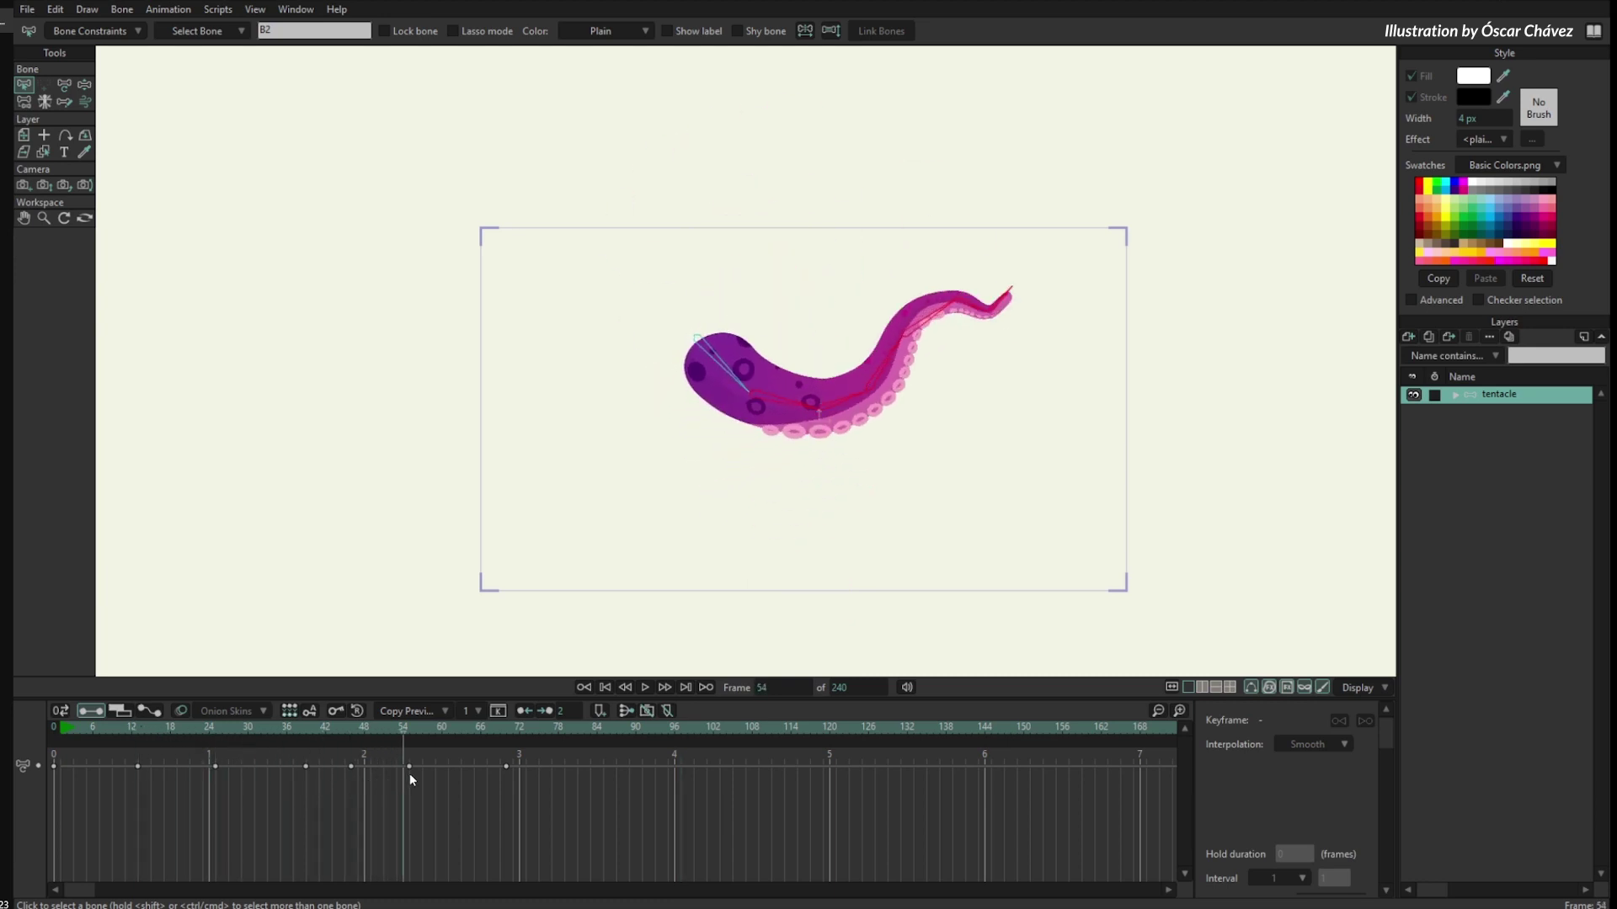
# Rotate the main tentacle bone upward at frame 86.
pyautogui.moveTo(683, 721); pyautogui.dragTo(610, 729)
pyautogui.press('t')
pyautogui.moveTo(708, 414); pyautogui.dragTo(761, 366)
# Rotate the main tentacle bone down to about 282.1° at frame 105 and upward at frame 126.
pyautogui.moveTo(602, 779); pyautogui.dragTo(733, 779)
pyautogui.moveTo(734, 361); pyautogui.dragTo(701, 419)
pyautogui.moveTo(540, 733); pyautogui.dragTo(868, 780)
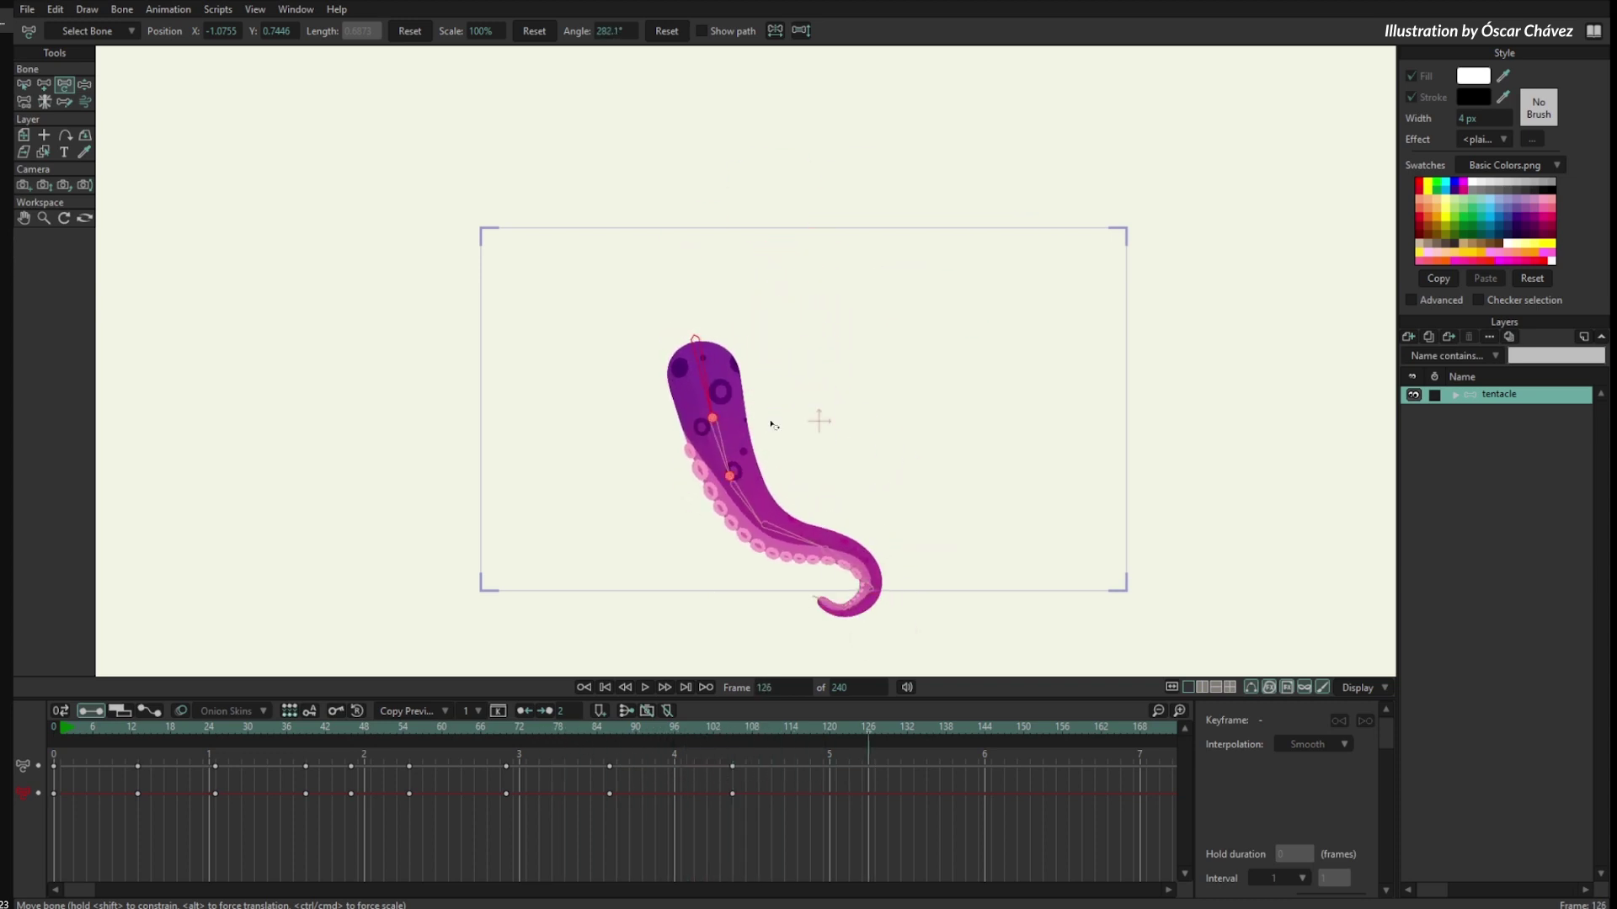
pyautogui.moveTo(724, 405); pyautogui.dragTo(776, 367)
# Return to frame 0 and delete all the main tentacle bone's keyframes after it.
pyautogui.moveTo(631, 732); pyautogui.dragTo(54, 729)
pyautogui.moveTo(110, 832); pyautogui.dragTo(717, 746)
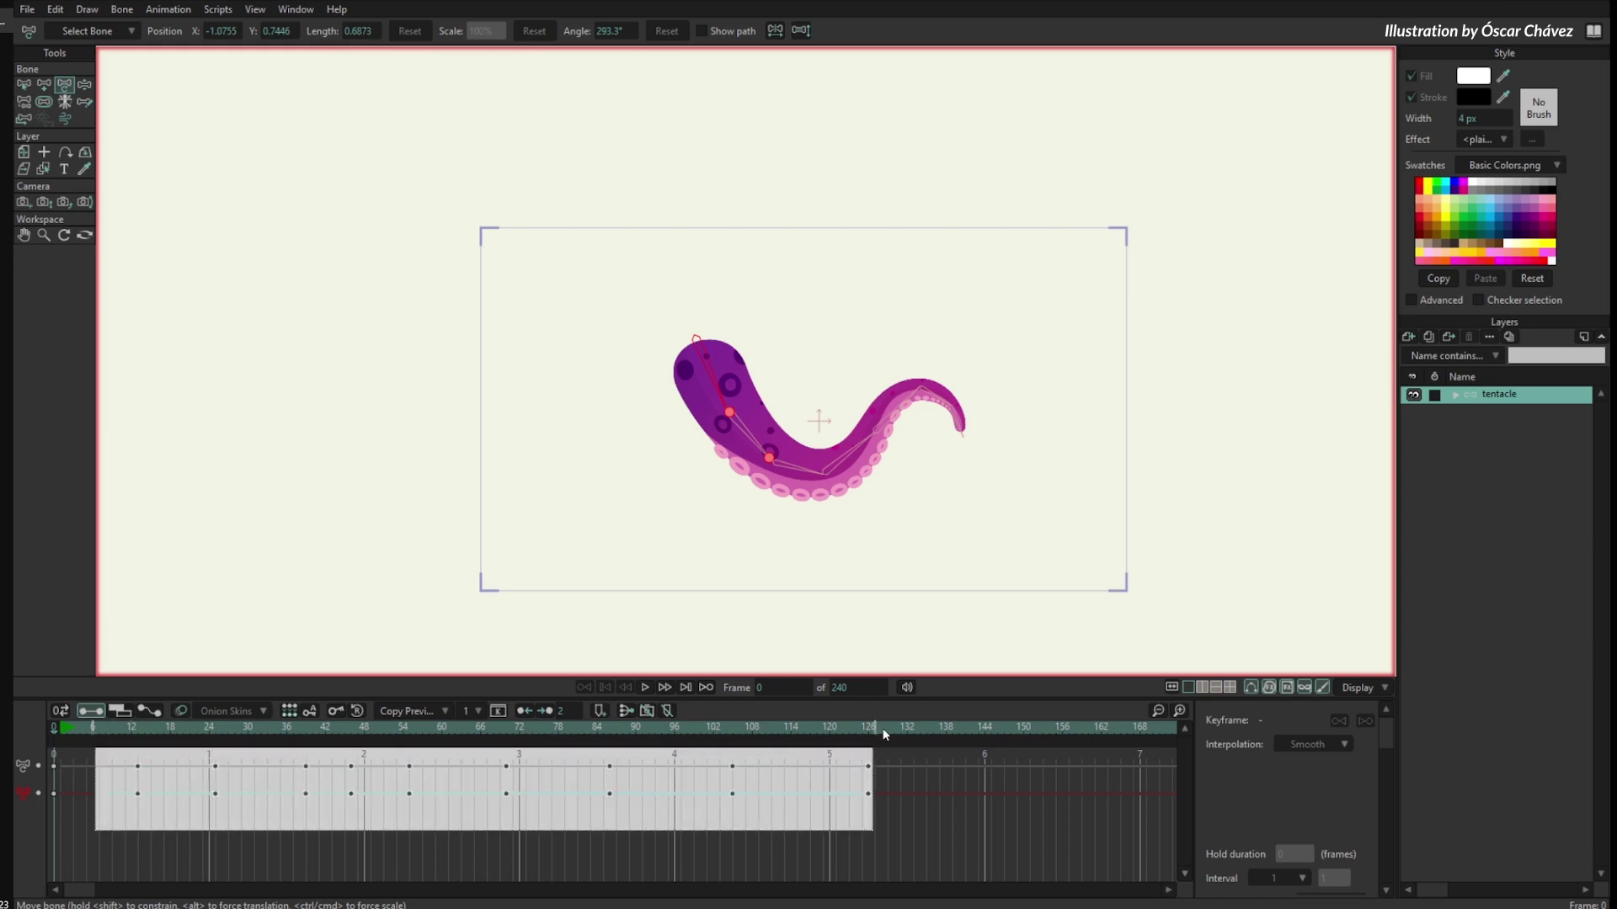
pyautogui.press('Delete')
# Apply Delayed Constraints to the bones from B2 to the tip with Translation, 120% and a 4-frame delay, and go to frame 11.
pyautogui.press('b')
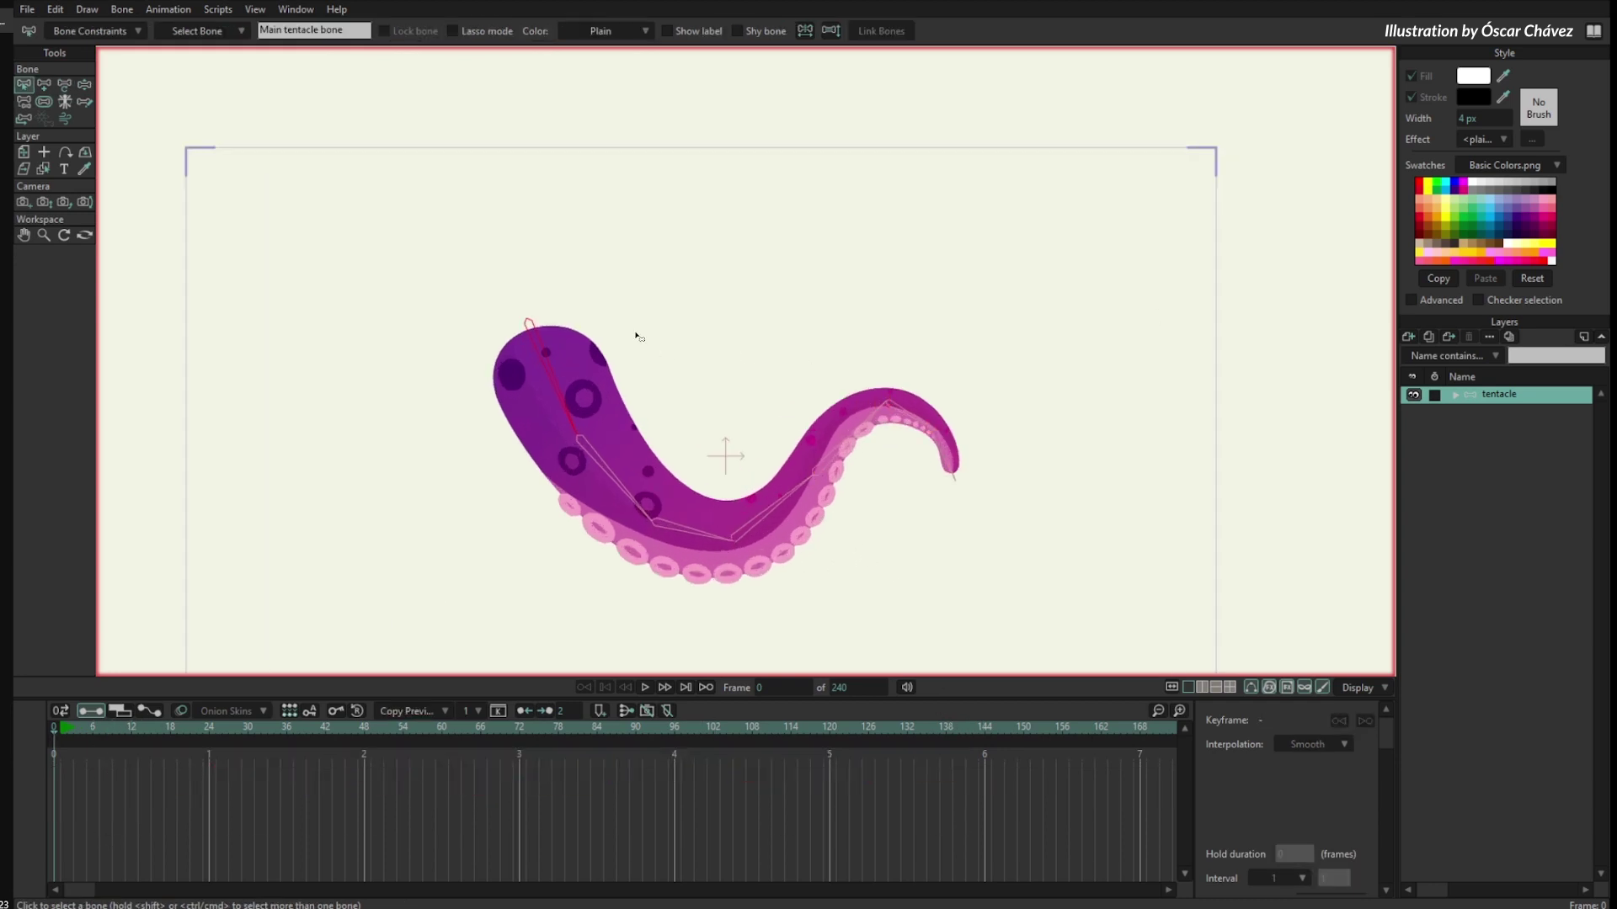
pyautogui.moveTo(630, 362); pyautogui.dragTo(1011, 615)
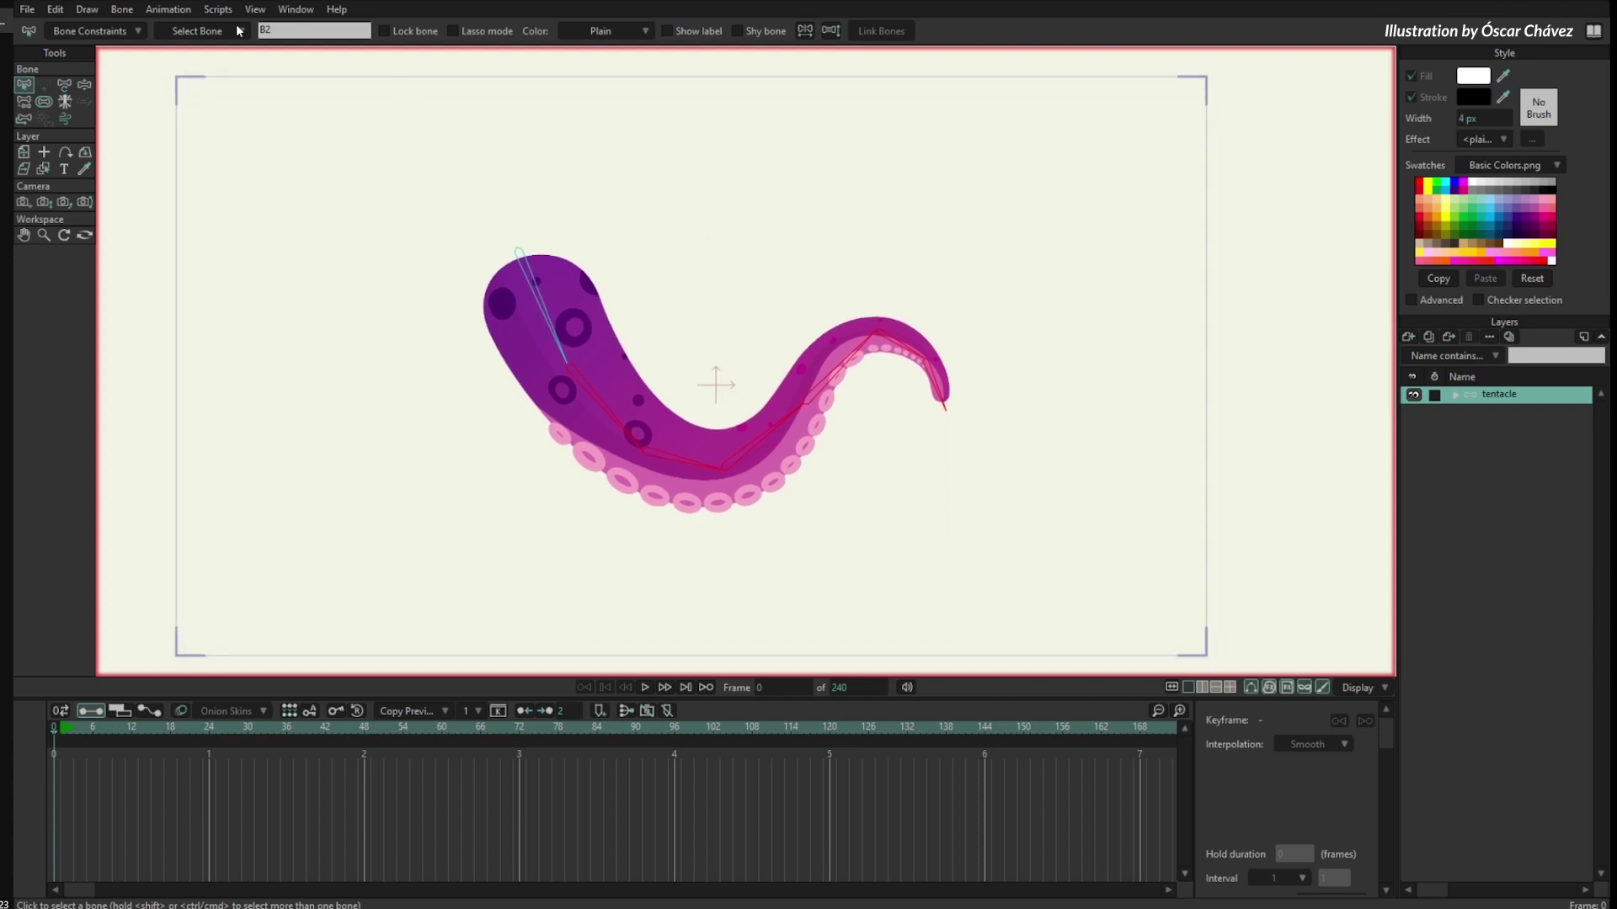
pyautogui.click(218, 9)
pyautogui.moveTo(282, 60)
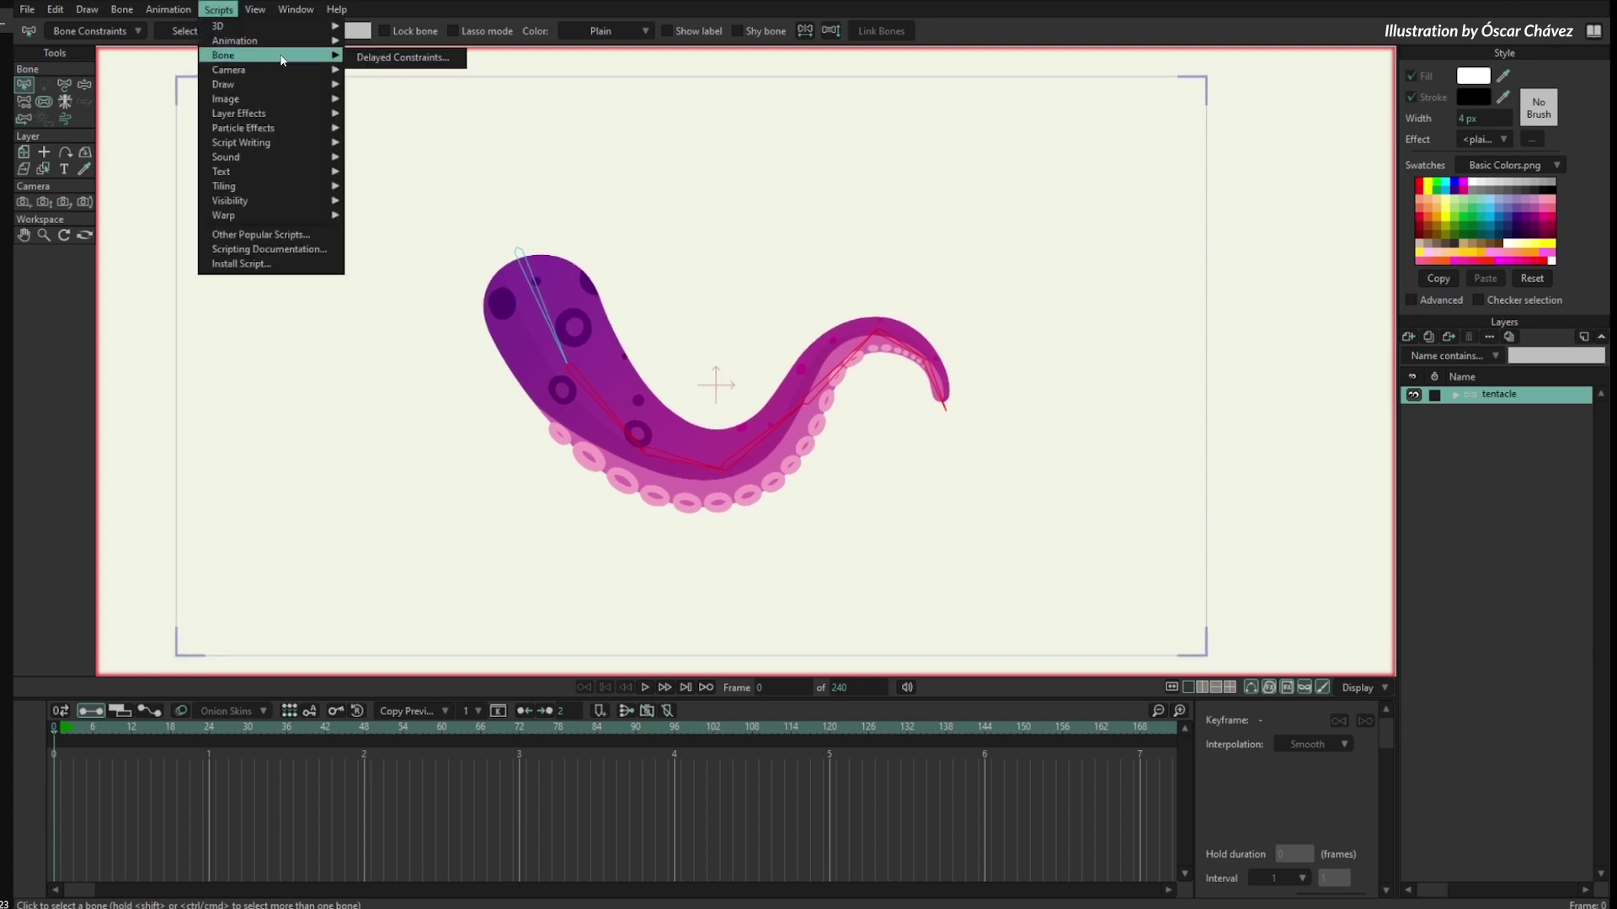
pyautogui.click(392, 60)
pyautogui.moveTo(824, 377); pyautogui.dragTo(1042, 320)
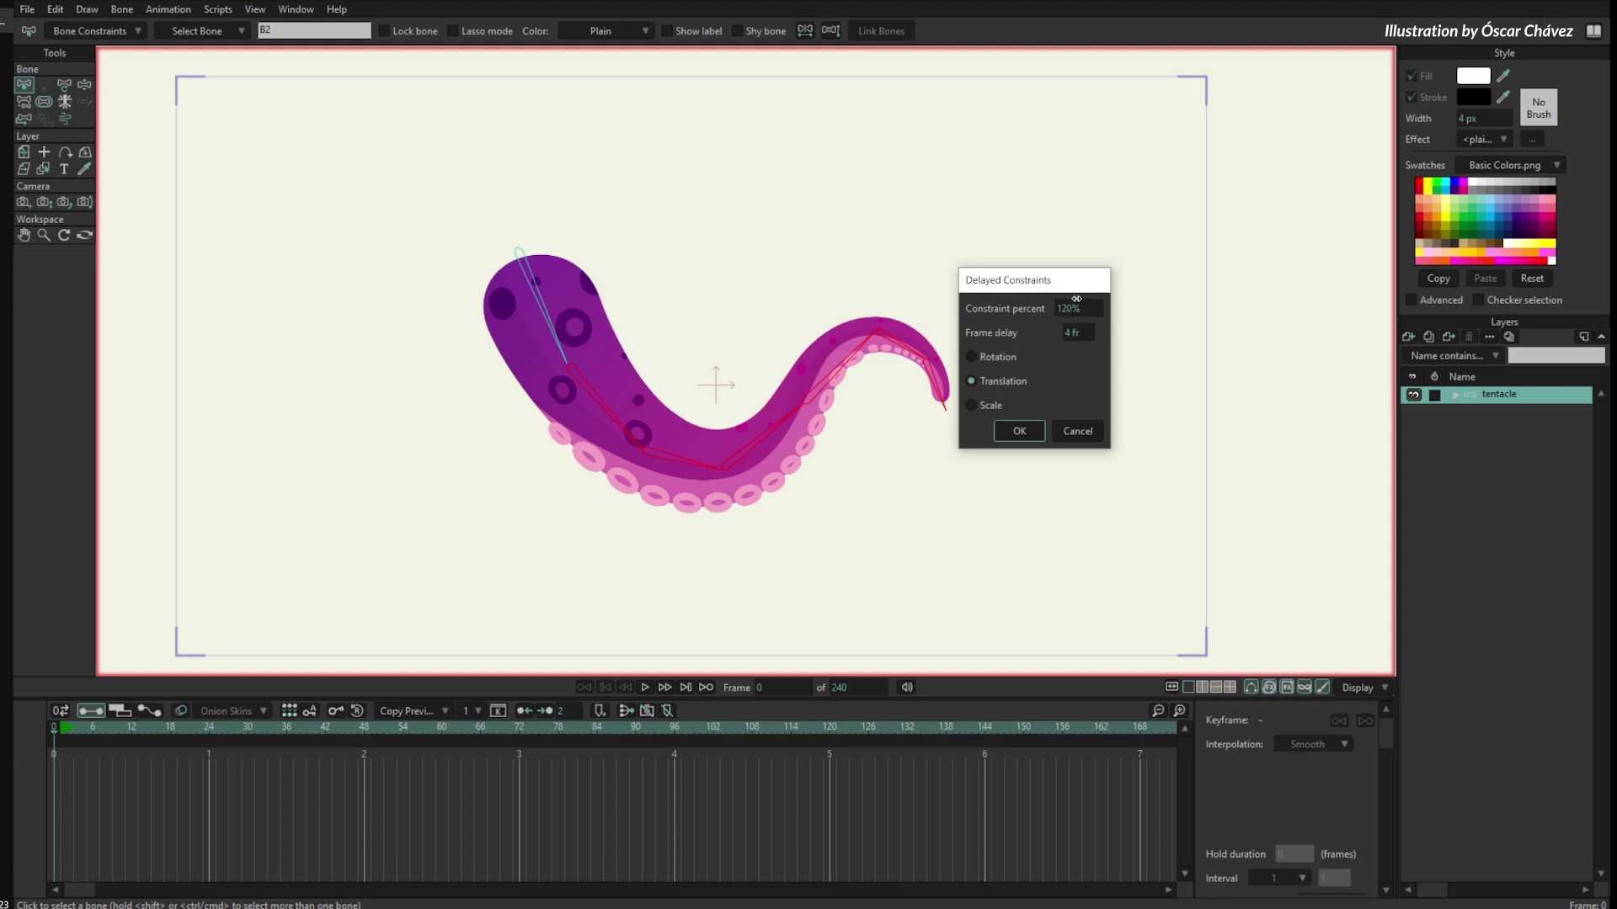
pyautogui.click(1029, 440)
pyautogui.click(124, 727)
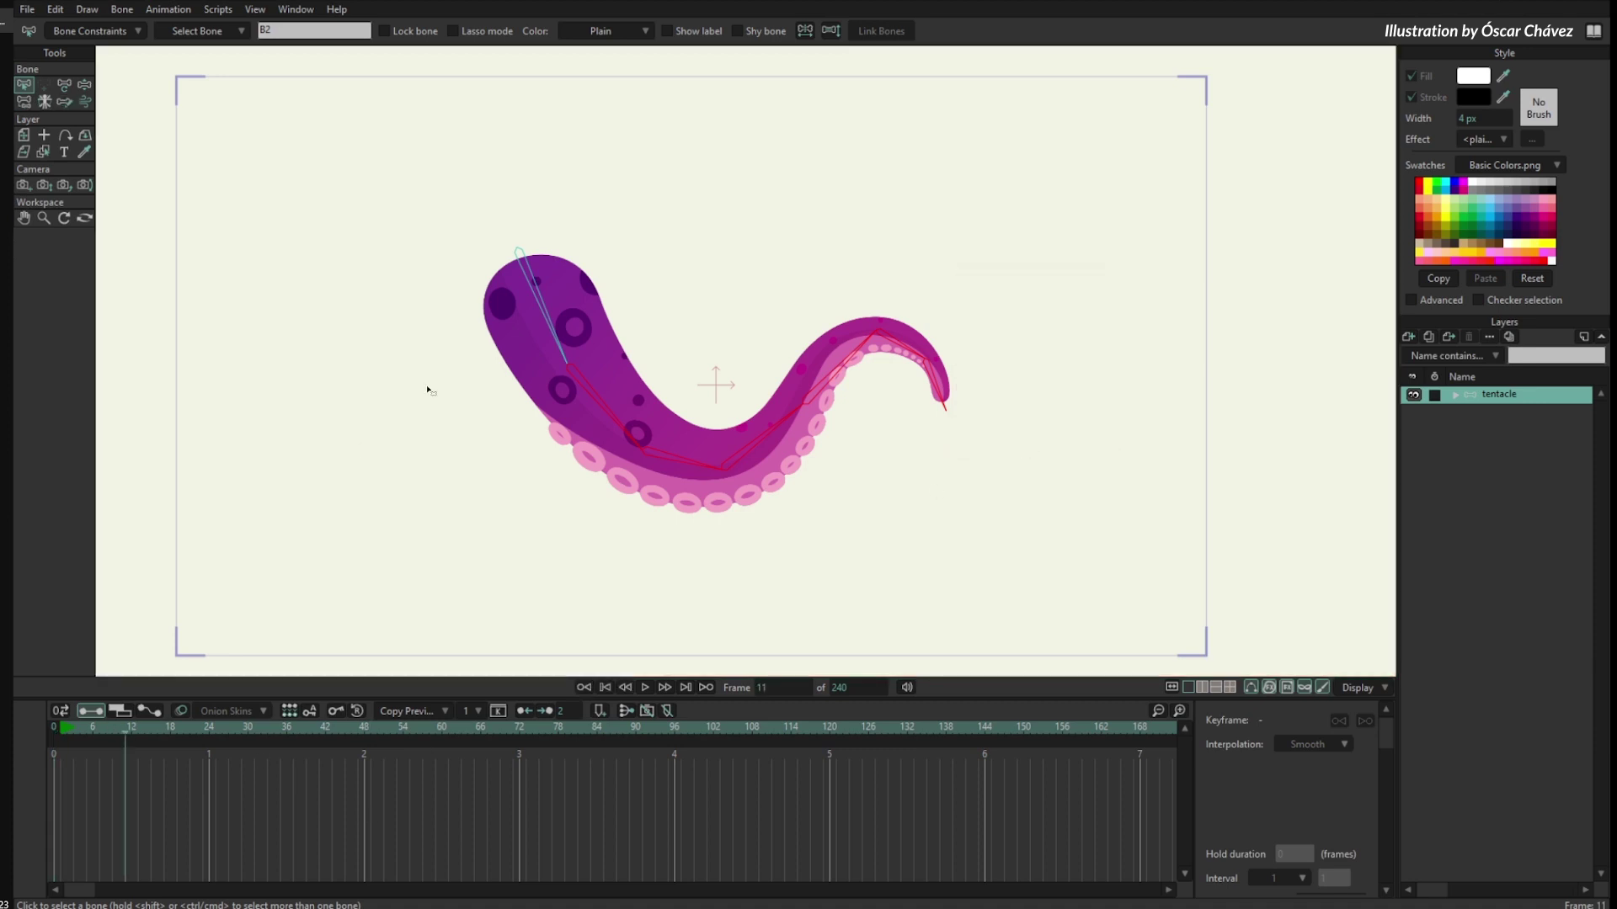
# Move the main tentacle bone left at frame 11 and right at frame 25.
pyautogui.press('t')
pyautogui.moveTo(524, 257); pyautogui.dragTo(412, 289)
pyautogui.moveTo(127, 726); pyautogui.dragTo(215, 727)
pyautogui.moveTo(417, 290); pyautogui.dragTo(551, 286)
# Reposition the main tentacle bone at frame 47, downward at frame 80 and to the right at frame 101.
pyautogui.click(143, 737)
pyautogui.moveTo(143, 739); pyautogui.dragTo(325, 756)
pyautogui.scroll(-3, 469, 567)
pyautogui.moveTo(118, 770); pyautogui.dragTo(359, 768)
pyautogui.moveTo(656, 236); pyautogui.dragTo(626, 175)
pyautogui.moveTo(152, 743); pyautogui.dragTo(566, 752)
pyautogui.moveTo(580, 364); pyautogui.dragTo(562, 406)
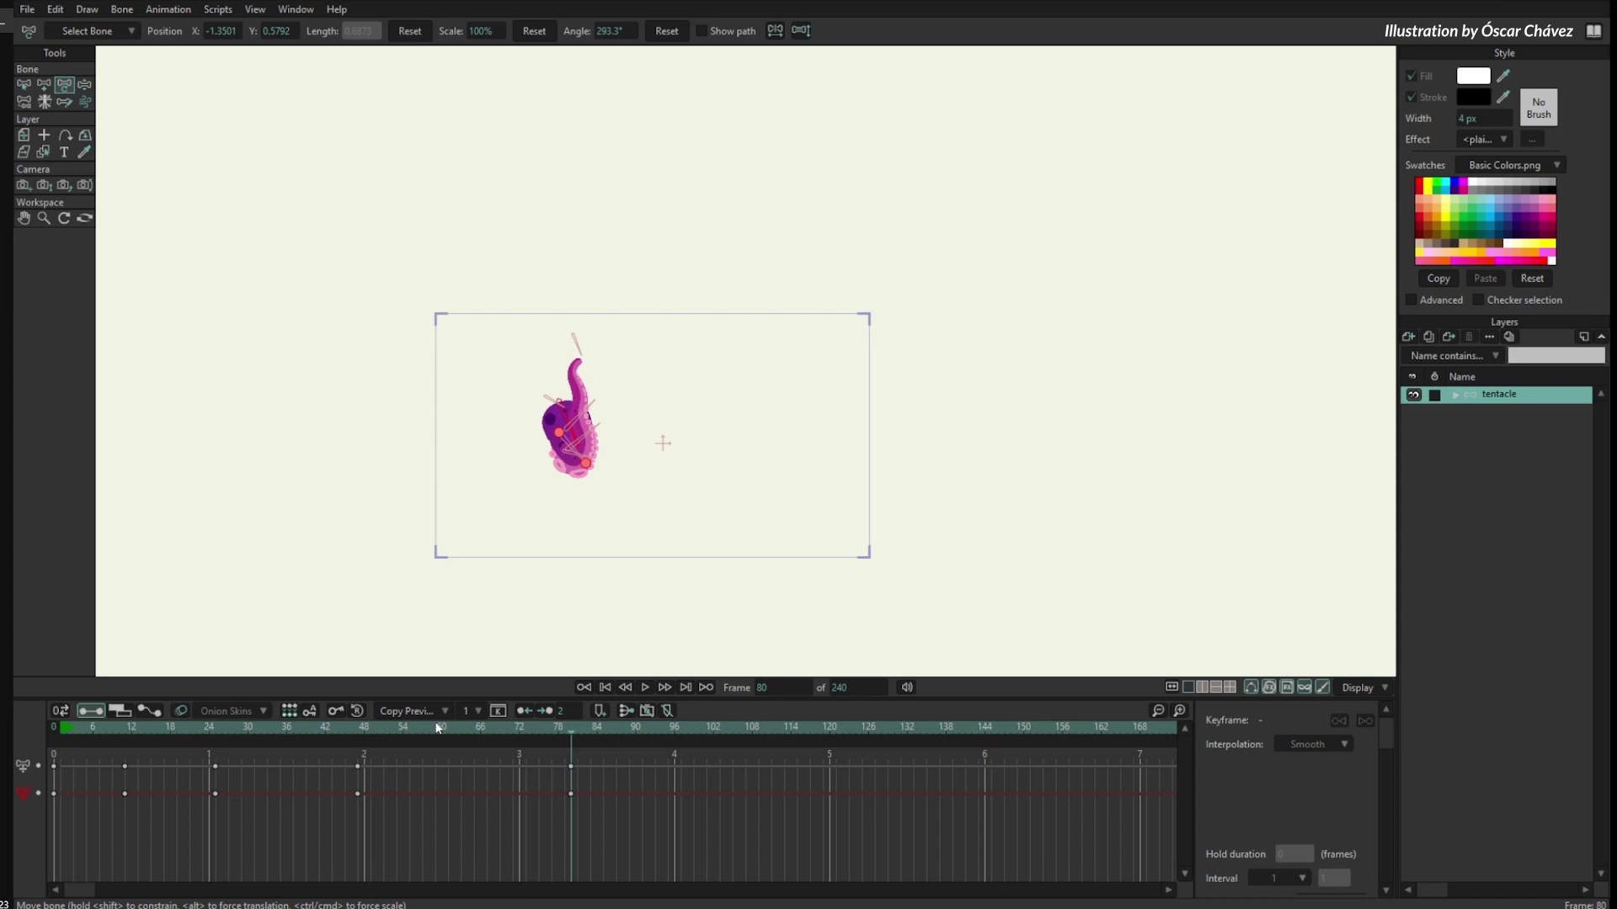
pyautogui.moveTo(331, 717); pyautogui.dragTo(707, 762)
pyautogui.moveTo(561, 403); pyautogui.dragTo(593, 396)
# Rotate the main tentacle bone to about 317.0° at frame 31 and about 267.6° at frame 69.
pyautogui.moveTo(92, 727); pyautogui.dragTo(250, 771)
pyautogui.moveTo(617, 428); pyautogui.dragTo(600, 460)
pyautogui.moveTo(123, 726); pyautogui.dragTo(499, 763)
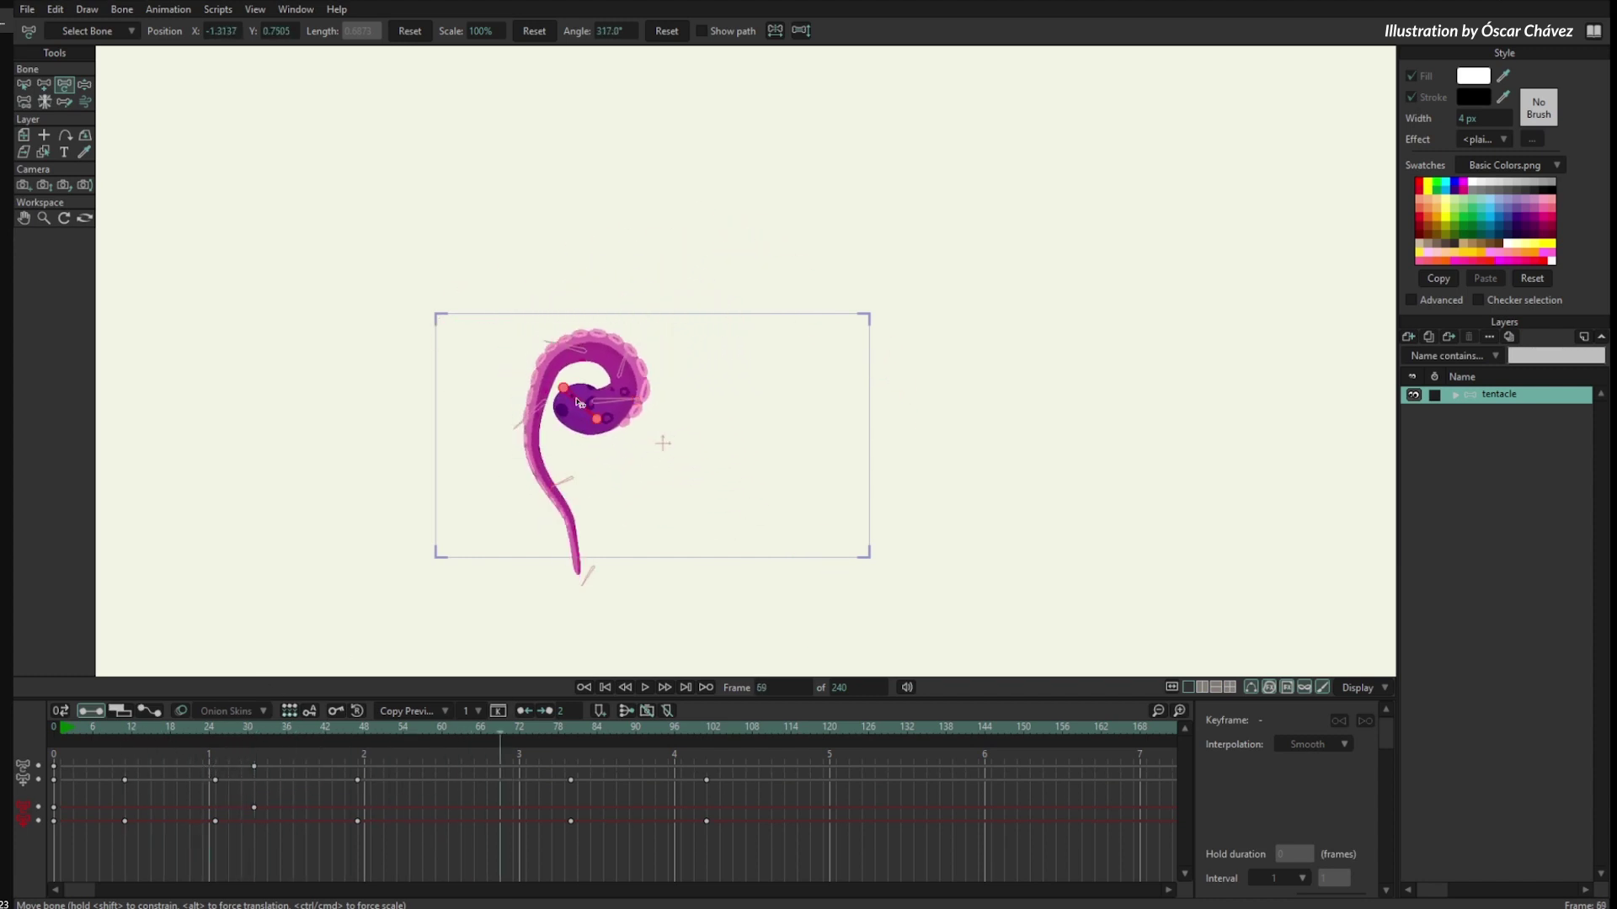
pyautogui.moveTo(589, 407); pyautogui.dragTo(562, 426)
# Adjust the main tentacle bone at frame 108, then clear its test keyframes and return to frame 0.
pyautogui.moveTo(209, 729); pyautogui.dragTo(750, 748)
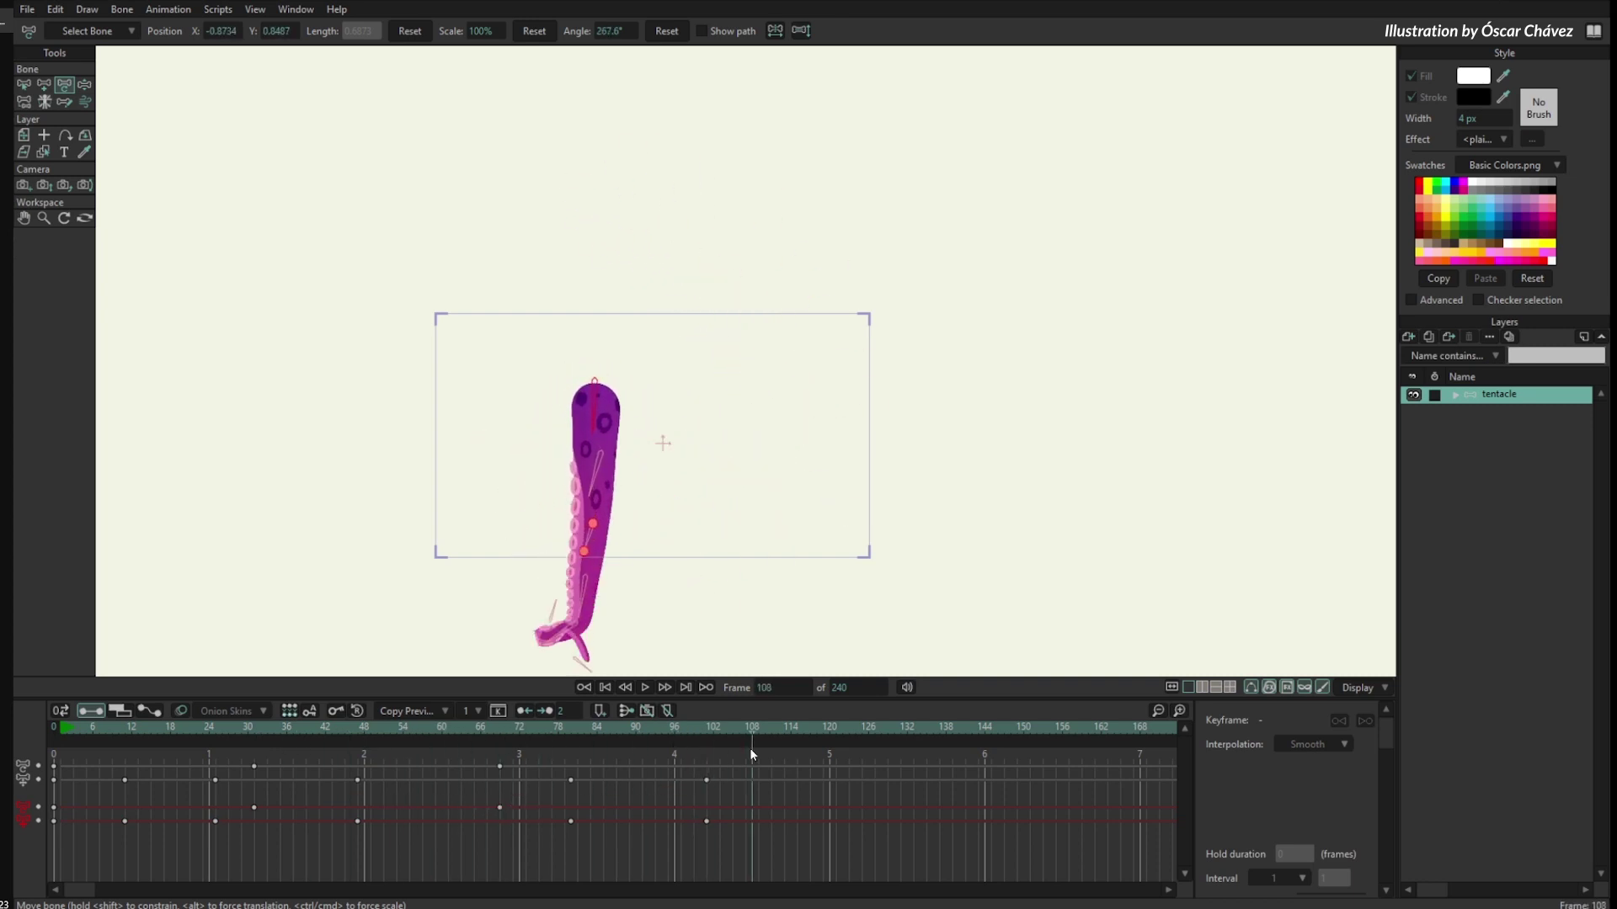
pyautogui.moveTo(614, 422); pyautogui.dragTo(632, 413)
pyautogui.moveTo(175, 729); pyautogui.dragTo(72, 775)
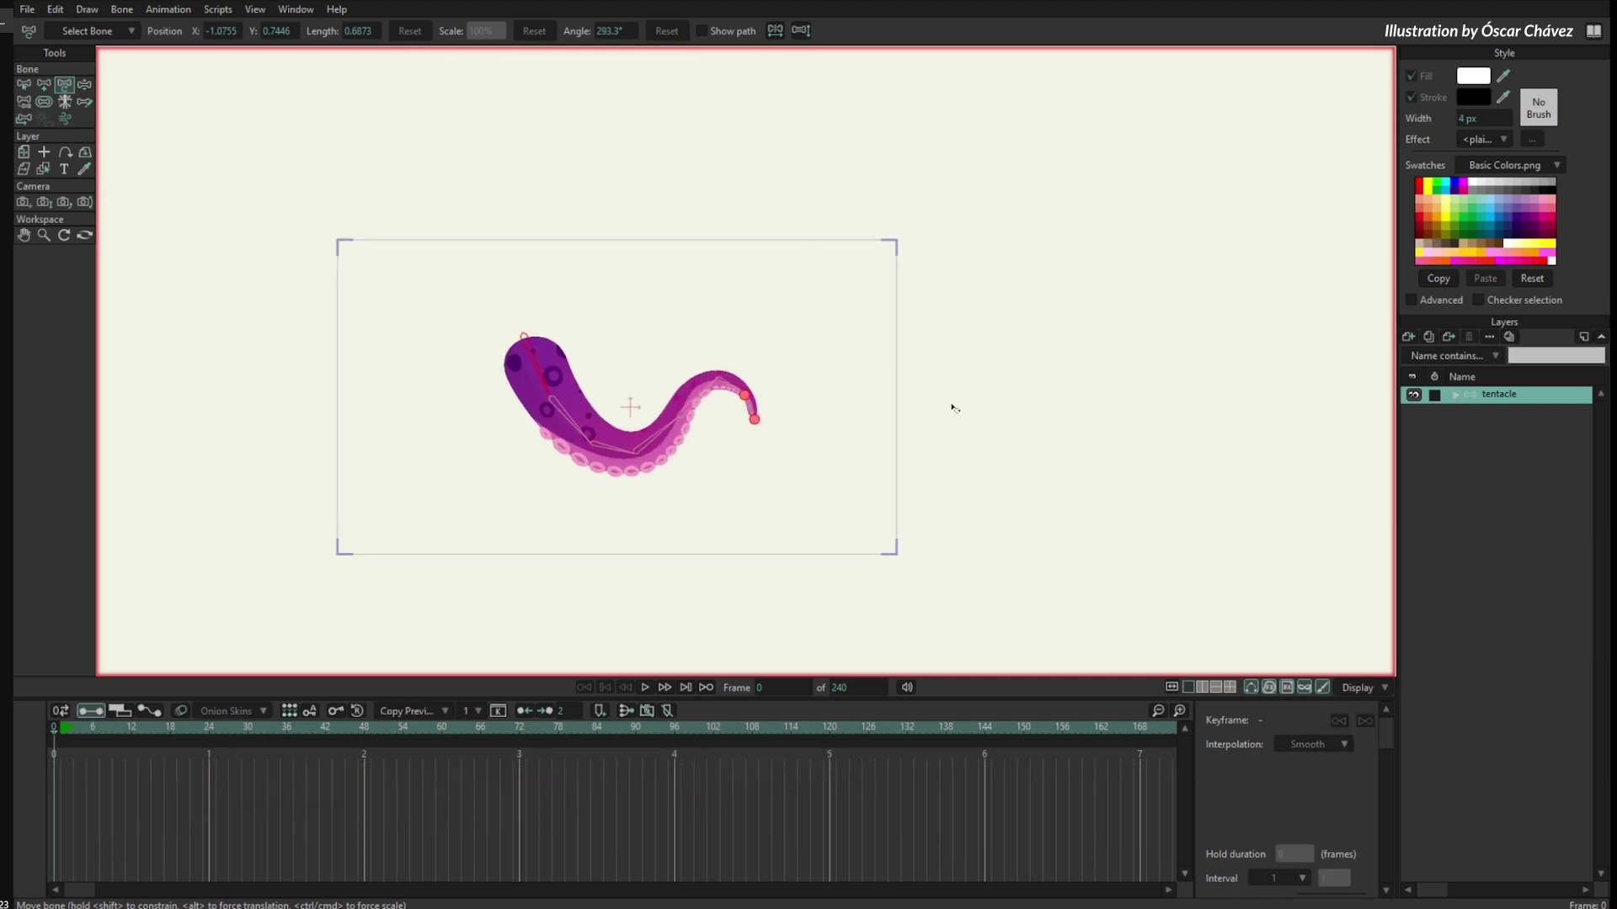
# Apply Delayed Constraints to the bones from B2 to the tip with Scale, 120% and a 4-frame delay.
pyautogui.scroll(2, 791, 437)
pyautogui.press('b')
pyautogui.moveTo(712, 352); pyautogui.dragTo(741, 378)
pyautogui.scroll(1, 784, 312)
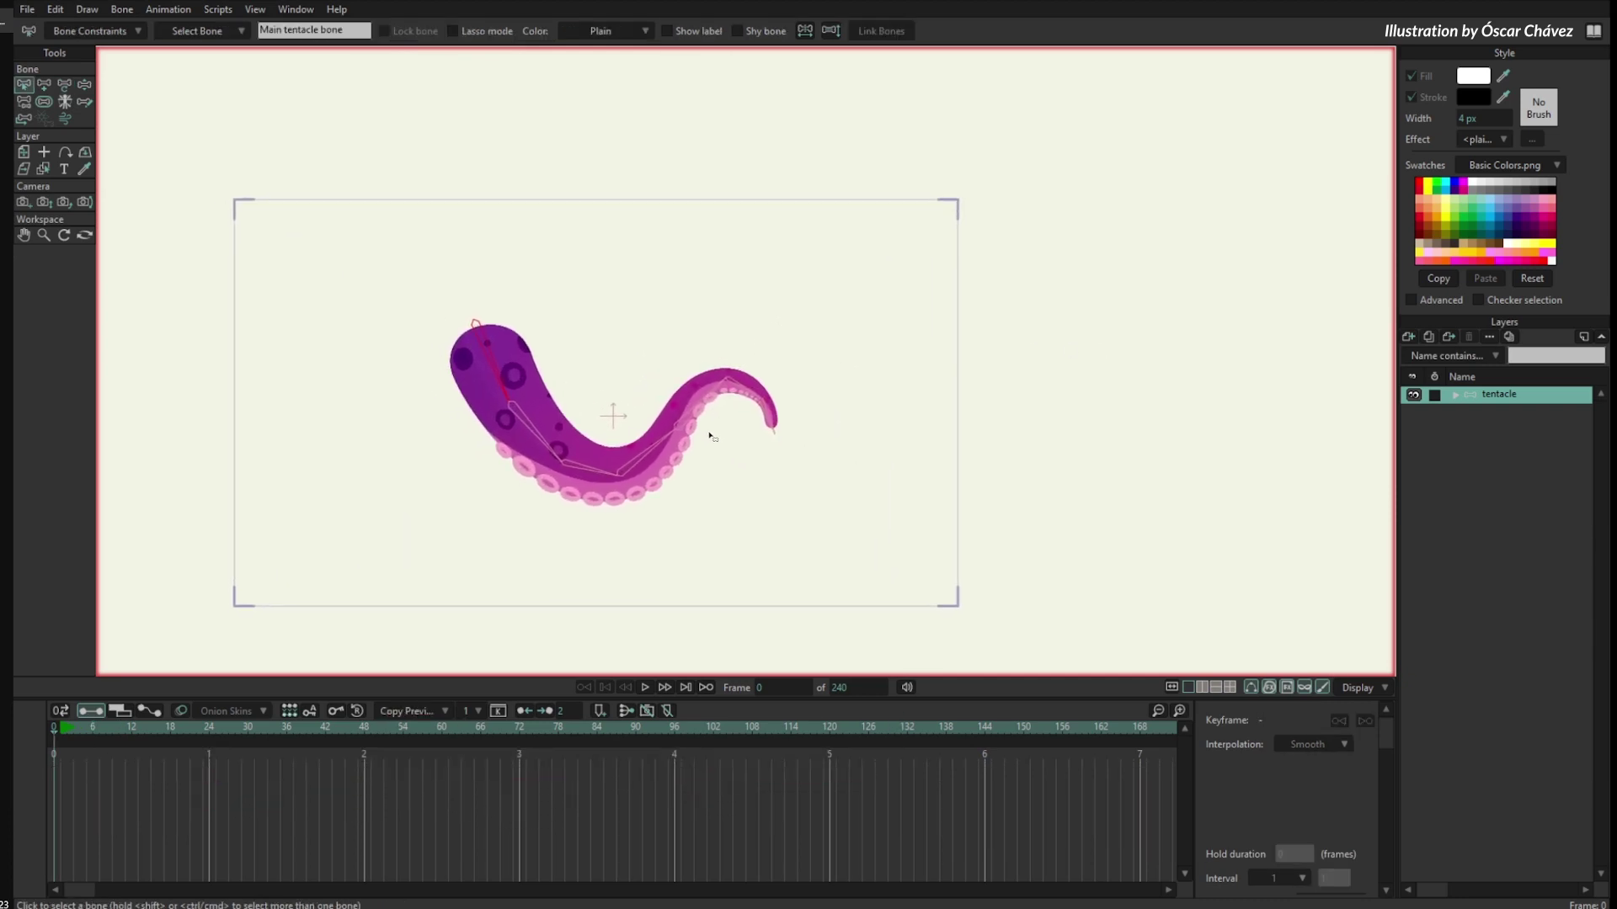
pyautogui.moveTo(660, 406); pyautogui.dragTo(661, 439)
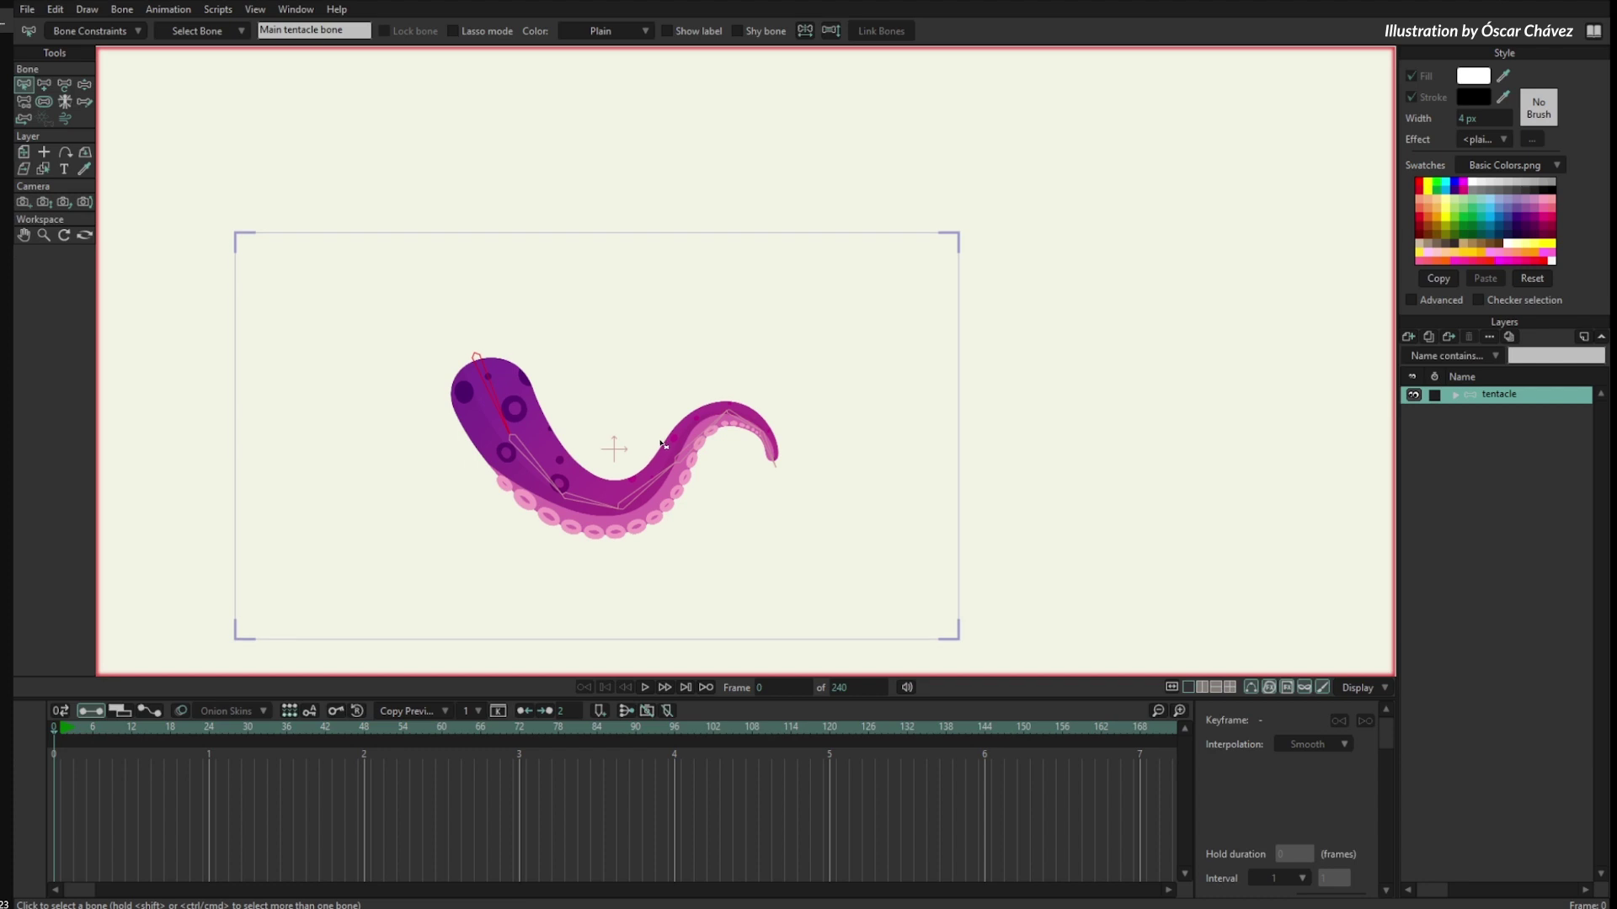
pyautogui.moveTo(813, 379); pyautogui.dragTo(678, 484)
pyautogui.moveTo(775, 368); pyautogui.dragTo(534, 567)
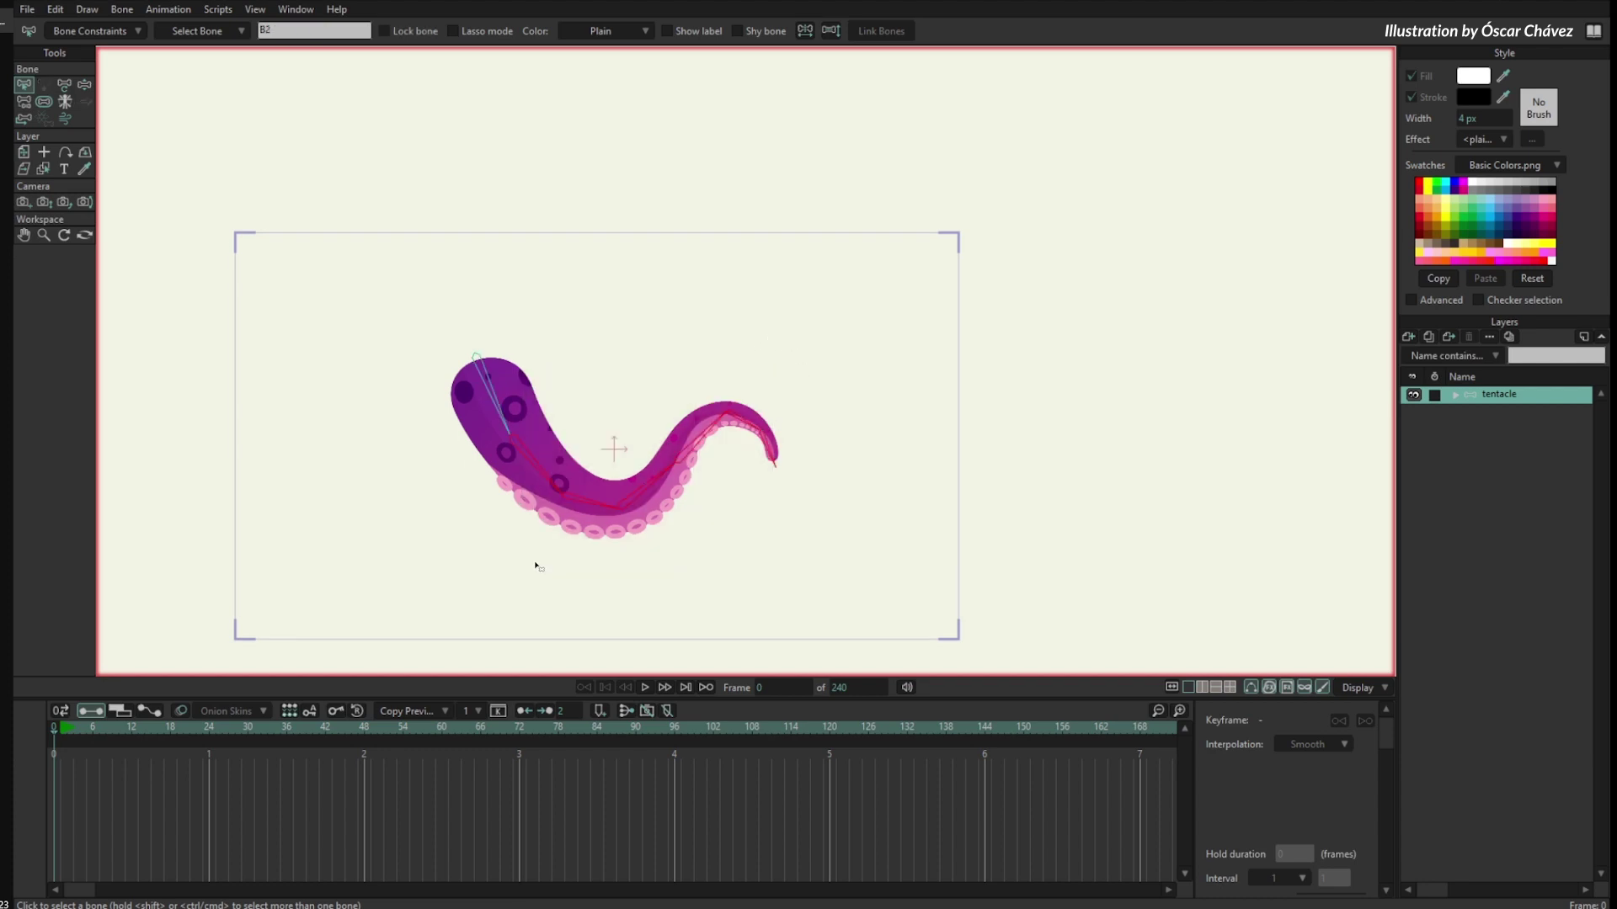
pyautogui.click(218, 10)
pyautogui.moveTo(321, 60)
pyautogui.click(408, 59)
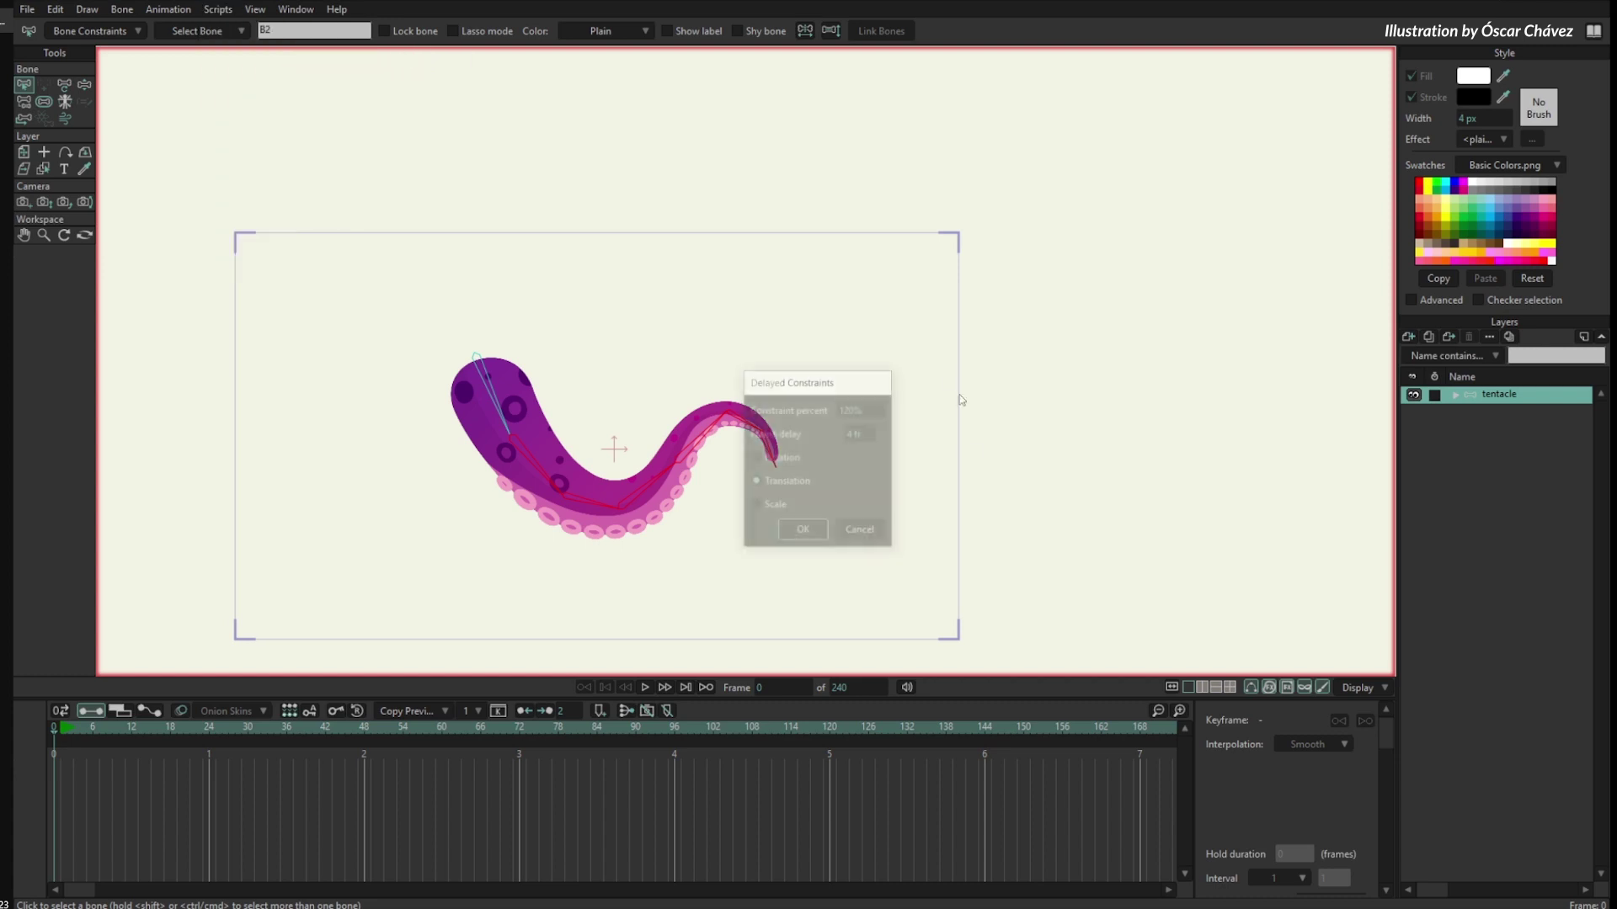
pyautogui.click(801, 534)
# Lengthen the main tentacle bone by scaling it at frame 11 and shorten it at frame 24.
pyautogui.click(125, 727)
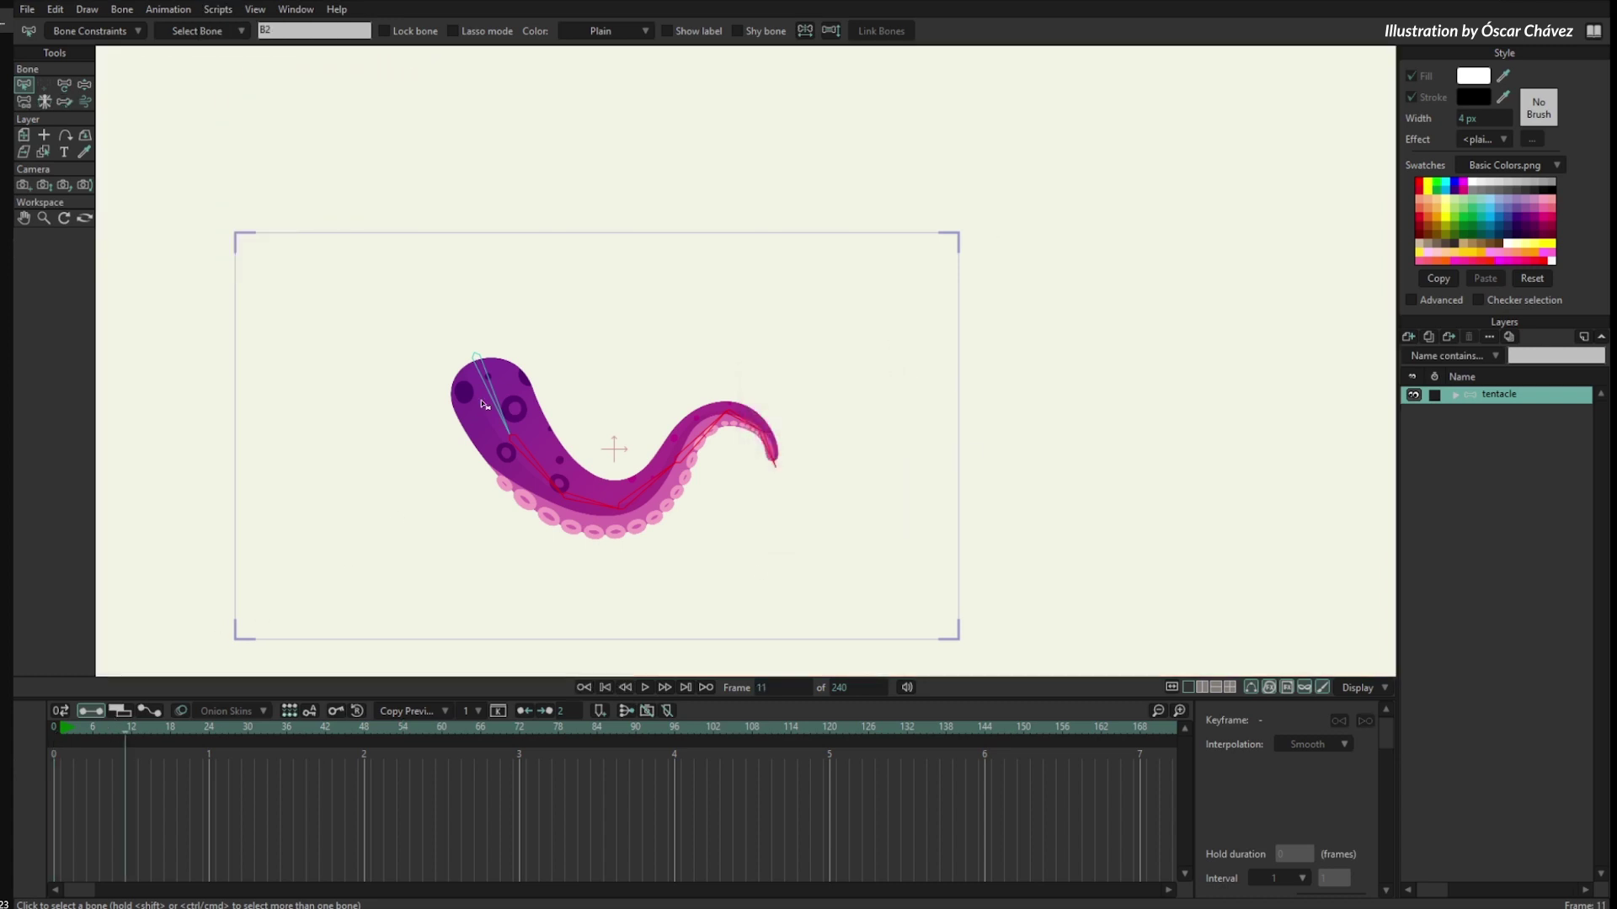
pyautogui.press('t')
pyautogui.moveTo(507, 430); pyautogui.dragTo(520, 460)
pyautogui.moveTo(124, 730); pyautogui.dragTo(209, 766)
pyautogui.moveTo(517, 459); pyautogui.dragTo(506, 421)
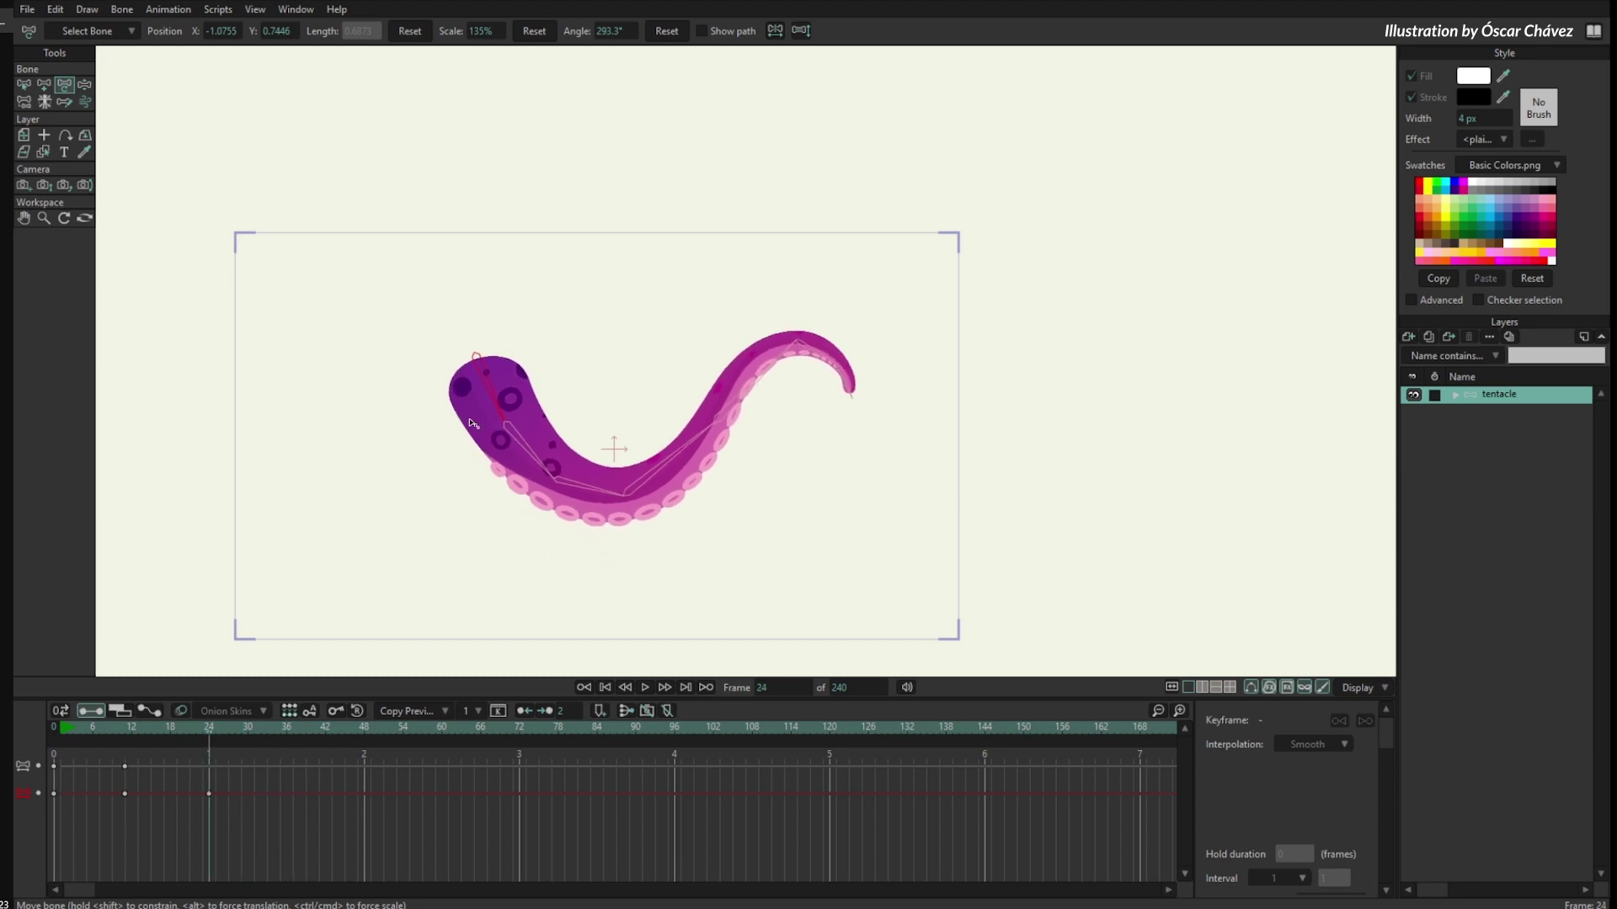
# Scale the main tentacle bone at frame 49, to about 70.9% at frame 64 and about 92.9% at frame 87.
pyautogui.moveTo(98, 747); pyautogui.dragTo(333, 781)
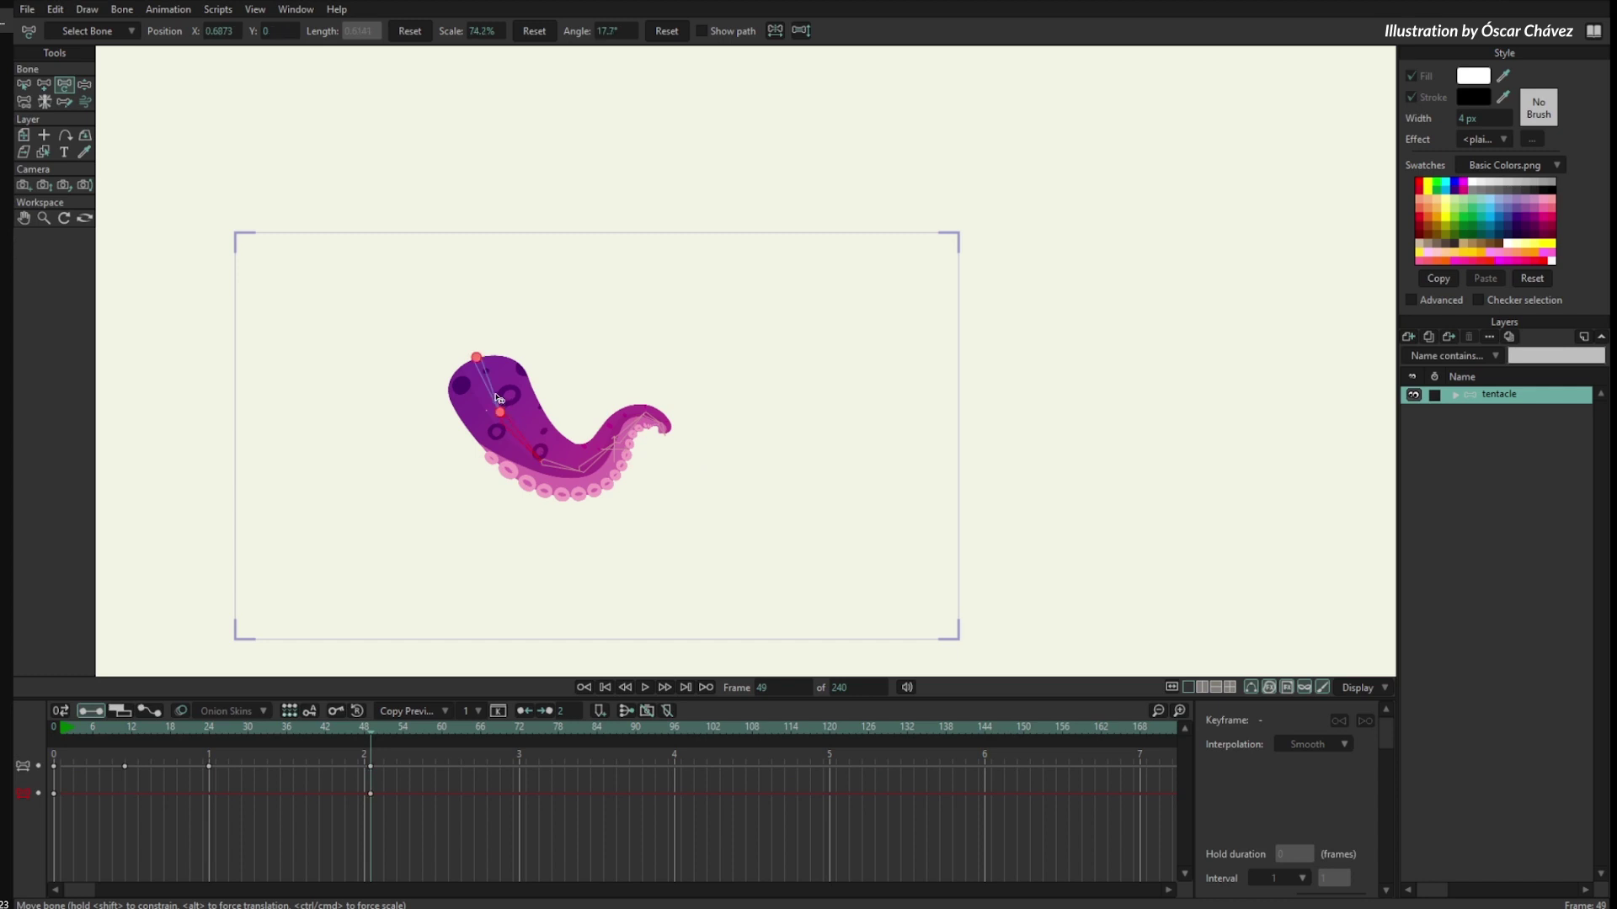
pyautogui.moveTo(163, 741); pyautogui.dragTo(326, 792)
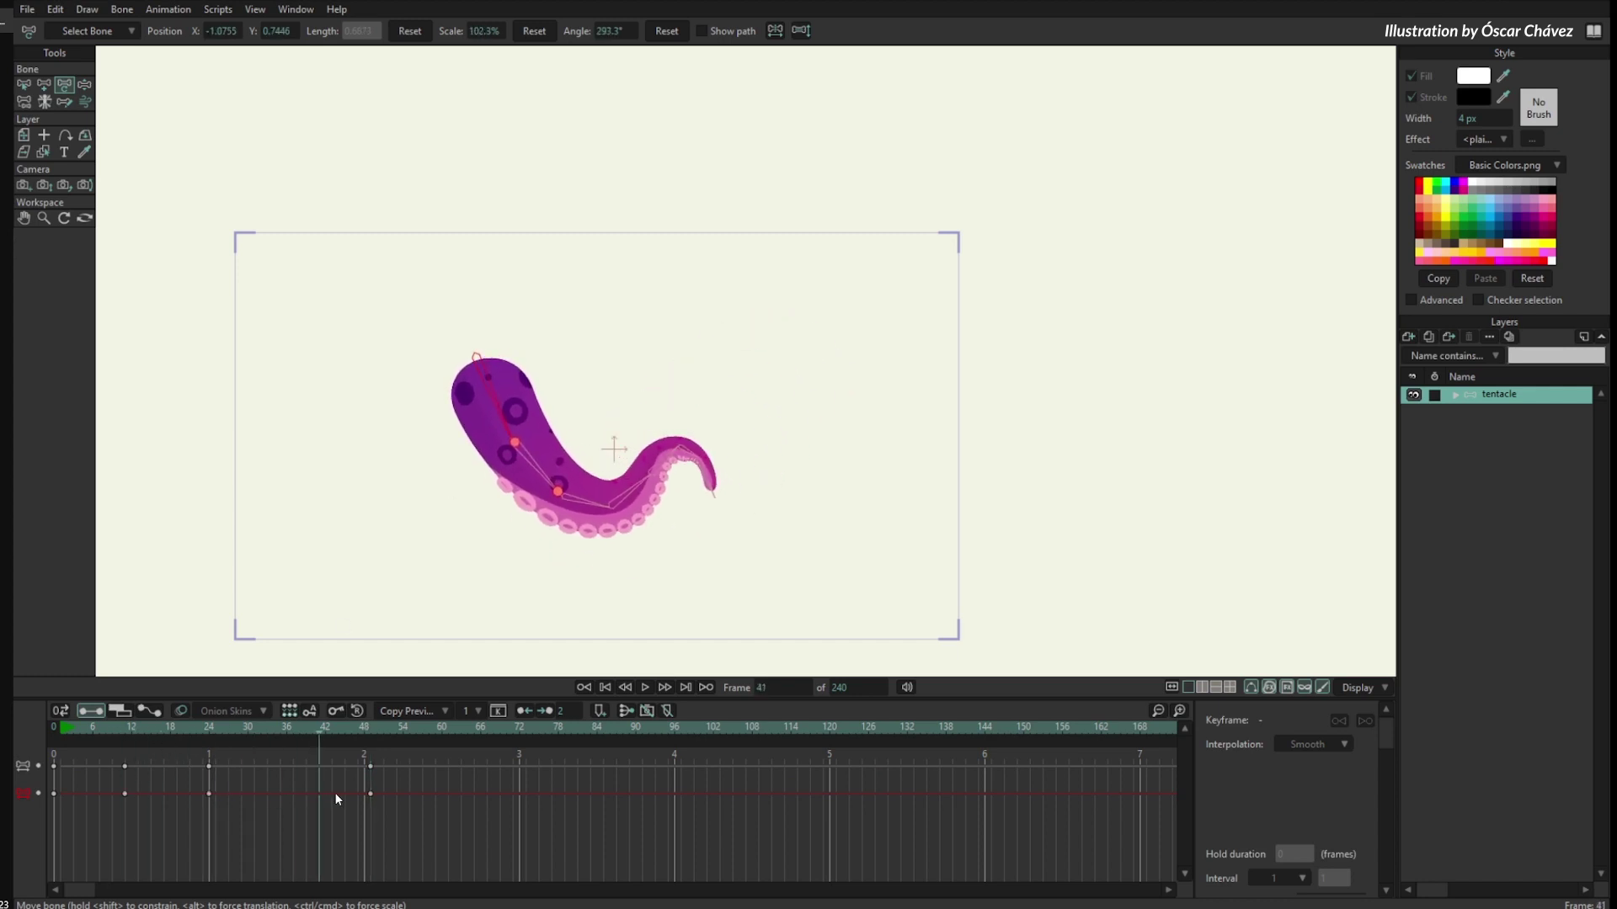
pyautogui.moveTo(528, 410); pyautogui.dragTo(505, 396)
pyautogui.moveTo(107, 725); pyautogui.dragTo(528, 788)
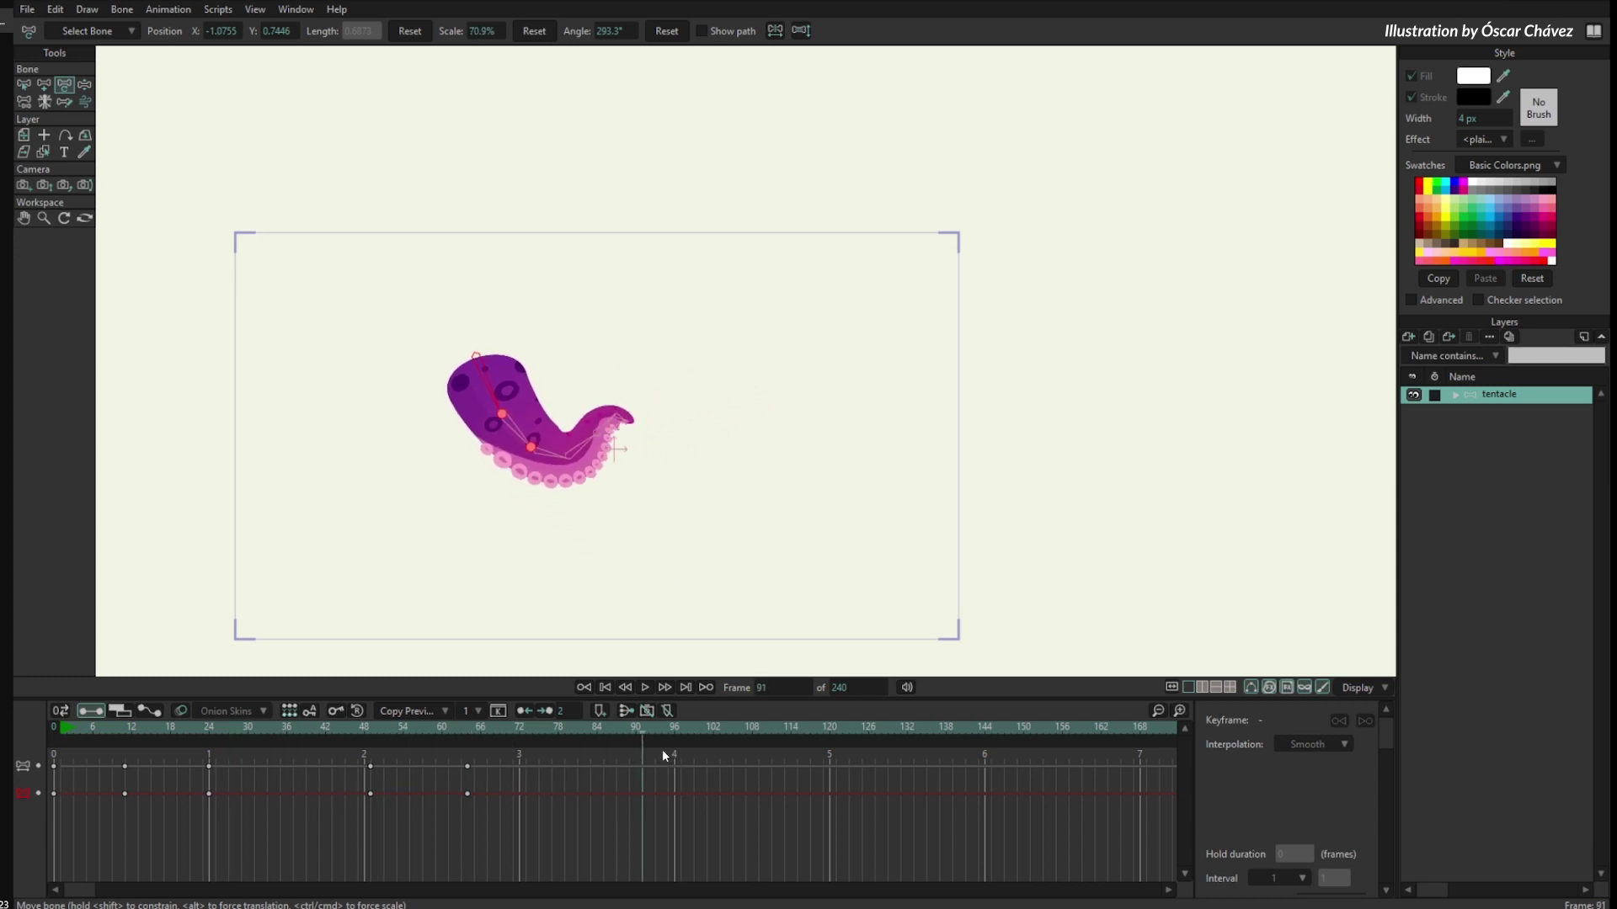
pyautogui.moveTo(272, 750); pyautogui.dragTo(571, 761)
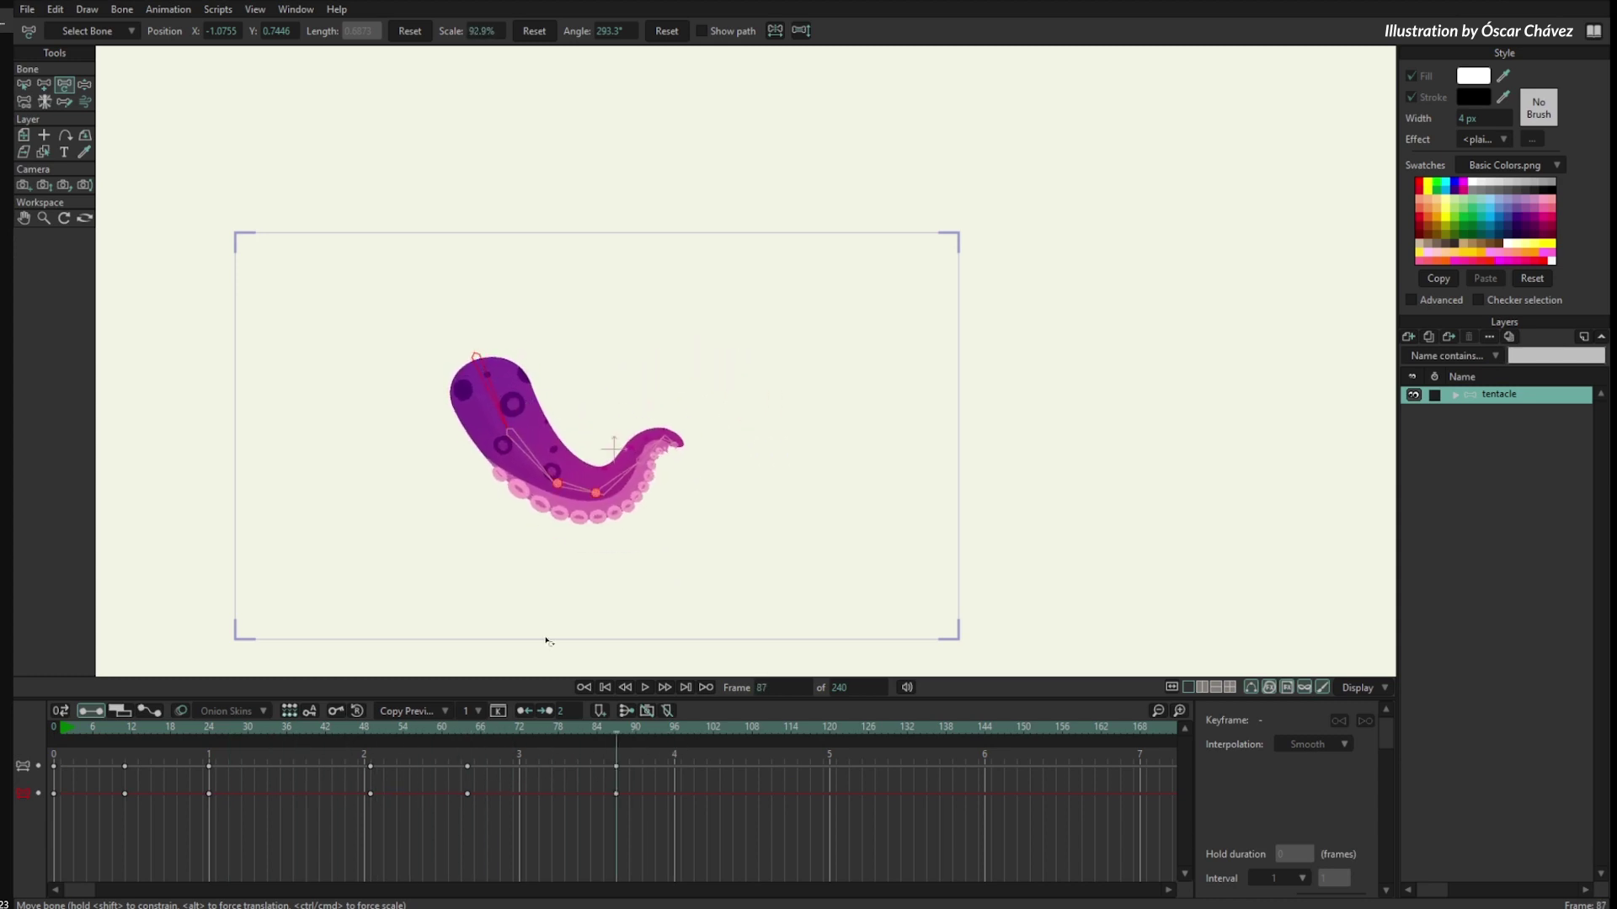
pyautogui.moveTo(169, 732); pyautogui.dragTo(552, 772)
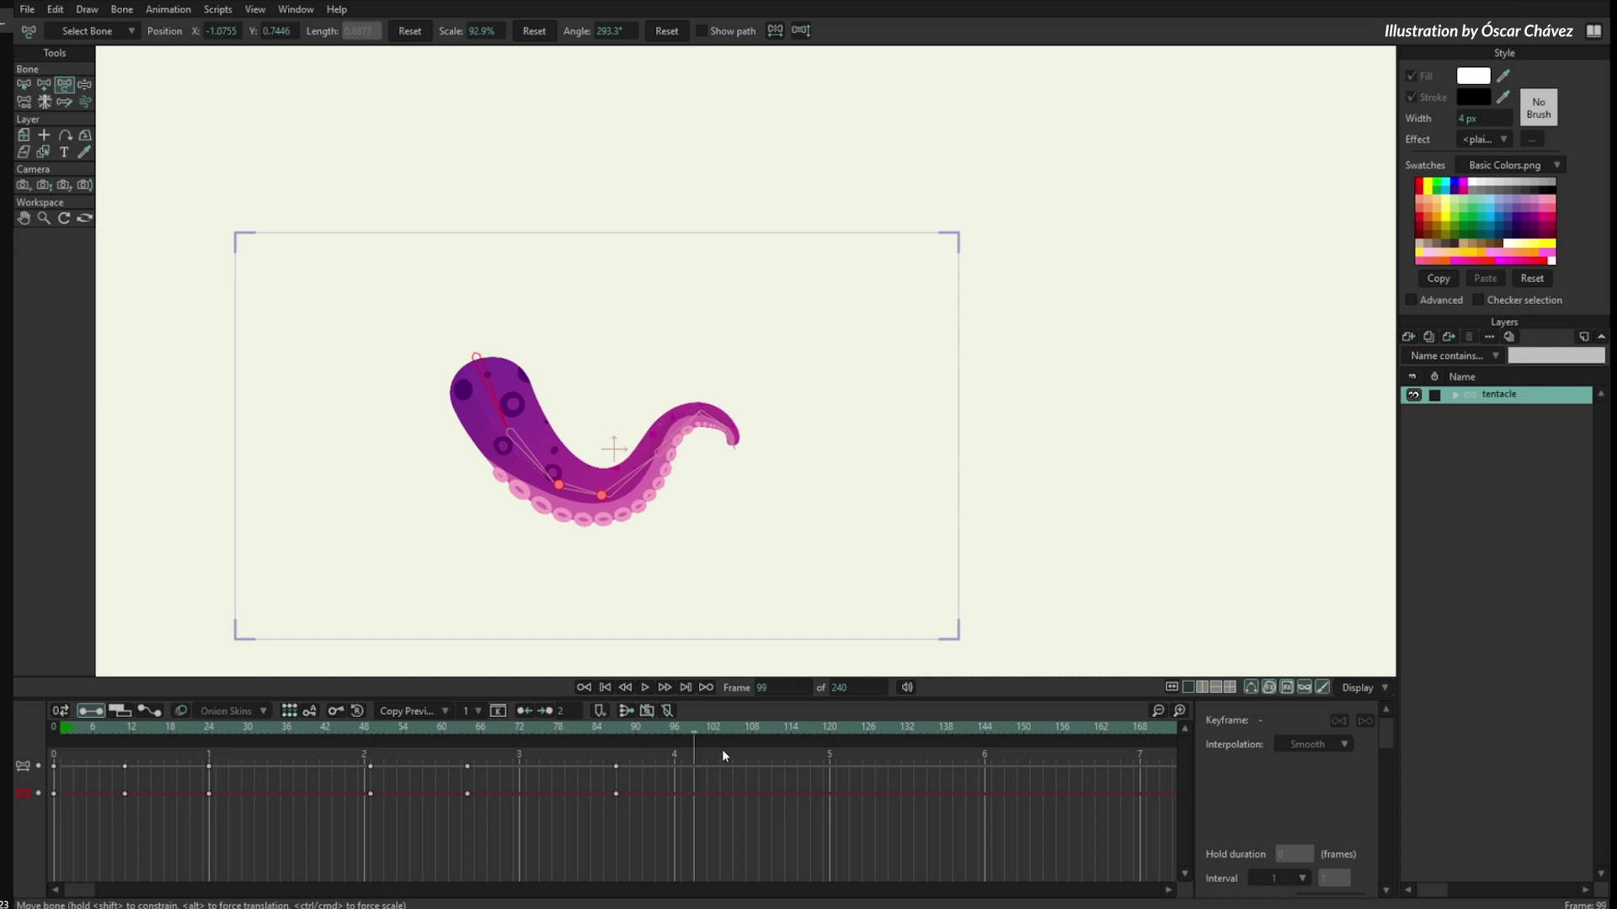
# Rotate the main tentacle bone at frames 19 and 58, to about 315.0° at frame 32 and about 319.5° at frame 84.
pyautogui.moveTo(111, 771); pyautogui.dragTo(261, 828)
pyautogui.moveTo(503, 417); pyautogui.dragTo(524, 402)
pyautogui.moveTo(137, 742); pyautogui.dragTo(426, 758)
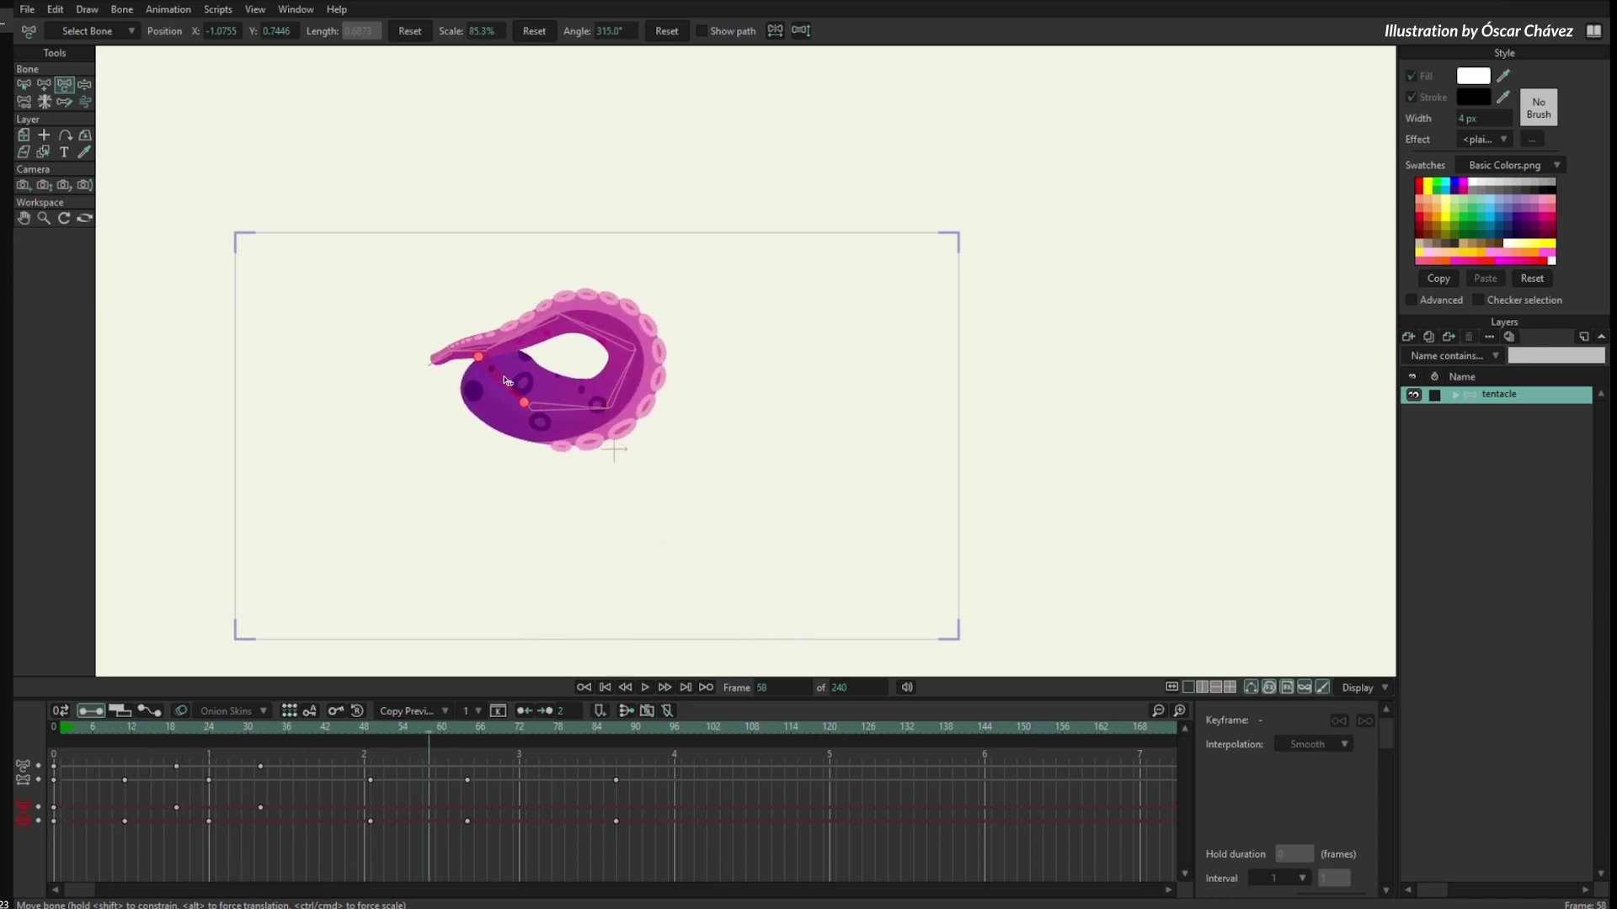
pyautogui.moveTo(503, 383); pyautogui.dragTo(502, 412)
pyautogui.moveTo(143, 725); pyautogui.dragTo(498, 780)
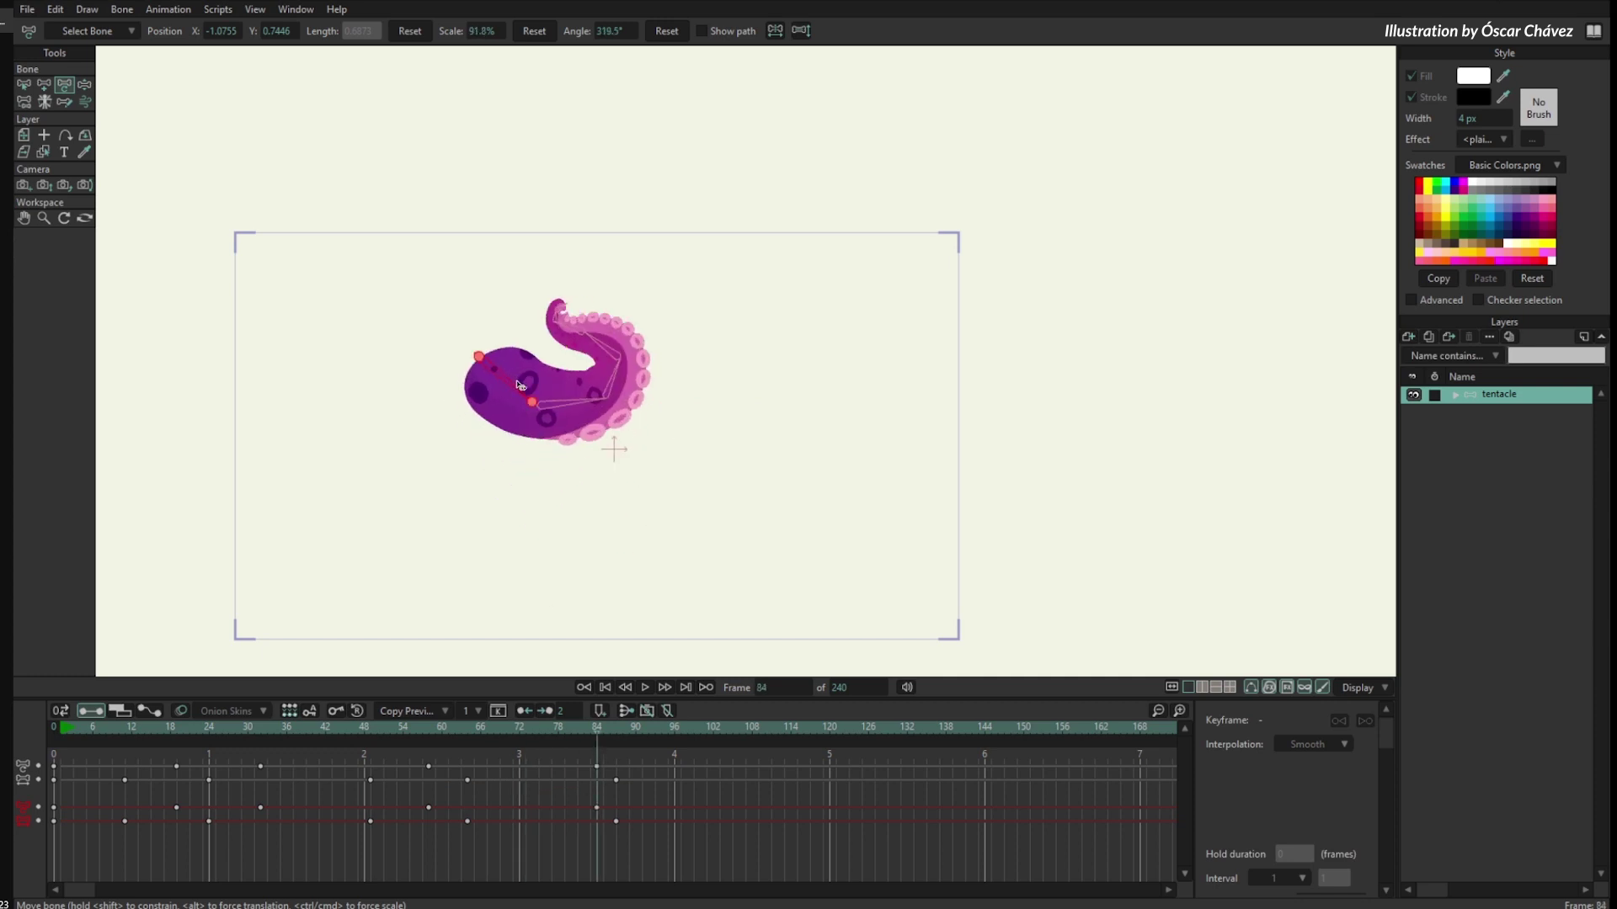
# Move the main tentacle bone to new positions at frames 28, 40 and 75.
pyautogui.moveTo(115, 737); pyautogui.dragTo(234, 786)
pyautogui.moveTo(477, 371)
pyautogui.mouseDown()
pyautogui.moveTo(482, 423)
pyautogui.moveTo(468, 376)
pyautogui.moveTo(484, 343)
pyautogui.mouseUp()
pyautogui.click(312, 729)
pyautogui.moveTo(674, 353); pyautogui.dragTo(775, 259)
pyautogui.scroll(1, 753, 294)
pyautogui.moveTo(157, 729); pyautogui.dragTo(536, 722)
pyautogui.moveTo(560, 250); pyautogui.dragTo(555, 585)
# Rotate the main tentacle bone to about 301.7° at frame 105 and go to frame 125.
pyautogui.moveTo(275, 736); pyautogui.dragTo(710, 676)
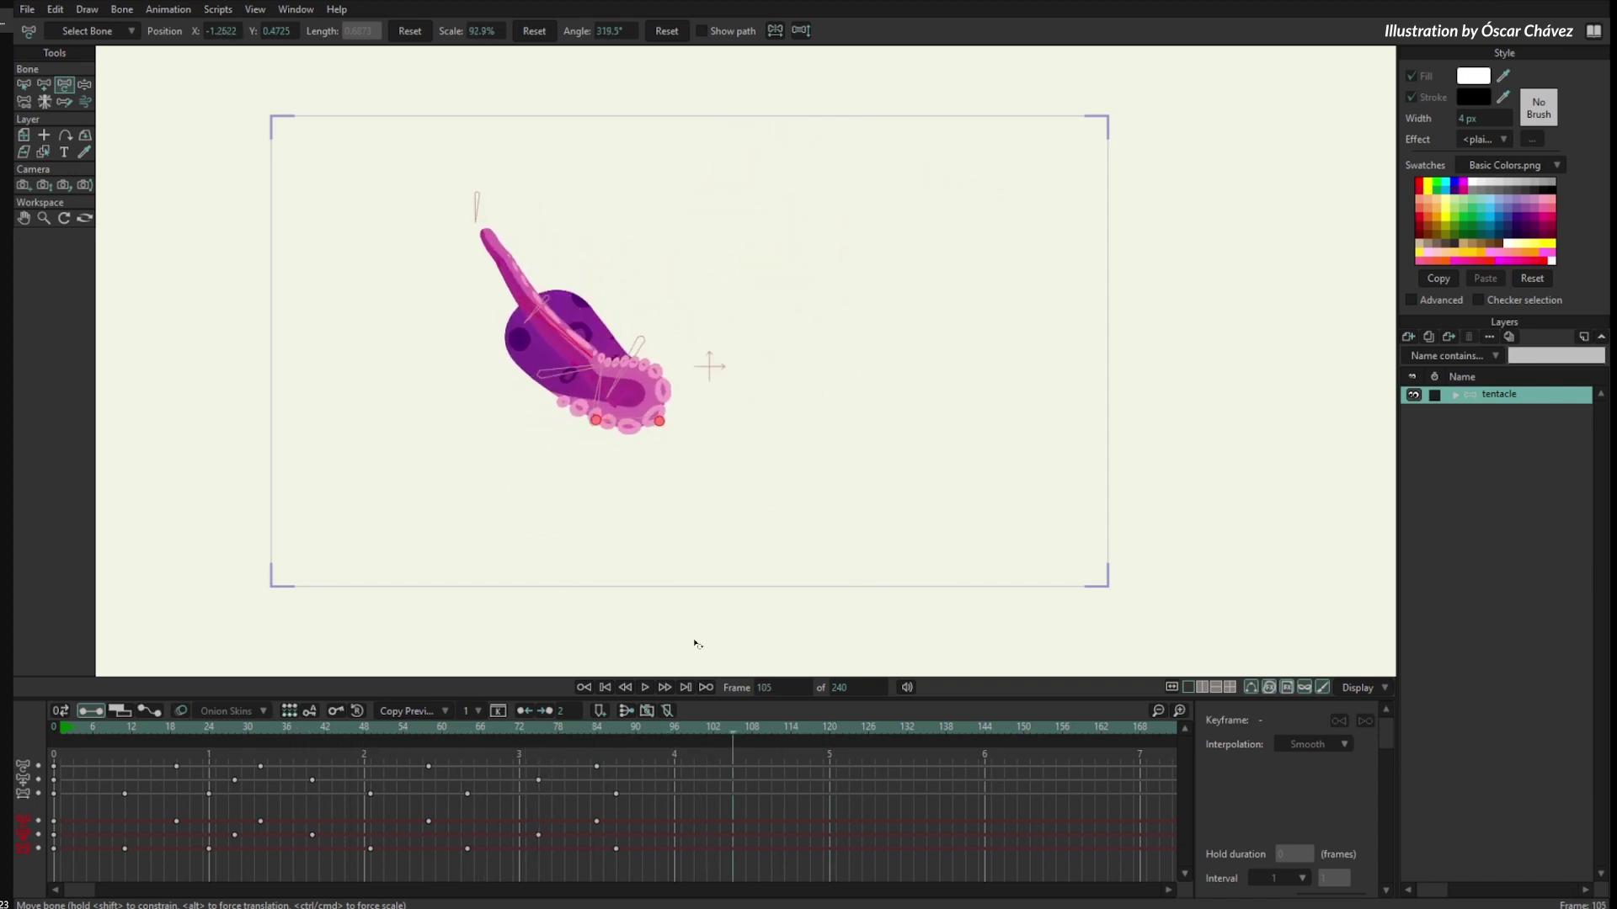
pyautogui.moveTo(579, 338); pyautogui.dragTo(572, 344)
pyautogui.moveTo(263, 768); pyautogui.dragTo(867, 746)
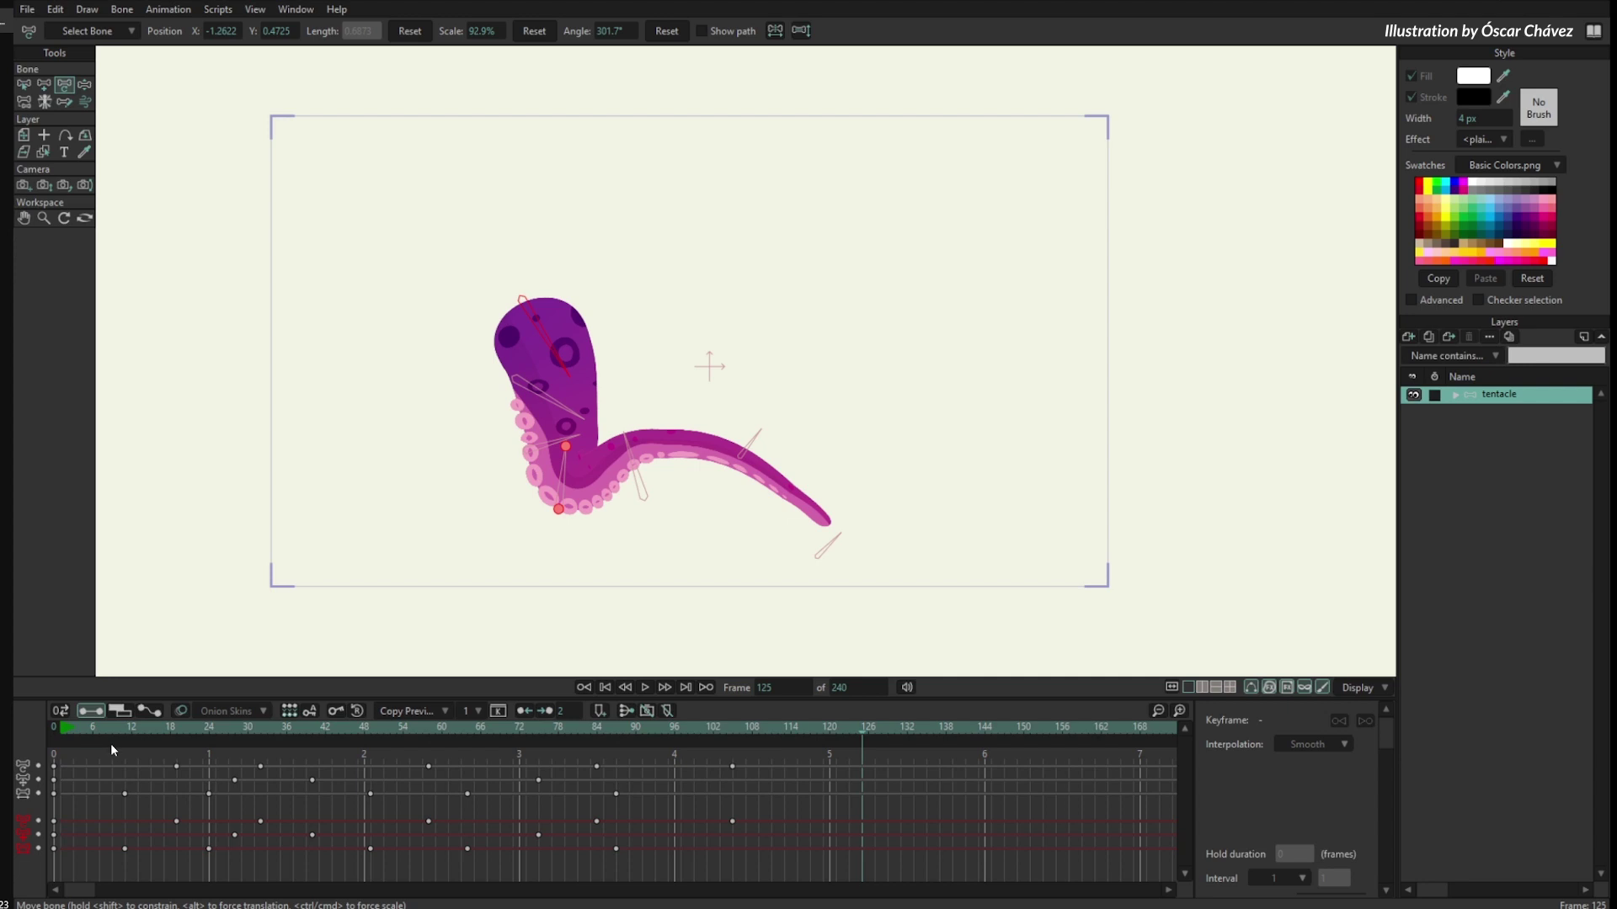
# Delete all the tentacle's test keyframes after frame 0 and return to frame 0.
pyautogui.moveTo(98, 758); pyautogui.dragTo(830, 884)
pyautogui.press('Delete')
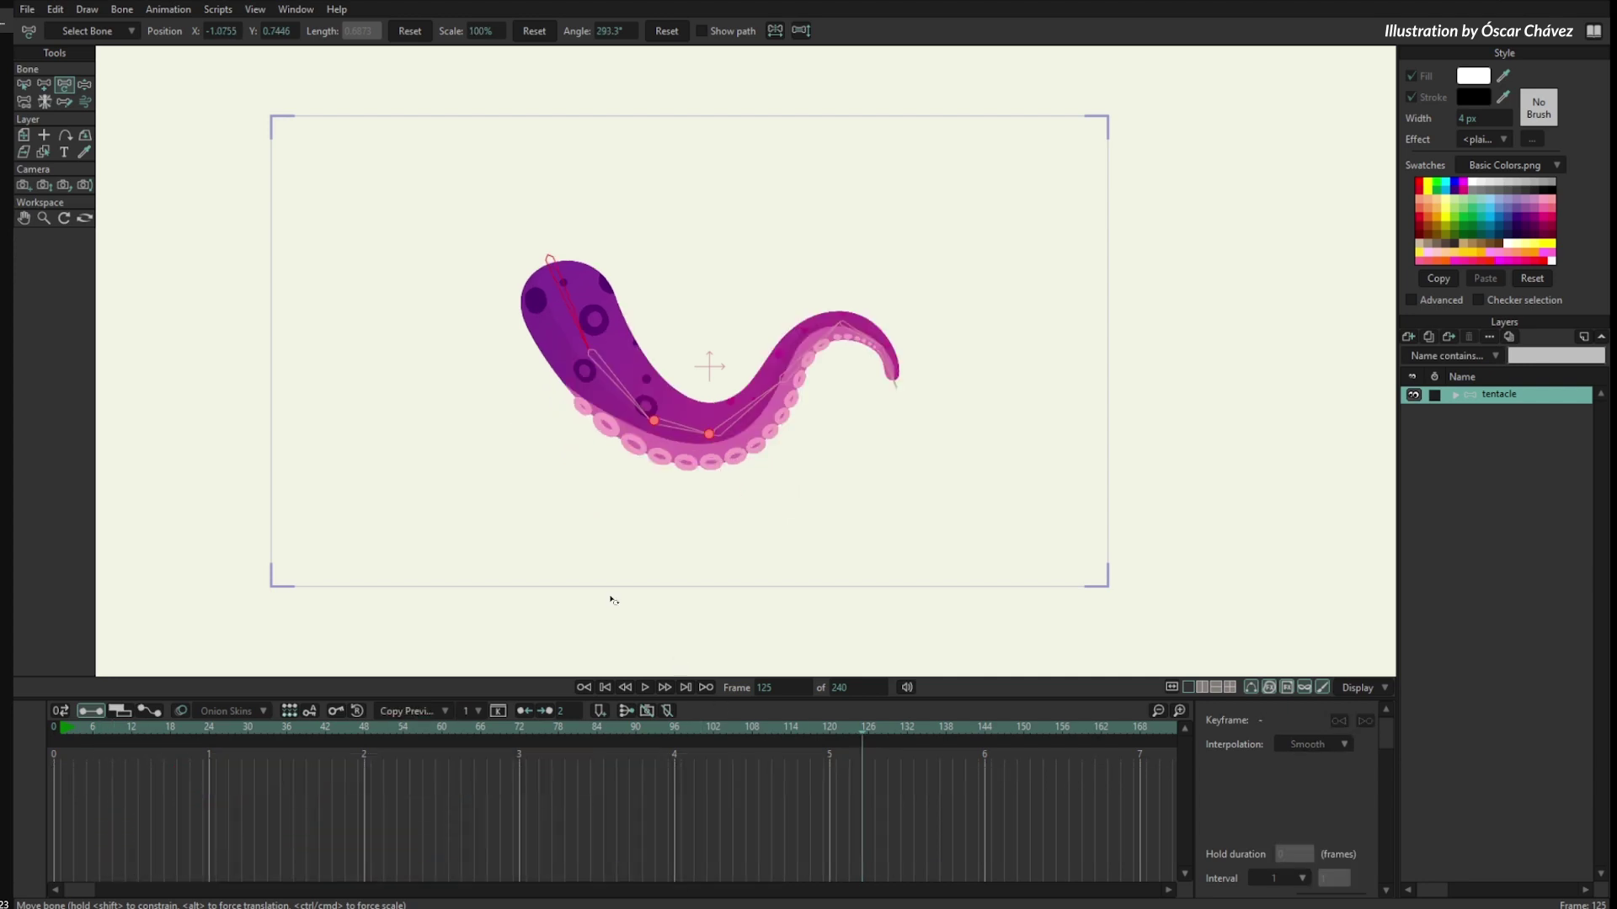
pyautogui.click(53, 727)
# Set the Angle, Position and Scale control bones of all bones from B2 to the tip to <None>.
pyautogui.click(25, 84)
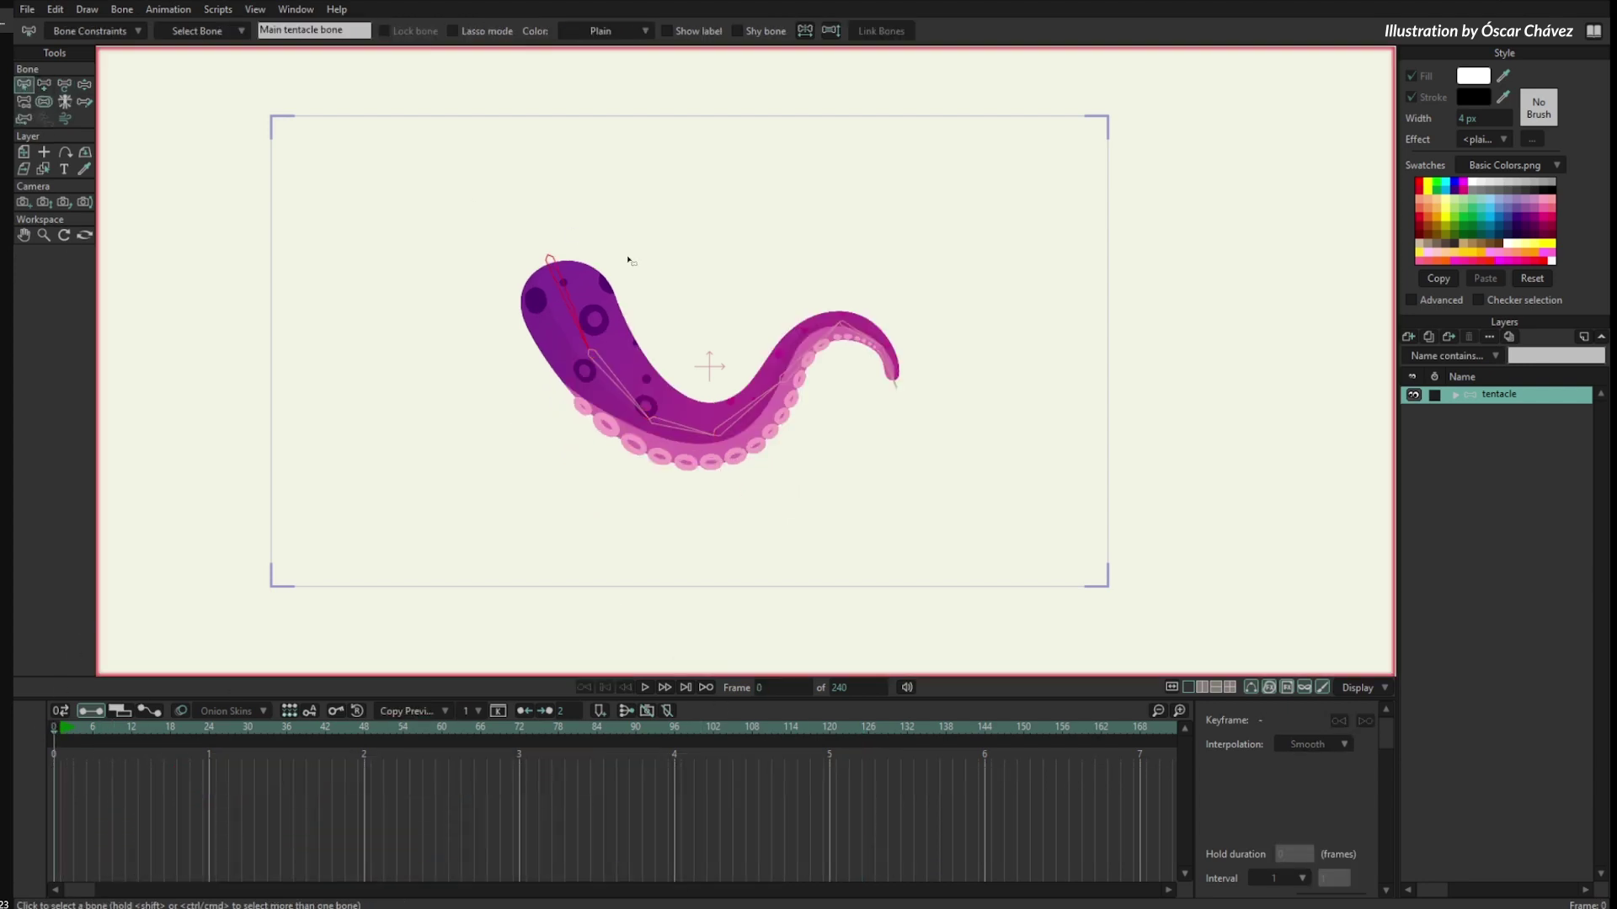
pyautogui.moveTo(617, 284); pyautogui.dragTo(880, 536)
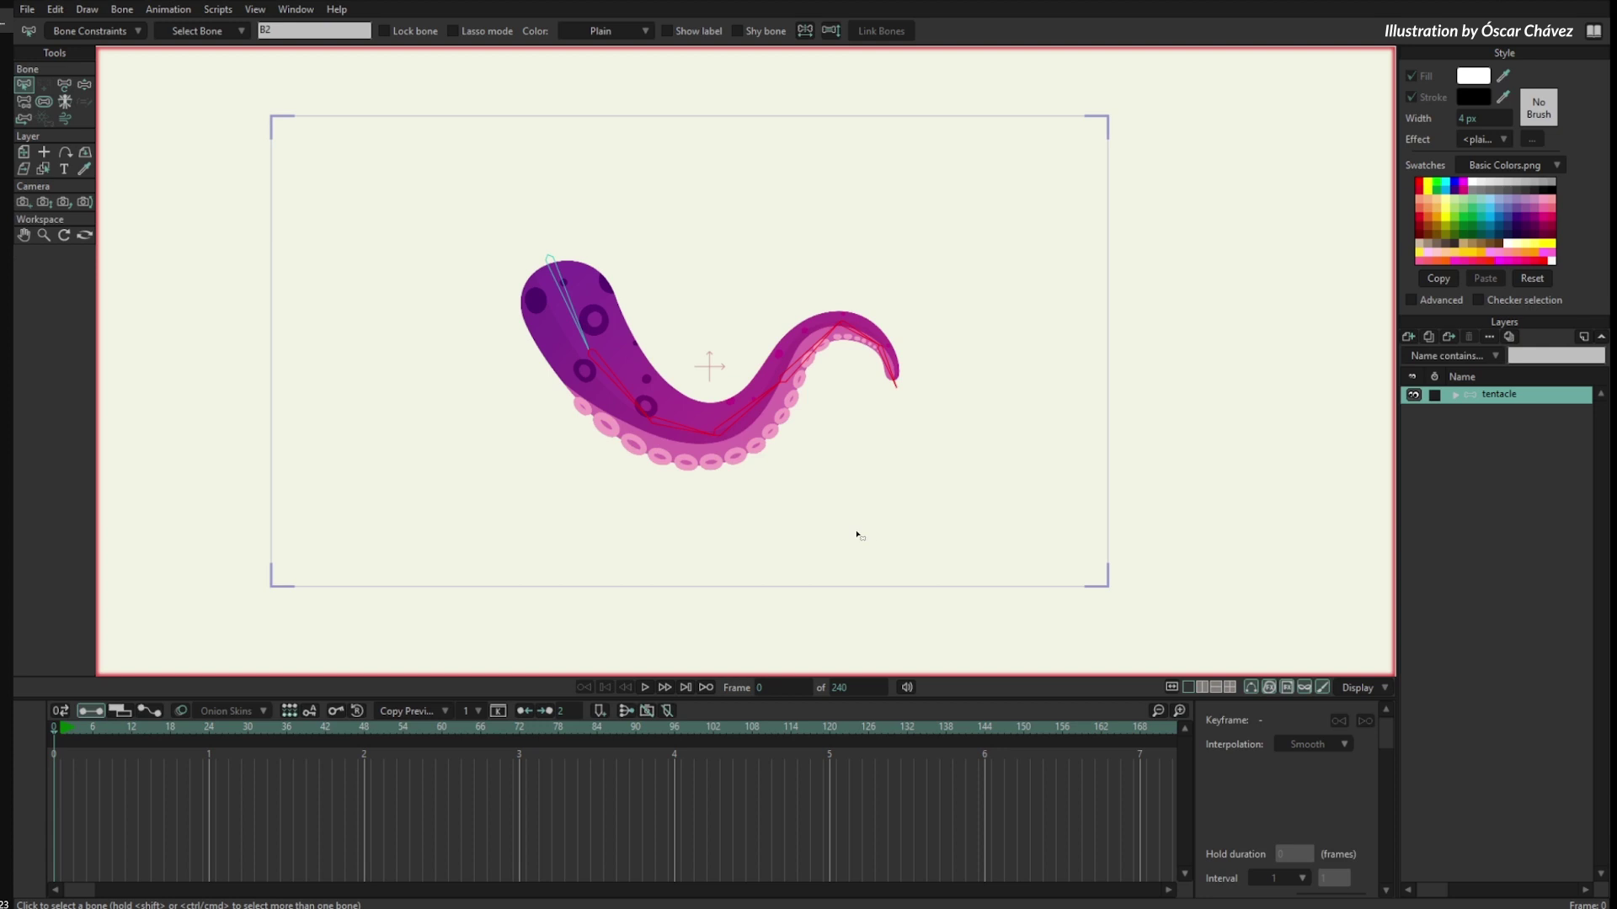
pyautogui.click(81, 31)
pyautogui.click(168, 280)
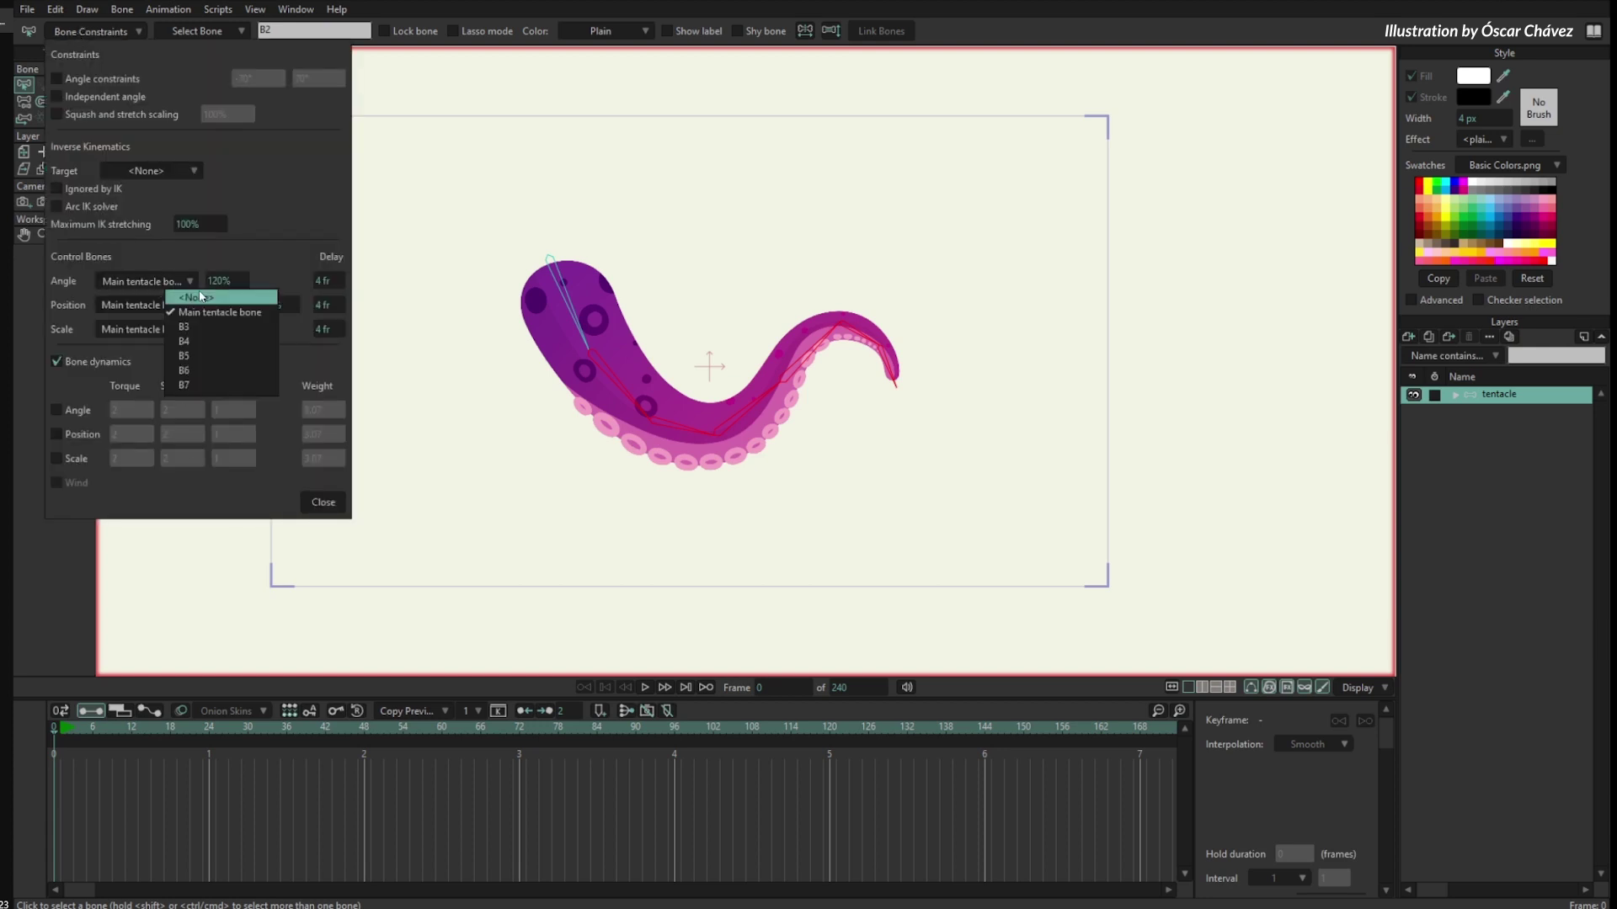
pyautogui.click(175, 304)
pyautogui.click(182, 305)
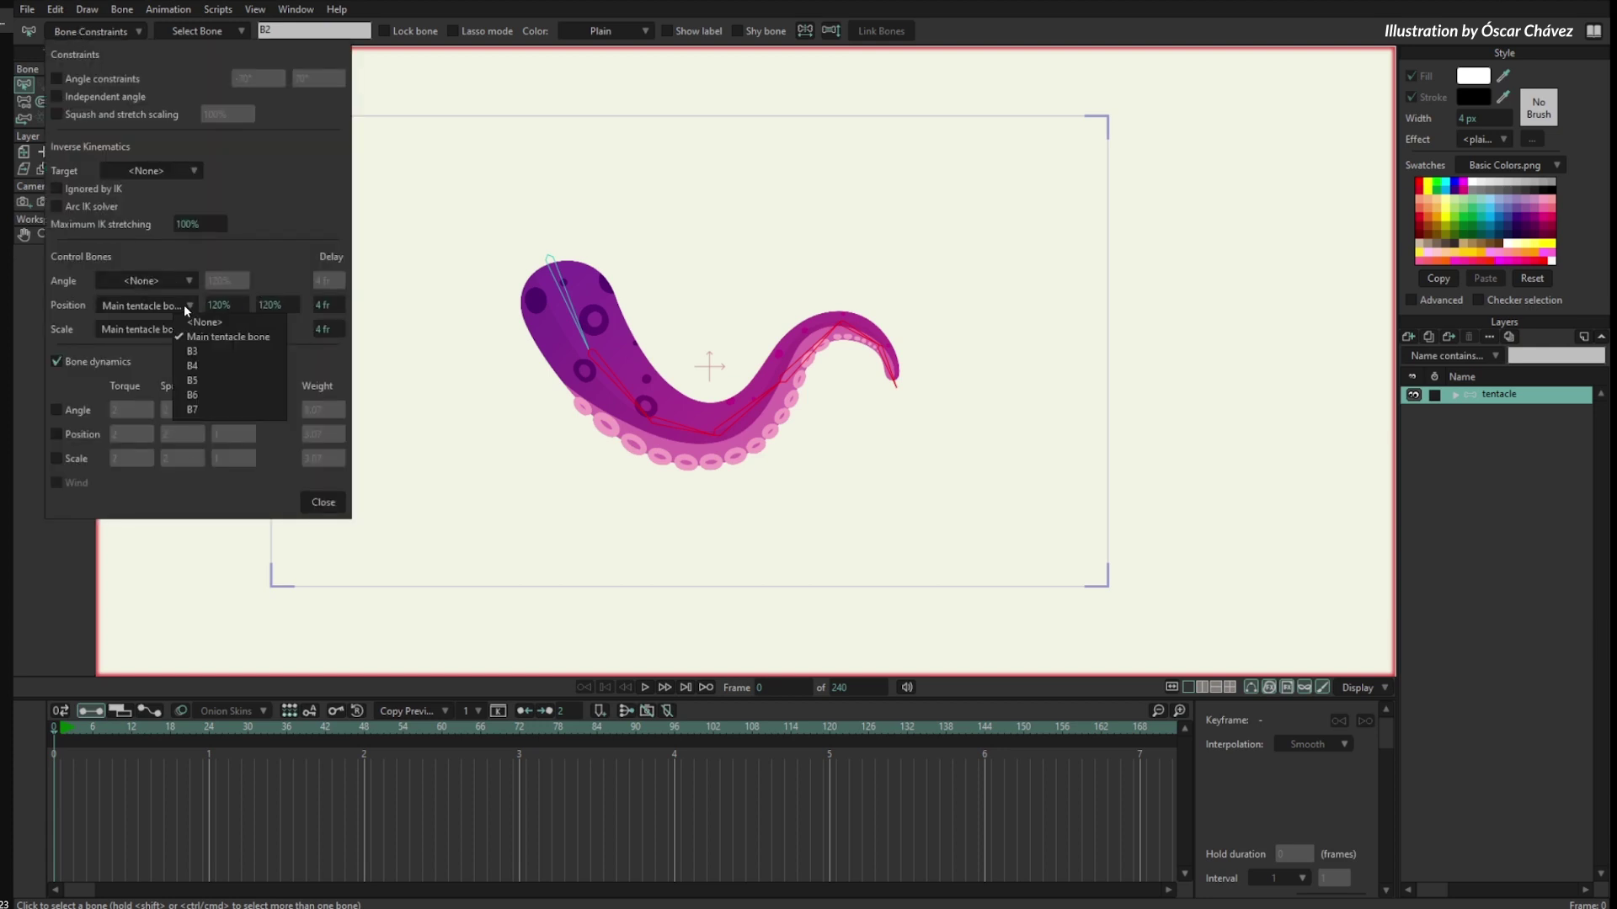
pyautogui.click(185, 318)
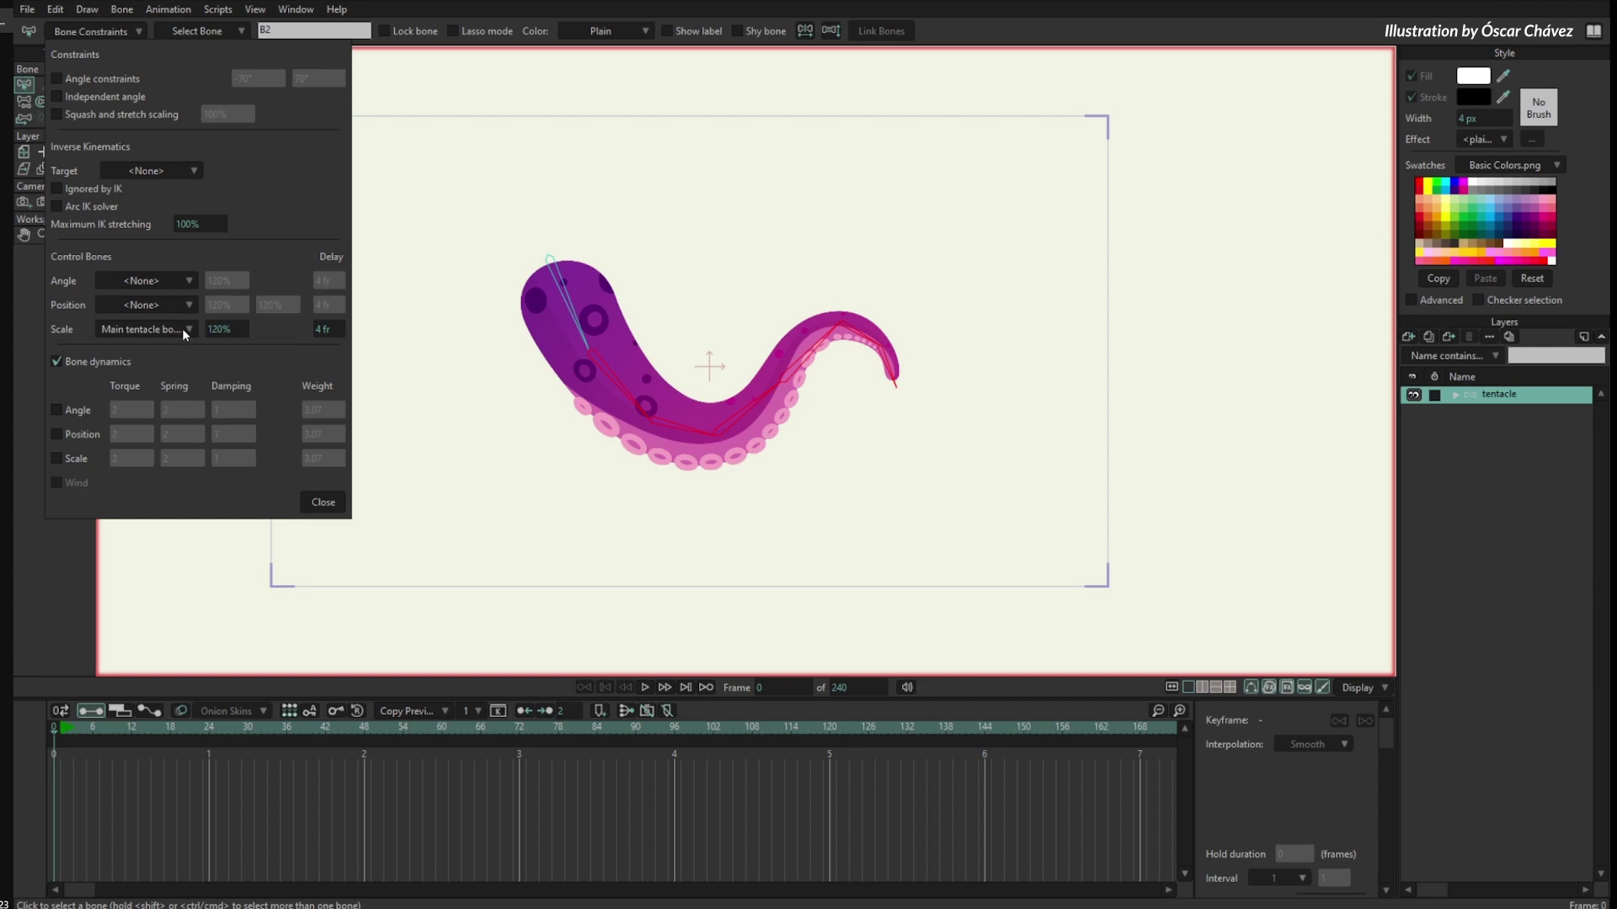
pyautogui.click(180, 328)
pyautogui.click(192, 342)
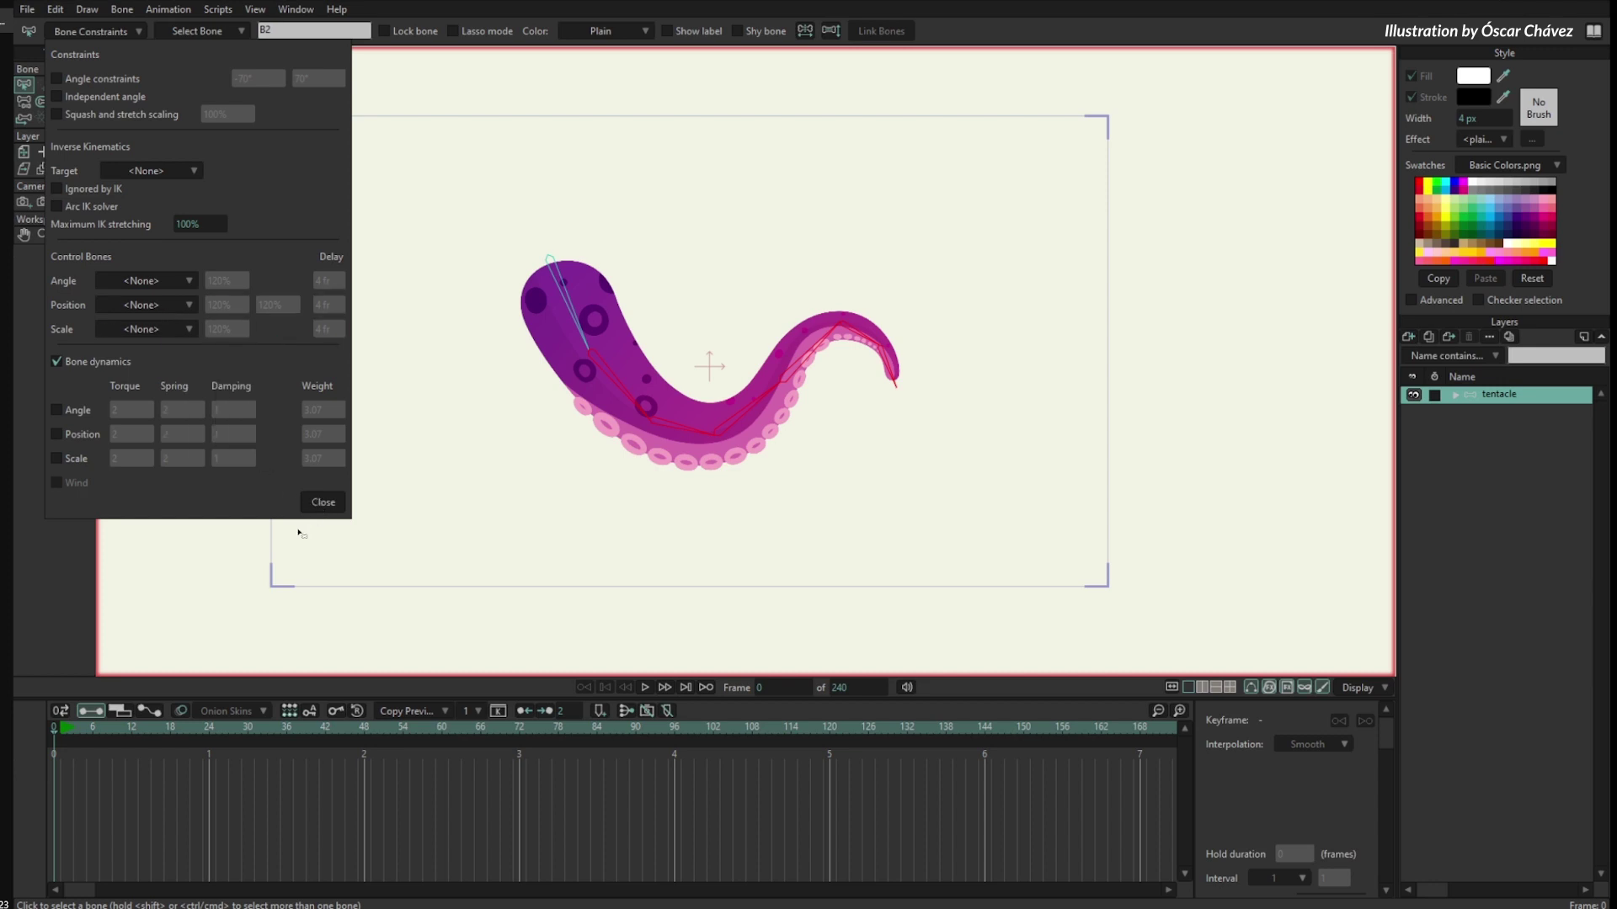
pyautogui.click(311, 501)
pyautogui.click(597, 344)
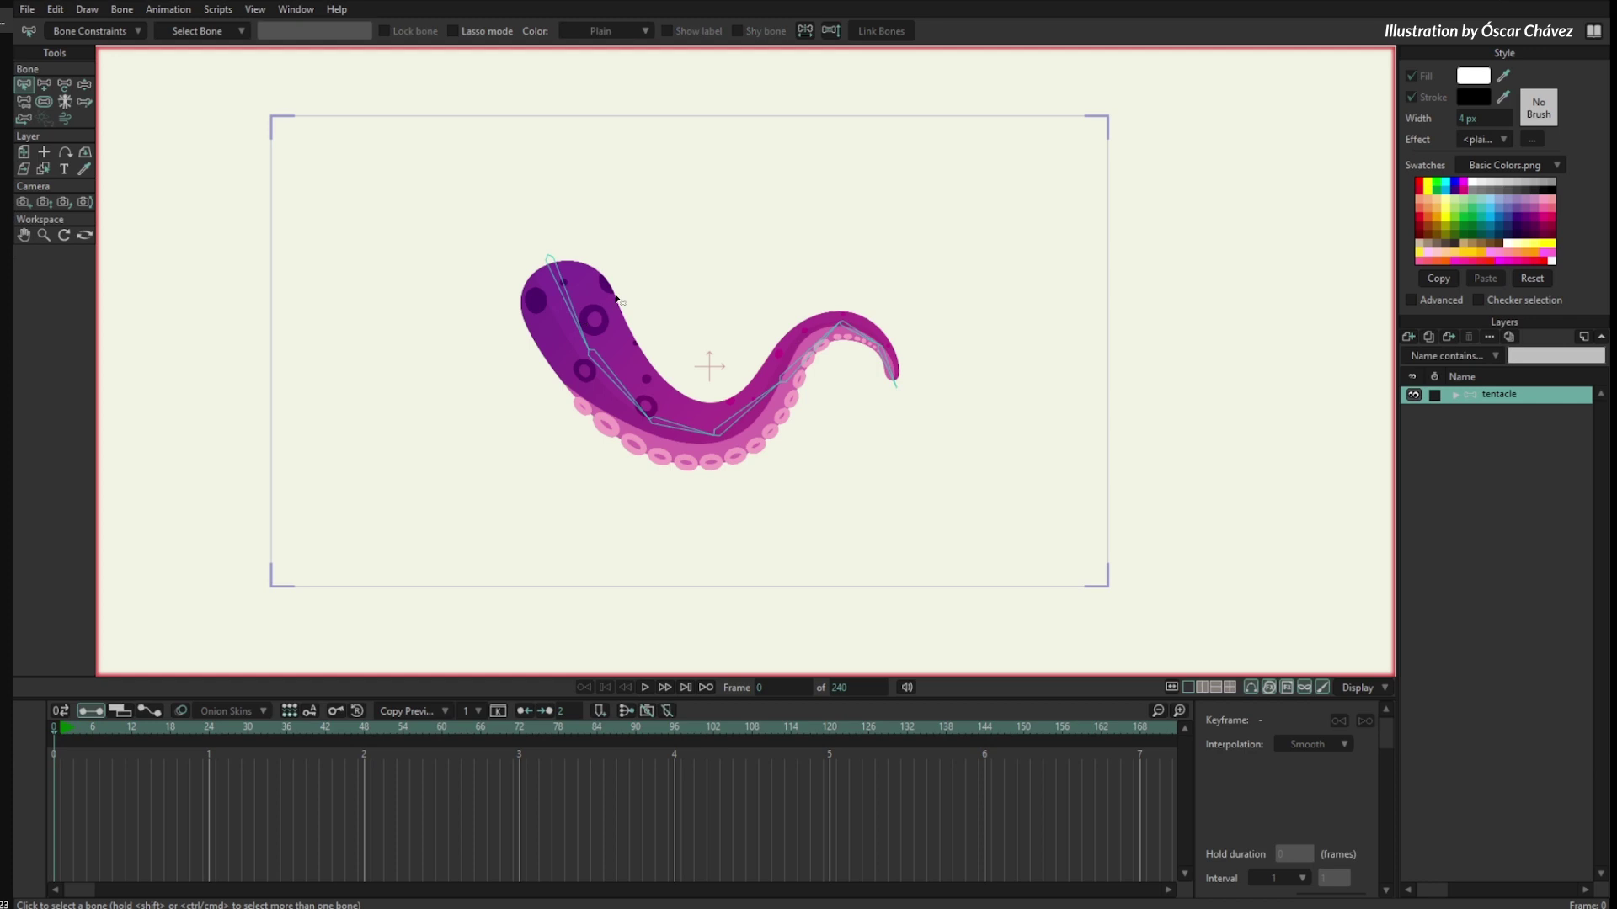
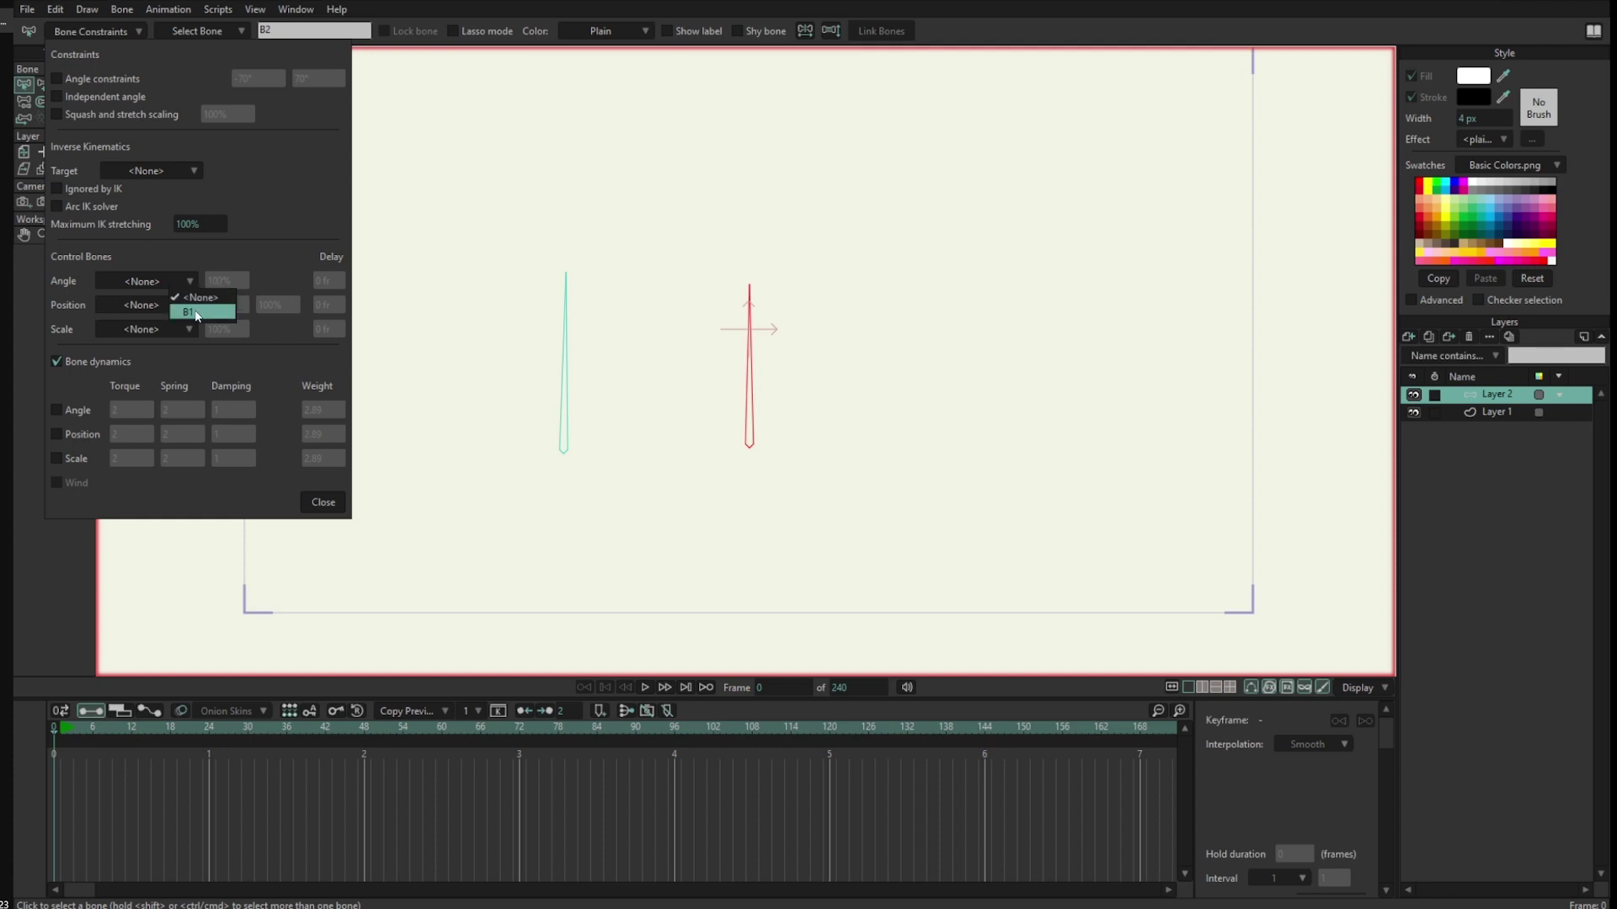
# Assign B1 as bone B2's Angle, Position and Scale control bone on Layer 2.
pyautogui.click(190, 311)
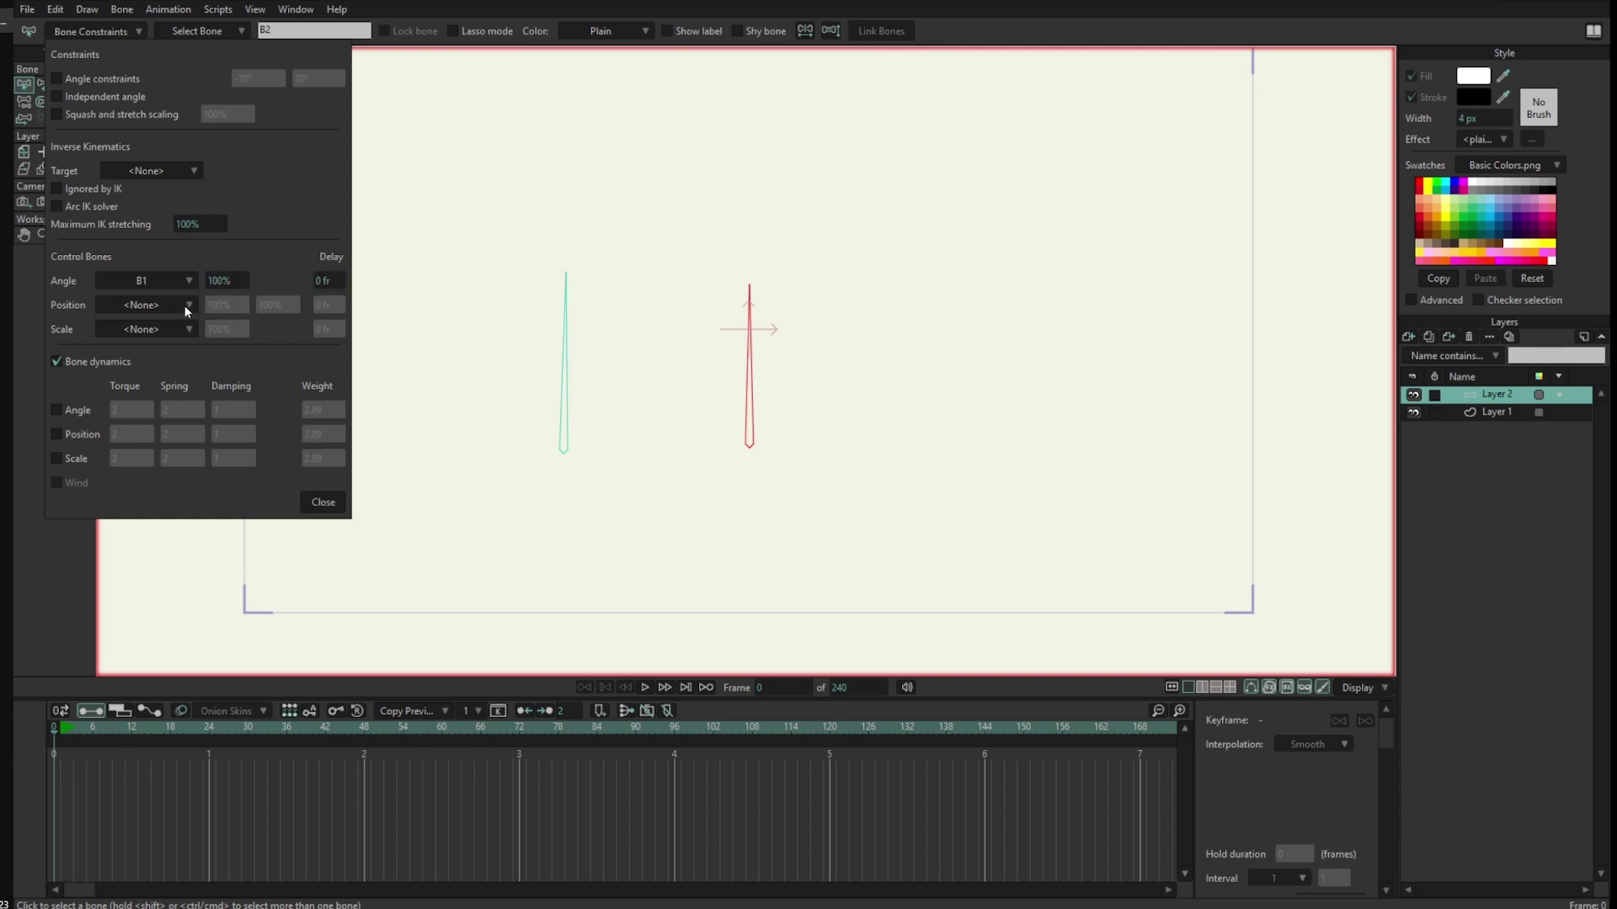
pyautogui.click(184, 310)
pyautogui.click(185, 335)
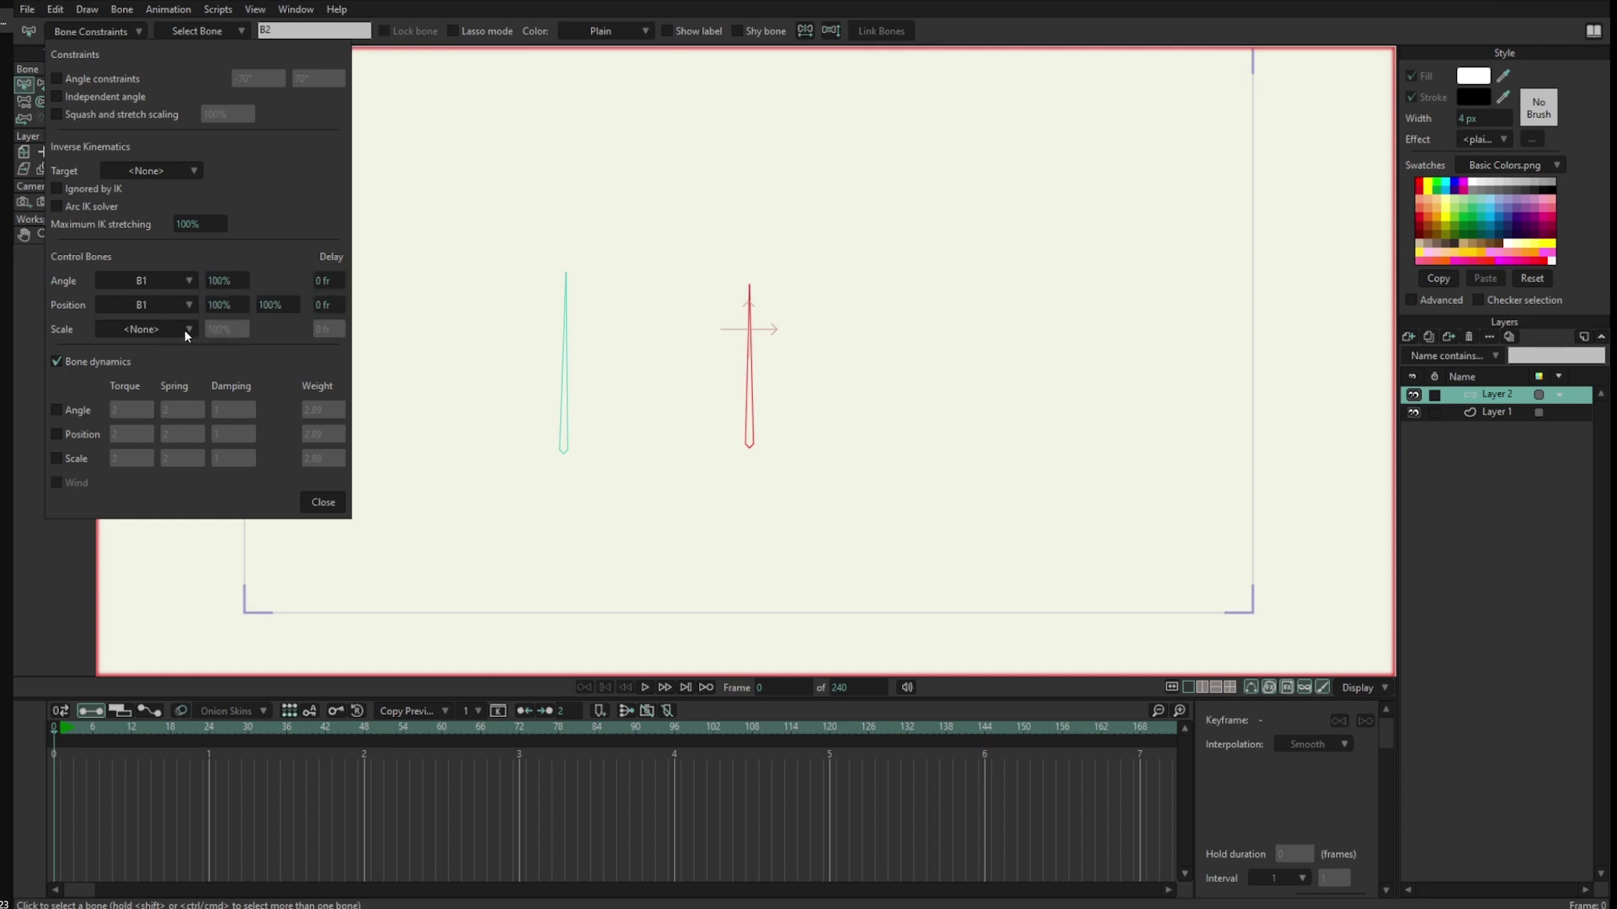
pyautogui.click(185, 332)
pyautogui.click(187, 364)
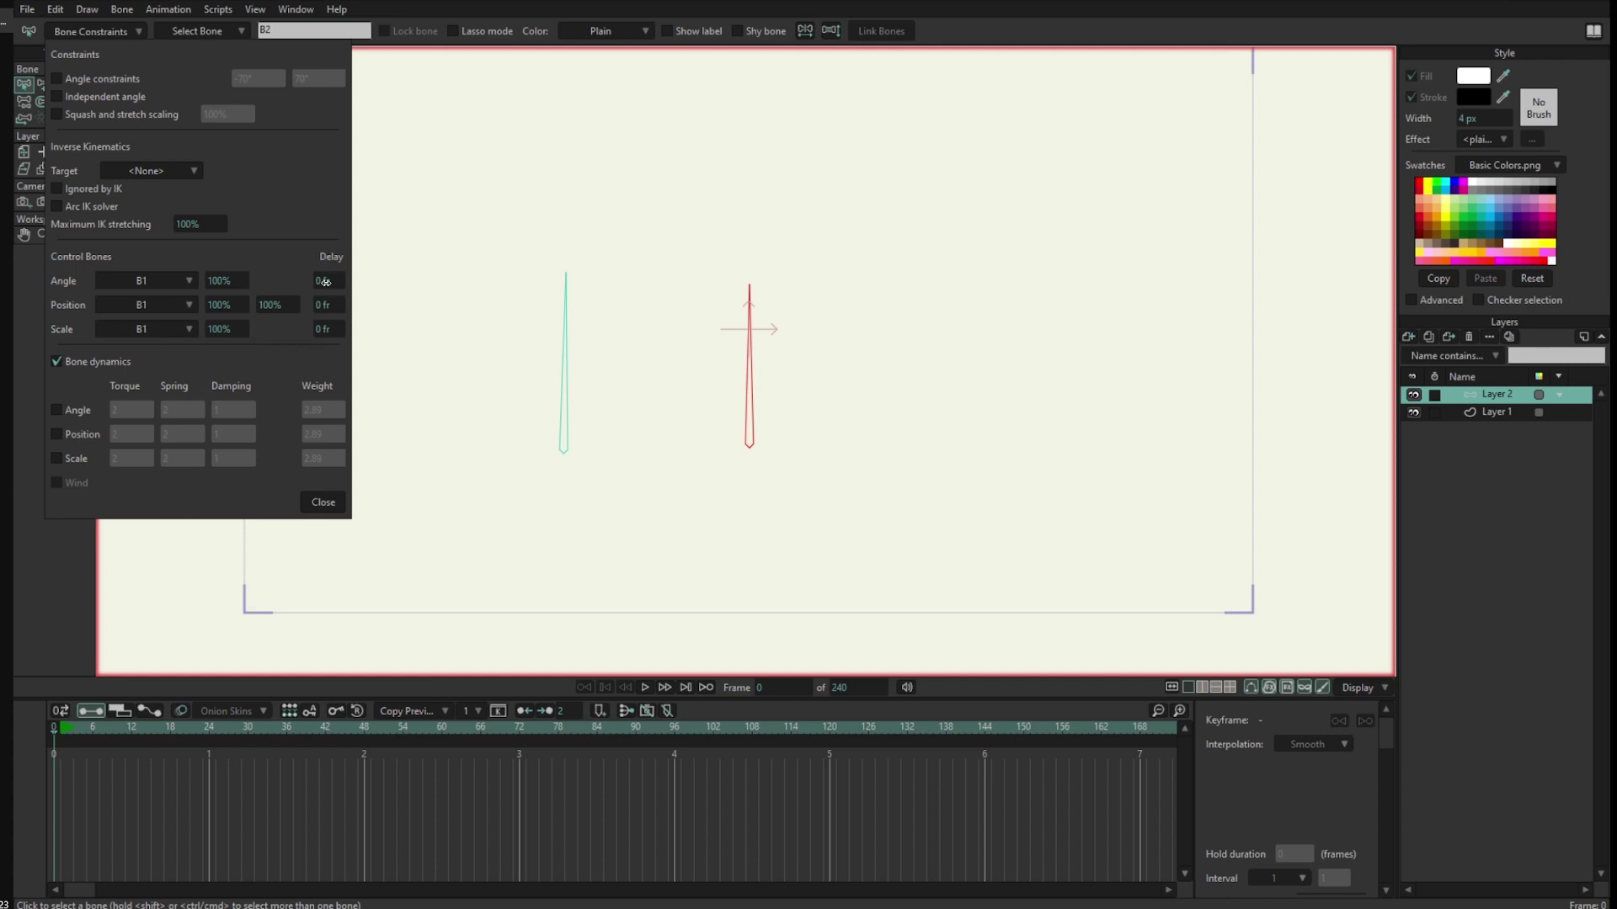
# Adjust the delay values of B2's Angle, Position and Scale control bones and close the bone constraints.
pyautogui.moveTo(325, 281); pyautogui.dragTo(314, 295)
pyautogui.click(330, 335)
pyautogui.moveTo(328, 310); pyautogui.dragTo(312, 339)
pyautogui.click(321, 505)
# Move control bone B1 straight up at frame 15.
pyautogui.click(153, 735)
pyautogui.click(565, 440)
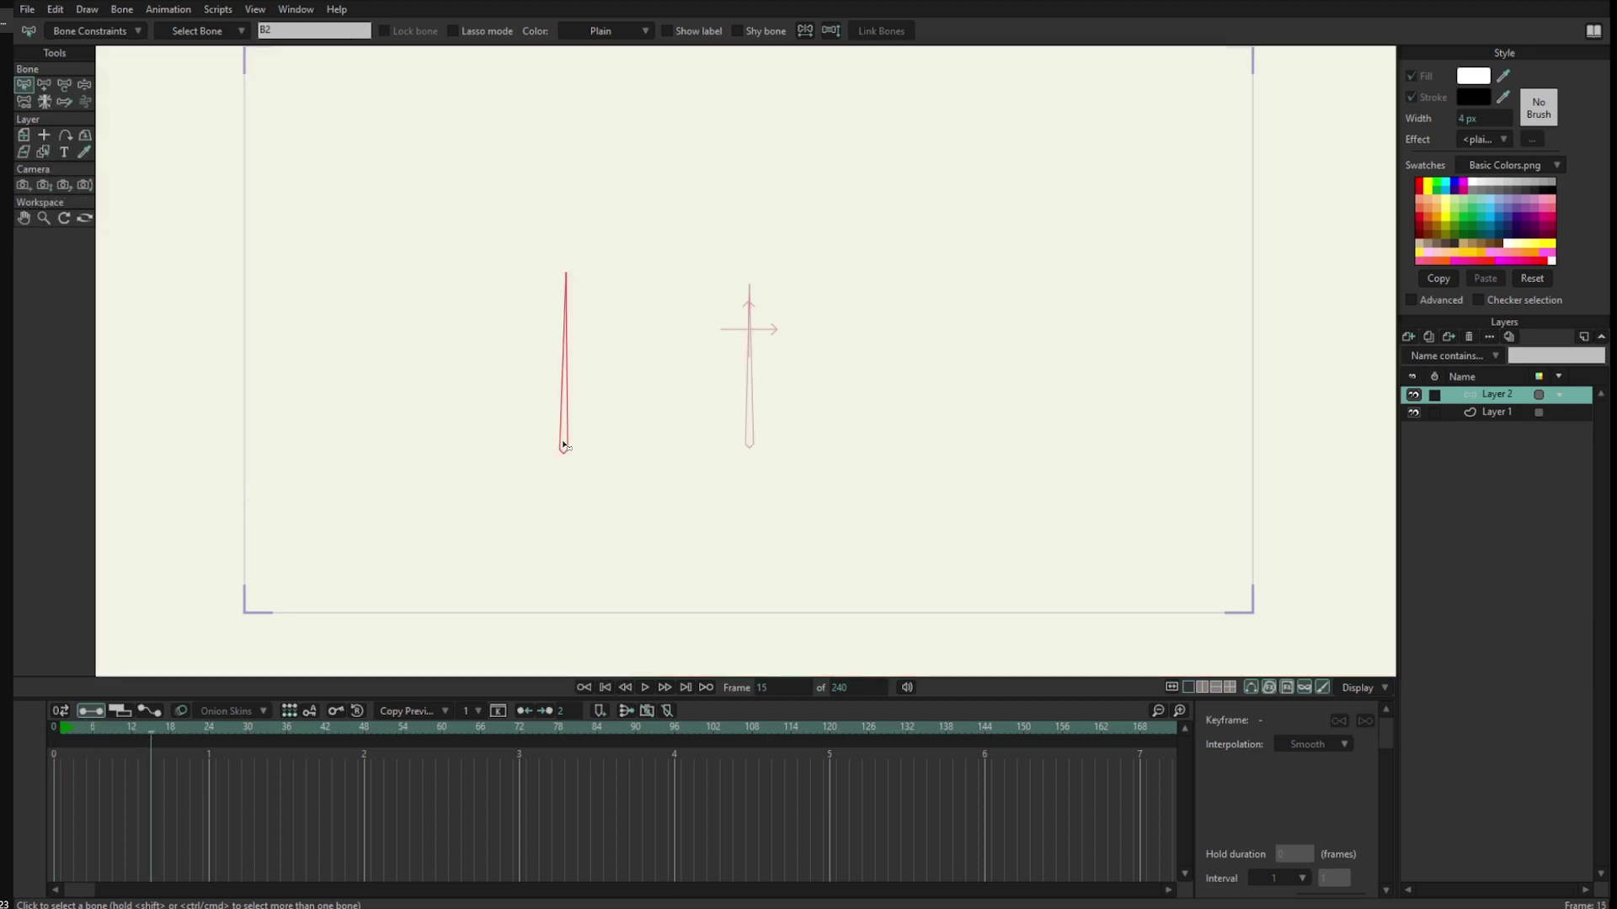
pyautogui.press('t')
pyautogui.moveTo(565, 441); pyautogui.dragTo(564, 304)
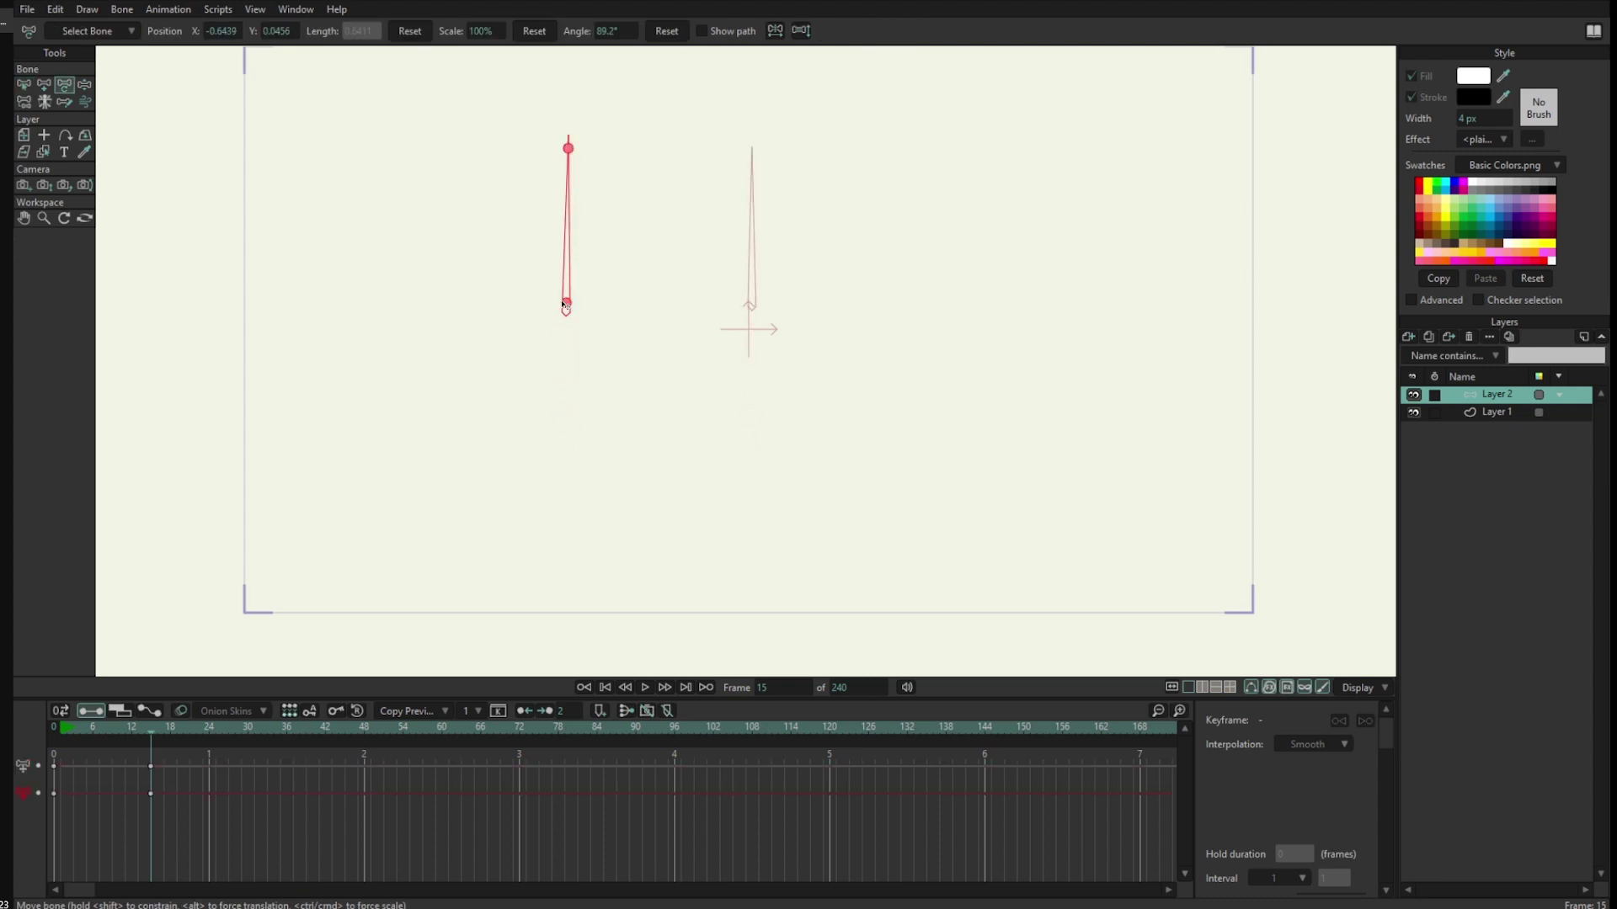
# Rotate bone B1 to the right at frame 27, to the left at frame 51 and to about 63.7° at frame 57.
pyautogui.moveTo(53, 735); pyautogui.dragTo(228, 792)
pyautogui.moveTo(566, 181); pyautogui.dragTo(611, 255)
pyautogui.moveTo(67, 731); pyautogui.dragTo(207, 715)
pyautogui.moveTo(62, 739); pyautogui.dragTo(383, 762)
pyautogui.moveTo(629, 231); pyautogui.dragTo(405, 266)
pyautogui.moveTo(97, 746); pyautogui.dragTo(421, 779)
pyautogui.moveTo(486, 302); pyautogui.dragTo(590, 262)
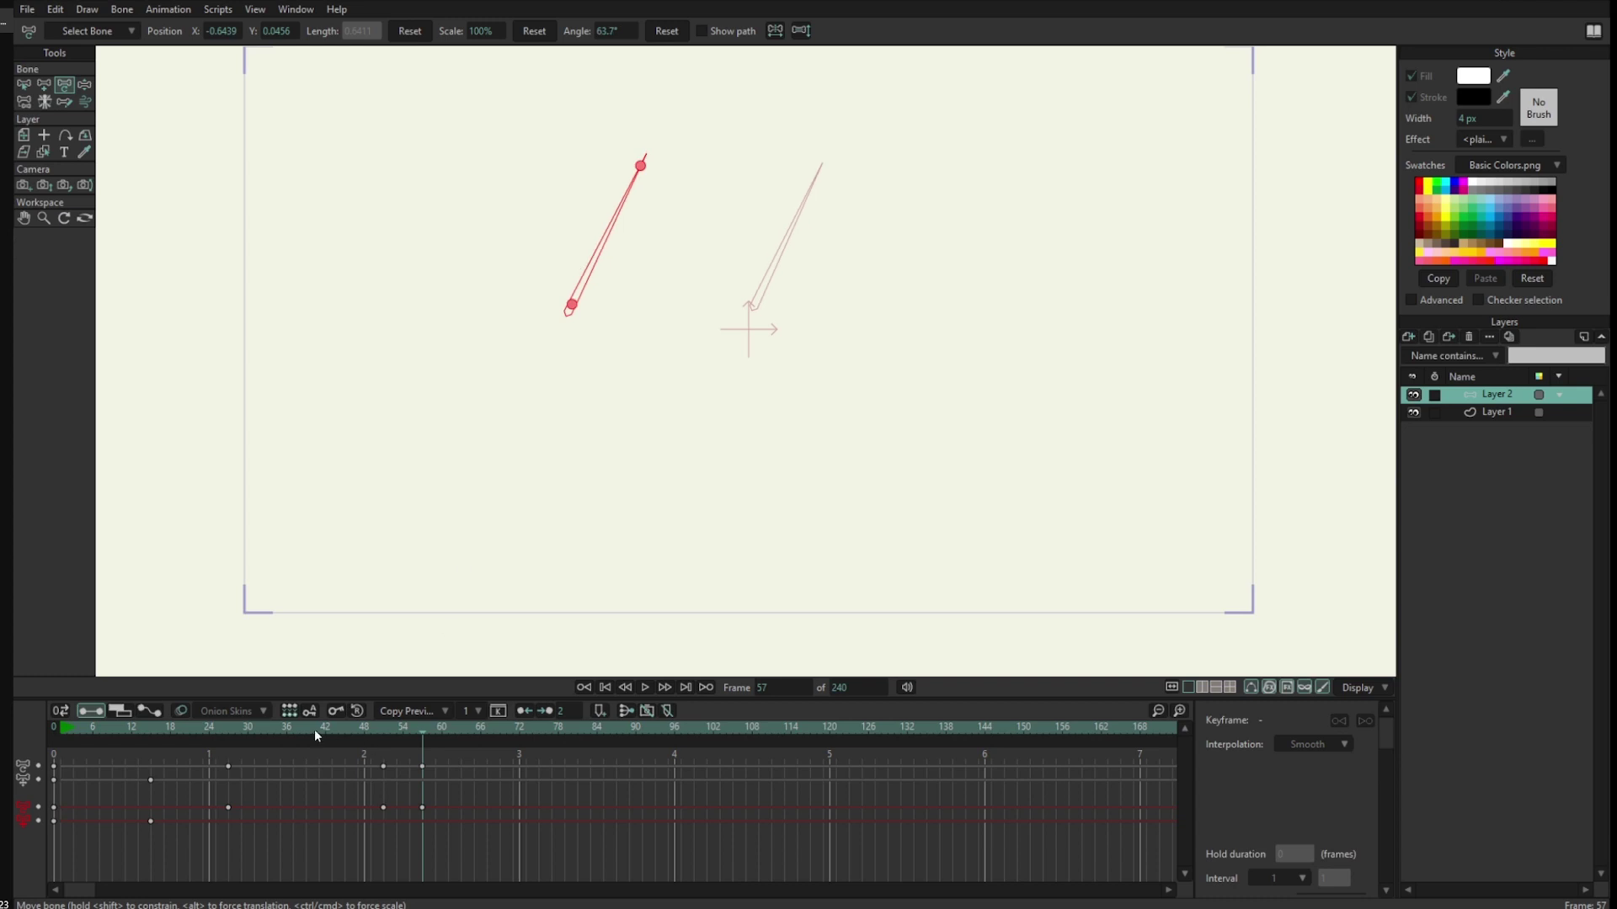
# Shift B1's frame 57 rotation keyframe to frame 61 and preview the motion around frame 36.
pyautogui.moveTo(322, 737); pyautogui.dragTo(447, 808)
pyautogui.moveTo(478, 755); pyautogui.dragTo(487, 755)
pyautogui.click(312, 729)
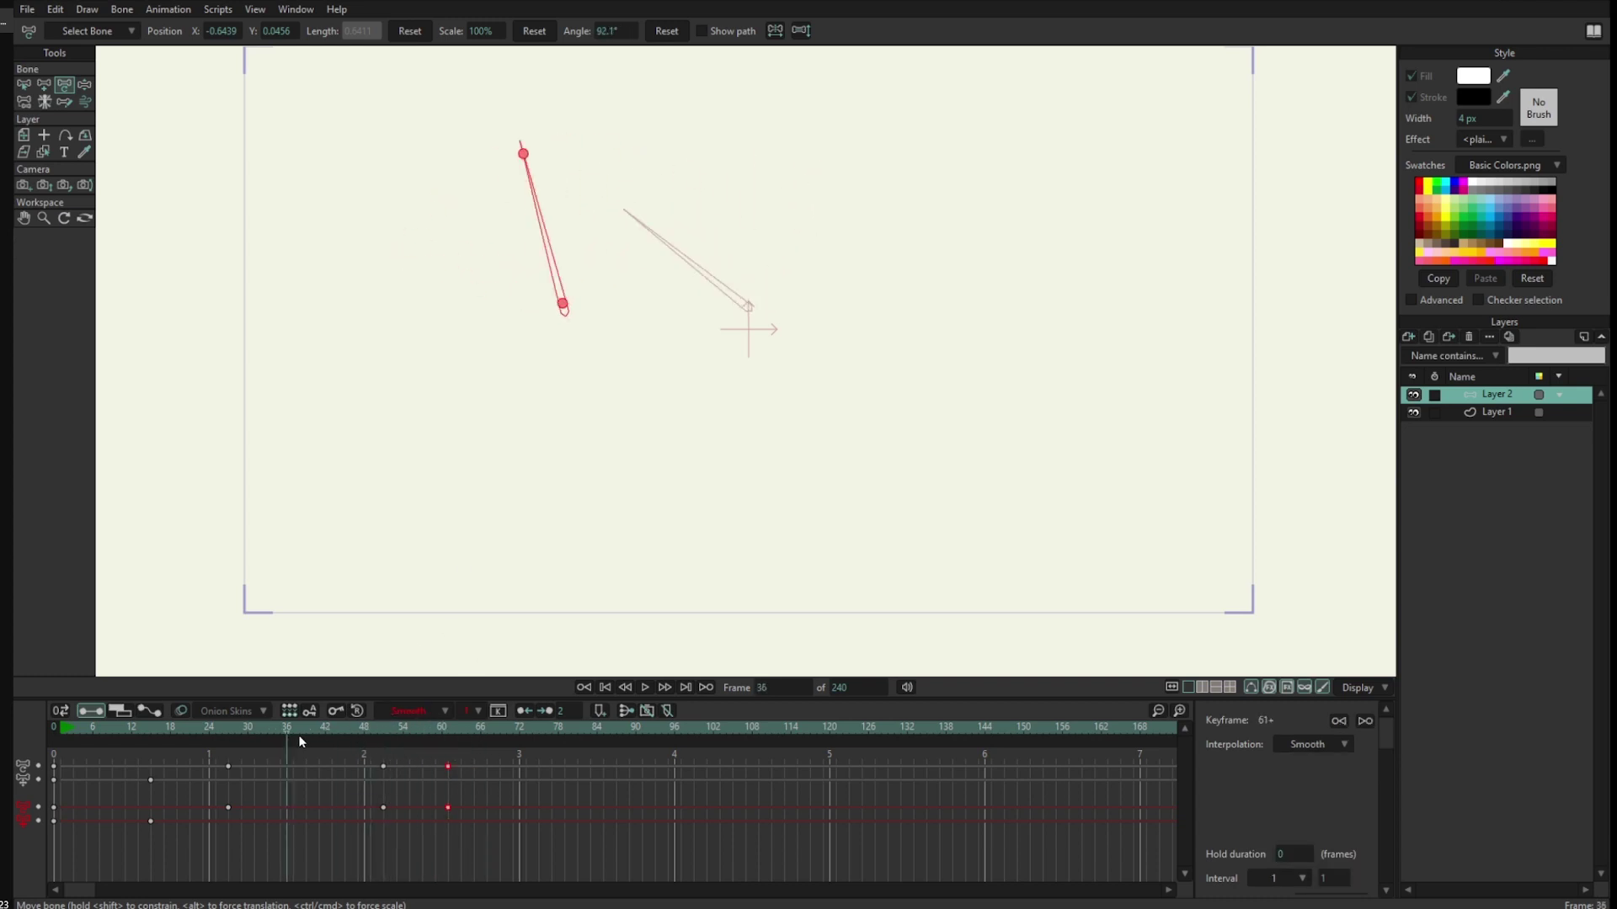
# Shorten bone B1 at frame 40, scale it to about 108.4% at frame 50, and preview the motion to frame 69.
pyautogui.moveTo(524, 155); pyautogui.dragTo(520, 227)
pyautogui.moveTo(143, 732); pyautogui.dragTo(377, 749)
pyautogui.moveTo(543, 305); pyautogui.dragTo(597, 332)
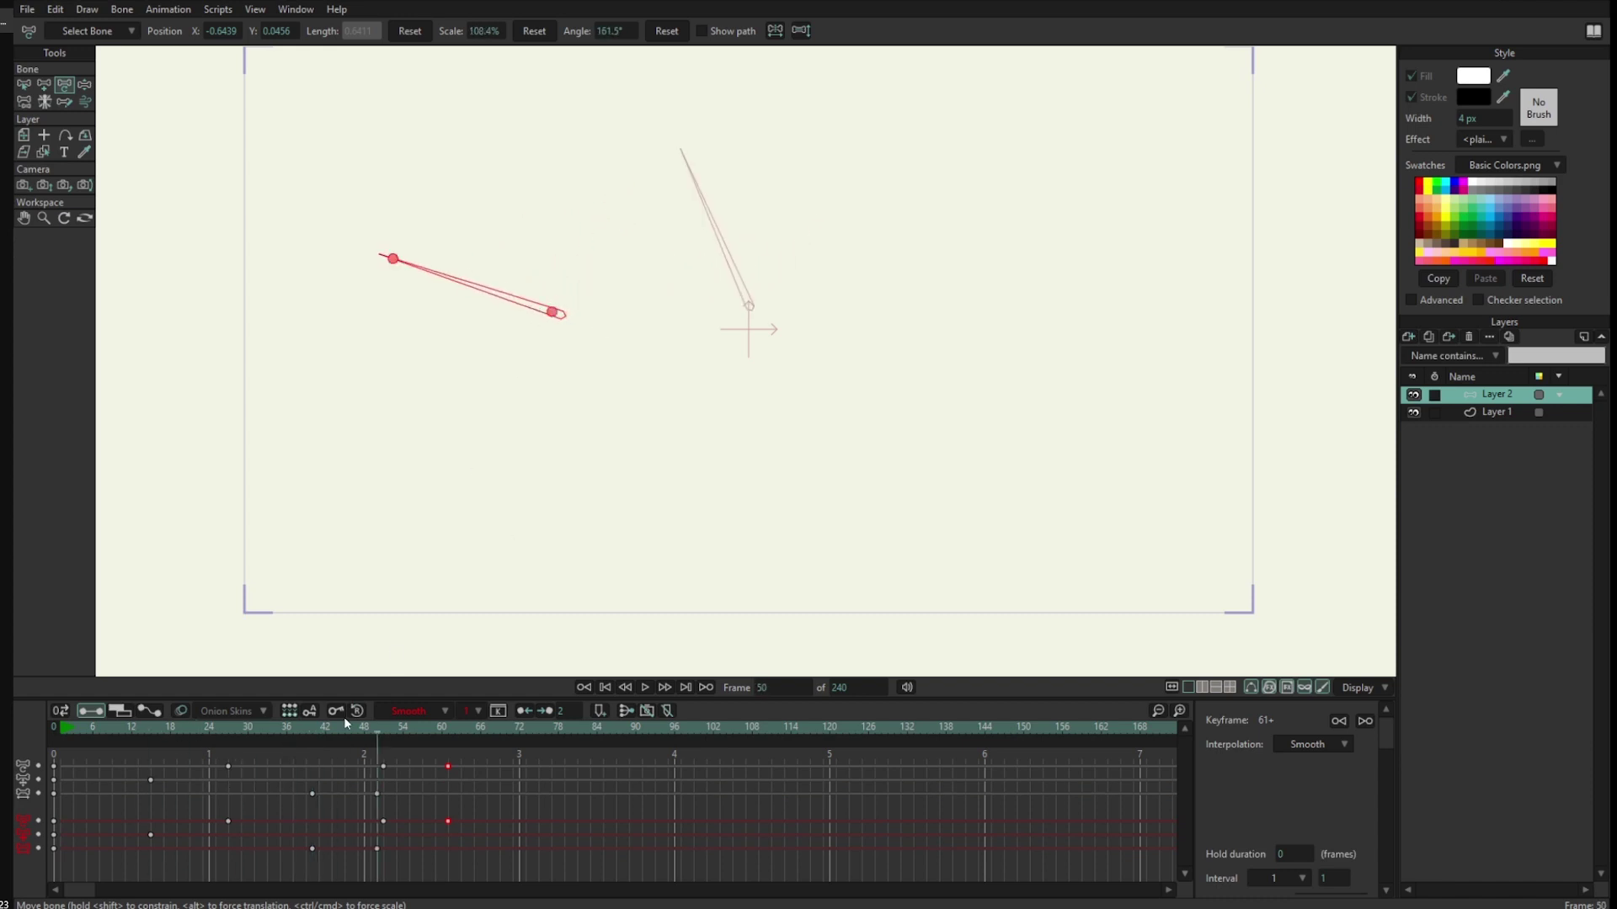
pyautogui.moveTo(344, 716); pyautogui.dragTo(500, 771)
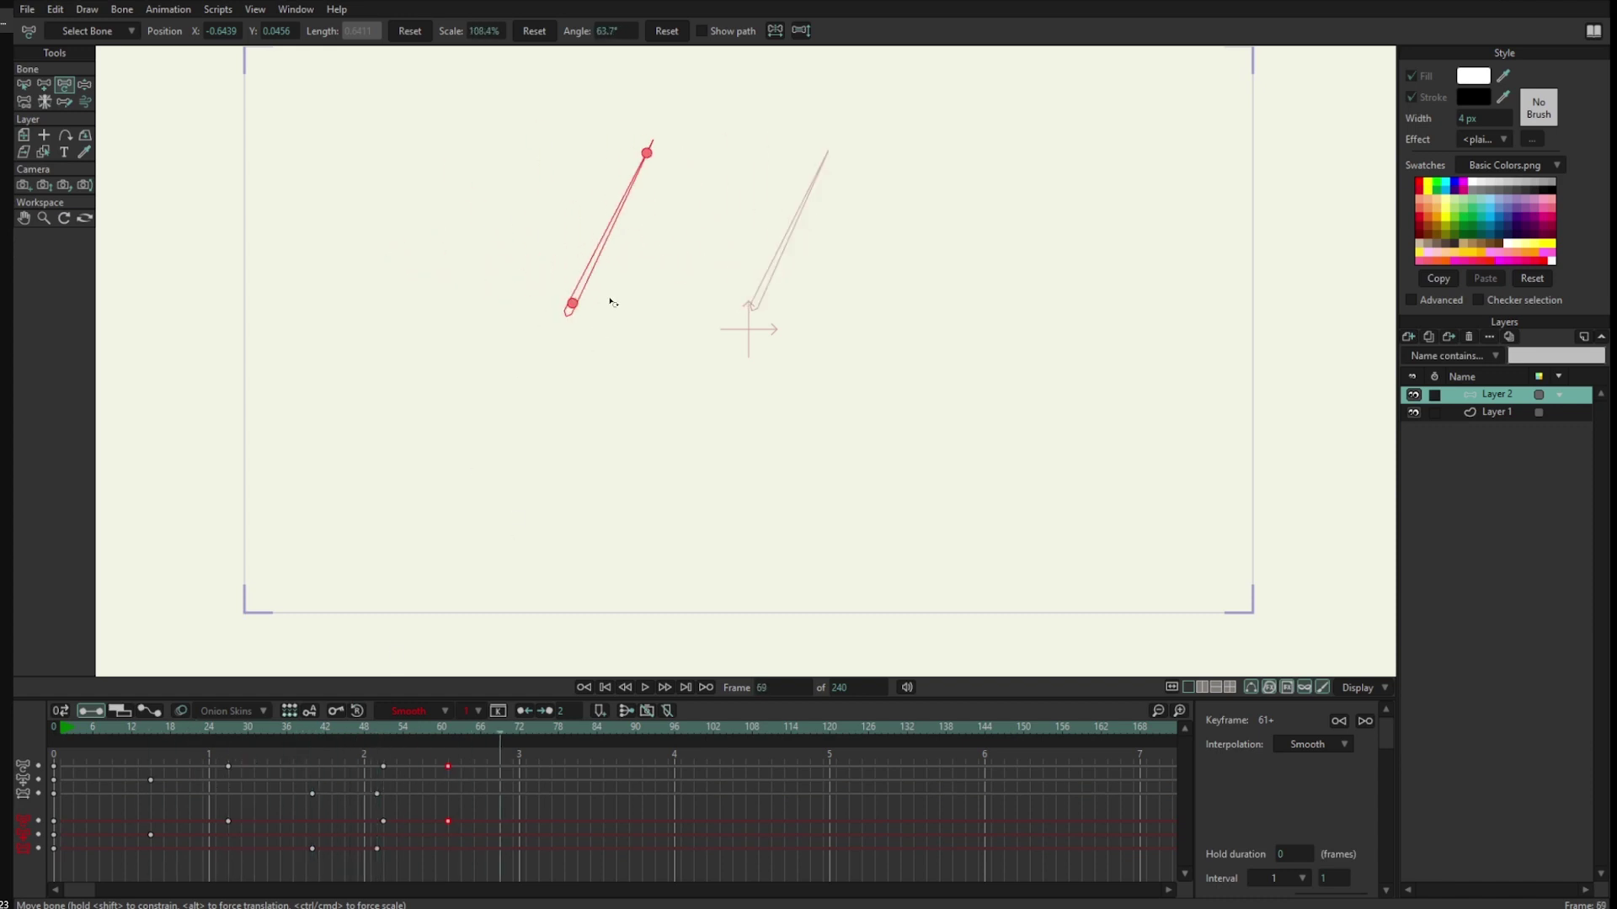
# Rotate bone B1 to about 78.4° at frame 82 and move it straight down at frame 97.
pyautogui.moveTo(169, 729); pyautogui.dragTo(514, 769)
pyautogui.moveTo(618, 217); pyautogui.dragTo(540, 212)
pyautogui.moveTo(384, 729); pyautogui.dragTo(679, 779)
pyautogui.moveTo(561, 245); pyautogui.dragTo(559, 383)
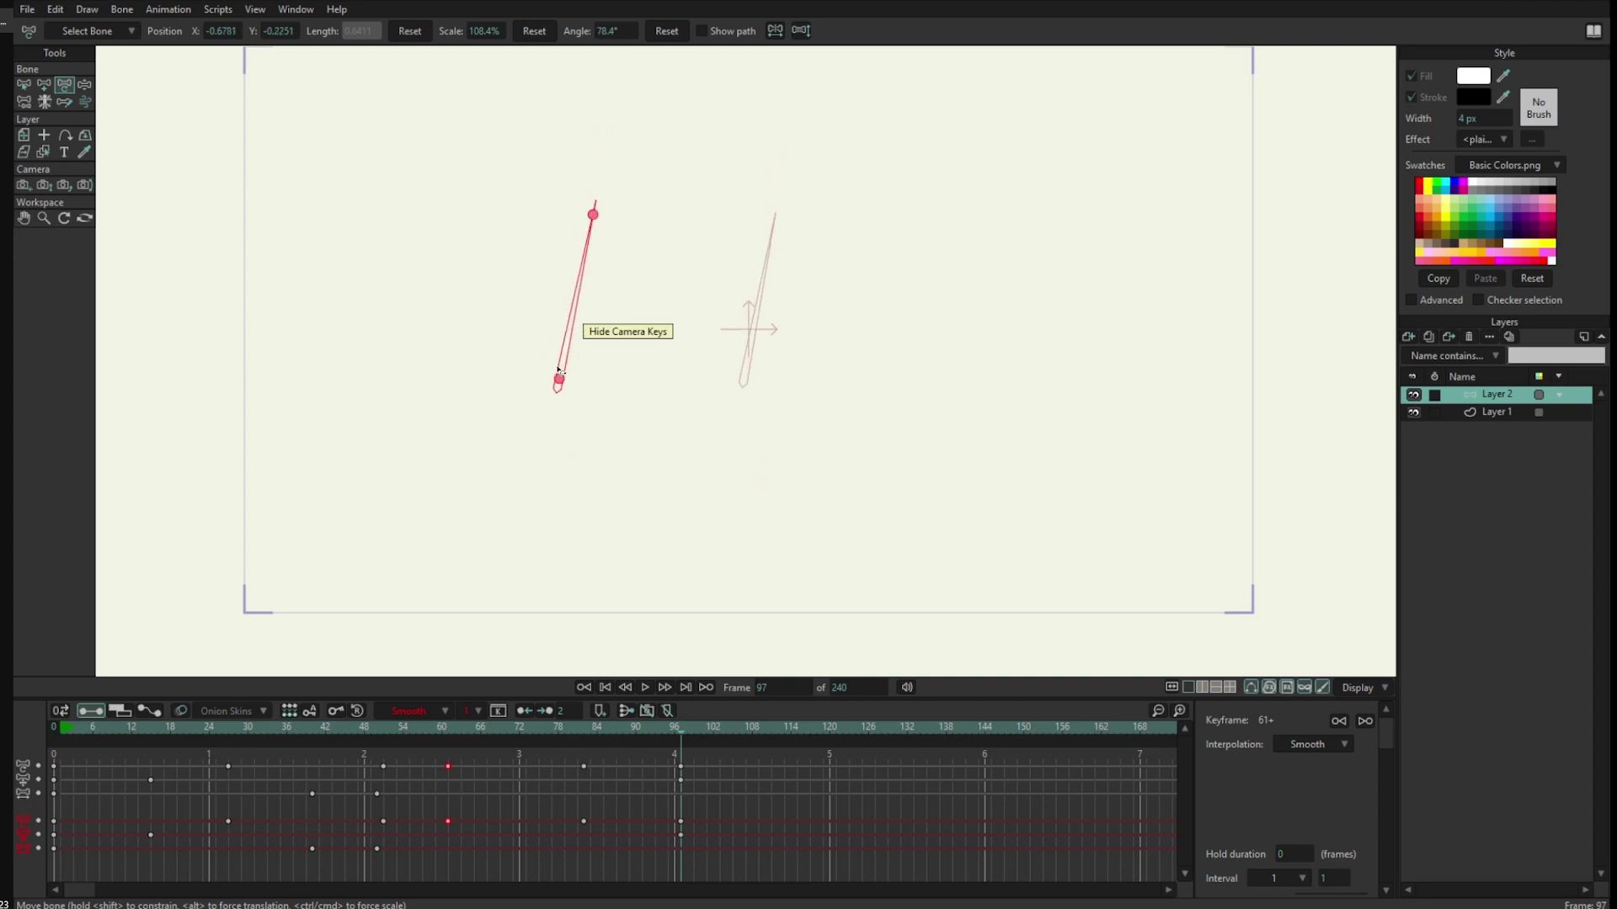
# Step through the animation frame by frame from the start to examine how the second bone follows B1.
pyautogui.moveTo(78, 729); pyautogui.dragTo(47, 768)
pyautogui.press('Right')
pyautogui.press('Right')
pyautogui.press('Right')
pyautogui.press('Right')
pyautogui.press('Right')
pyautogui.press('Right')
pyautogui.press('Right')
pyautogui.press('Right')
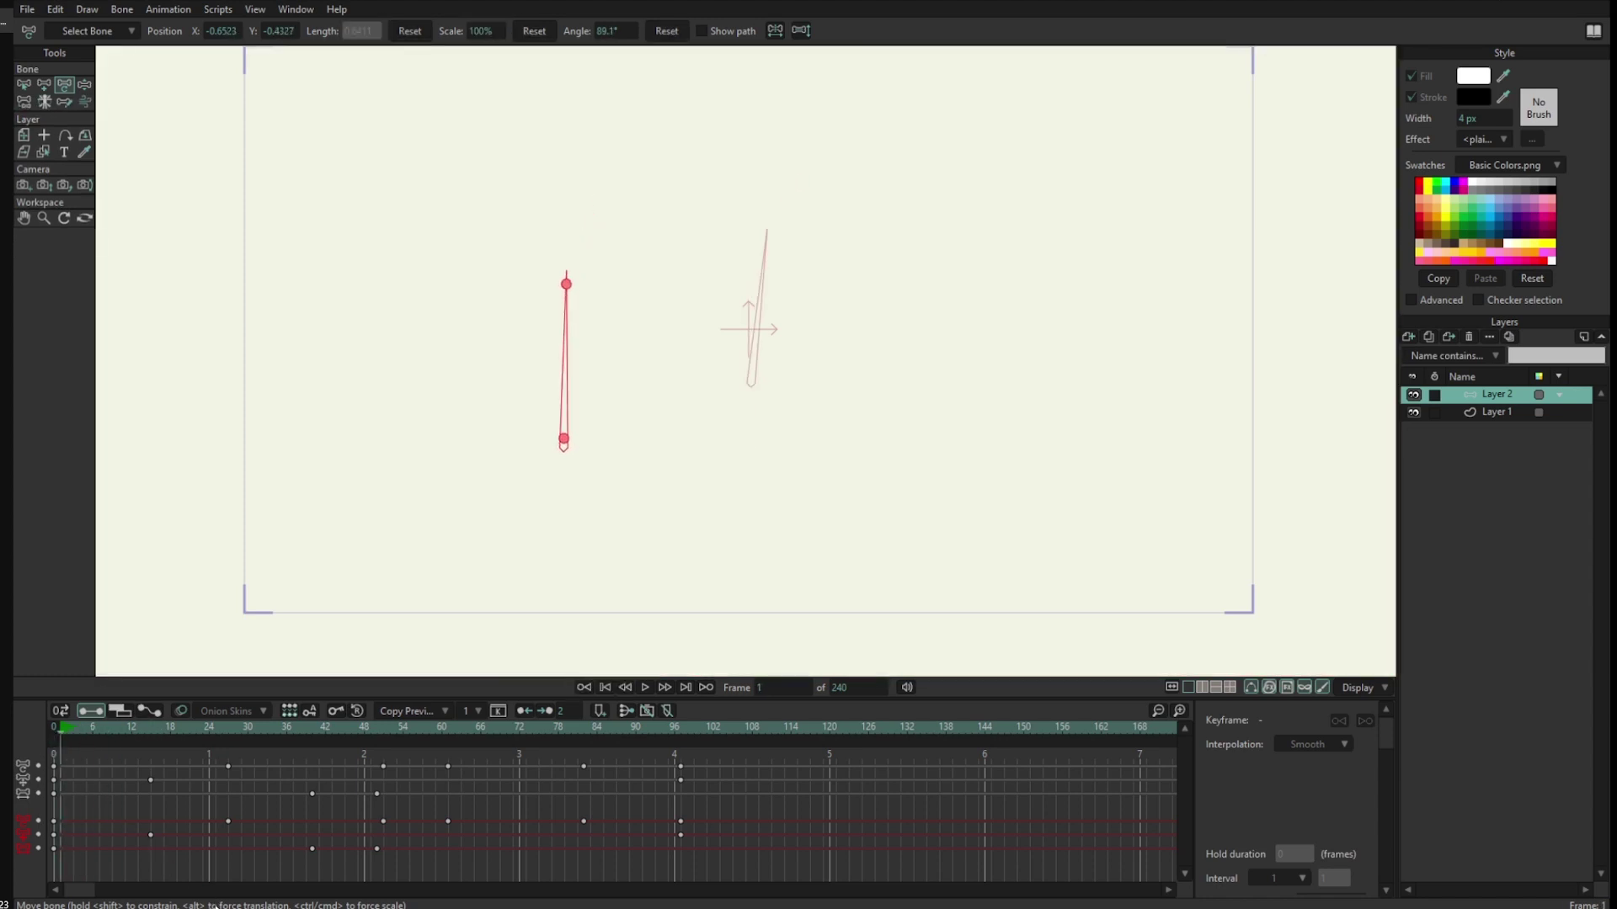
pyautogui.moveTo(150, 784)
pyautogui.mouseDown()
pyautogui.moveTo(52, 758)
pyautogui.moveTo(101, 747)
pyautogui.moveTo(88, 755)
pyautogui.moveTo(152, 781)
pyautogui.mouseUp()
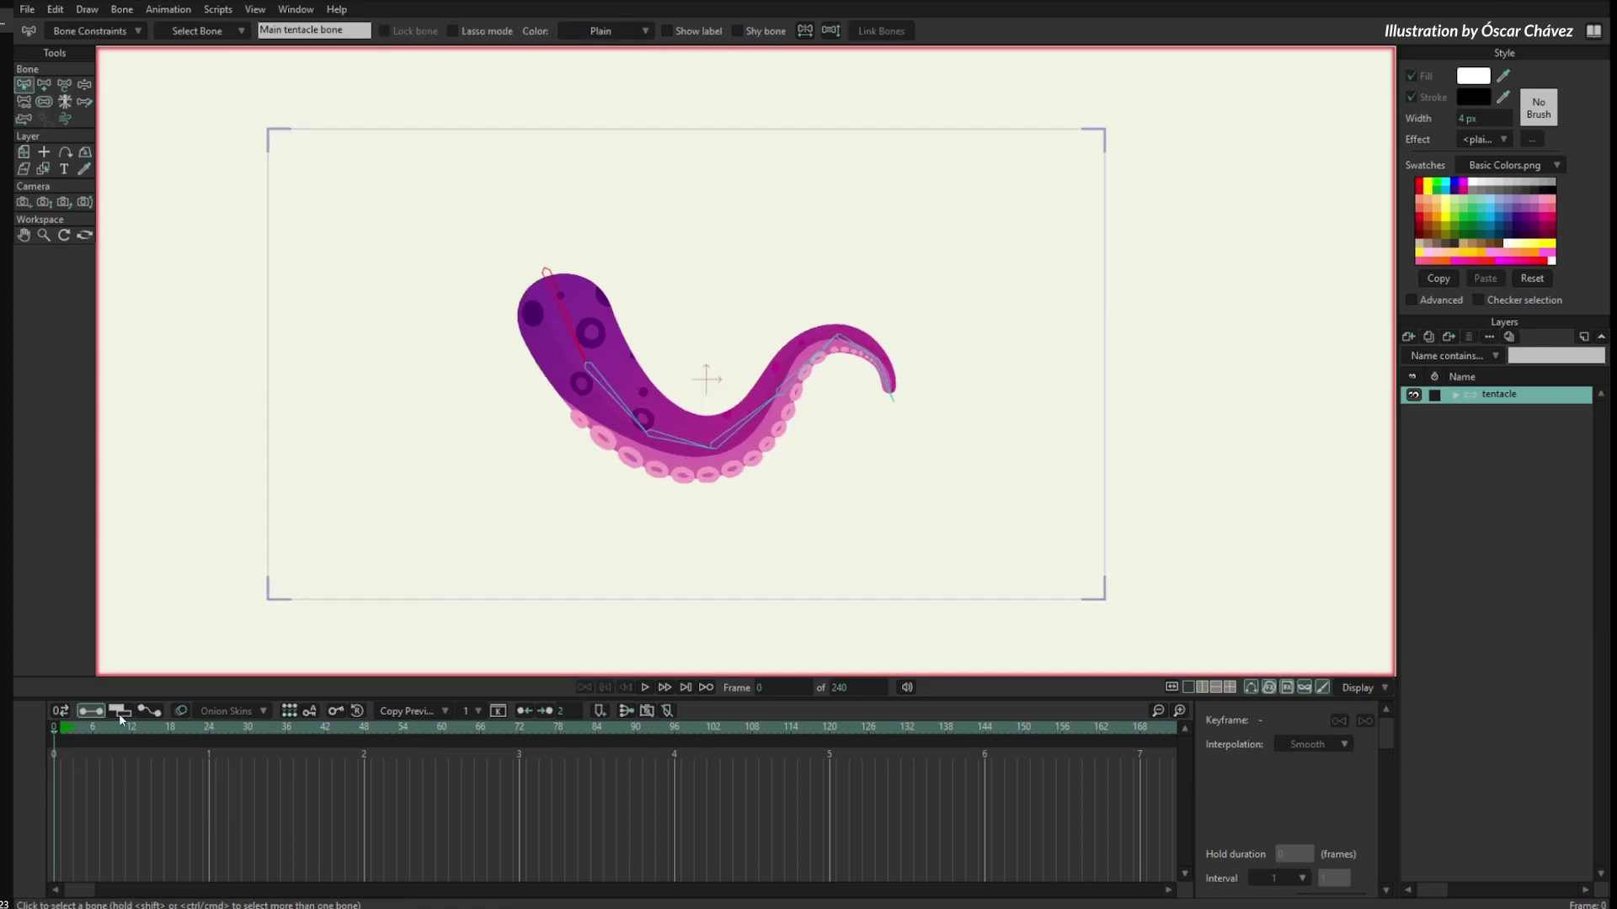
# Run the Delayed Constraints script on all tentacle bones from B2 to the tip with a 4-frame delay.
pyautogui.moveTo(620, 256); pyautogui.dragTo(955, 533)
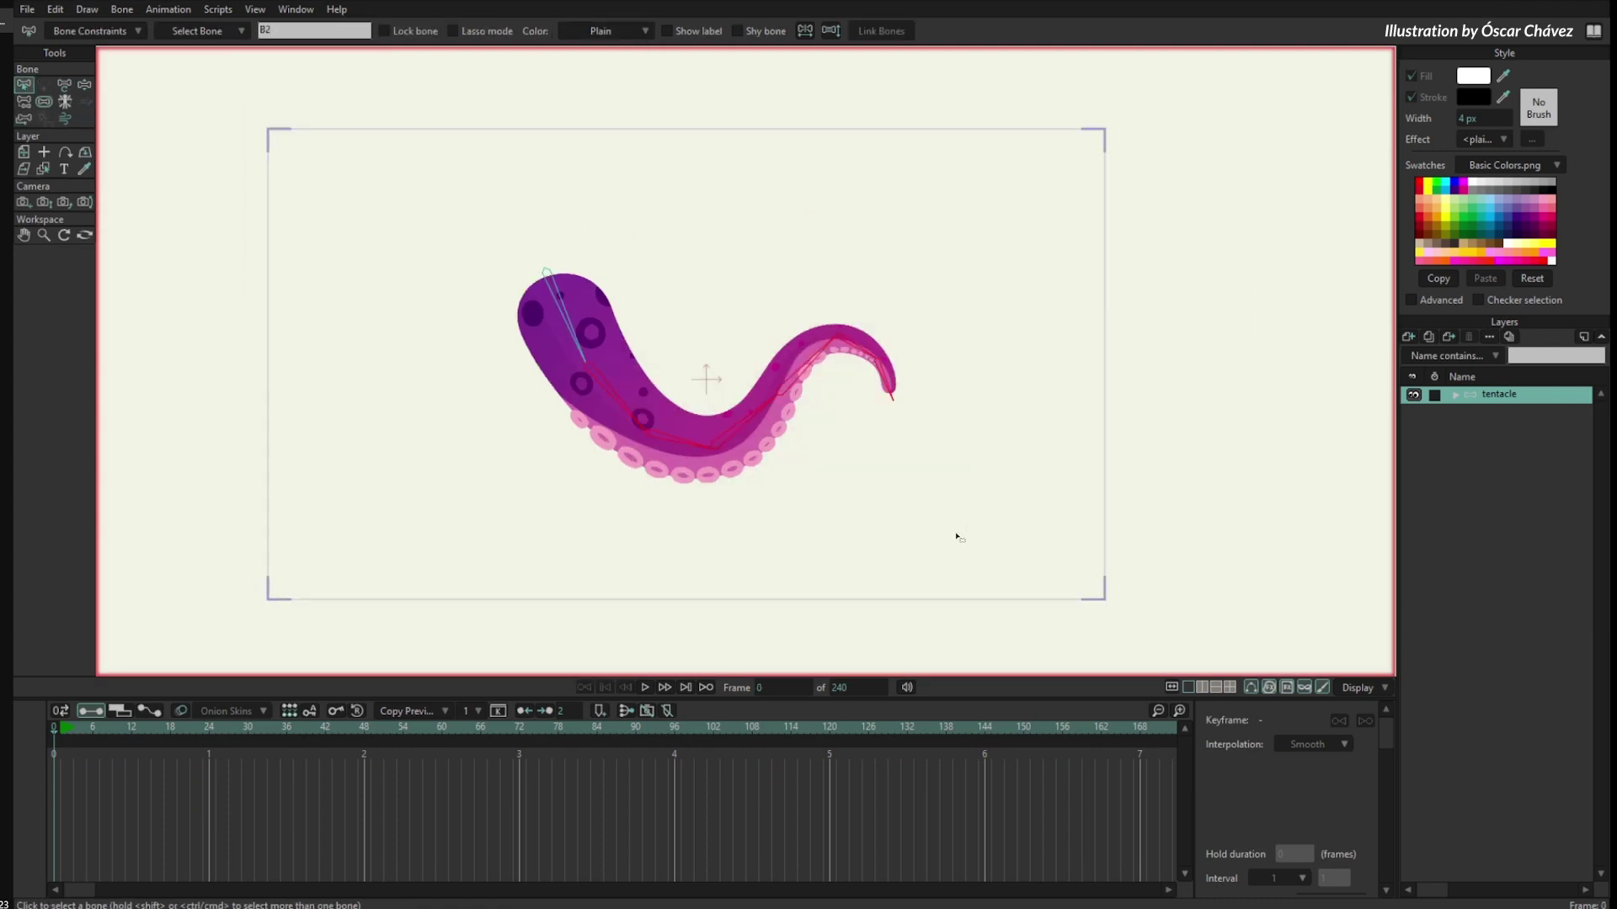
pyautogui.click(218, 10)
pyautogui.moveTo(324, 56)
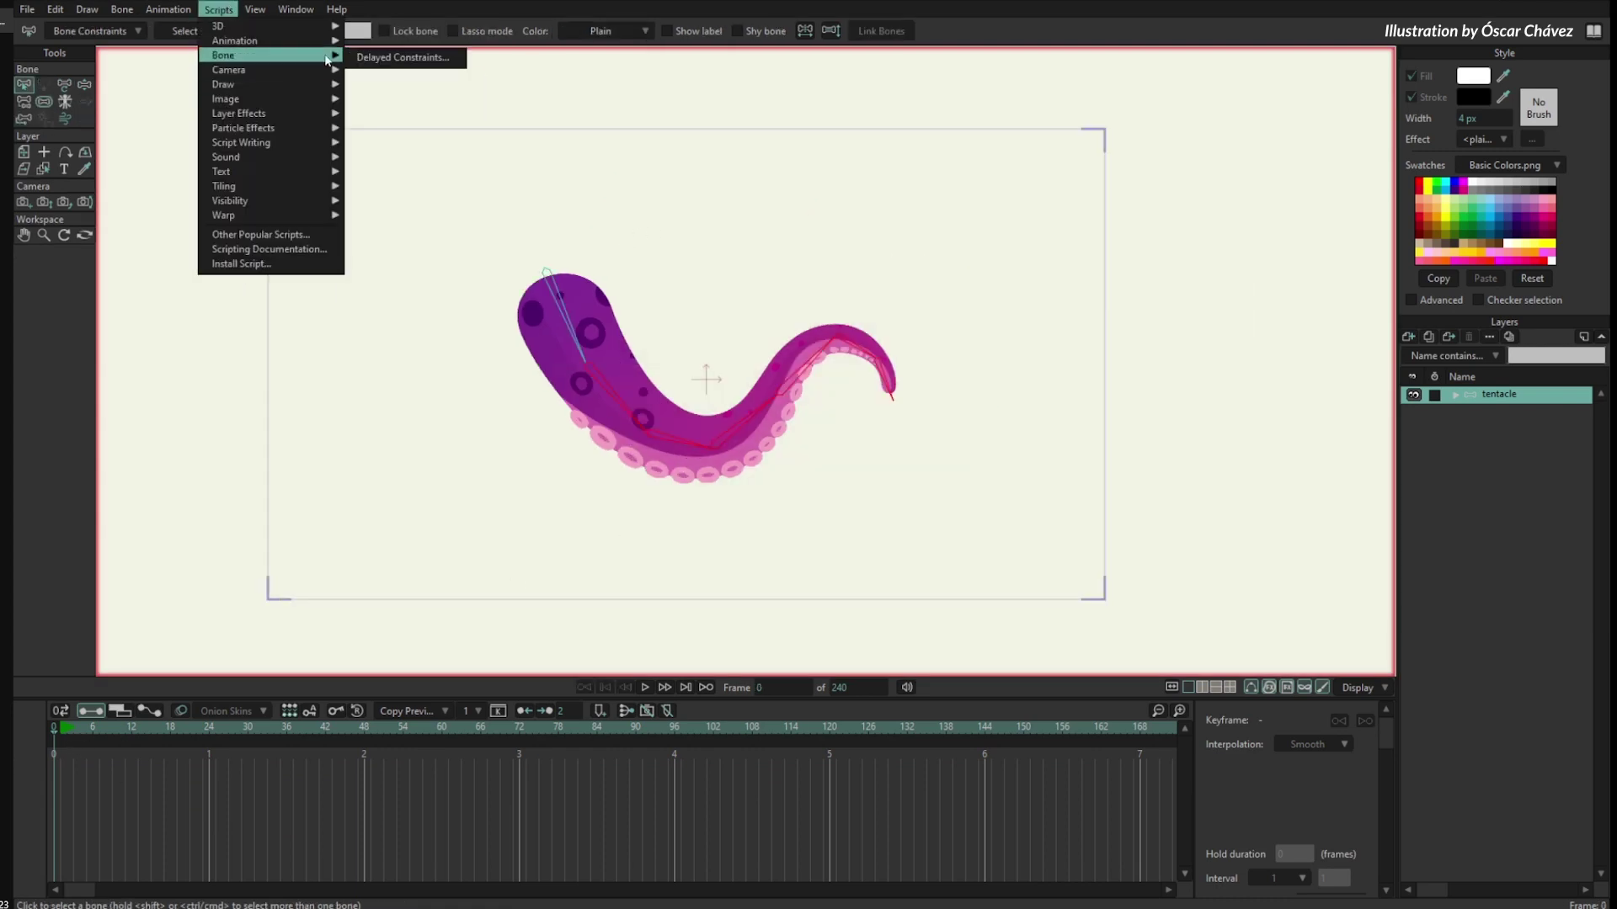
pyautogui.click(413, 57)
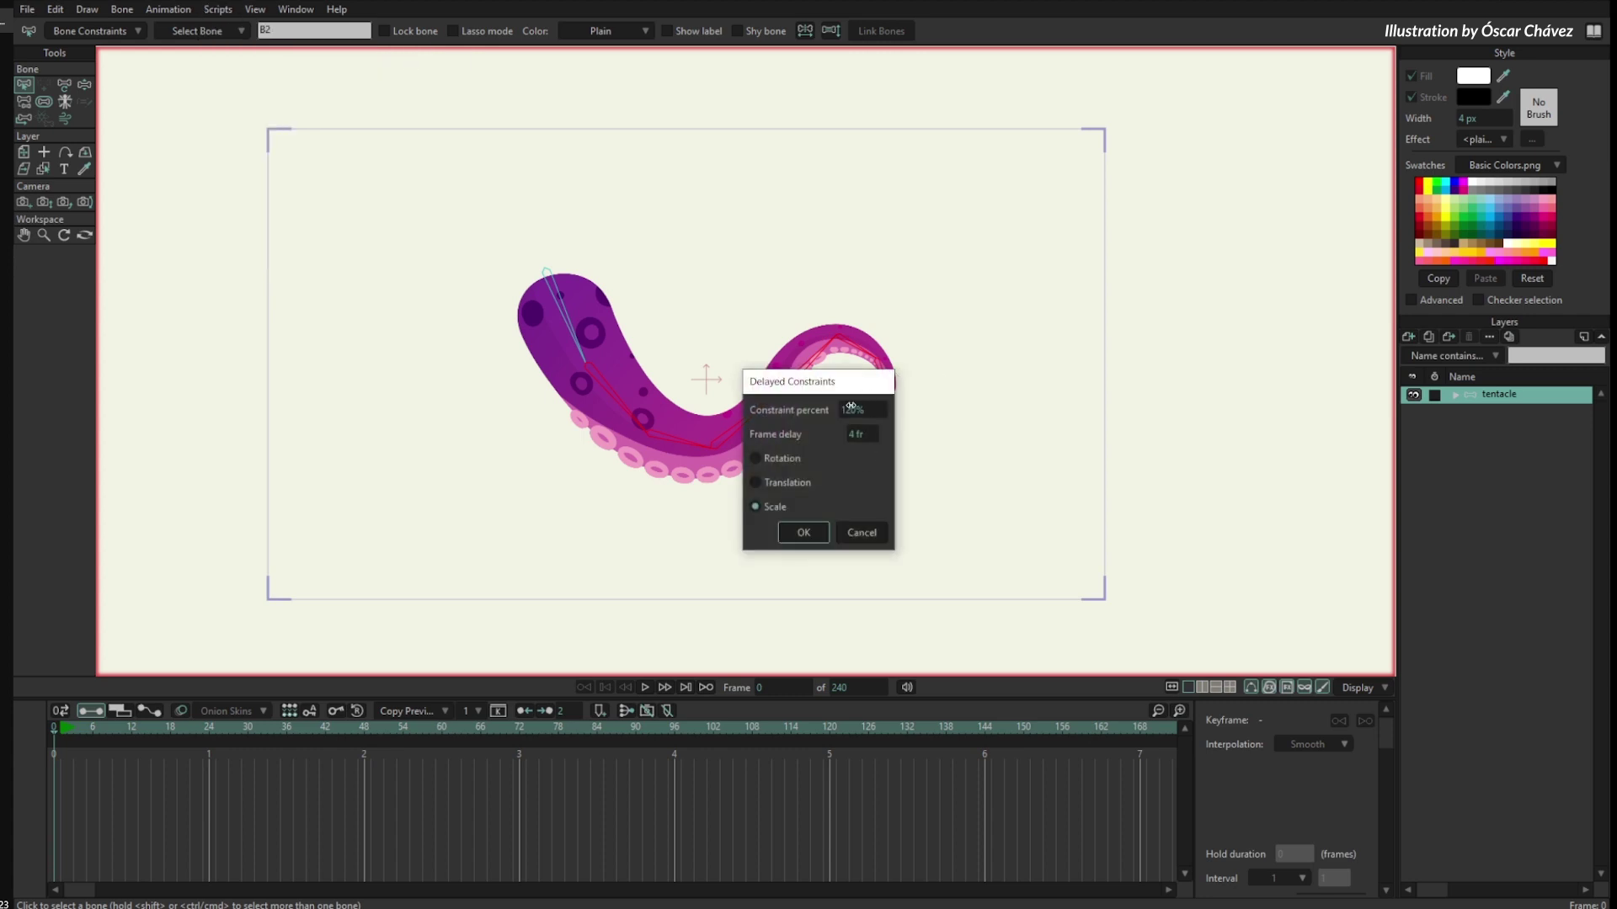
pyautogui.click(795, 535)
# Rotate the main tentacle bone upward at frame 20 and downward to about 274.6° at frame 38.
pyautogui.moveTo(126, 729); pyautogui.dragTo(184, 731)
pyautogui.click(603, 346)
pyautogui.press('t')
pyautogui.moveTo(582, 332); pyautogui.dragTo(624, 288)
pyautogui.moveTo(202, 727); pyautogui.dragTo(299, 731)
pyautogui.moveTo(602, 298); pyautogui.dragTo(539, 375)
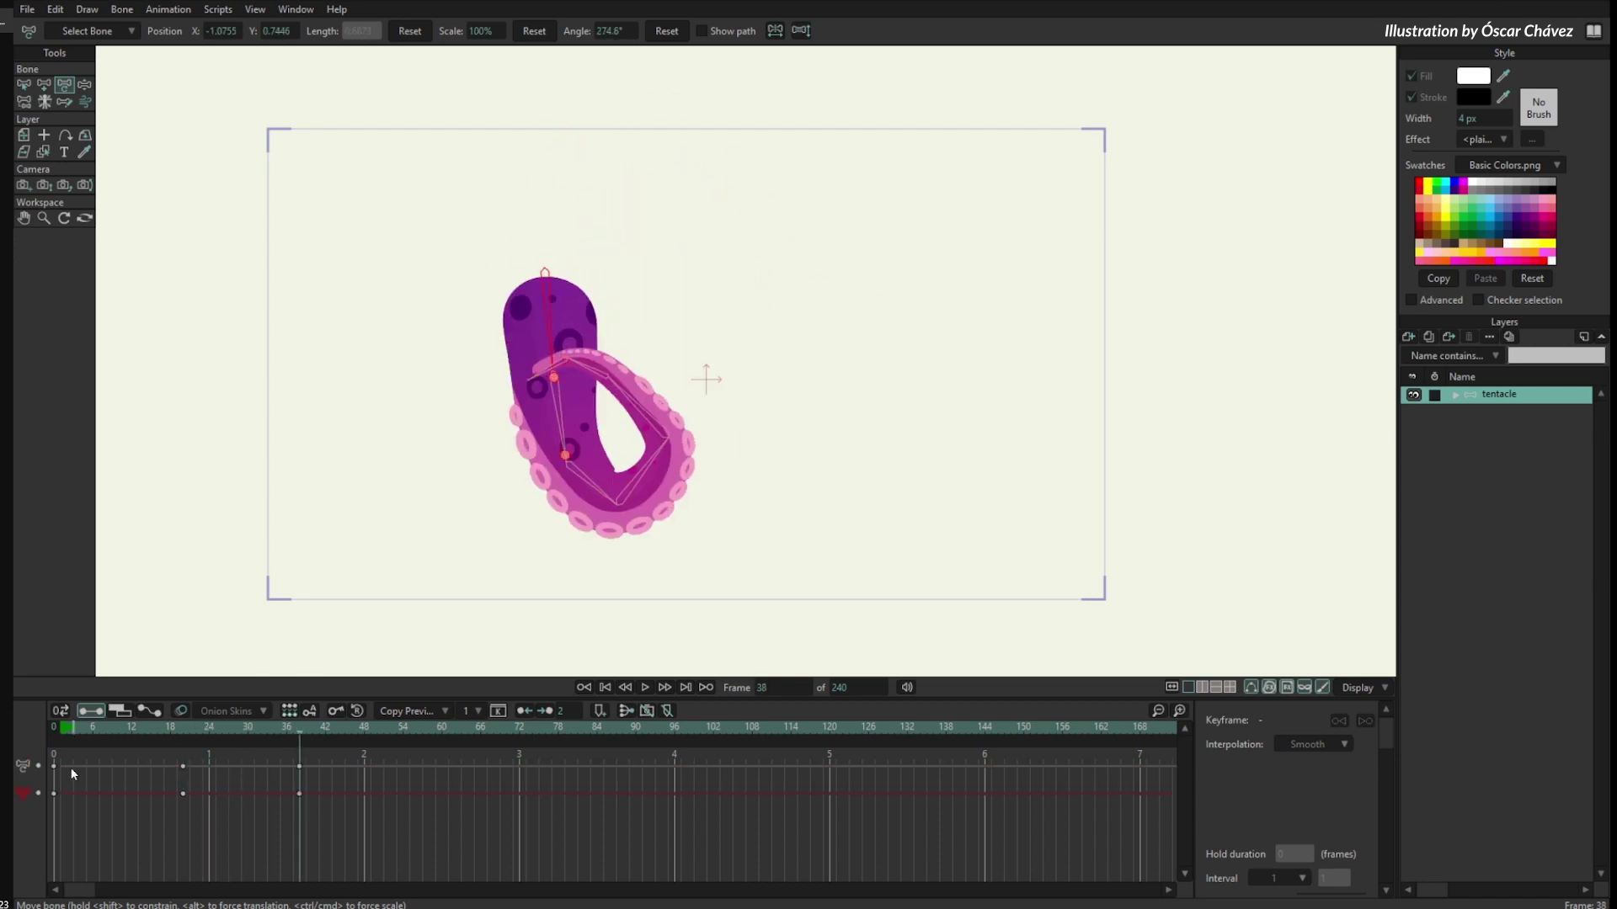
# Play the tentacle animation from the start to check the delayed follow-through.
pyautogui.moveTo(68, 731); pyautogui.dragTo(56, 786)
pyautogui.press('space')
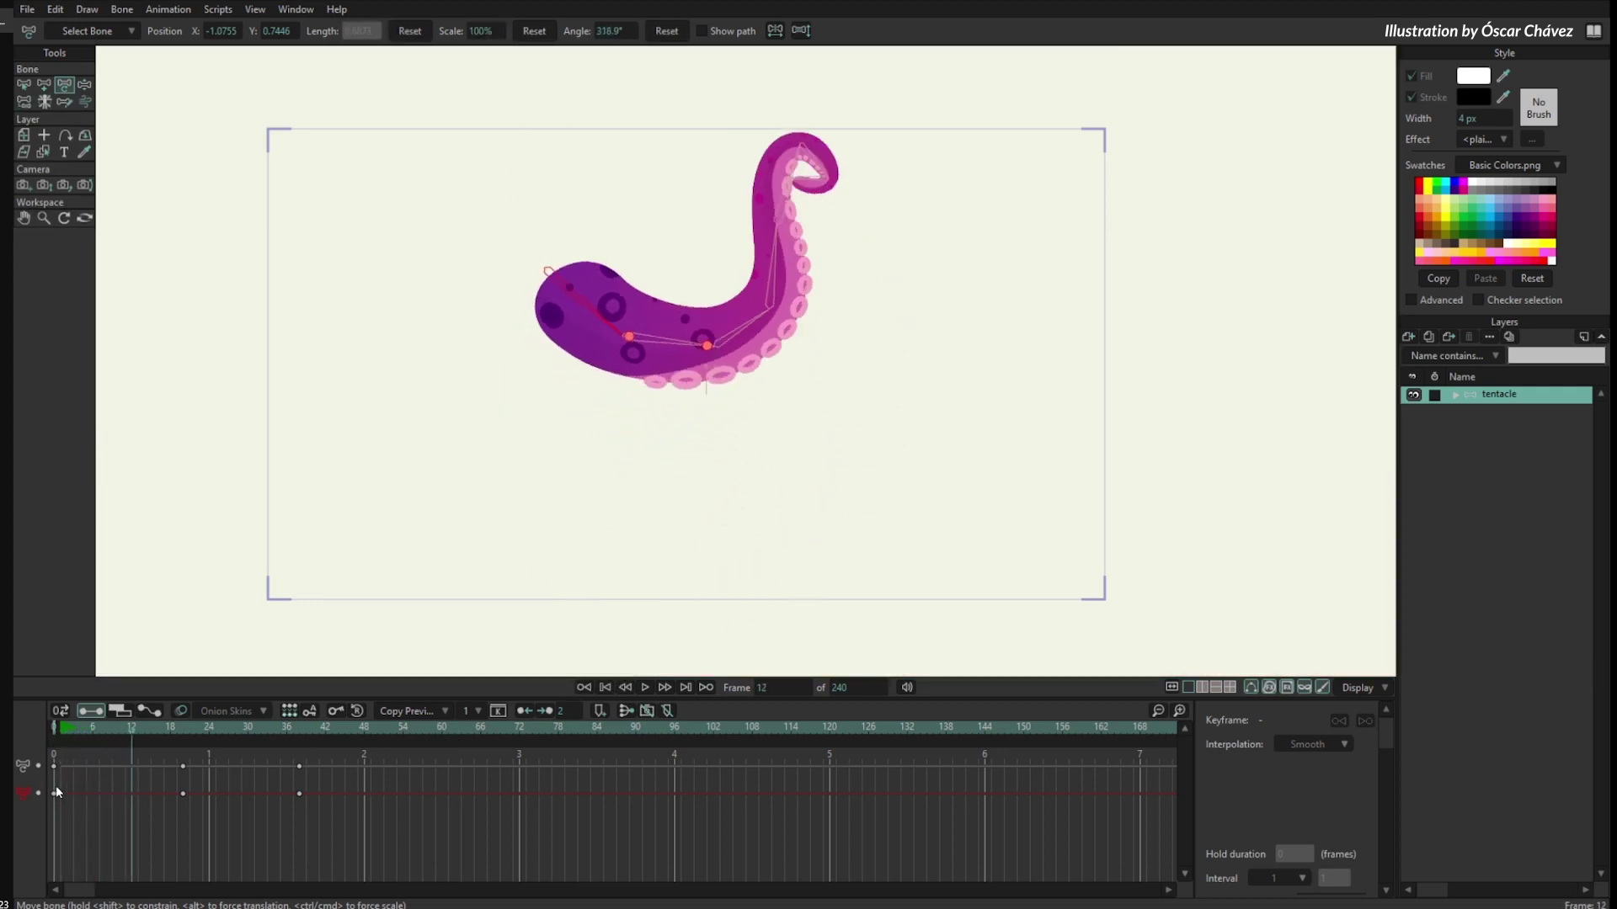
pyautogui.click(61, 737)
pyautogui.moveTo(61, 737)
pyautogui.mouseDown()
pyautogui.moveTo(123, 730)
pyautogui.moveTo(235, 760)
pyautogui.moveTo(443, 736)
pyautogui.moveTo(67, 762)
pyautogui.mouseUp()
# Rotate the main tentacle bone up to about 313.1° at frame 55 and scrub the opening frames through frame 24.
pyautogui.moveTo(97, 827); pyautogui.dragTo(409, 768)
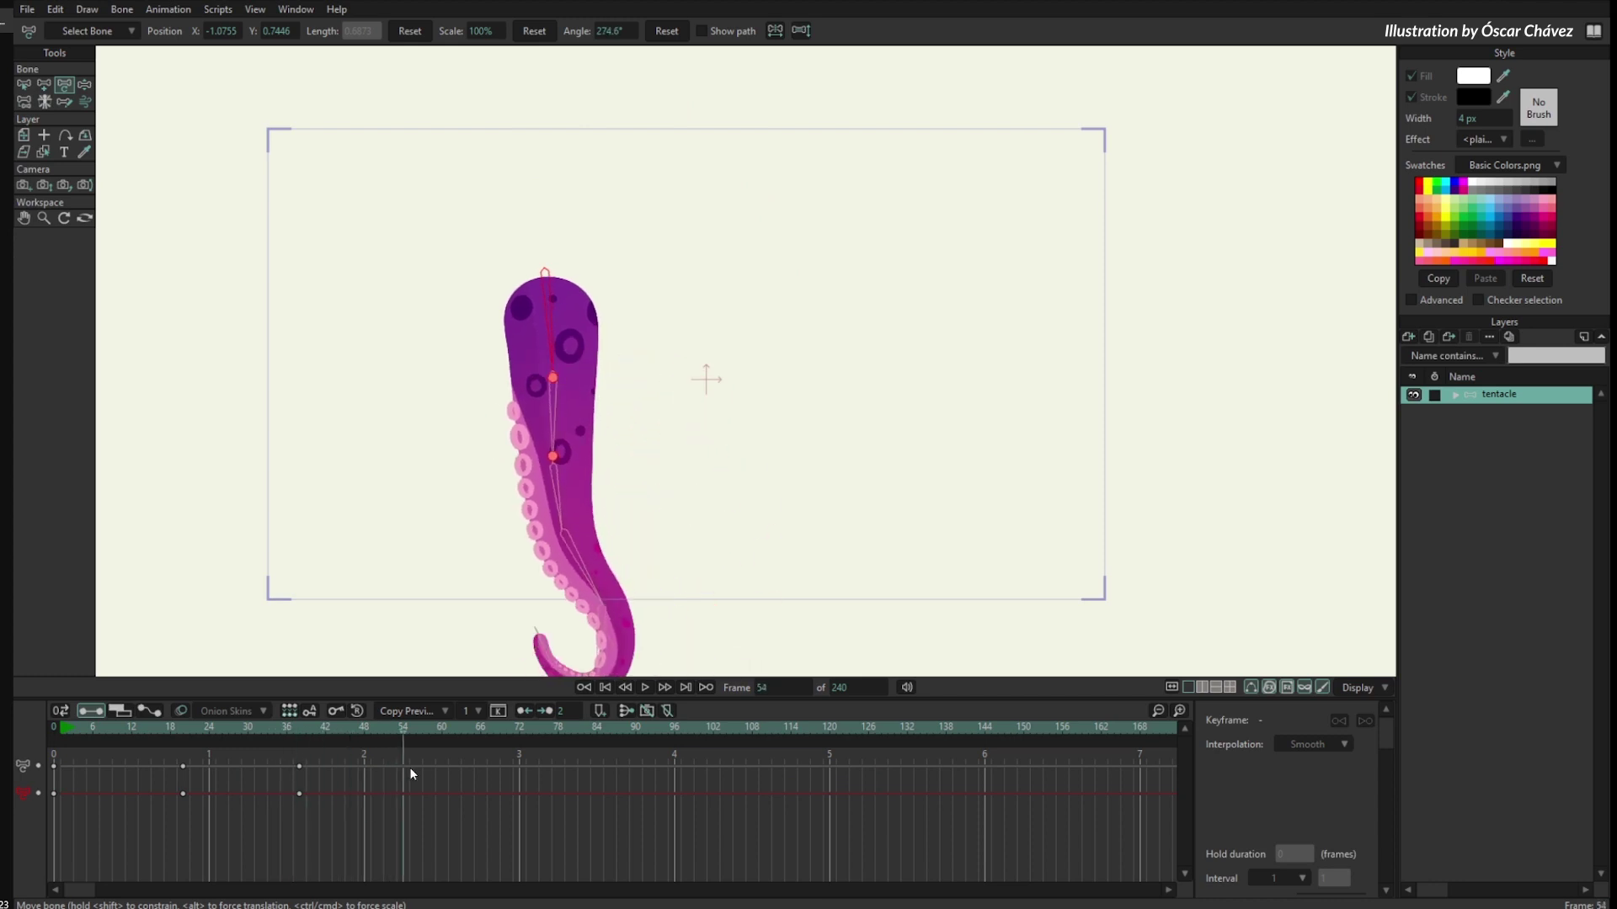
pyautogui.moveTo(555, 341); pyautogui.dragTo(597, 321)
pyautogui.moveTo(82, 741); pyautogui.dragTo(132, 810)
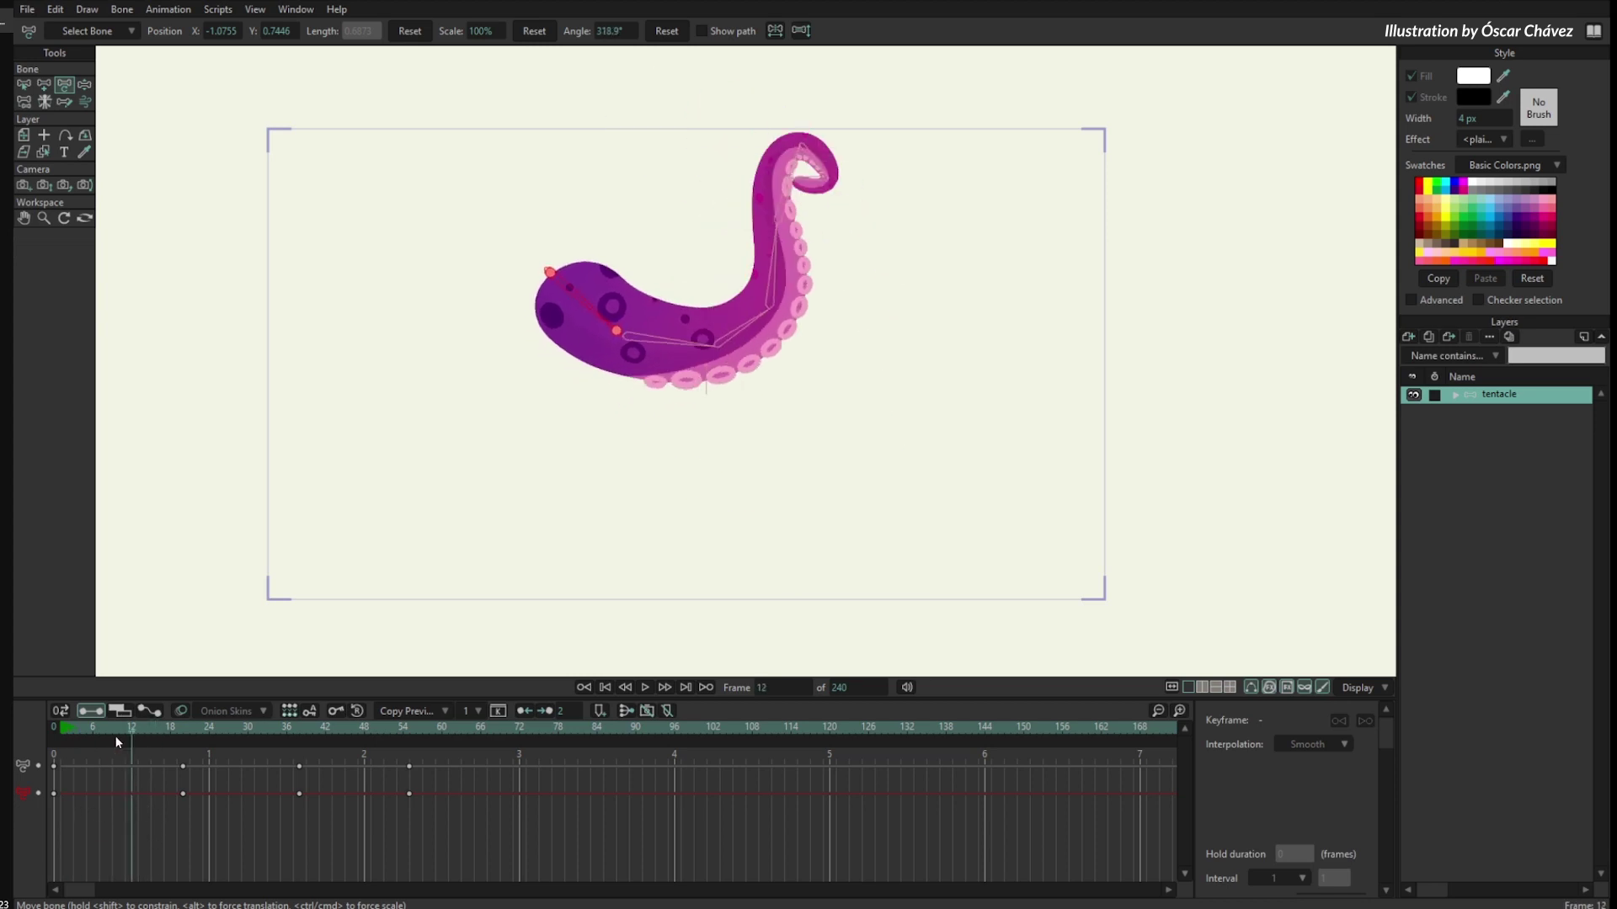
pyautogui.moveTo(117, 741); pyautogui.dragTo(157, 775)
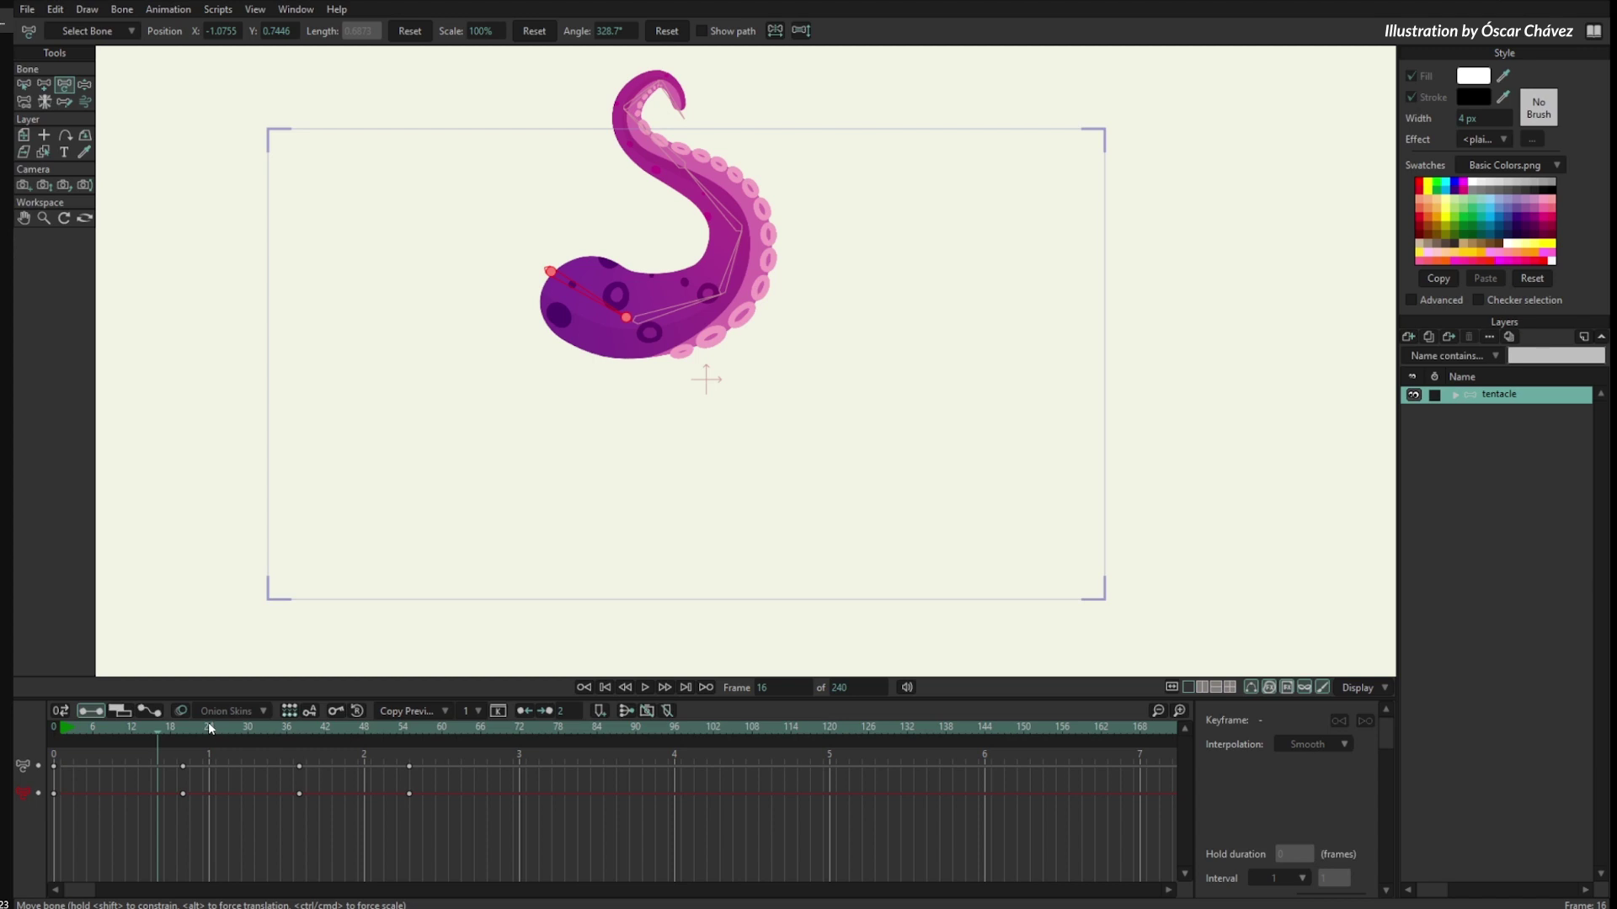
pyautogui.moveTo(67, 728); pyautogui.dragTo(209, 735)
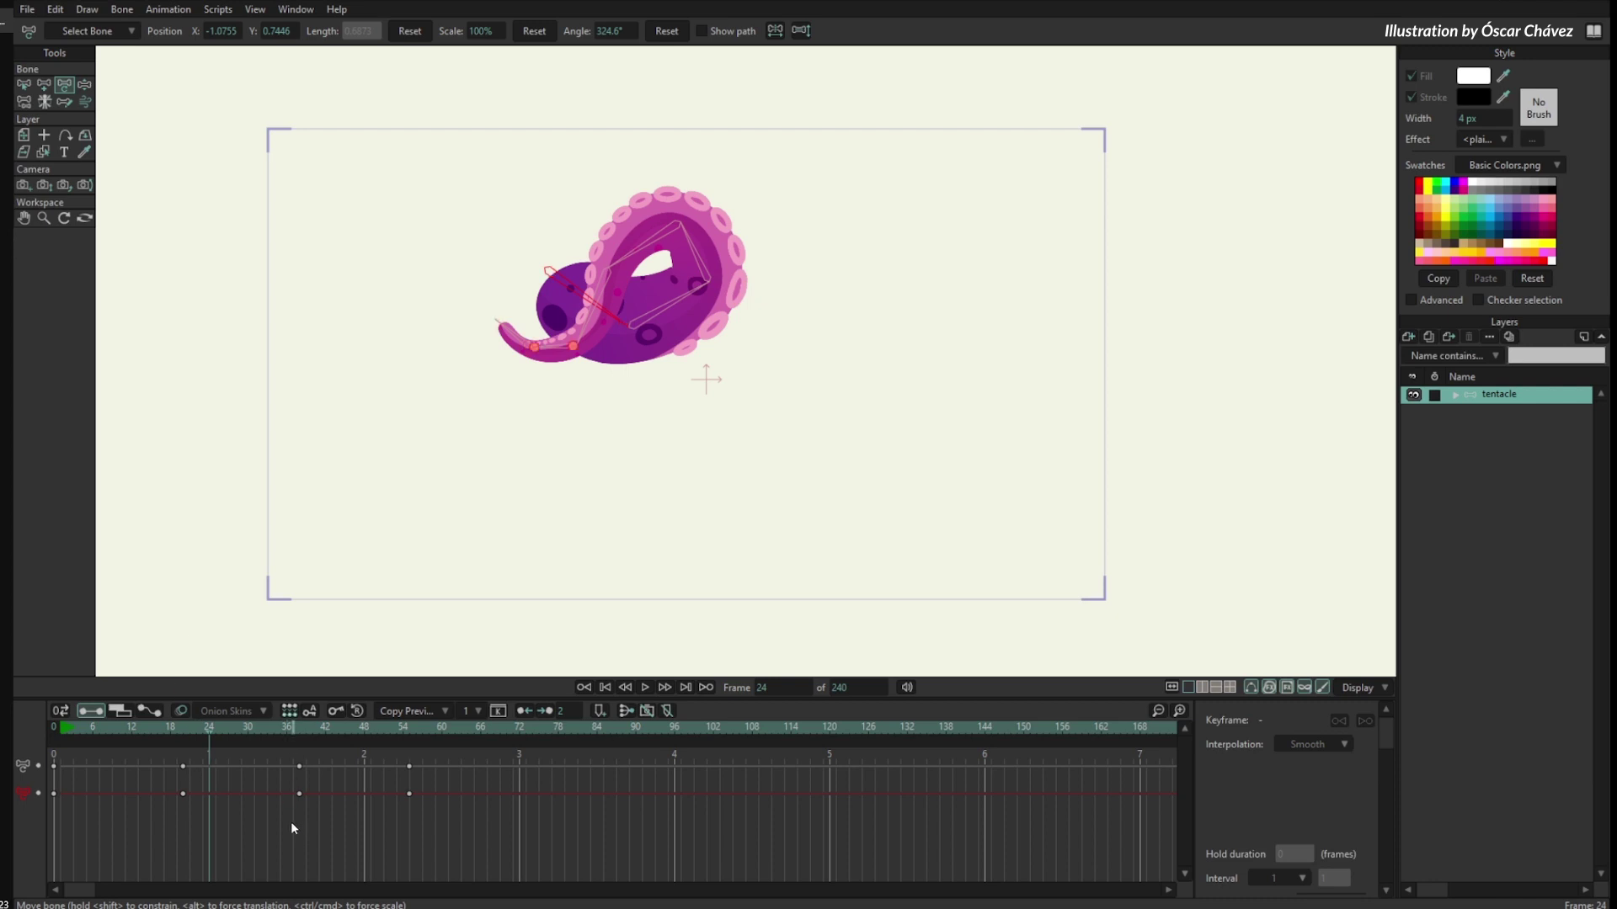
# Limit the playback range to frames 24 through 96 and play the loop.
pyautogui.keyDown('ctrl'); pyautogui.click(209, 729); pyautogui.keyUp('ctrl')
pyautogui.moveTo(210, 730); pyautogui.dragTo(481, 768)
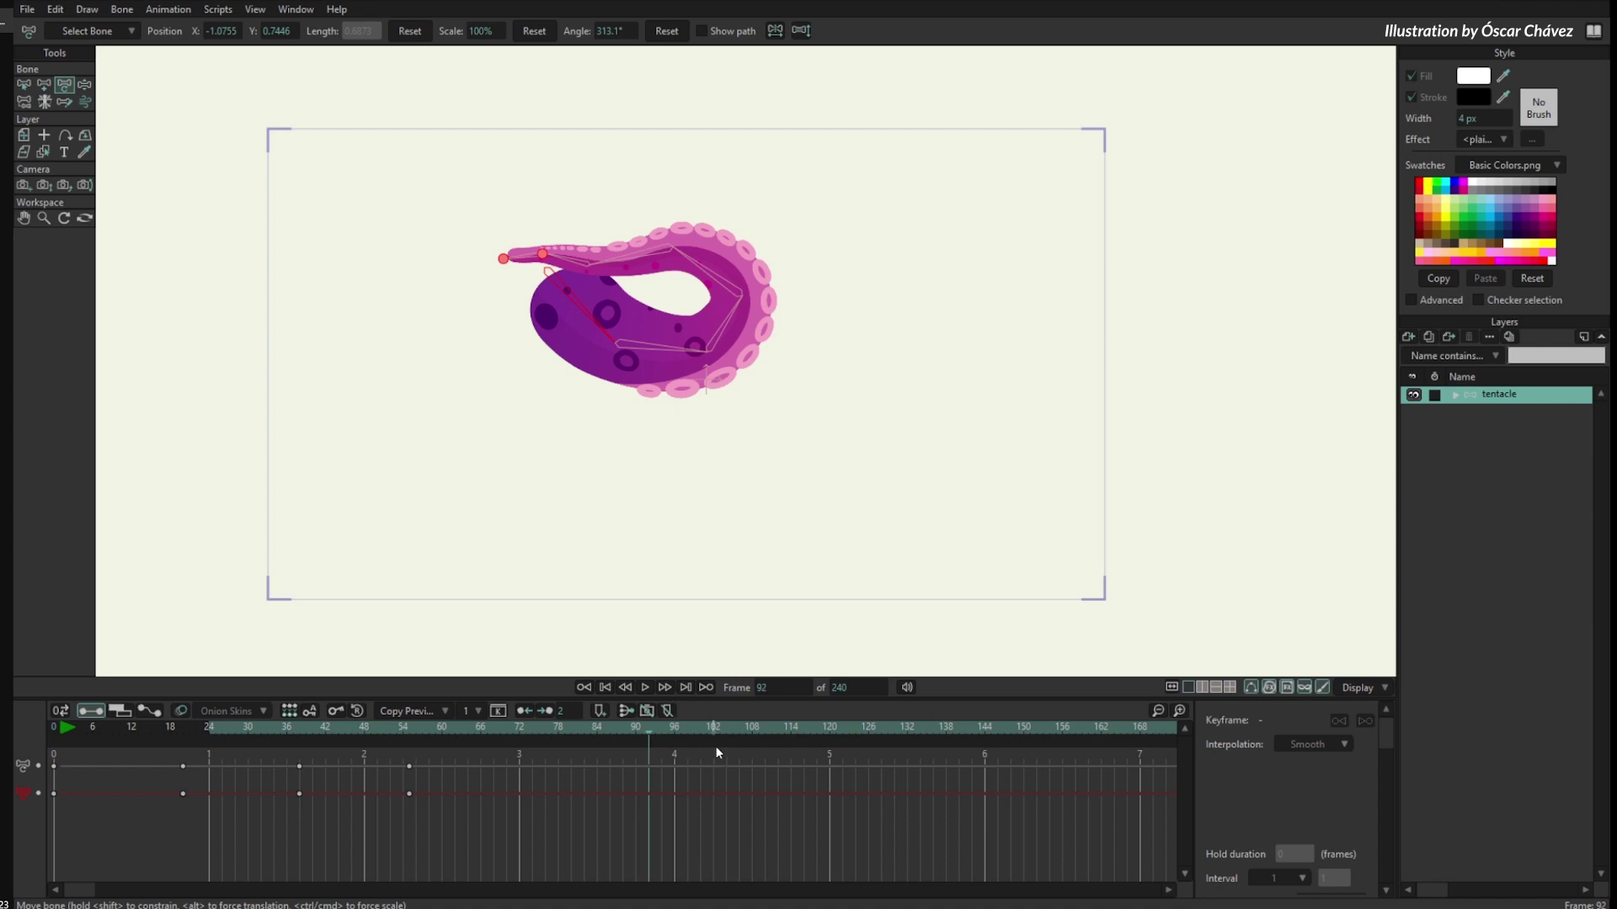
pyautogui.keyDown('alt'); pyautogui.rightClick(675, 729); pyautogui.keyUp('alt')
pyautogui.press('space')
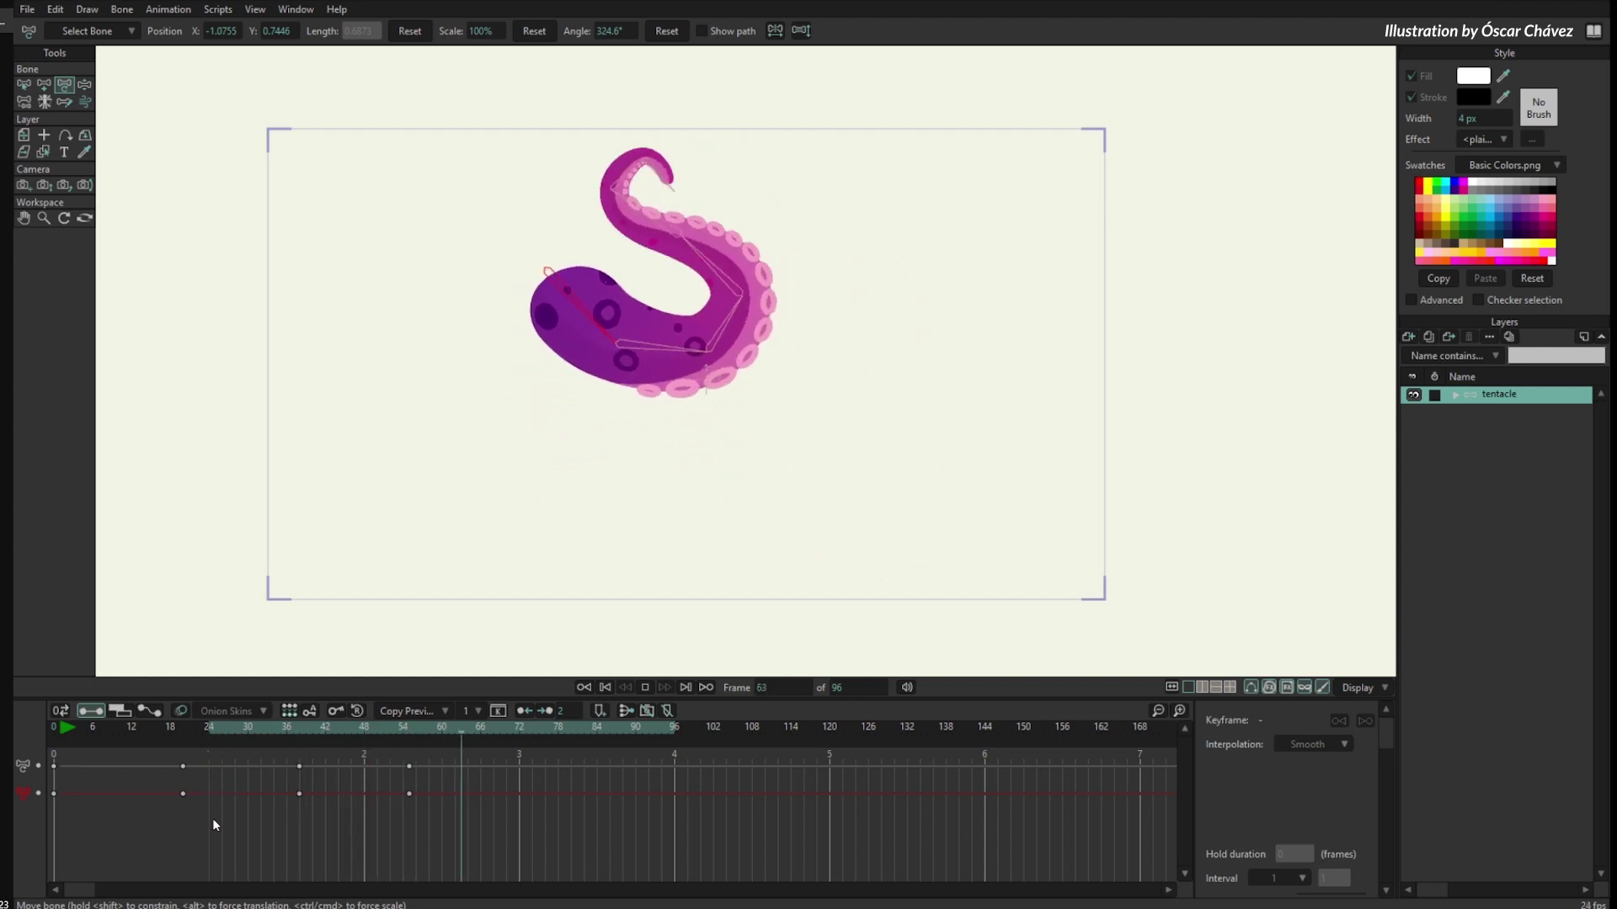
pyautogui.click(217, 778)
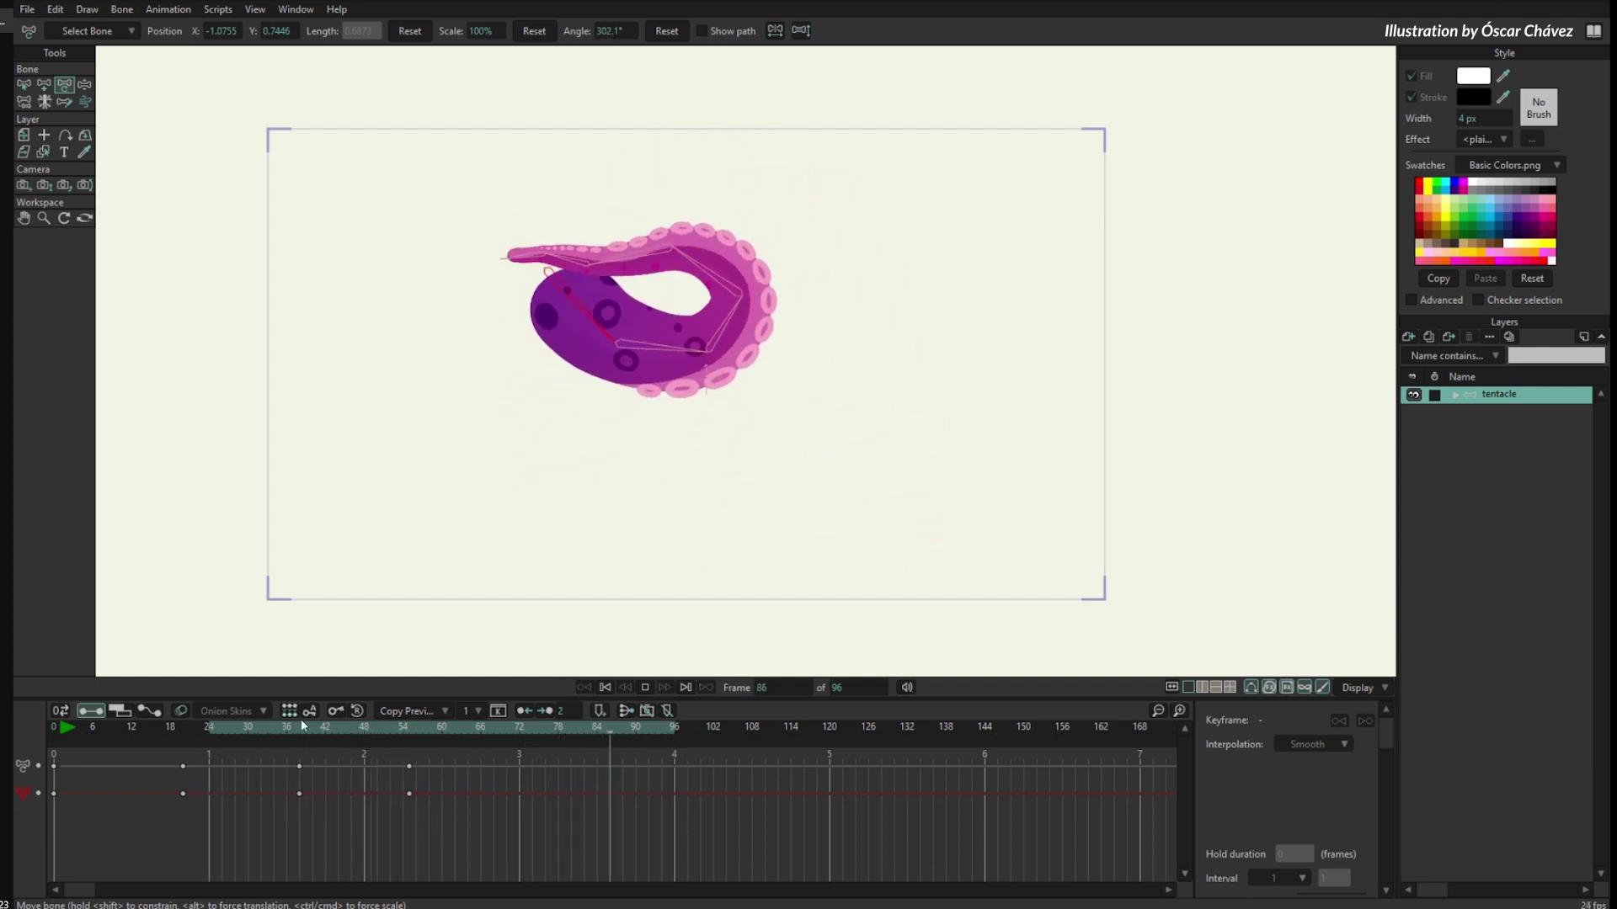
pyautogui.press('space')
# Set the project's start frame to 18 and end frame to 102 in the project settings.
pyautogui.click(27, 10)
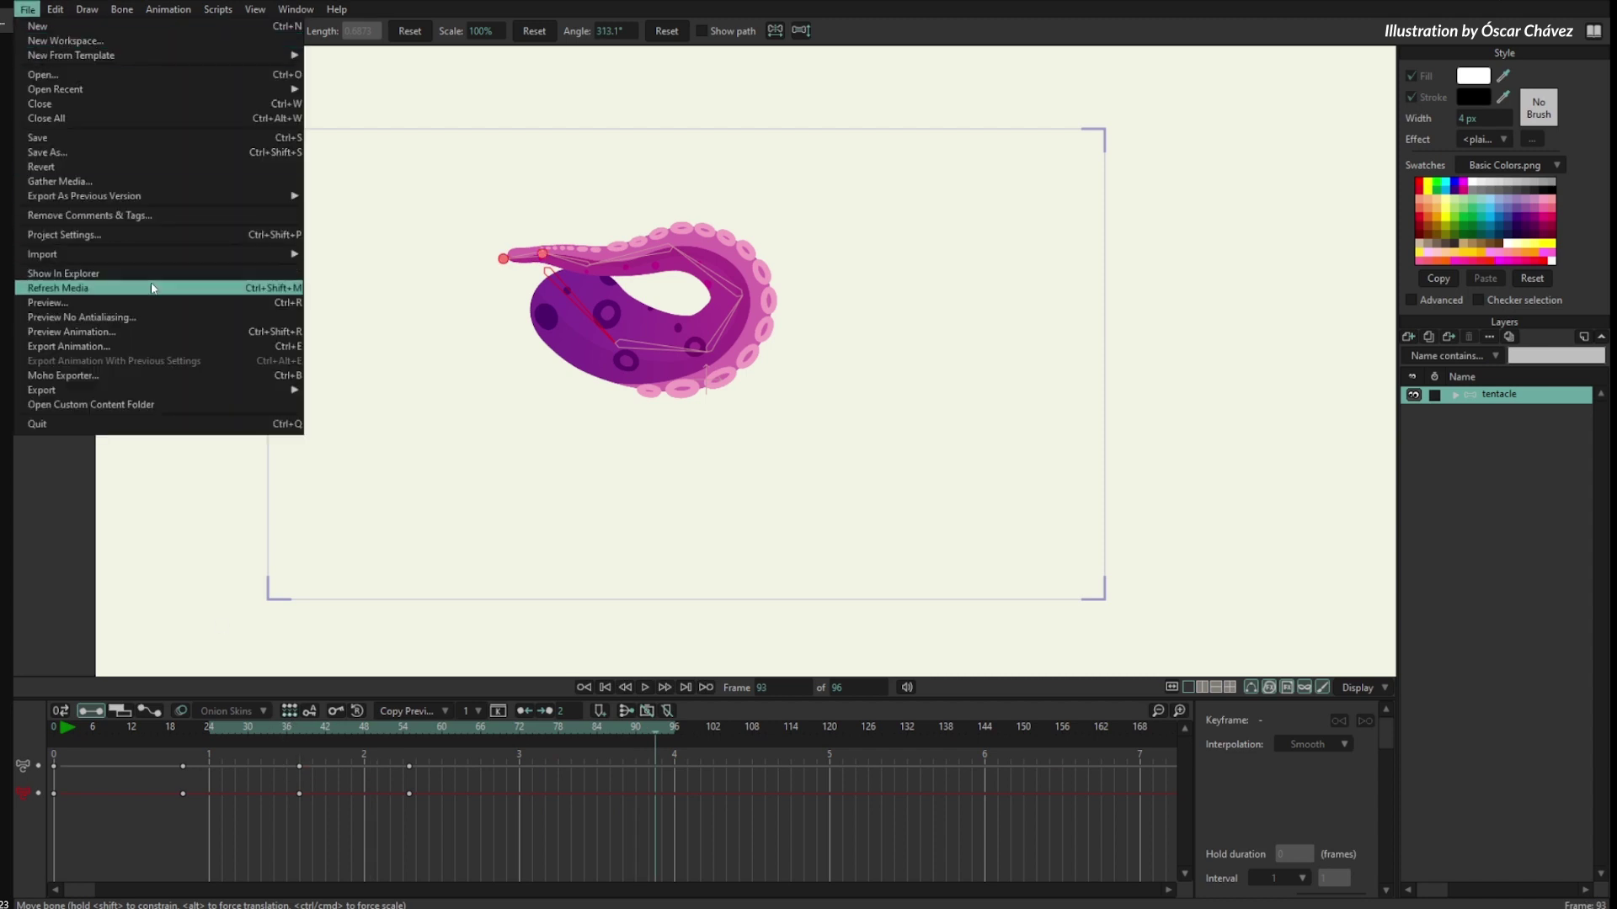
pyautogui.click(150, 236)
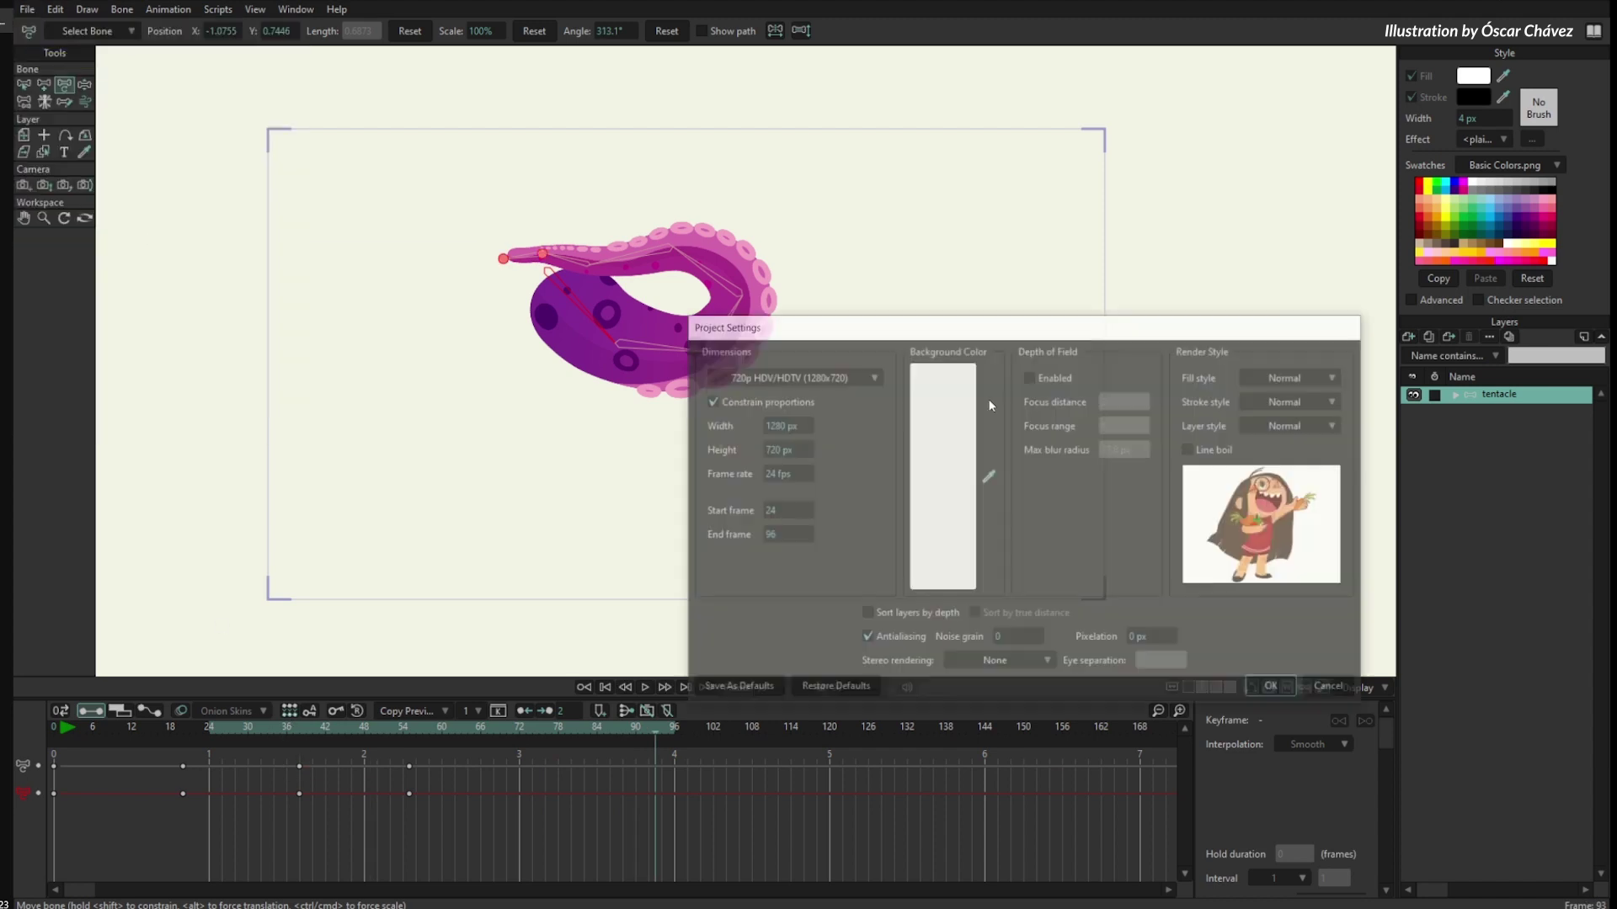
pyautogui.moveTo(988, 337); pyautogui.dragTo(1078, 228)
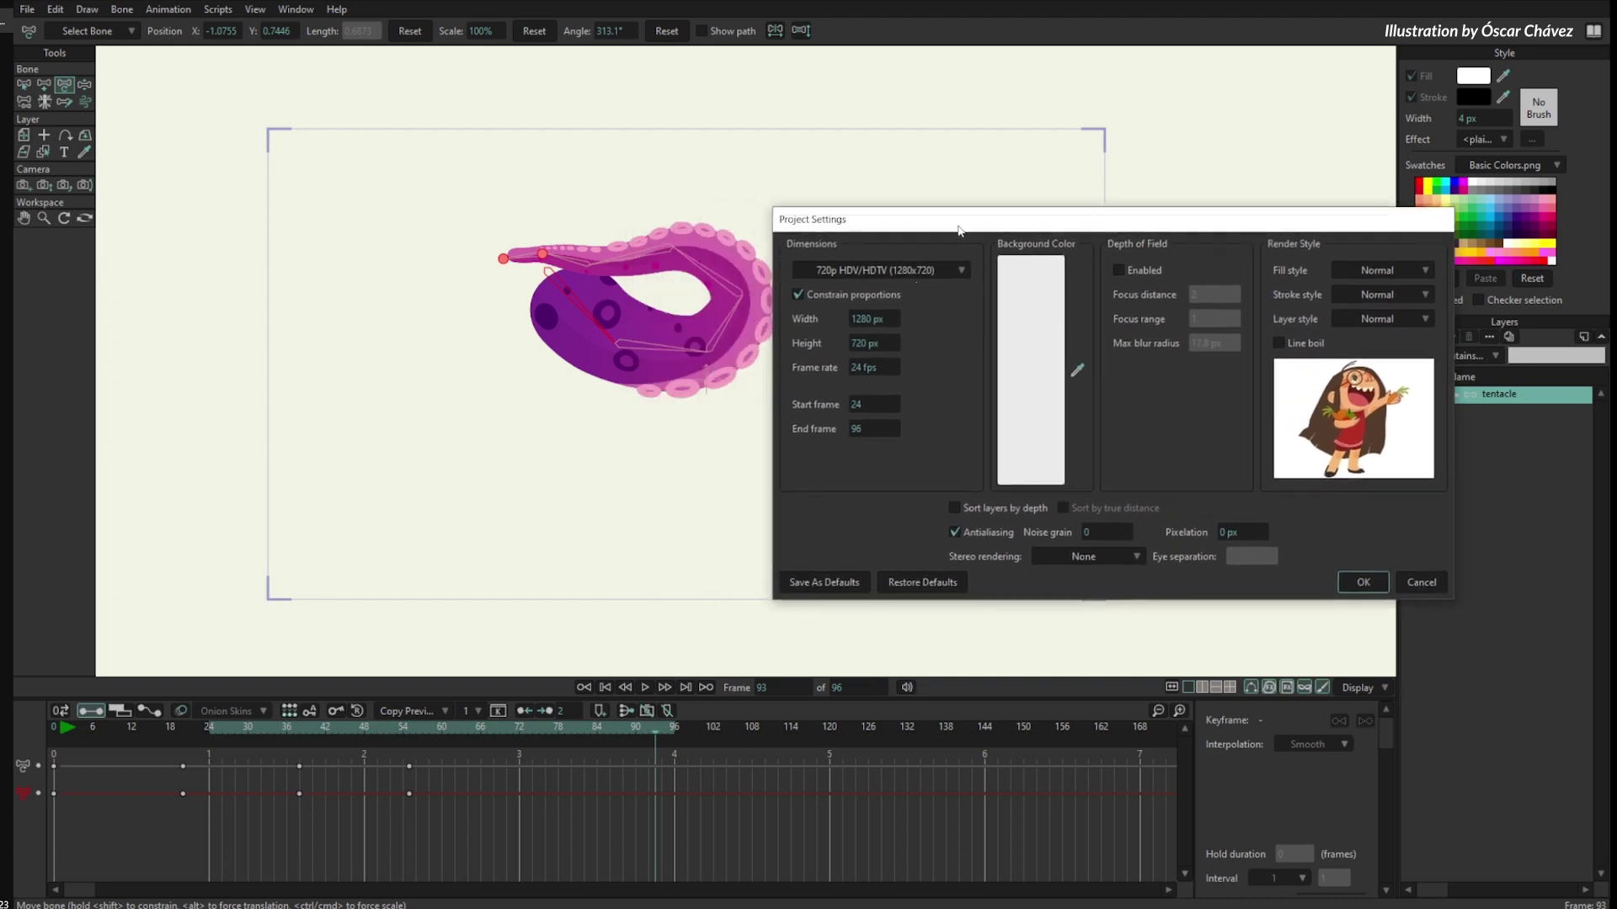
pyautogui.click(878, 404)
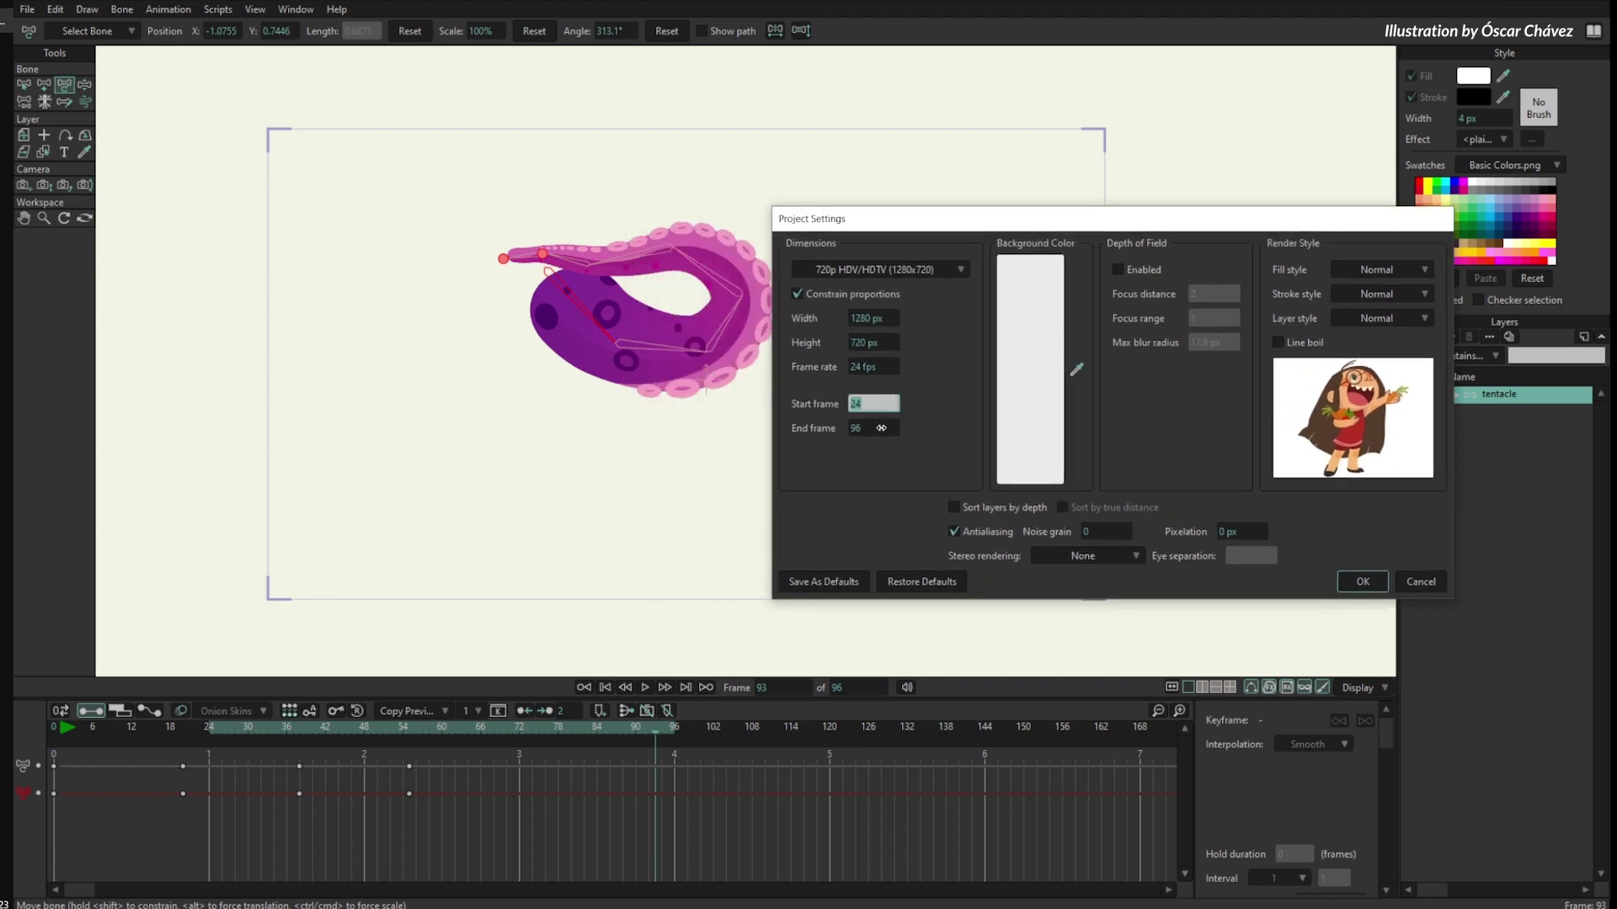
pyautogui.click(880, 428)
pyautogui.click(880, 403)
pyautogui.write('18')
pyautogui.click(876, 430)
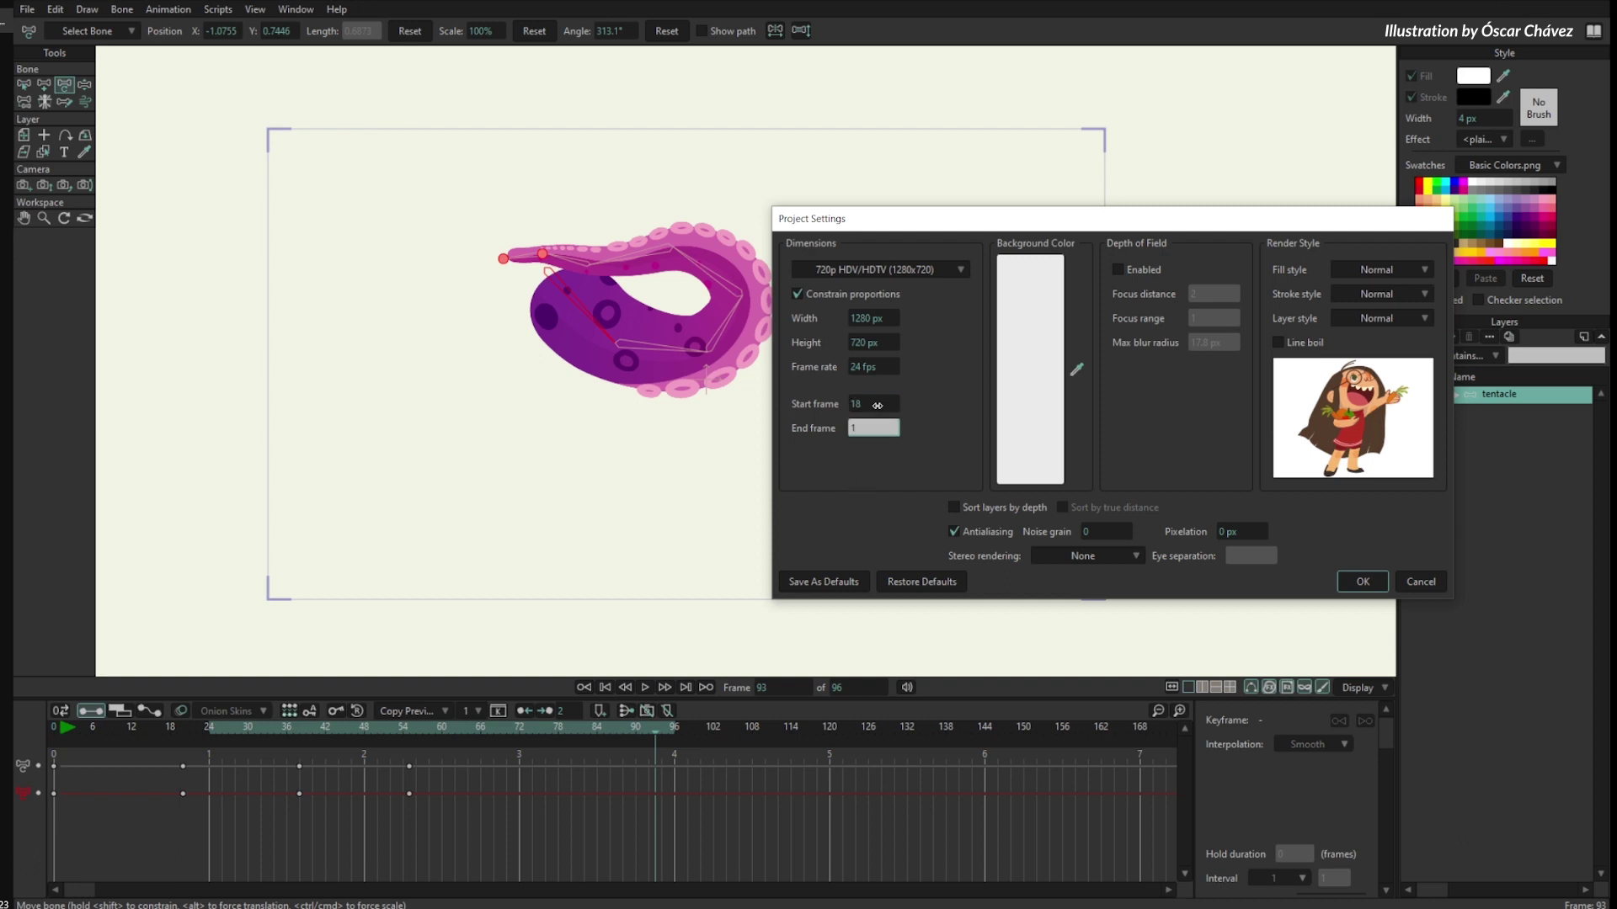
pyautogui.click(1361, 582)
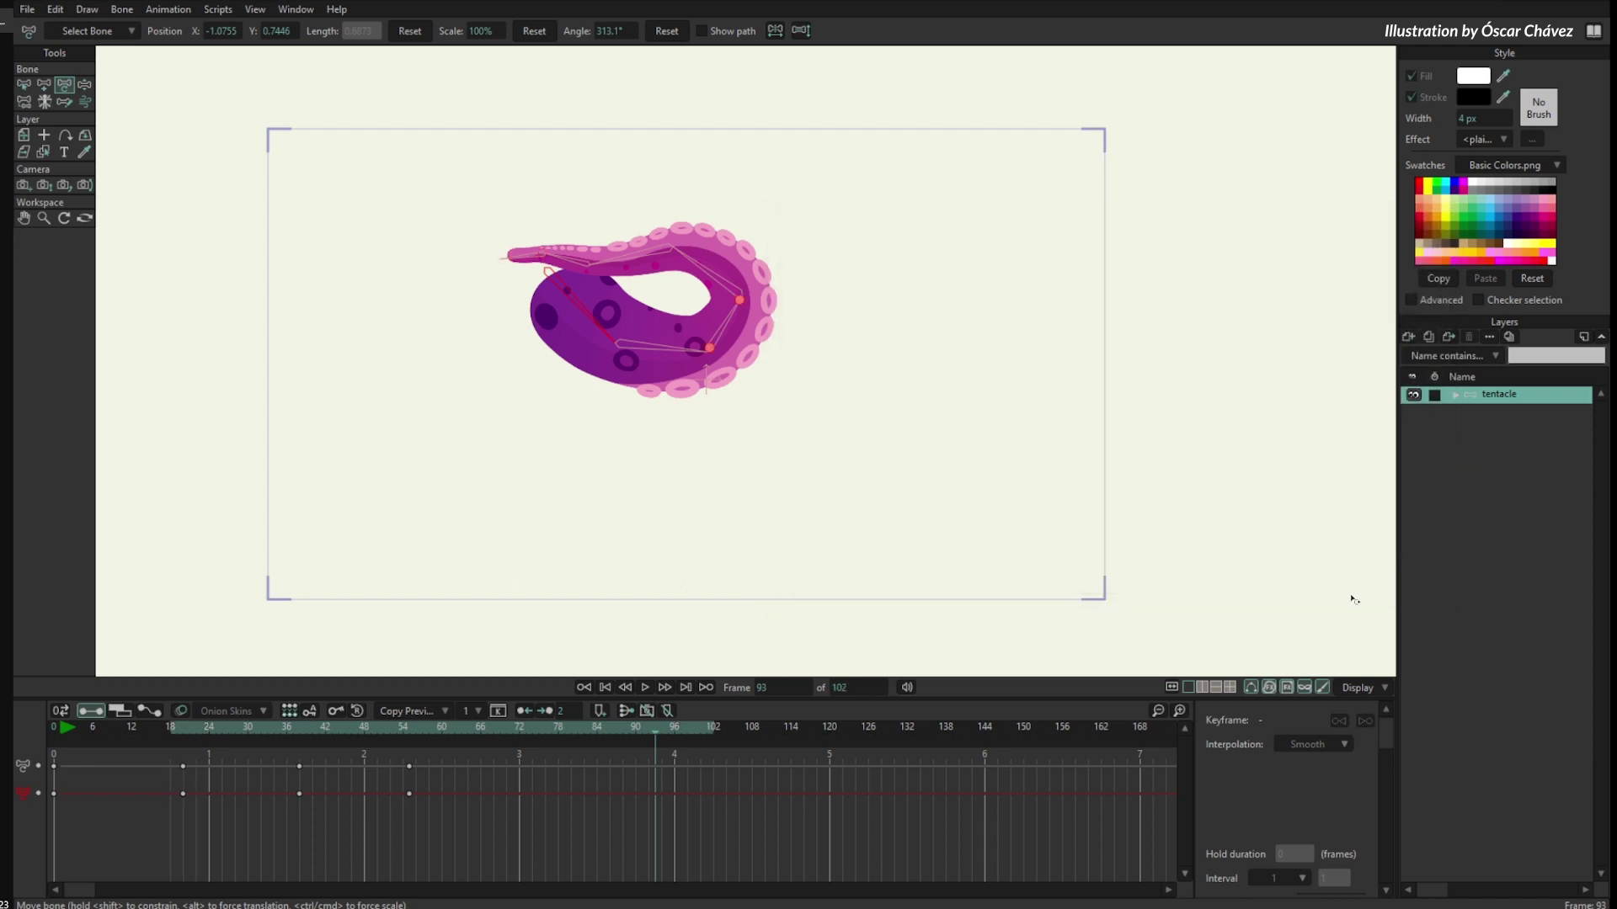
# Check the tentacle's pose around frames 18 and 19, and move the playback start back to frame 1.
pyautogui.click(185, 729)
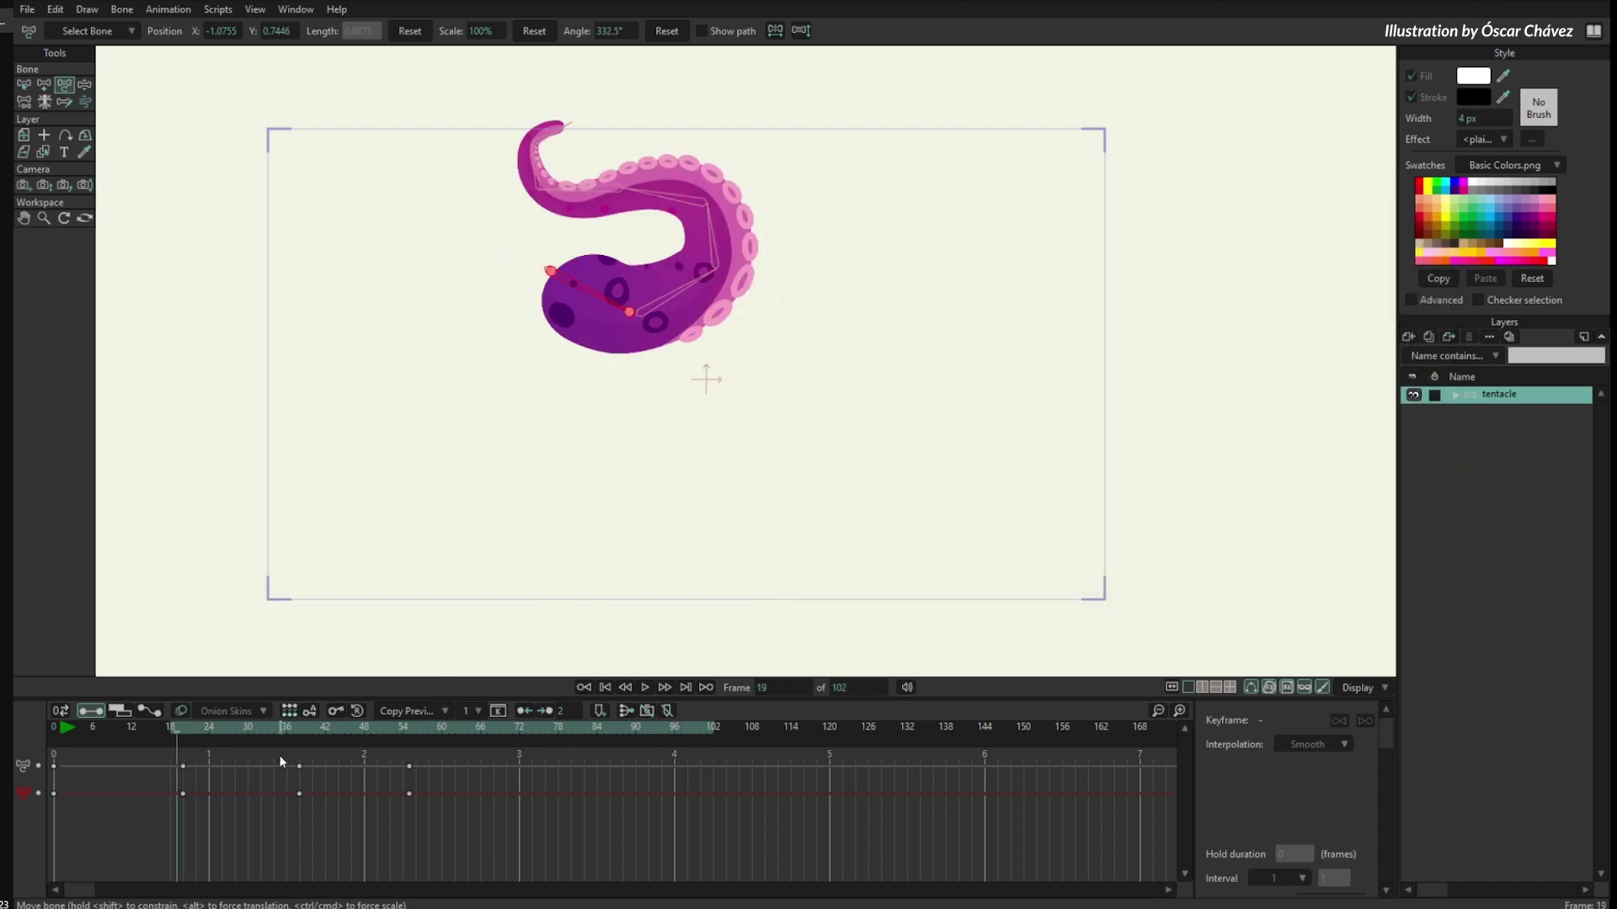
pyautogui.moveTo(116, 726); pyautogui.dragTo(171, 759)
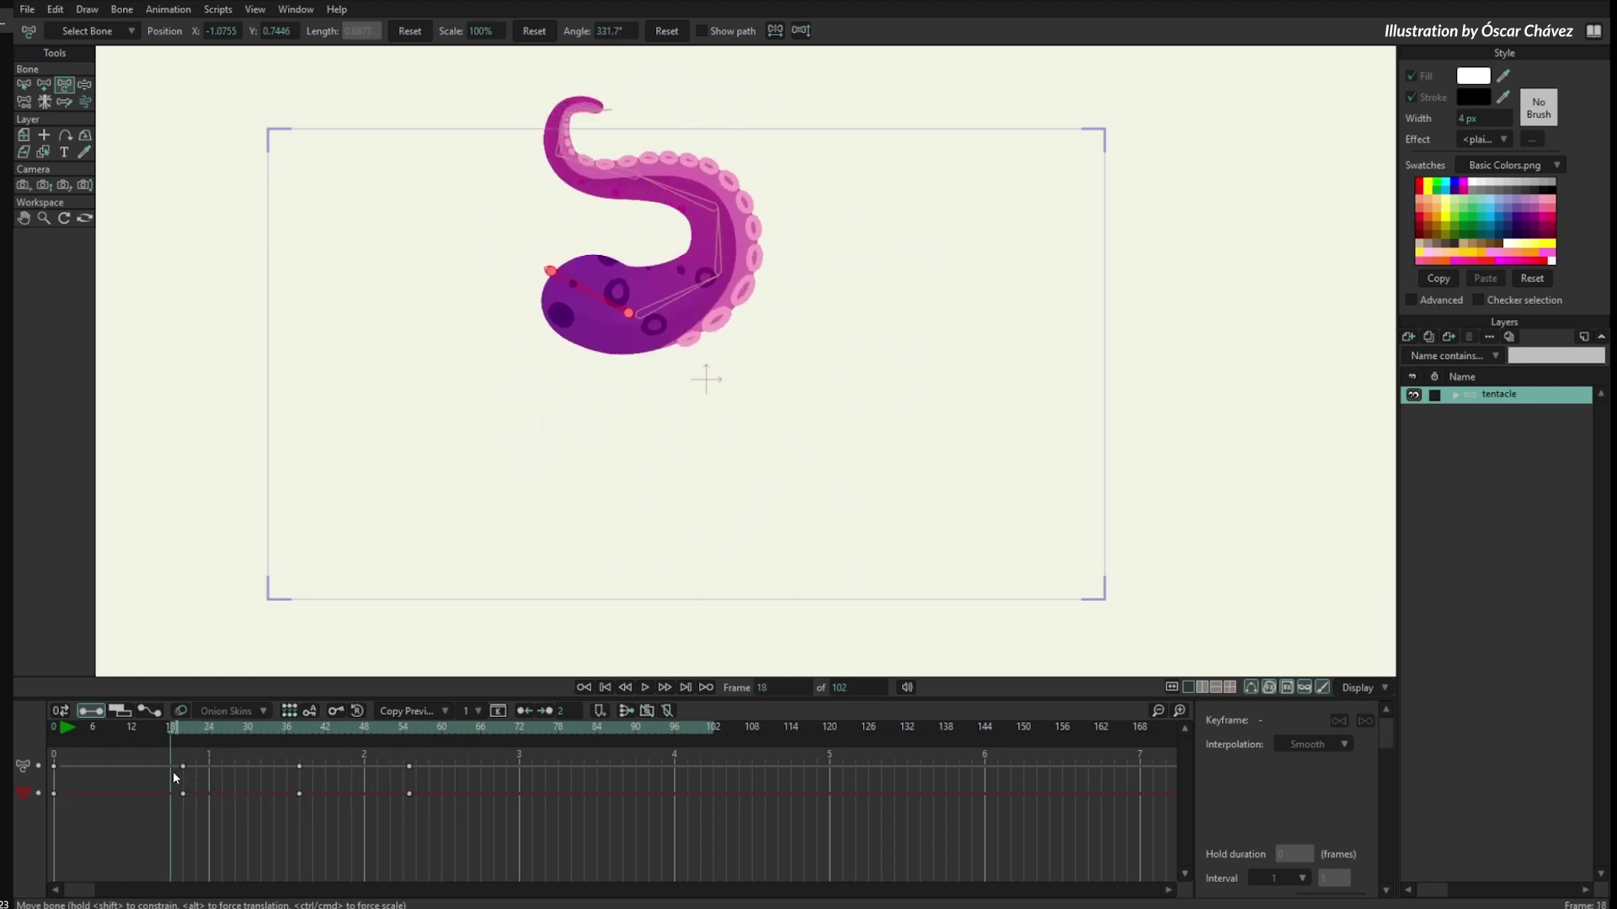
pyautogui.moveTo(69, 730); pyautogui.dragTo(134, 735)
pyautogui.moveTo(142, 746); pyautogui.dragTo(65, 731)
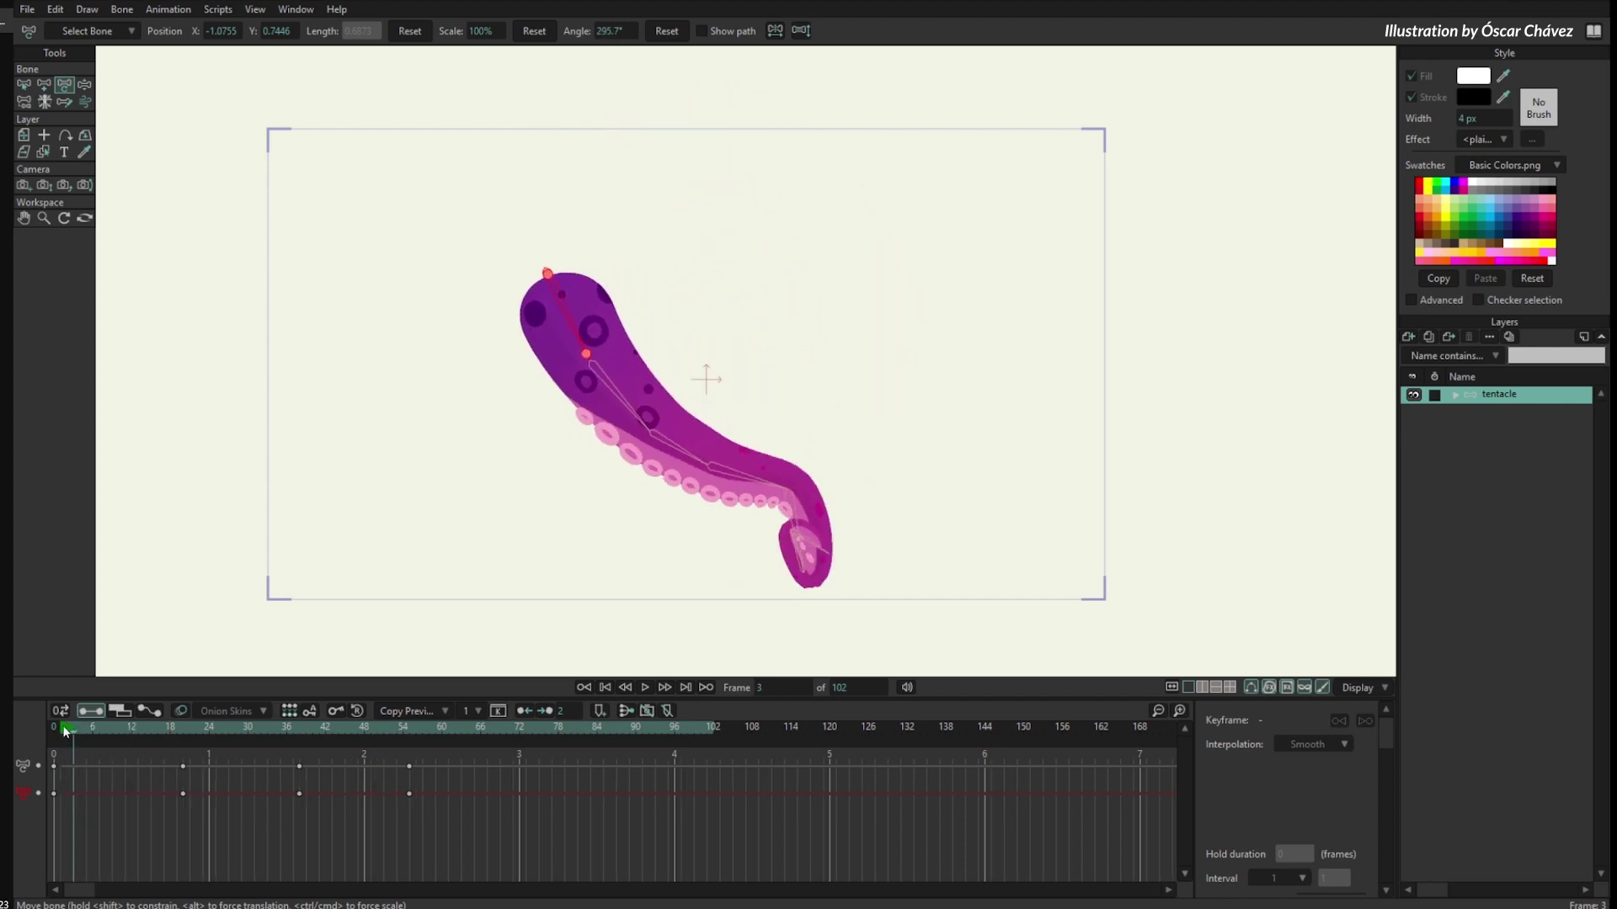
pyautogui.click(179, 730)
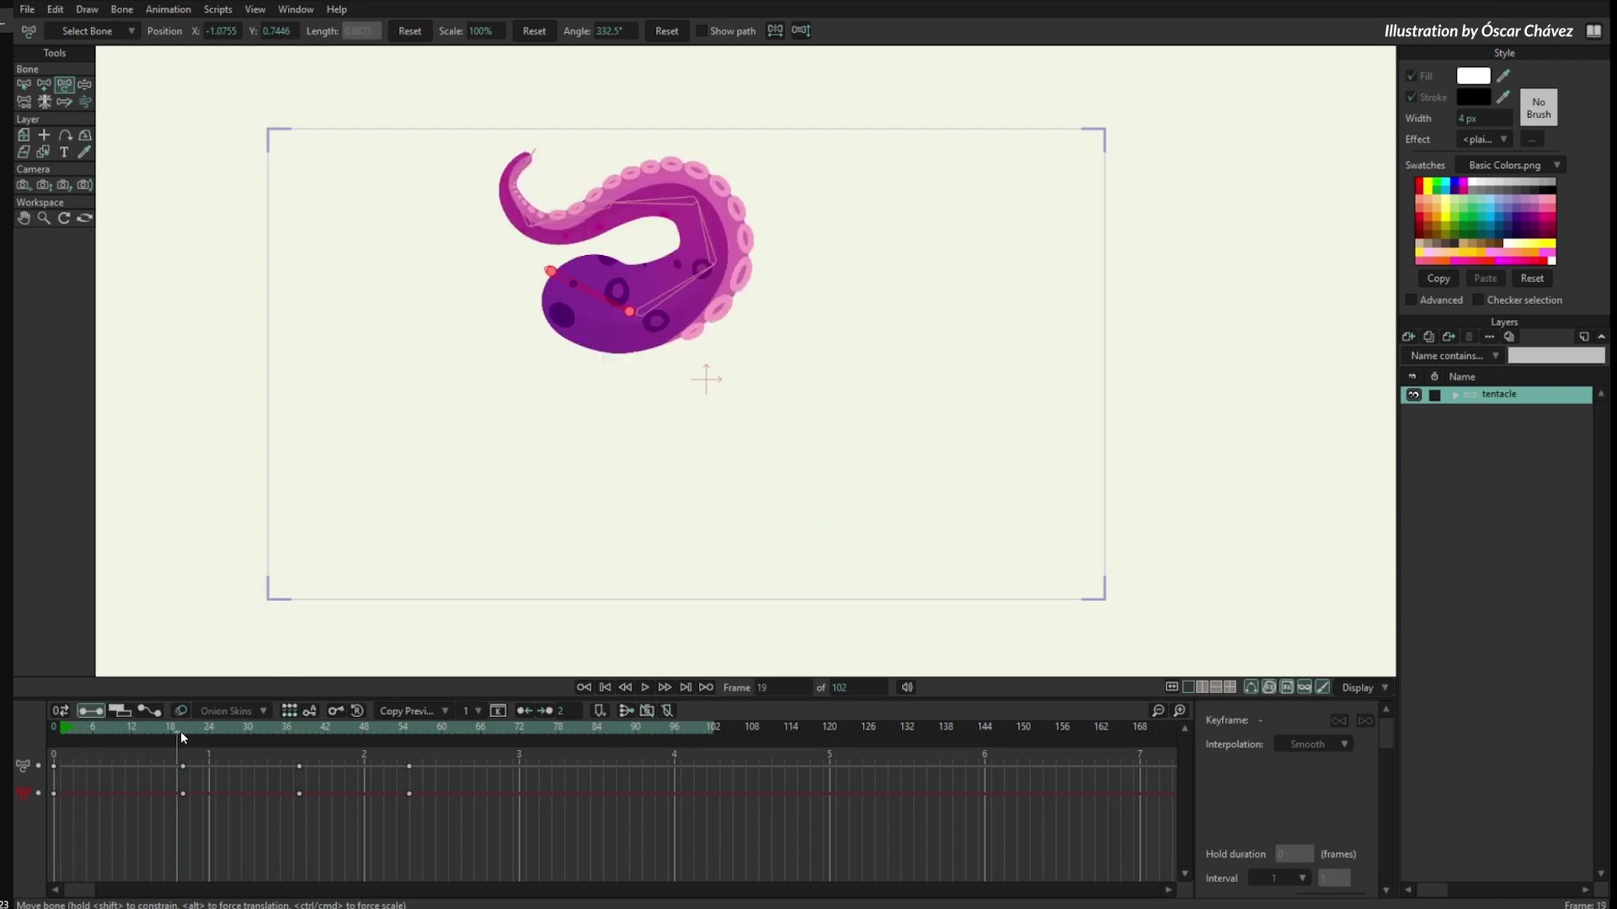
# Shift the tentacle layer about 11 frames earlier in the sequencer and scrub its keyframes from frame 1 to 21.
pyautogui.click(119, 711)
pyautogui.moveTo(305, 771); pyautogui.dragTo(156, 745)
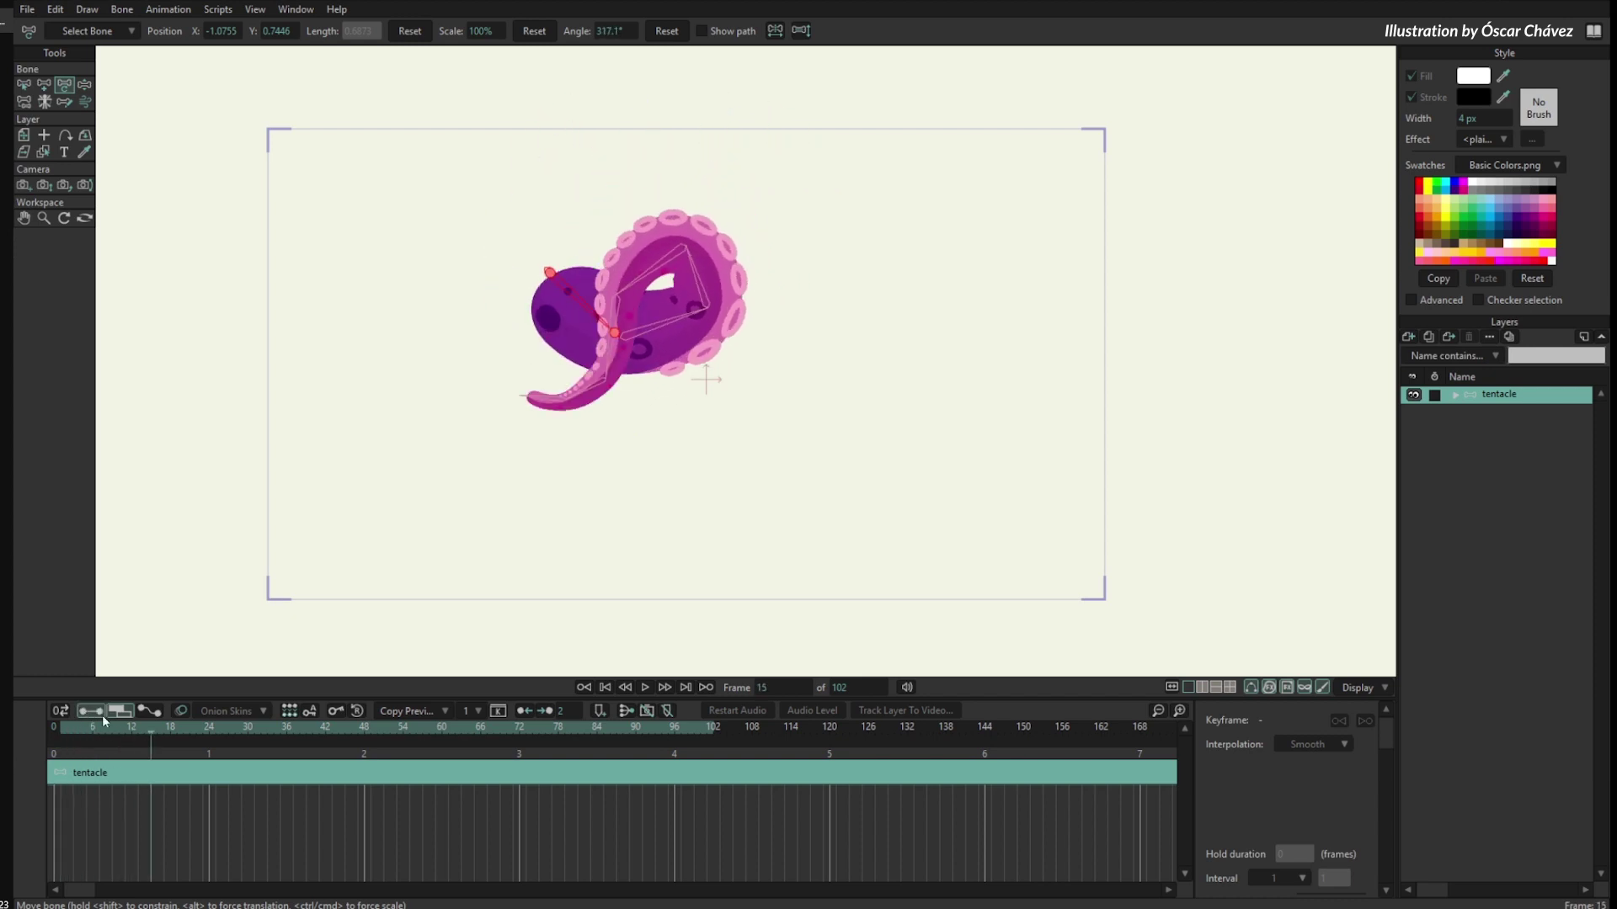
pyautogui.click(92, 711)
pyautogui.click(60, 727)
pyautogui.moveTo(61, 729); pyautogui.dragTo(195, 775)
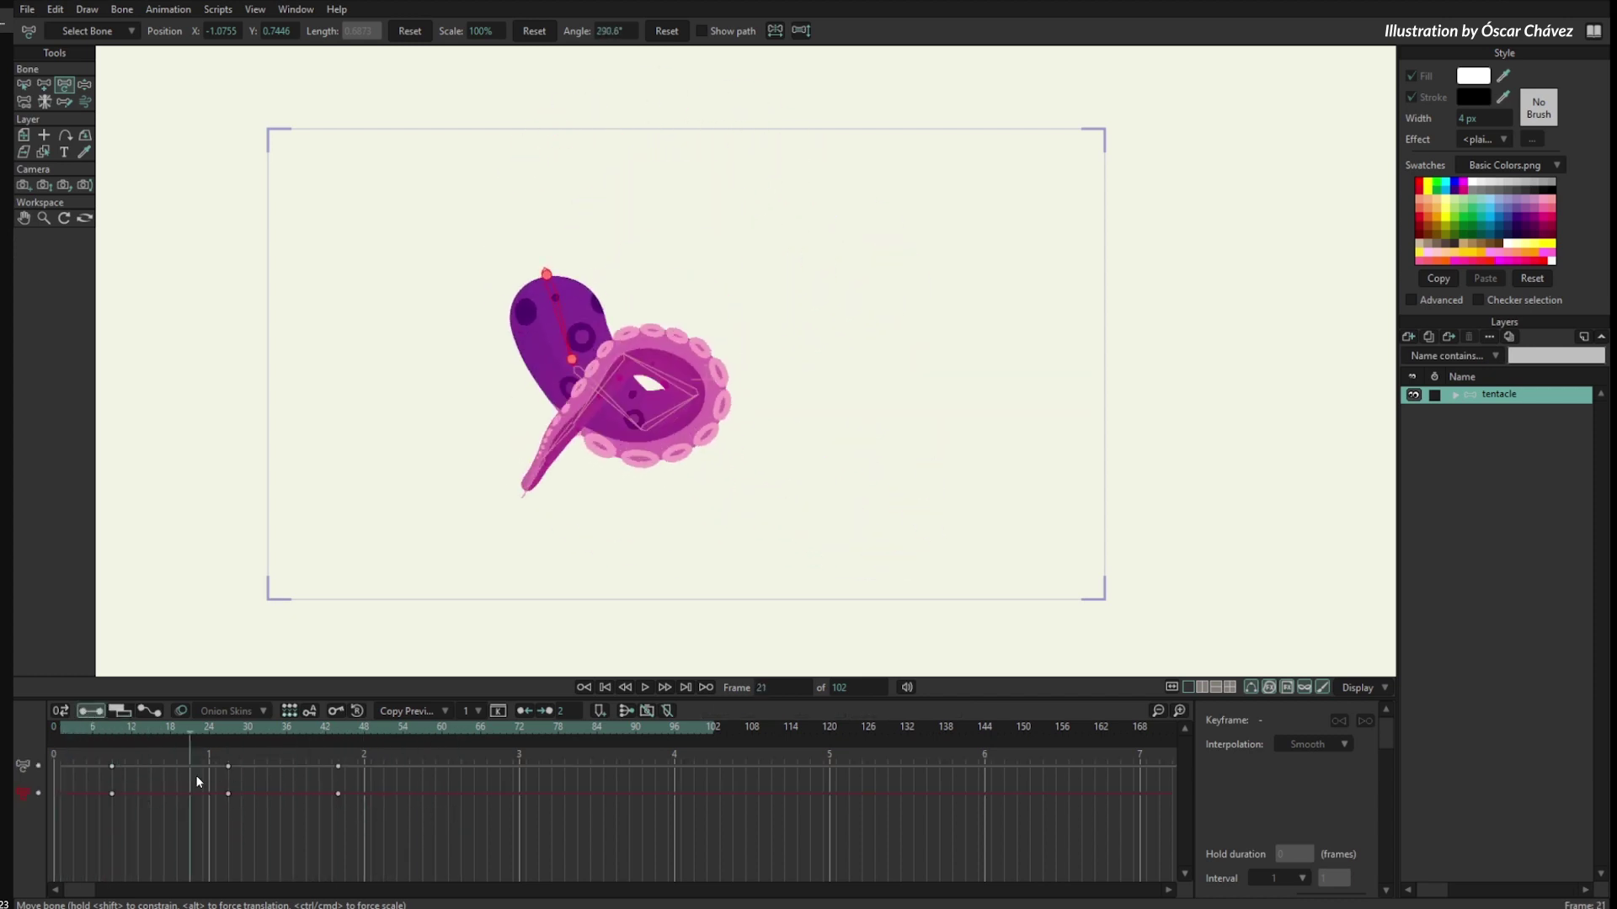
# Reposition the tentacle layer in the sequencer so its keyframes fall about 15 frames earlier than originally, and display the channels at frame 0.
pyautogui.click(124, 709)
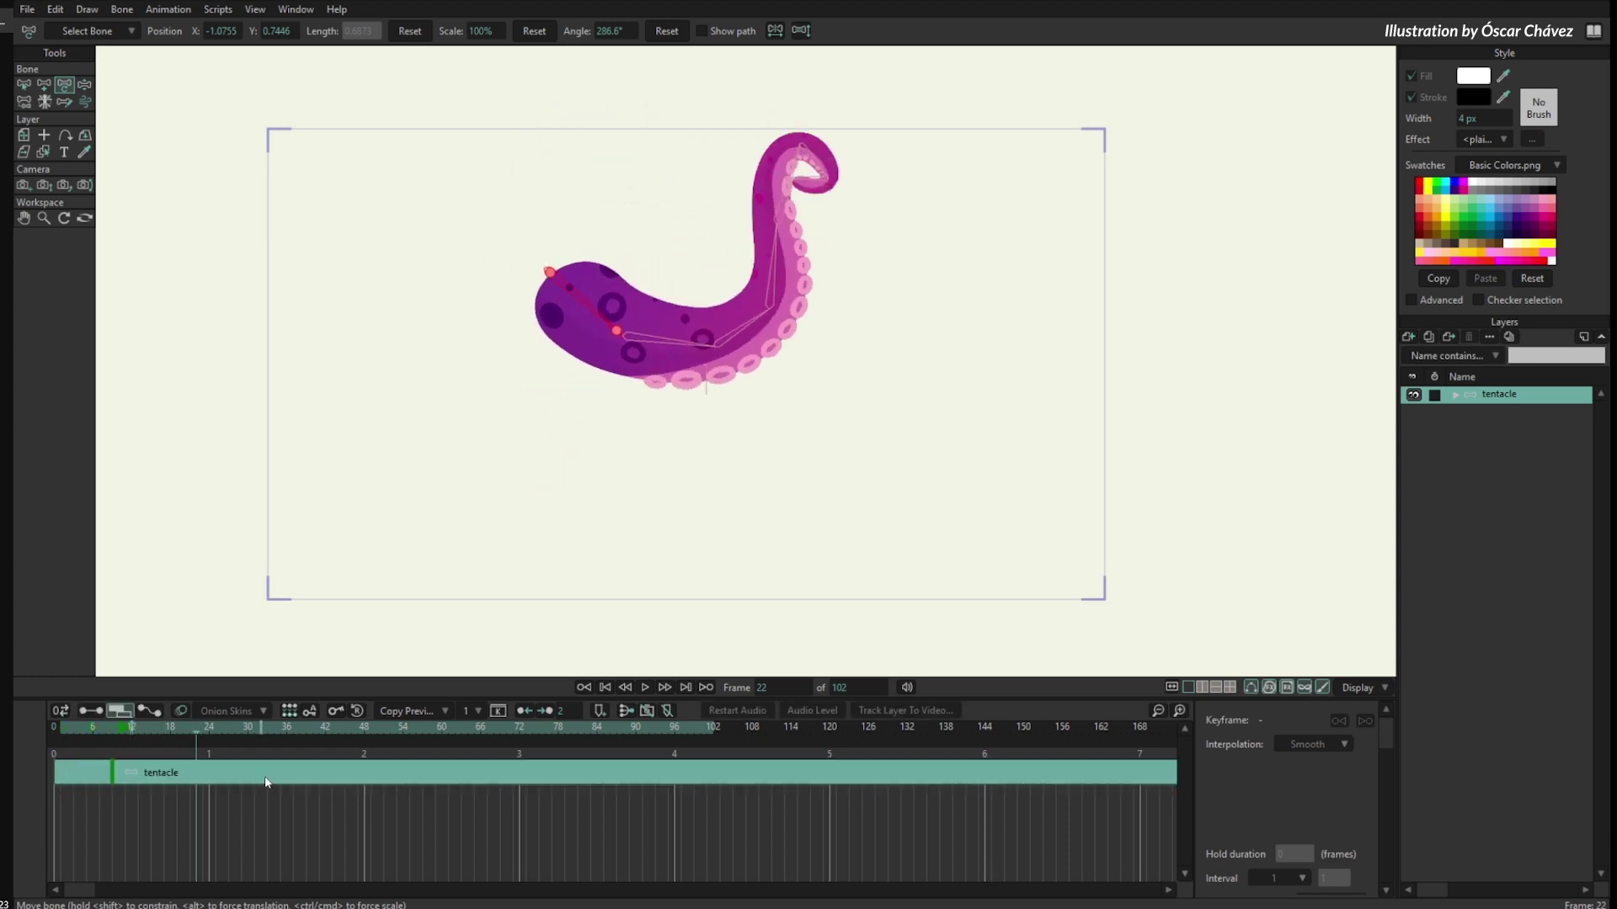
pyautogui.moveTo(188, 780); pyautogui.dragTo(53, 730)
pyautogui.click(91, 710)
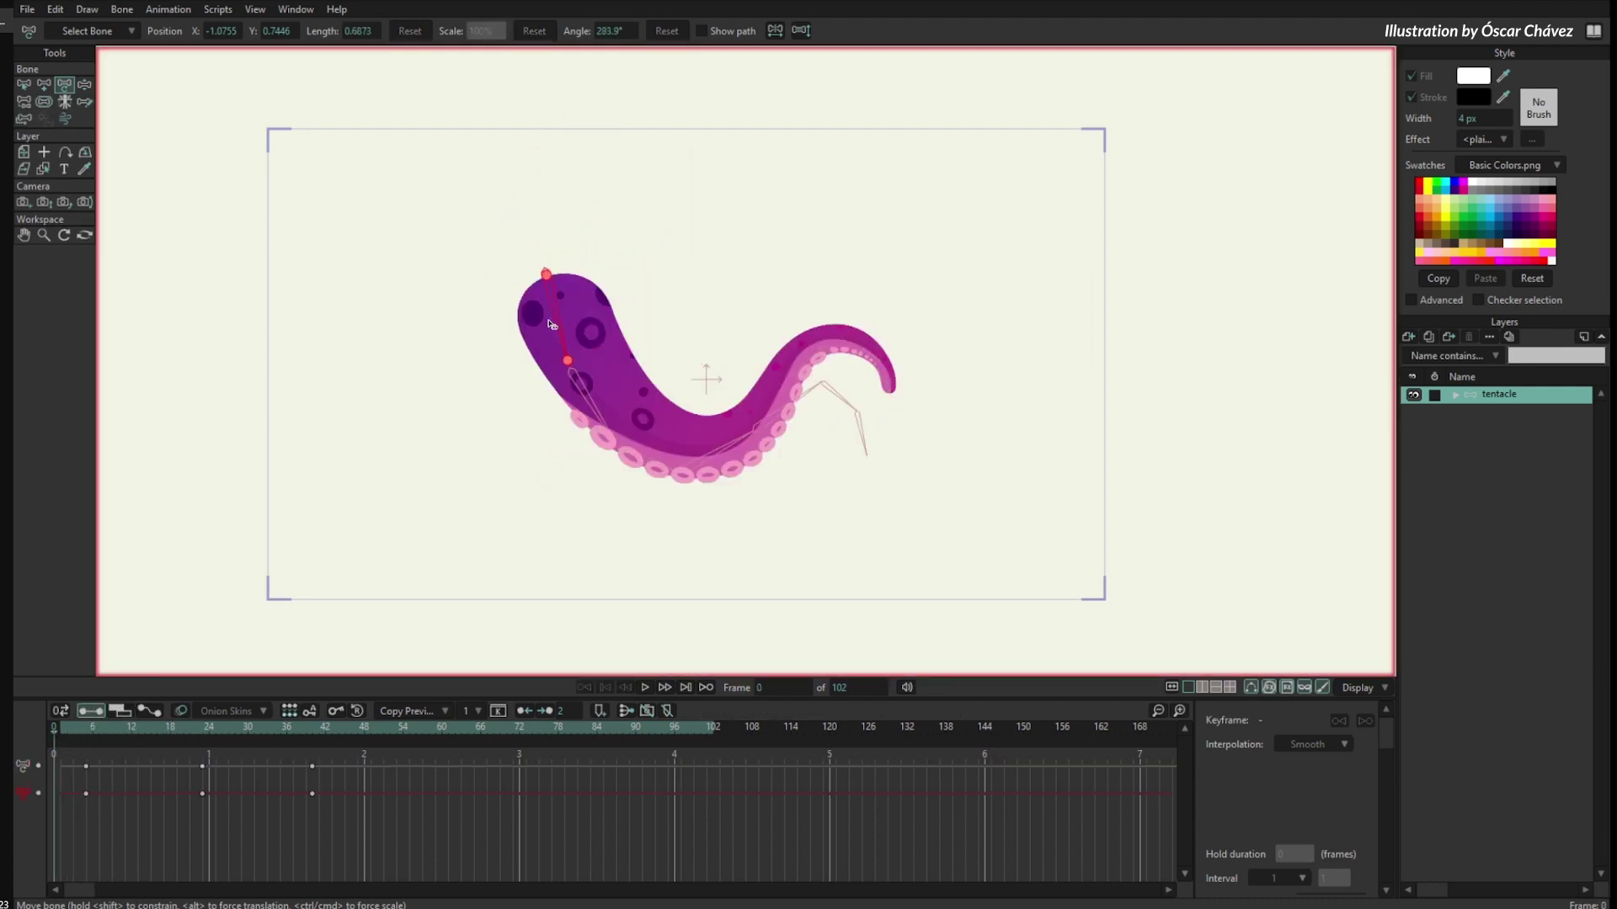
# Undo the bone rotation at frame 0 and return the tentacle layer to its original start in the sequencer.
pyautogui.hotkey('ctrl', 'z')
pyautogui.click(62, 729)
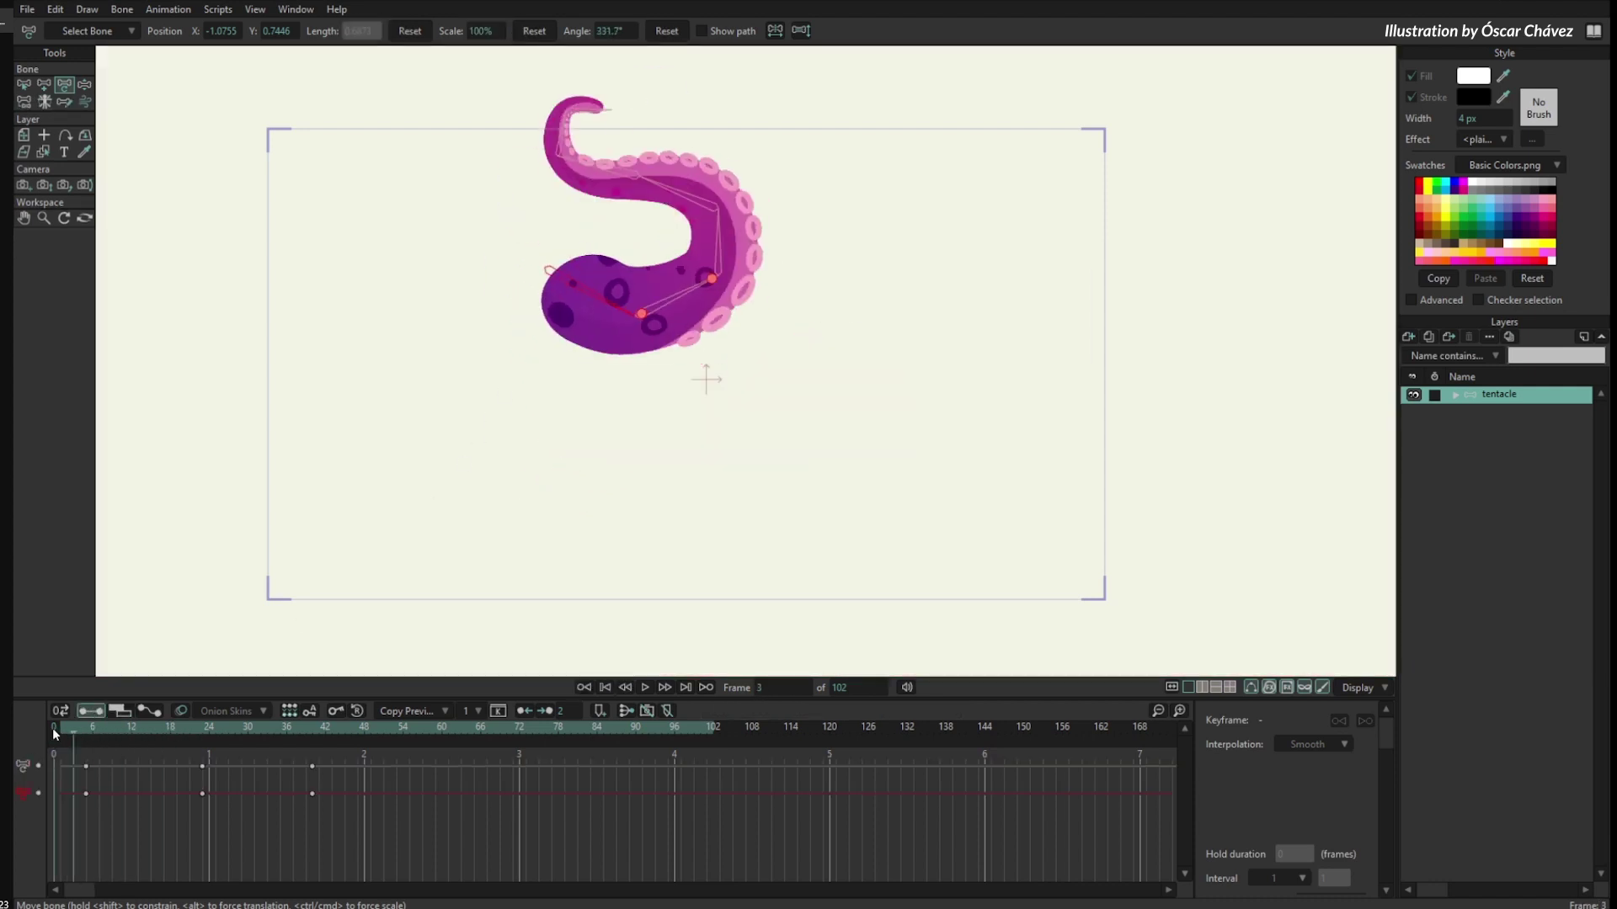
pyautogui.click(53, 728)
pyautogui.click(91, 710)
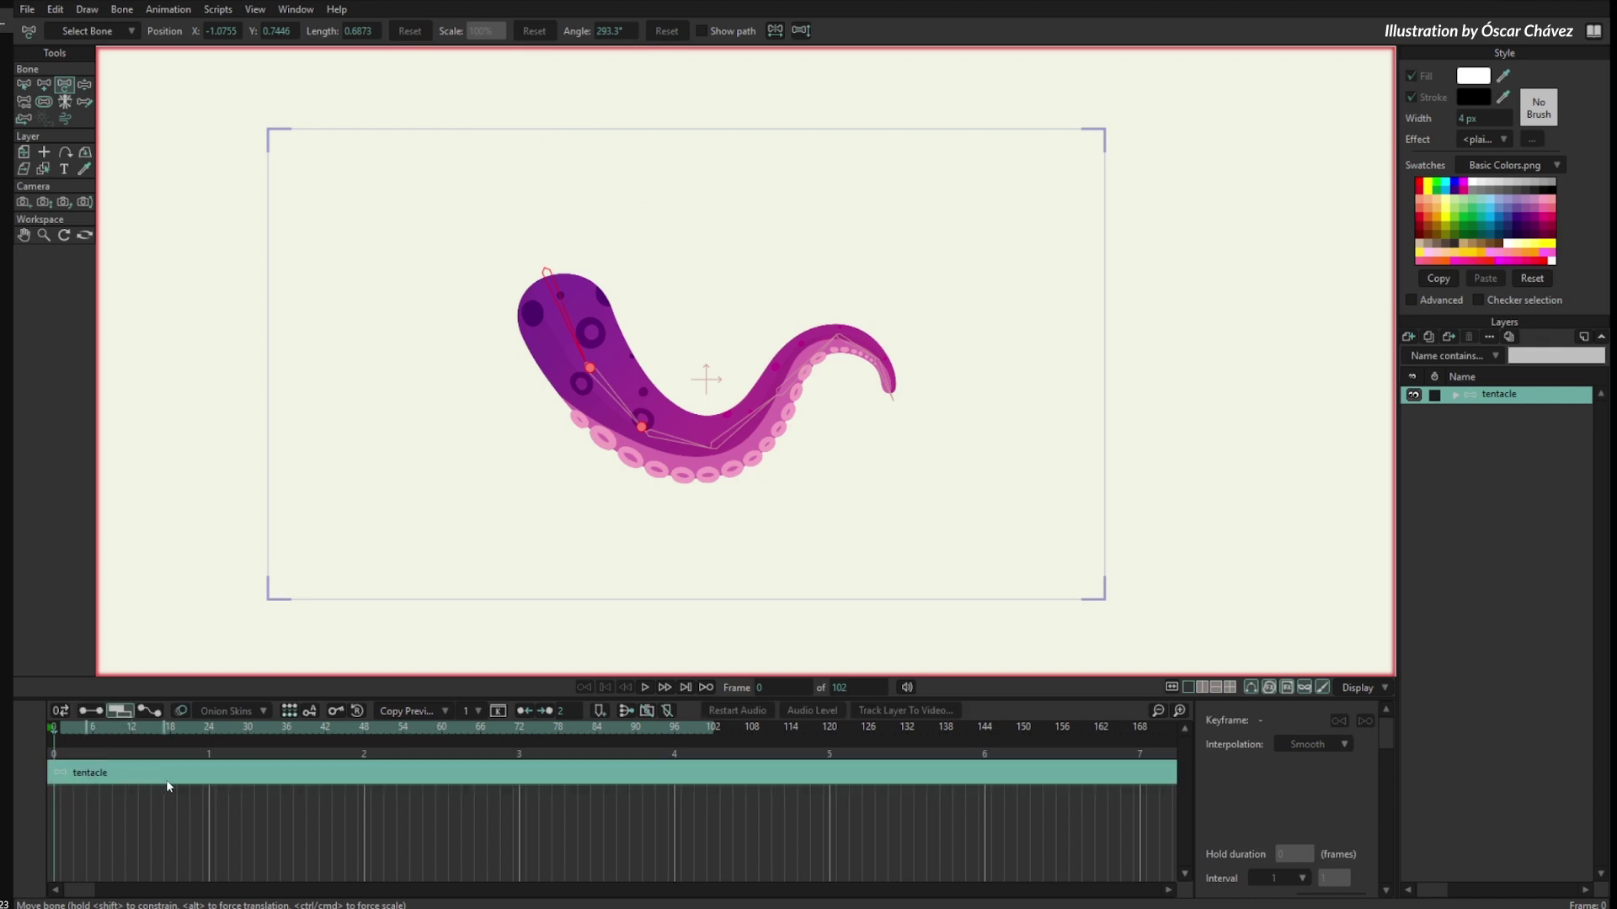
pyautogui.moveTo(165, 780)
pyautogui.mouseDown()
pyautogui.moveTo(187, 782)
pyautogui.moveTo(172, 780)
pyautogui.mouseUp()
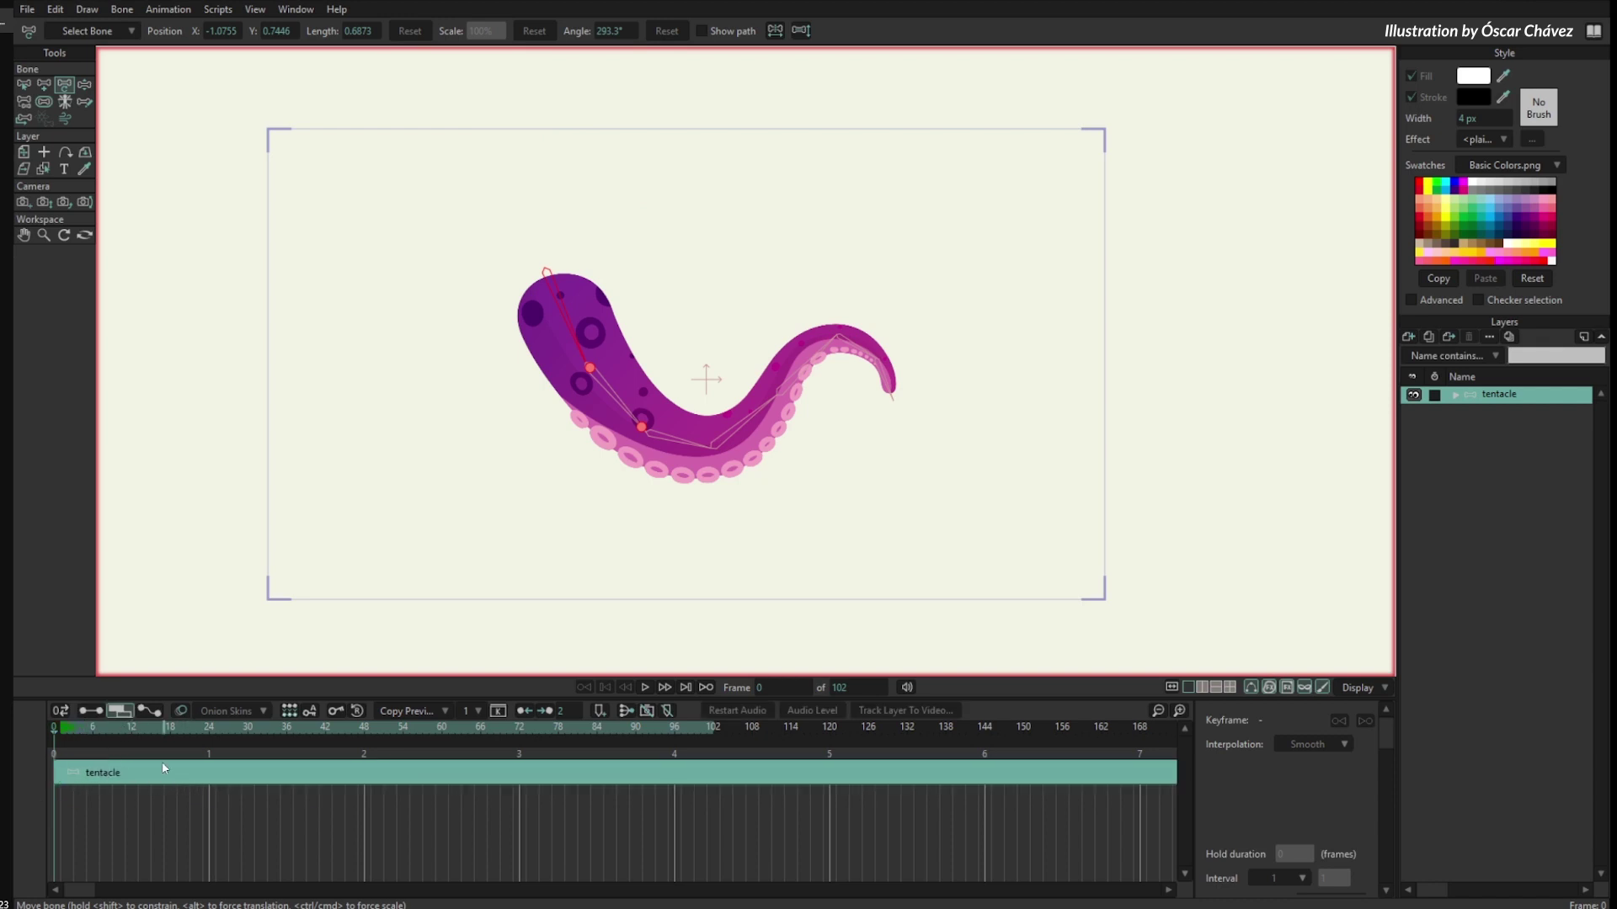
# Rotate the main tentacle bone downward to about 278.3° at frame 8.
pyautogui.click(91, 710)
pyautogui.click(105, 729)
pyautogui.moveTo(596, 325); pyautogui.dragTo(537, 394)
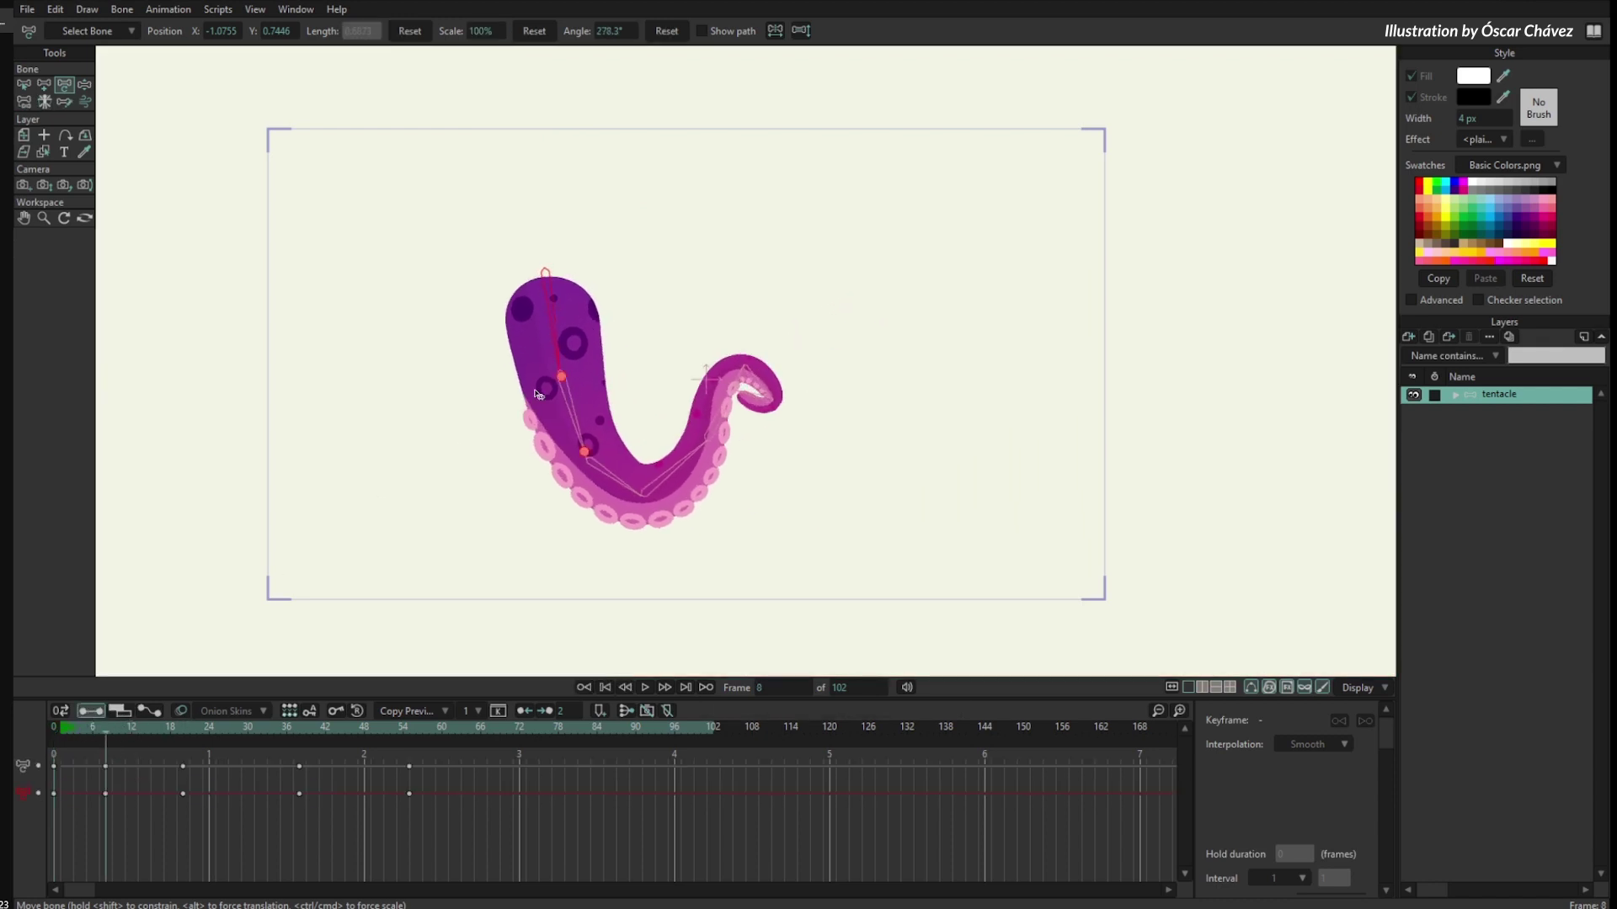
# Shift the tentacle layer about 16 frames earlier in the sequencer and play back its delayed motion.
pyautogui.click(120, 710)
pyautogui.moveTo(165, 773); pyautogui.dragTo(360, 766)
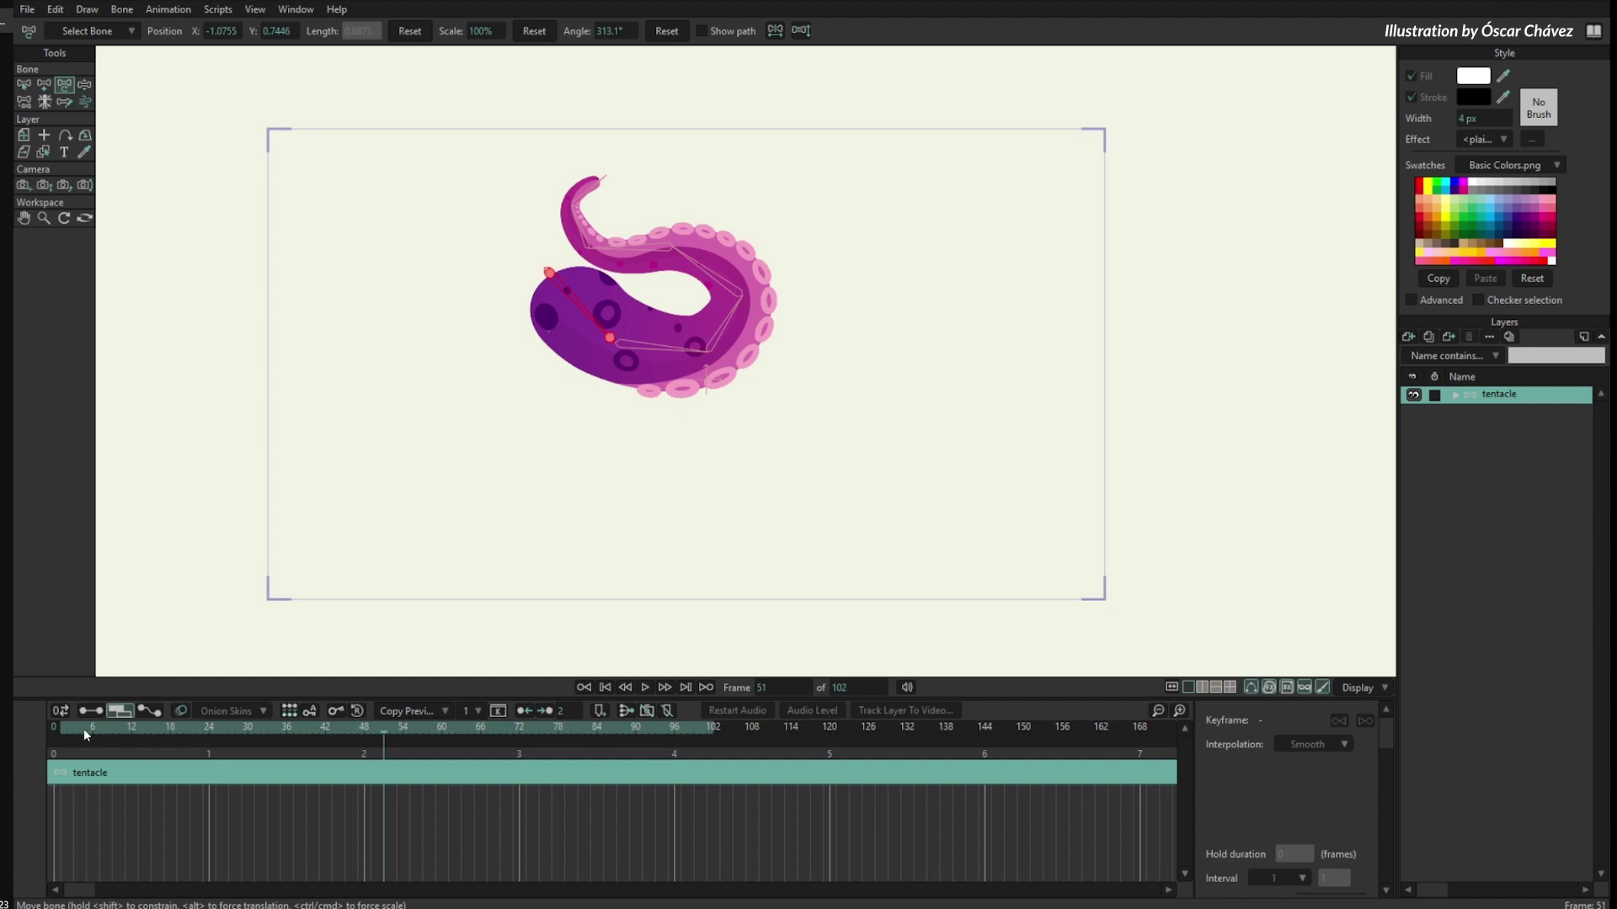
pyautogui.moveTo(84, 729); pyautogui.dragTo(21, 752)
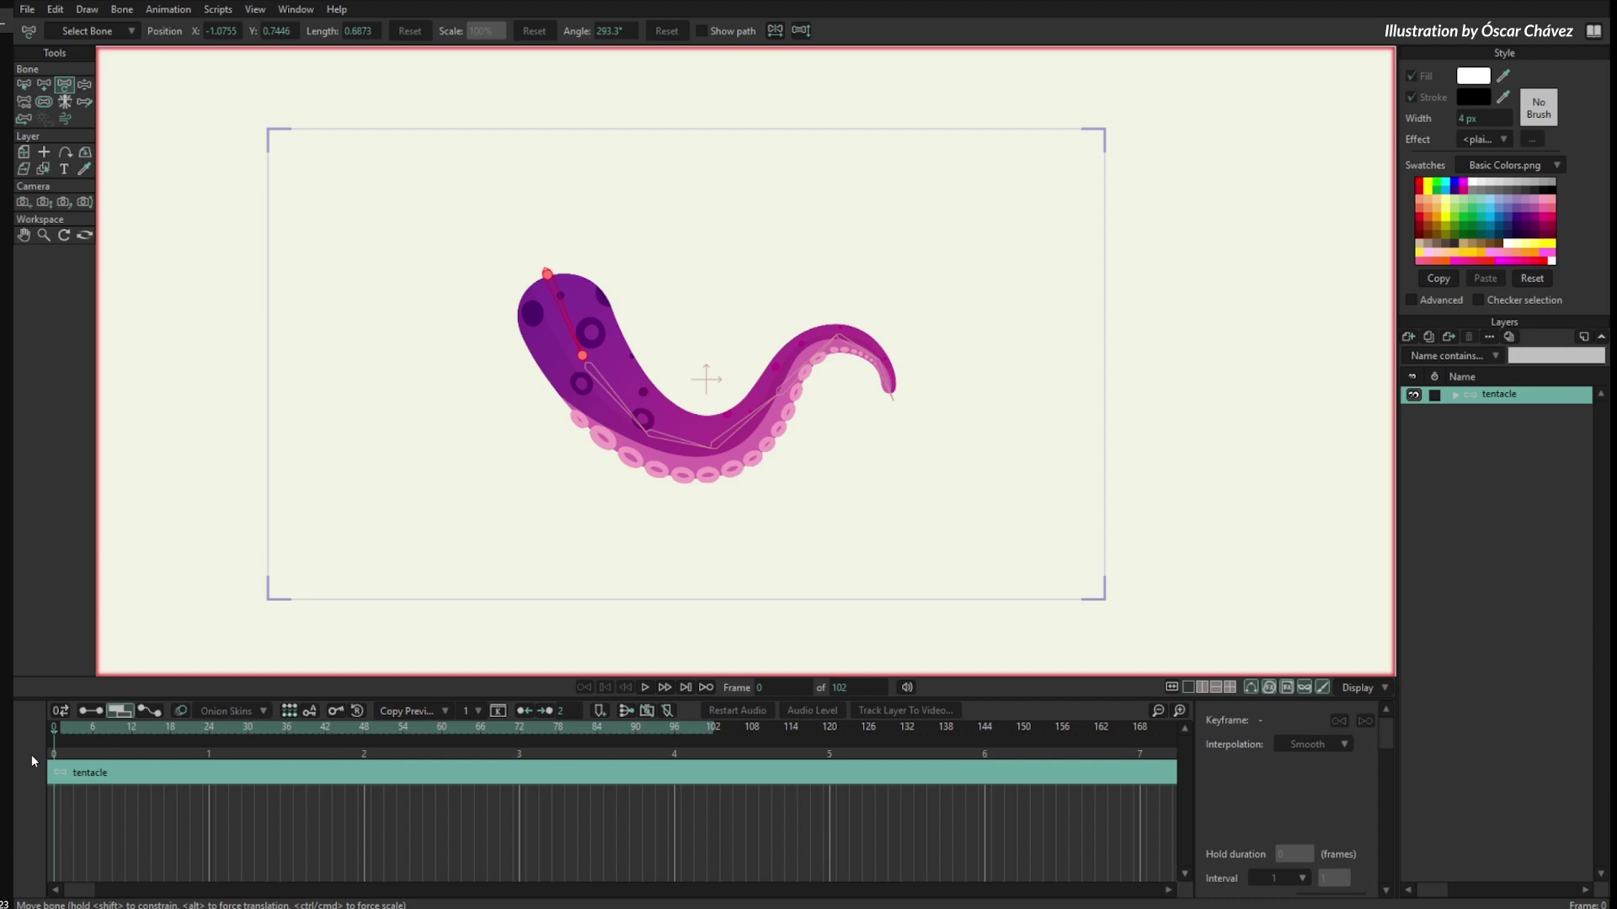
pyautogui.click(91, 711)
pyautogui.press('space')
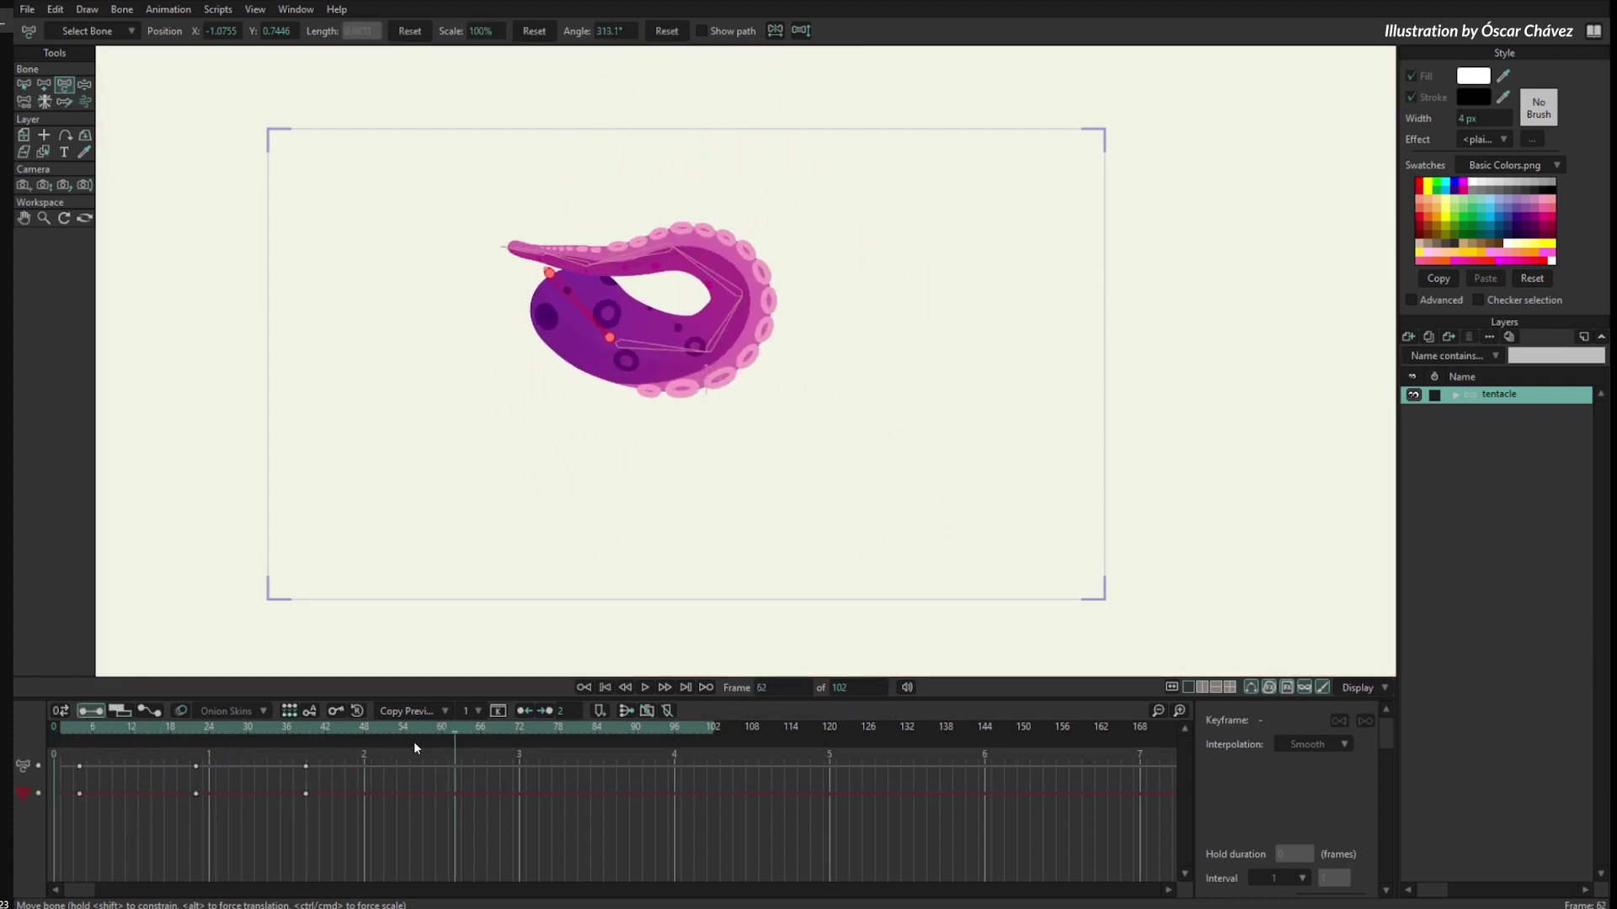
pyautogui.press('space')
pyautogui.moveTo(561, 439); pyautogui.dragTo(558, 427)
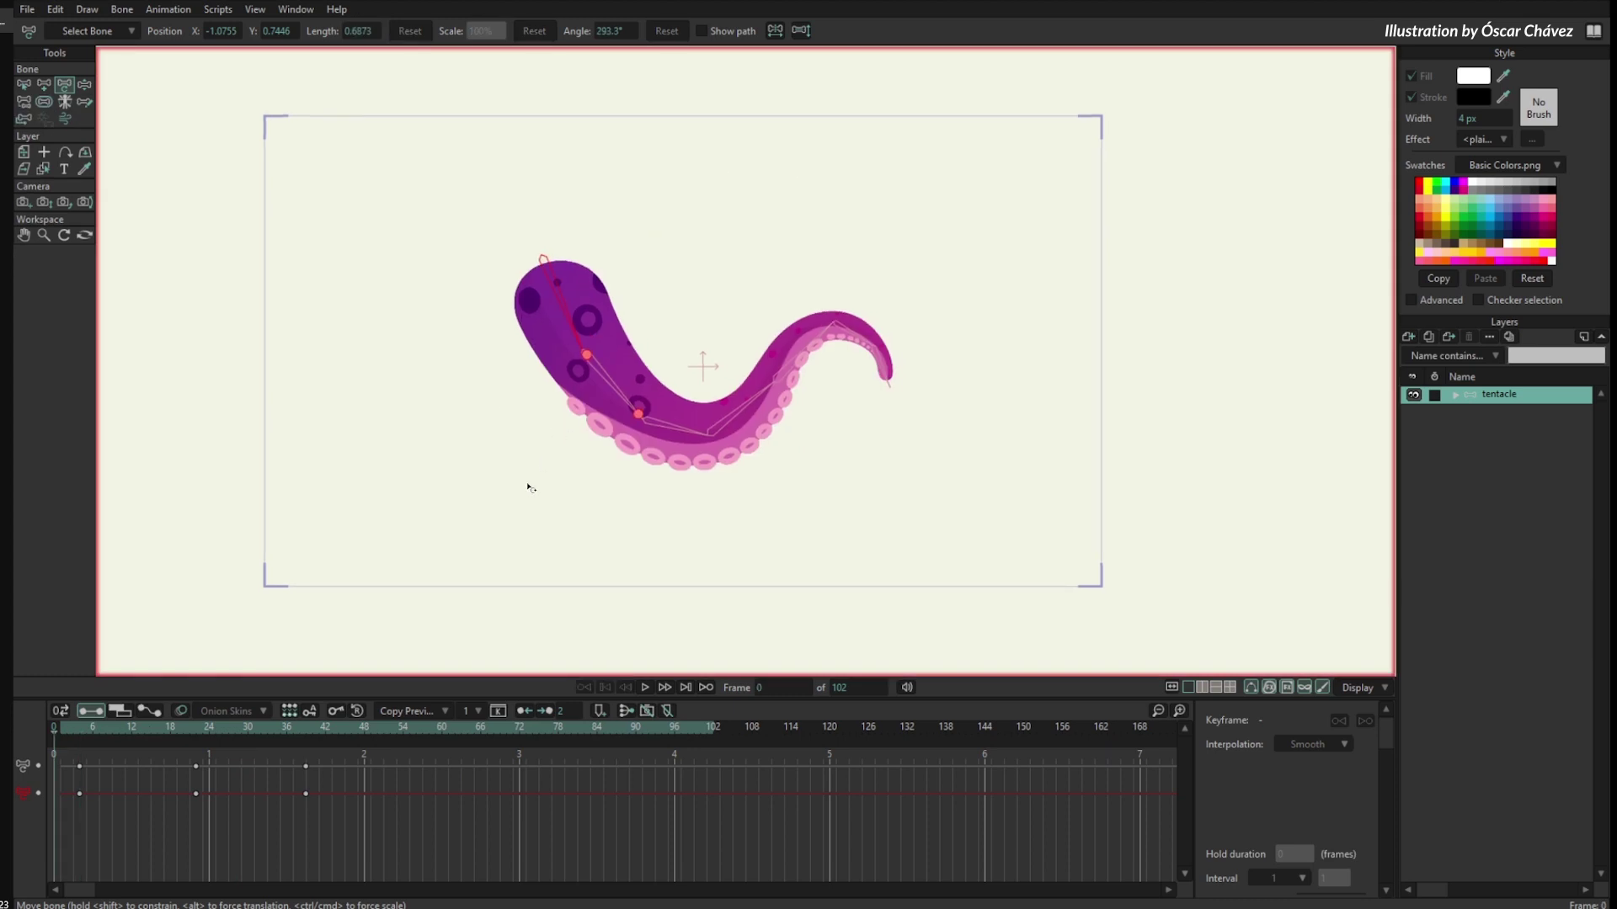
# Create a new document and draw three upright white rectangles side by side.
pyautogui.hotkey('ctrl', 'n')
pyautogui.click(188, 31)
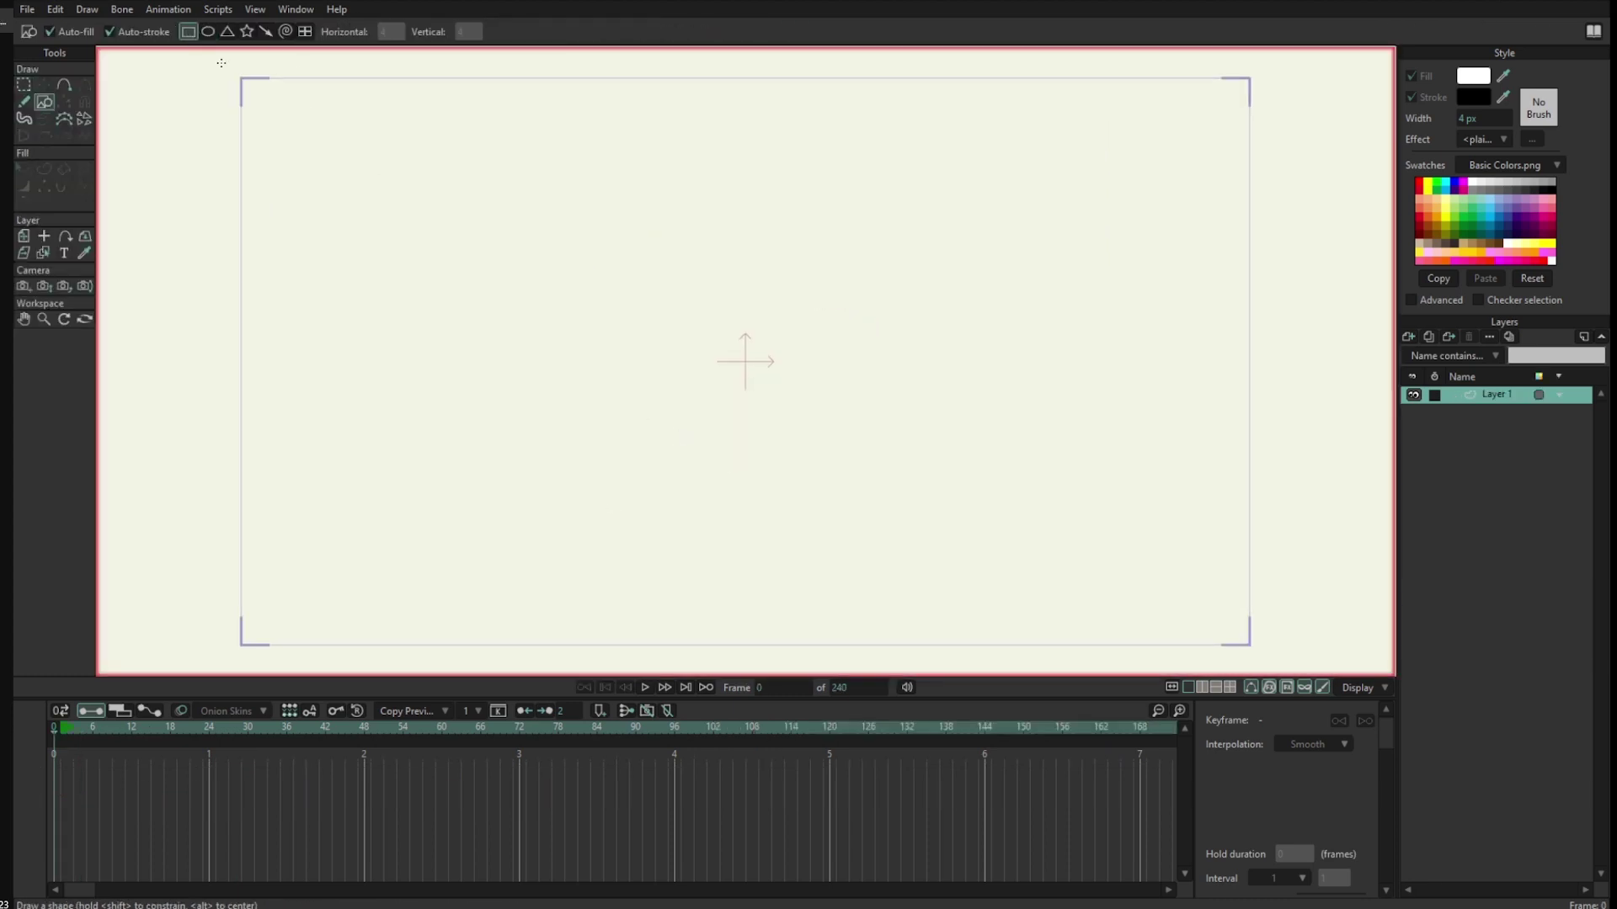
pyautogui.moveTo(380, 291); pyautogui.dragTo(516, 520)
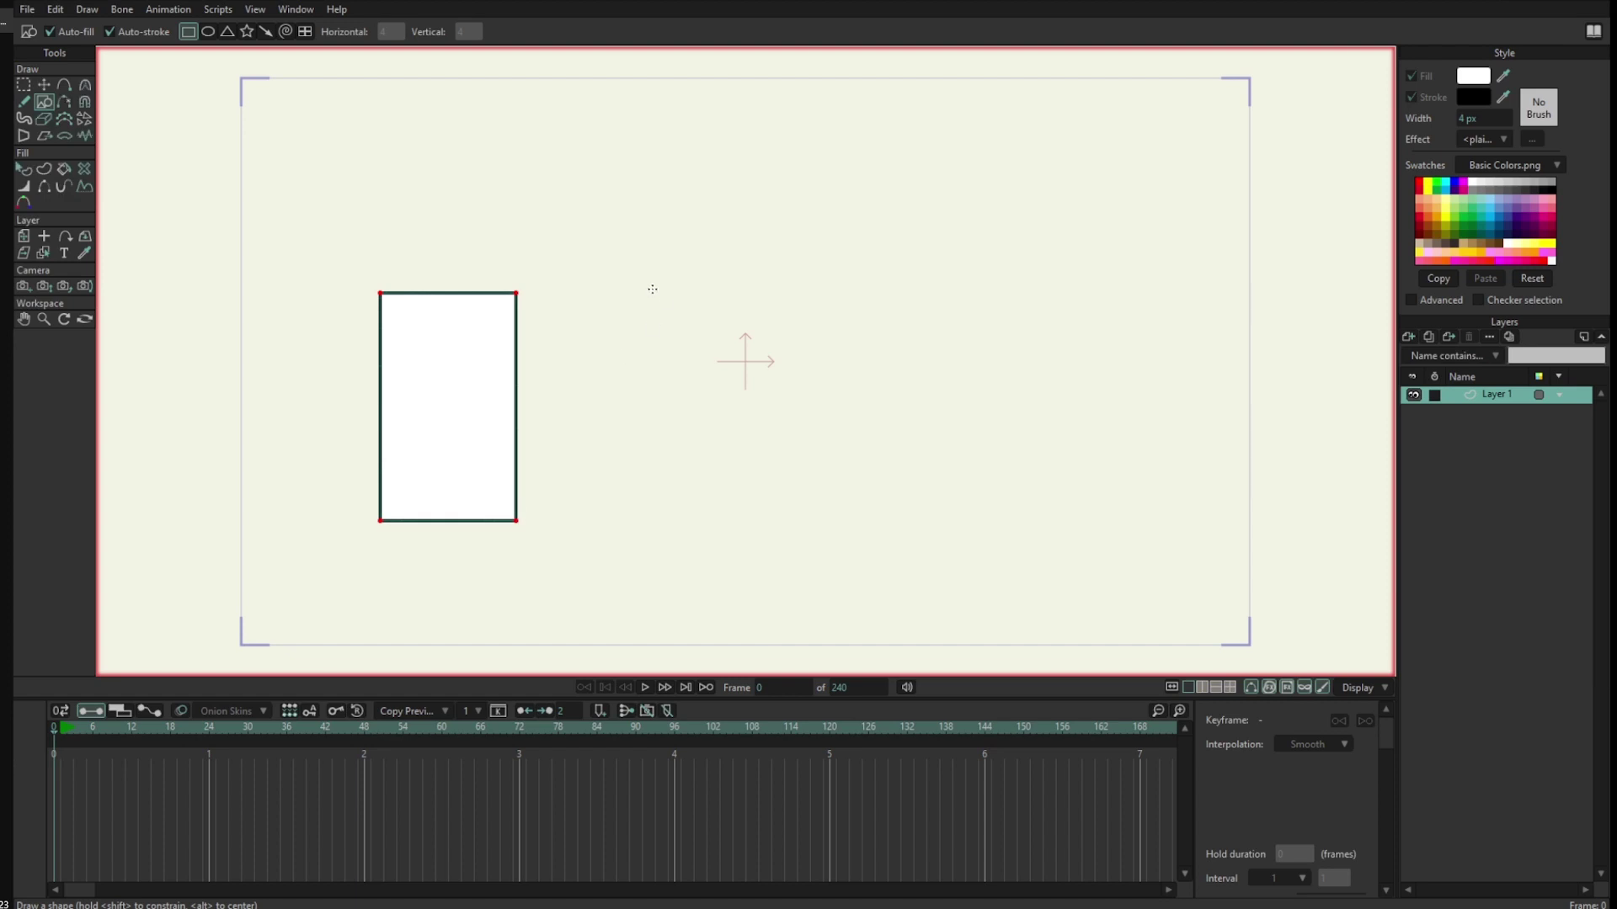
pyautogui.moveTo(650, 293); pyautogui.dragTo(782, 518)
pyautogui.moveTo(879, 286); pyautogui.dragTo(1026, 514)
# Add a bone layer and nest the rectangles' Layer 1 inside it.
pyautogui.click(1415, 337)
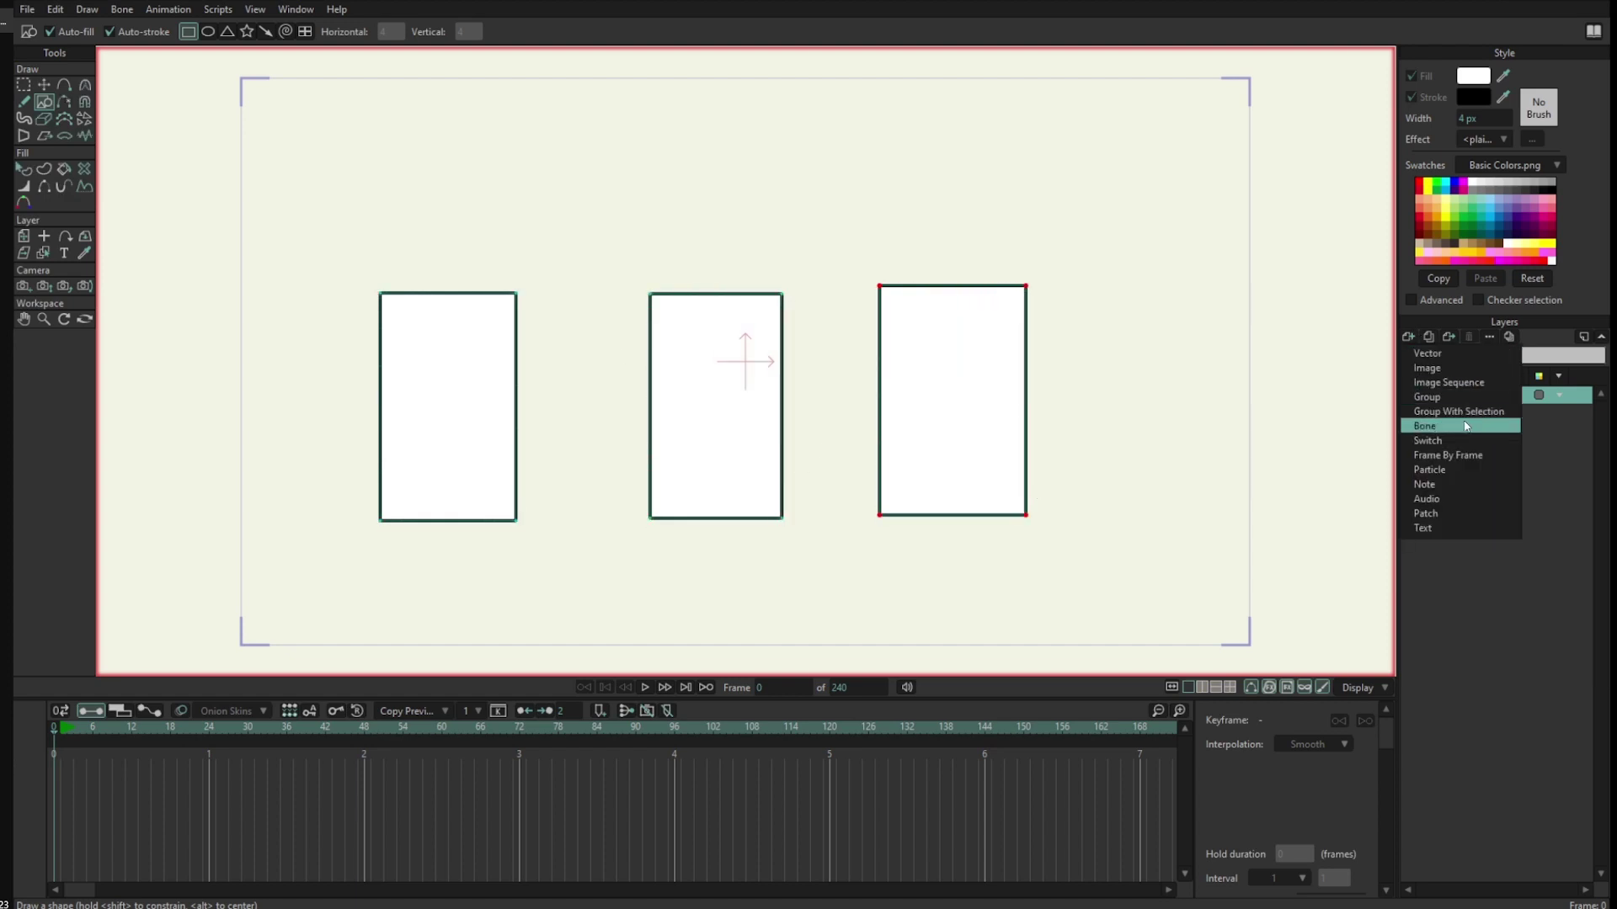
pyautogui.click(1472, 424)
pyautogui.moveTo(1483, 413); pyautogui.dragTo(1491, 396)
pyautogui.click(1491, 397)
# Draw one vertical bone up the middle of each of the three rectangles.
pyautogui.moveTo(447, 516); pyautogui.dragTo(451, 300)
pyautogui.moveTo(714, 517); pyautogui.dragTo(714, 298)
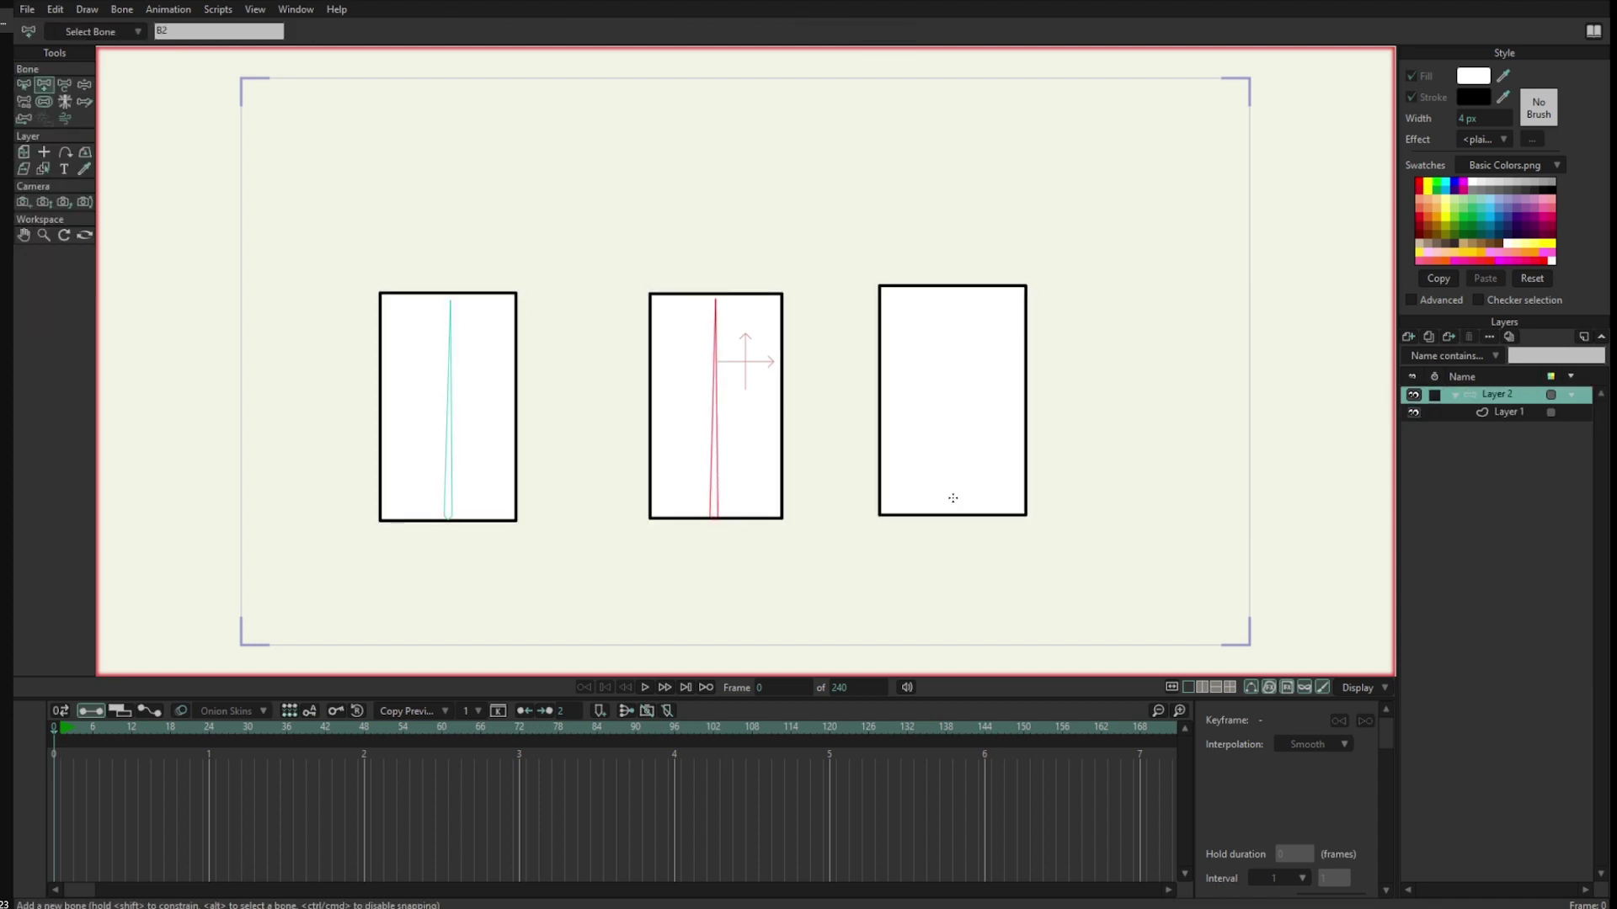
pyautogui.click(953, 532)
pyautogui.moveTo(951, 511); pyautogui.dragTo(956, 292)
# Make bone B1 the scale control bone for bones B2 and B3 at 100% with a 5-frame delay.
pyautogui.press('b')
pyautogui.moveTo(635, 357)
pyautogui.mouseDown()
pyautogui.moveTo(869, 447)
pyautogui.moveTo(964, 457)
pyautogui.mouseUp()
pyautogui.click(501, 530)
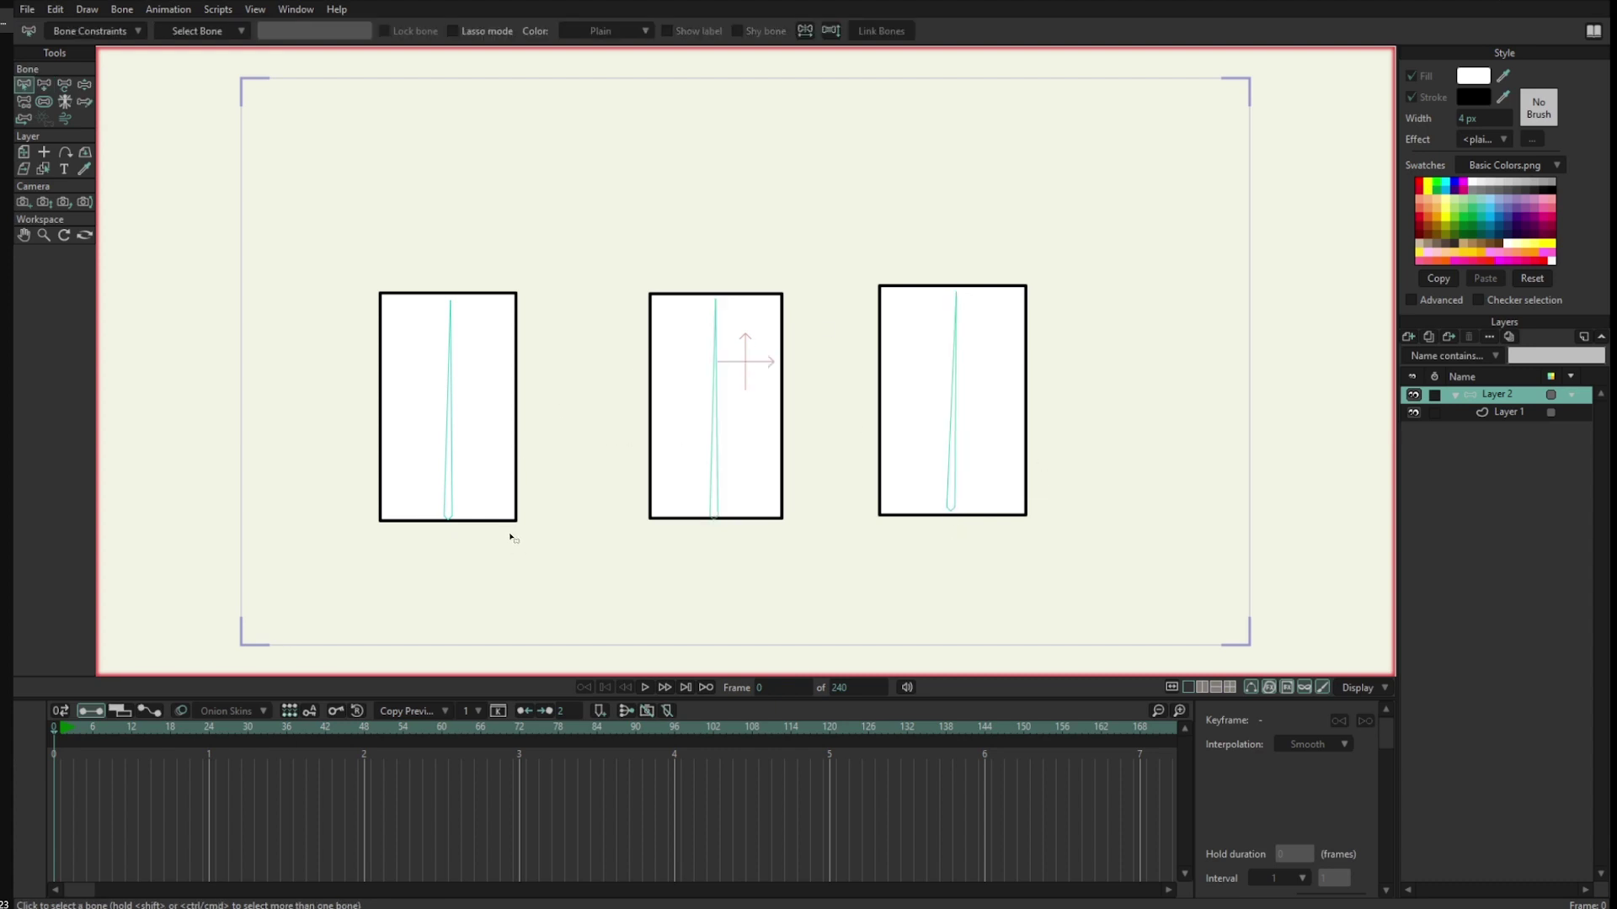
pyautogui.hotkey('ctrl', 'z')
pyautogui.click(452, 413)
pyautogui.moveTo(547, 344); pyautogui.dragTo(590, 368)
pyautogui.hotkey('ctrl', 'z')
pyautogui.click(107, 31)
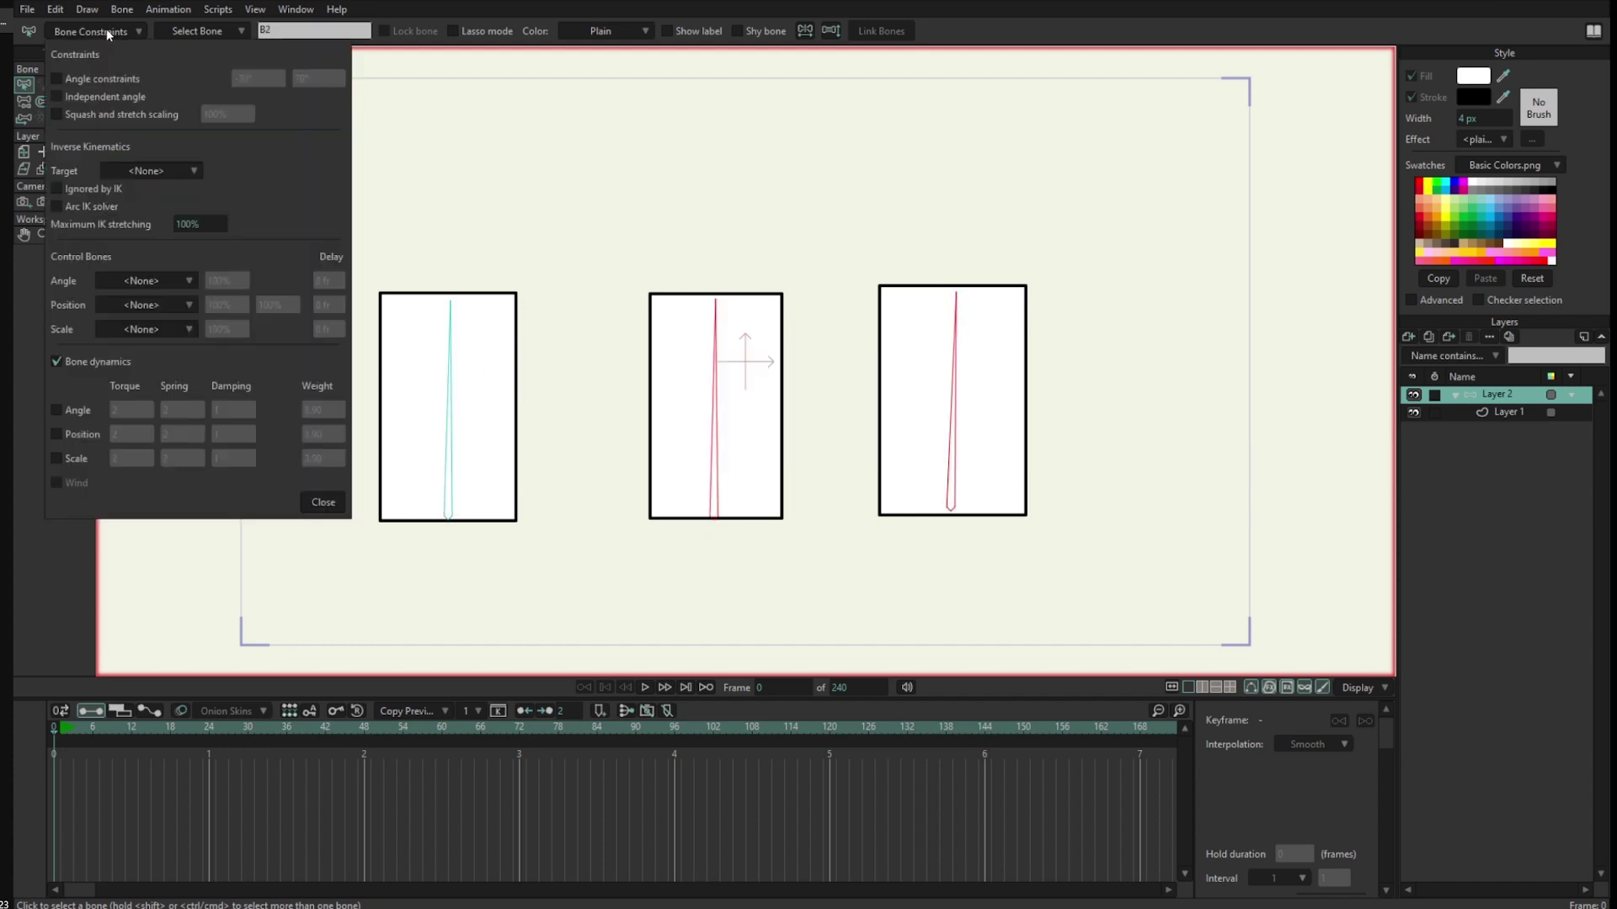
pyautogui.click(173, 328)
pyautogui.click(204, 362)
pyautogui.moveTo(332, 326); pyautogui.dragTo(359, 330)
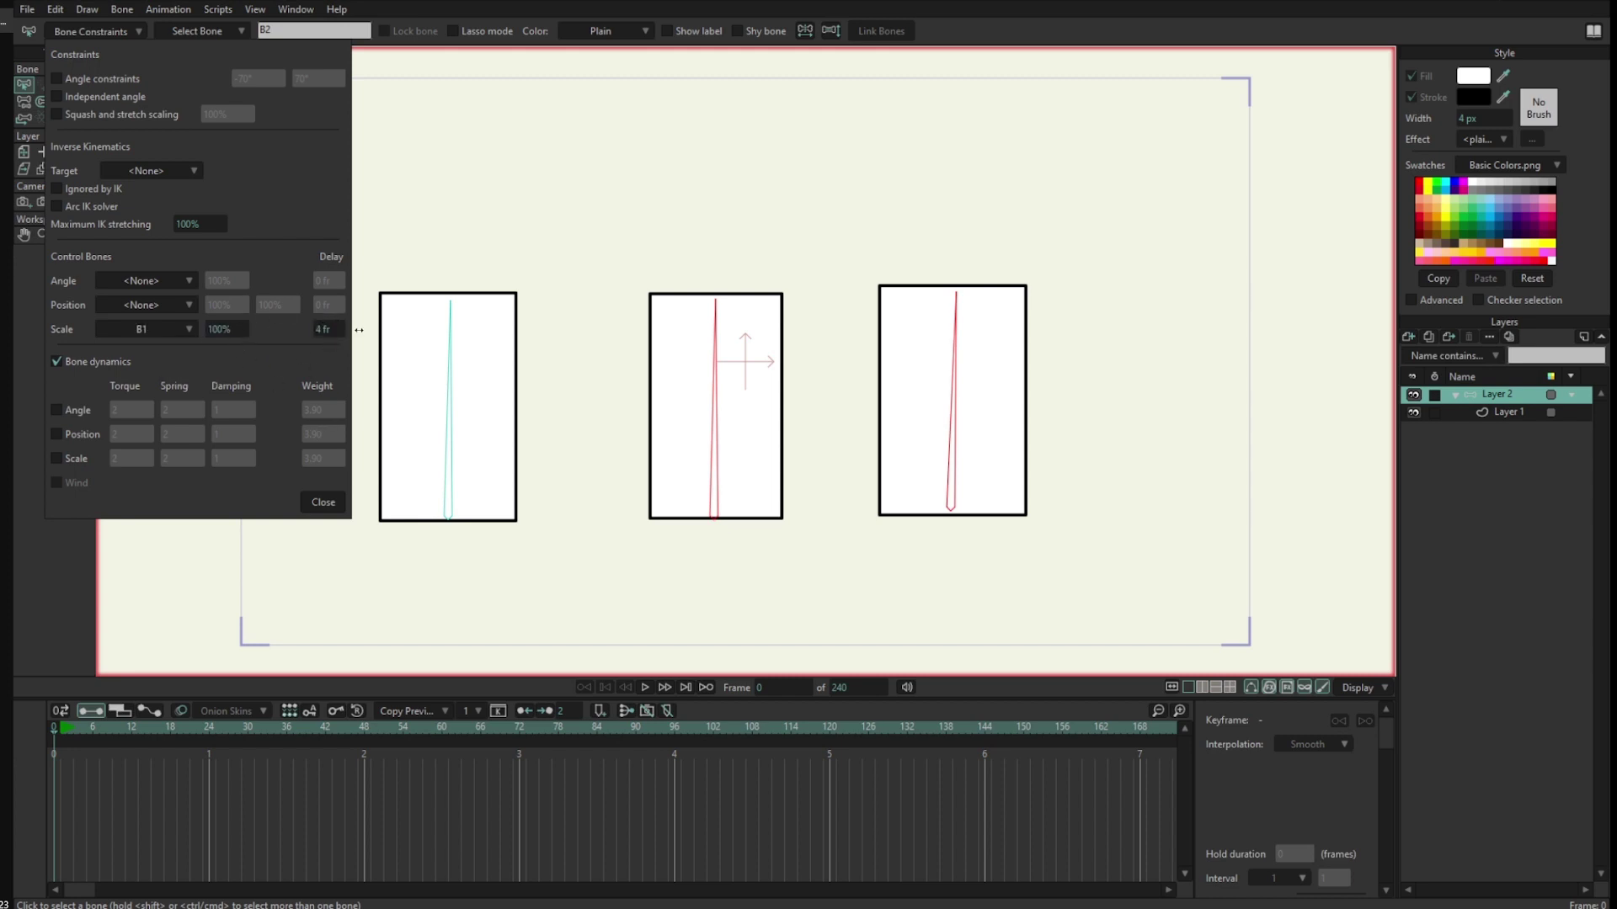
pyautogui.click(322, 503)
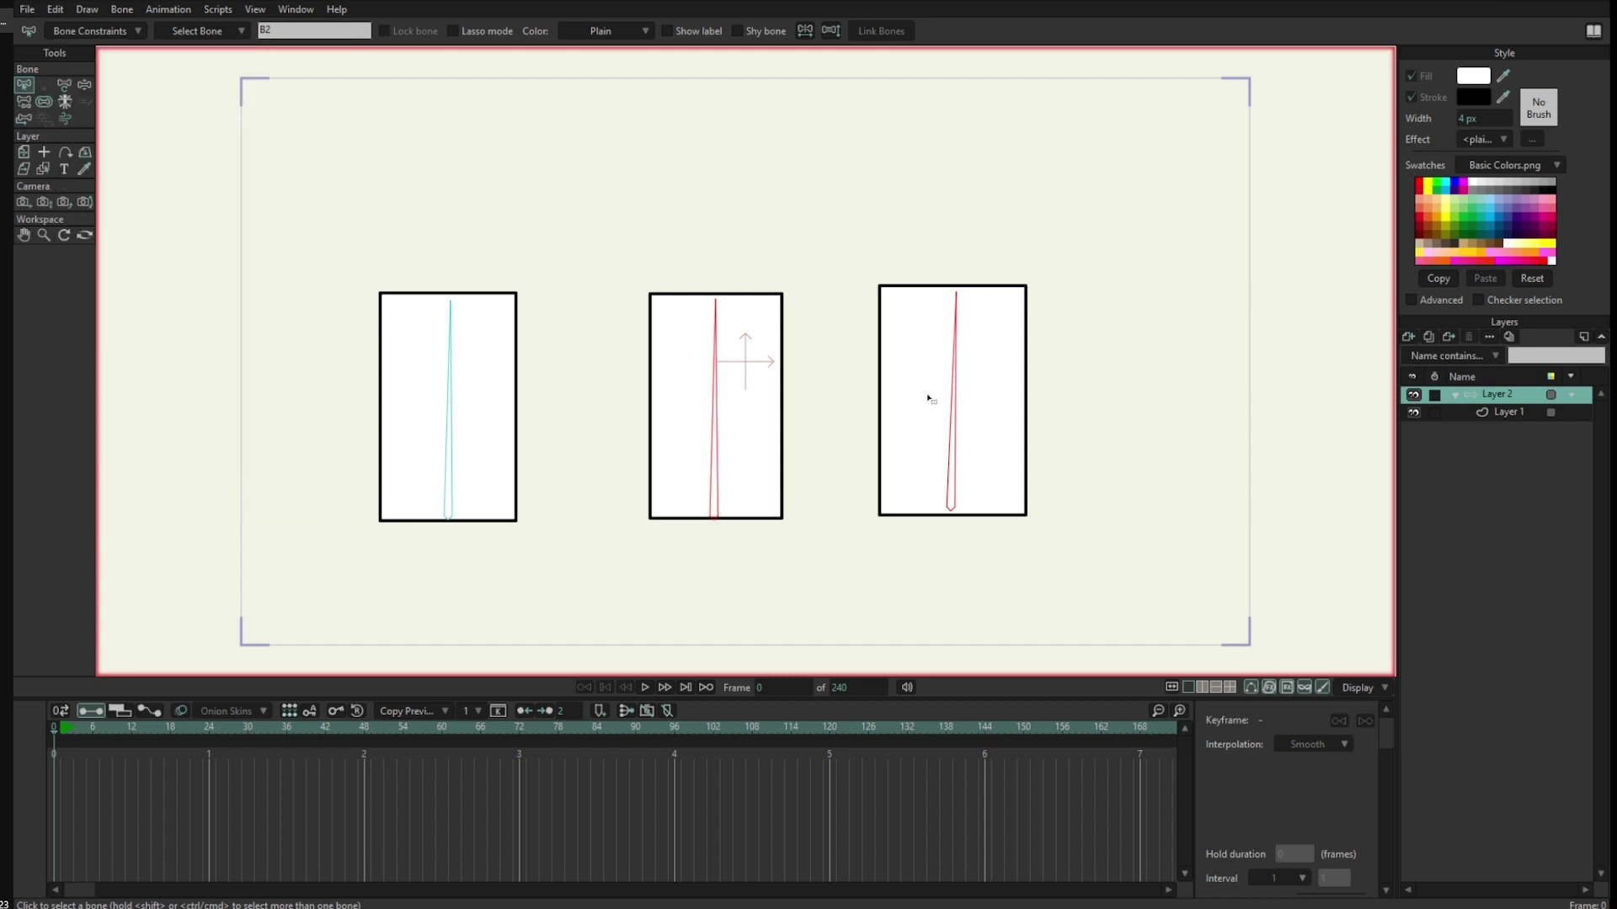
# Increase the scale delay of bone B3 in the third rectangle.
pyautogui.click(952, 388)
pyautogui.click(112, 32)
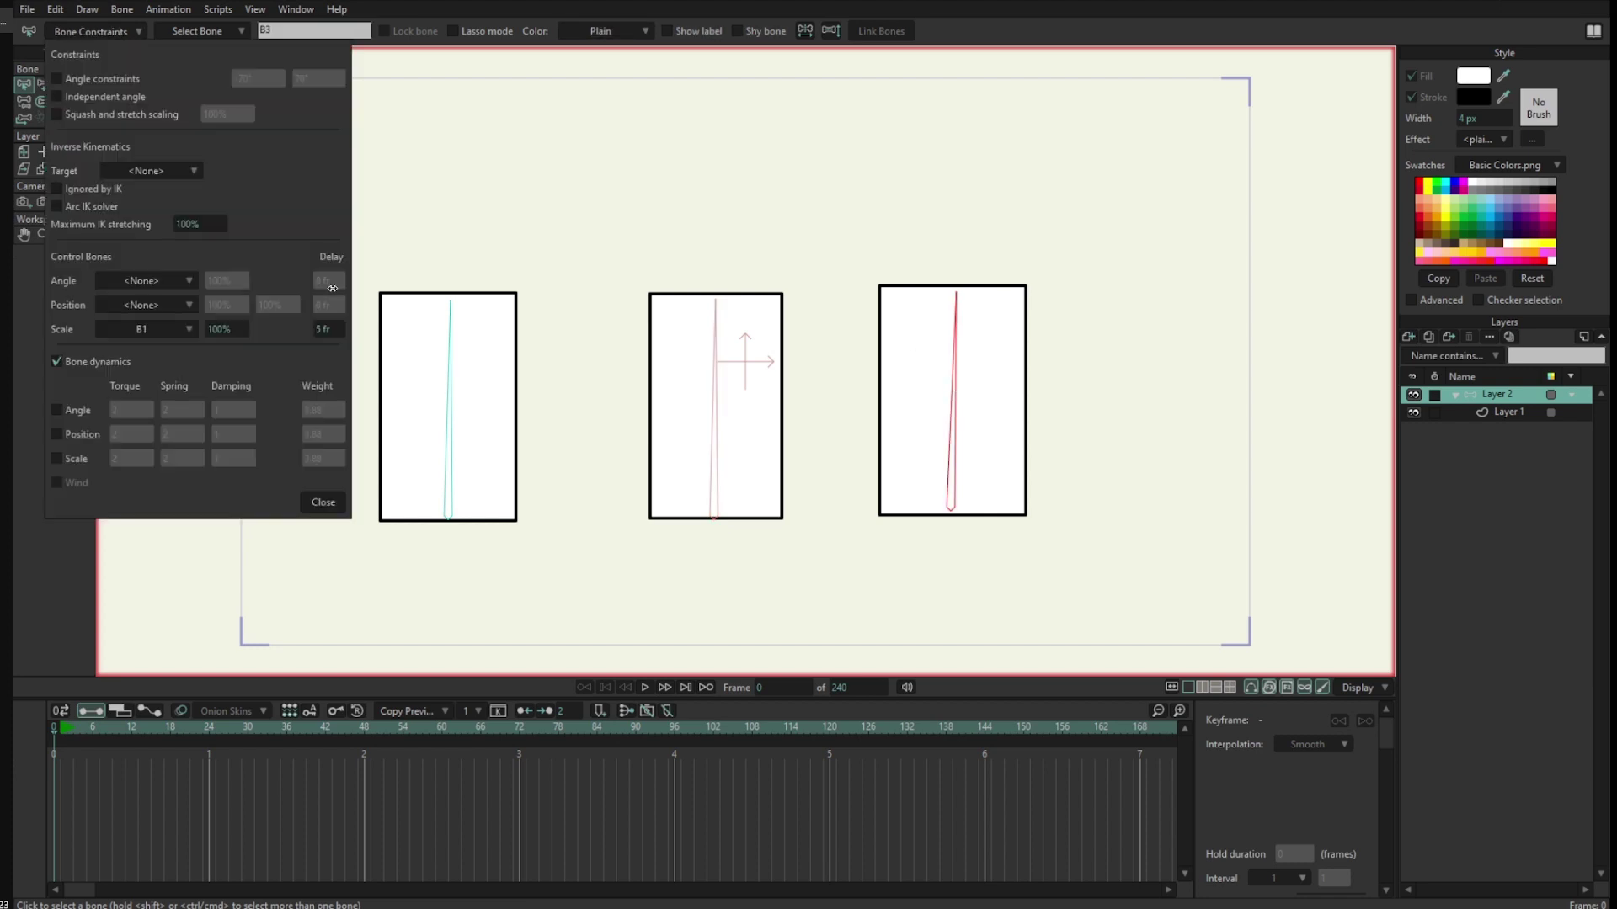
pyautogui.click(320, 500)
# Key bone B1's scale at about 50% on frame 8 and about 161% on frame 25.
pyautogui.moveTo(62, 735); pyautogui.dragTo(105, 735)
pyautogui.press('t')
pyautogui.moveTo(455, 422); pyautogui.dragTo(368, 527)
pyautogui.click(104, 745)
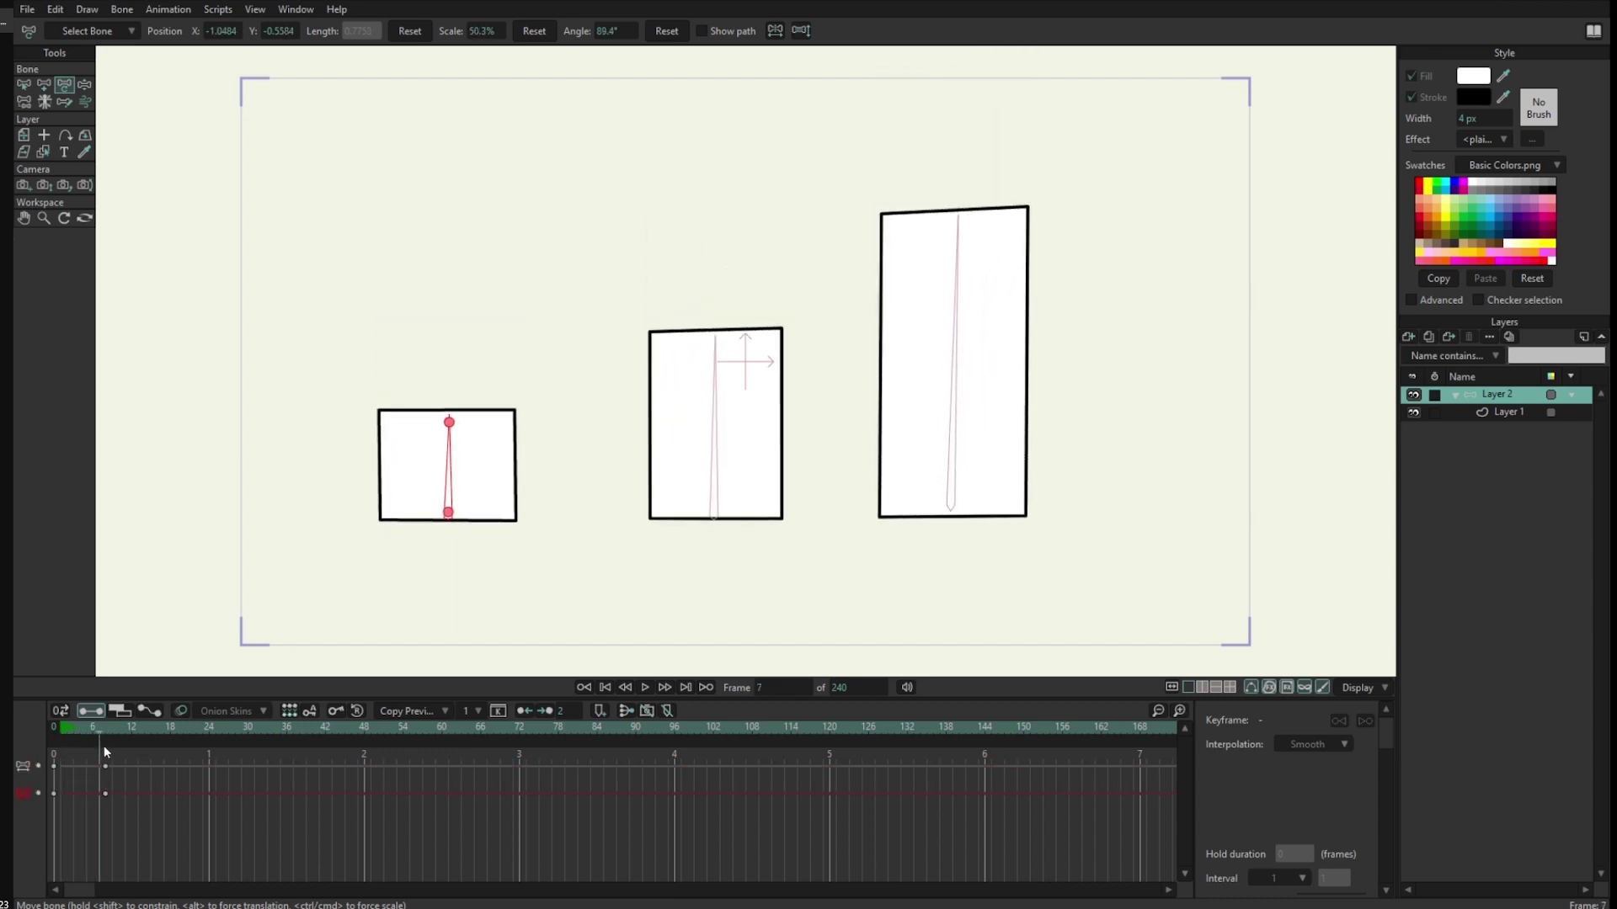
pyautogui.moveTo(103, 746); pyautogui.dragTo(215, 749)
pyautogui.moveTo(469, 447); pyautogui.dragTo(547, 475)
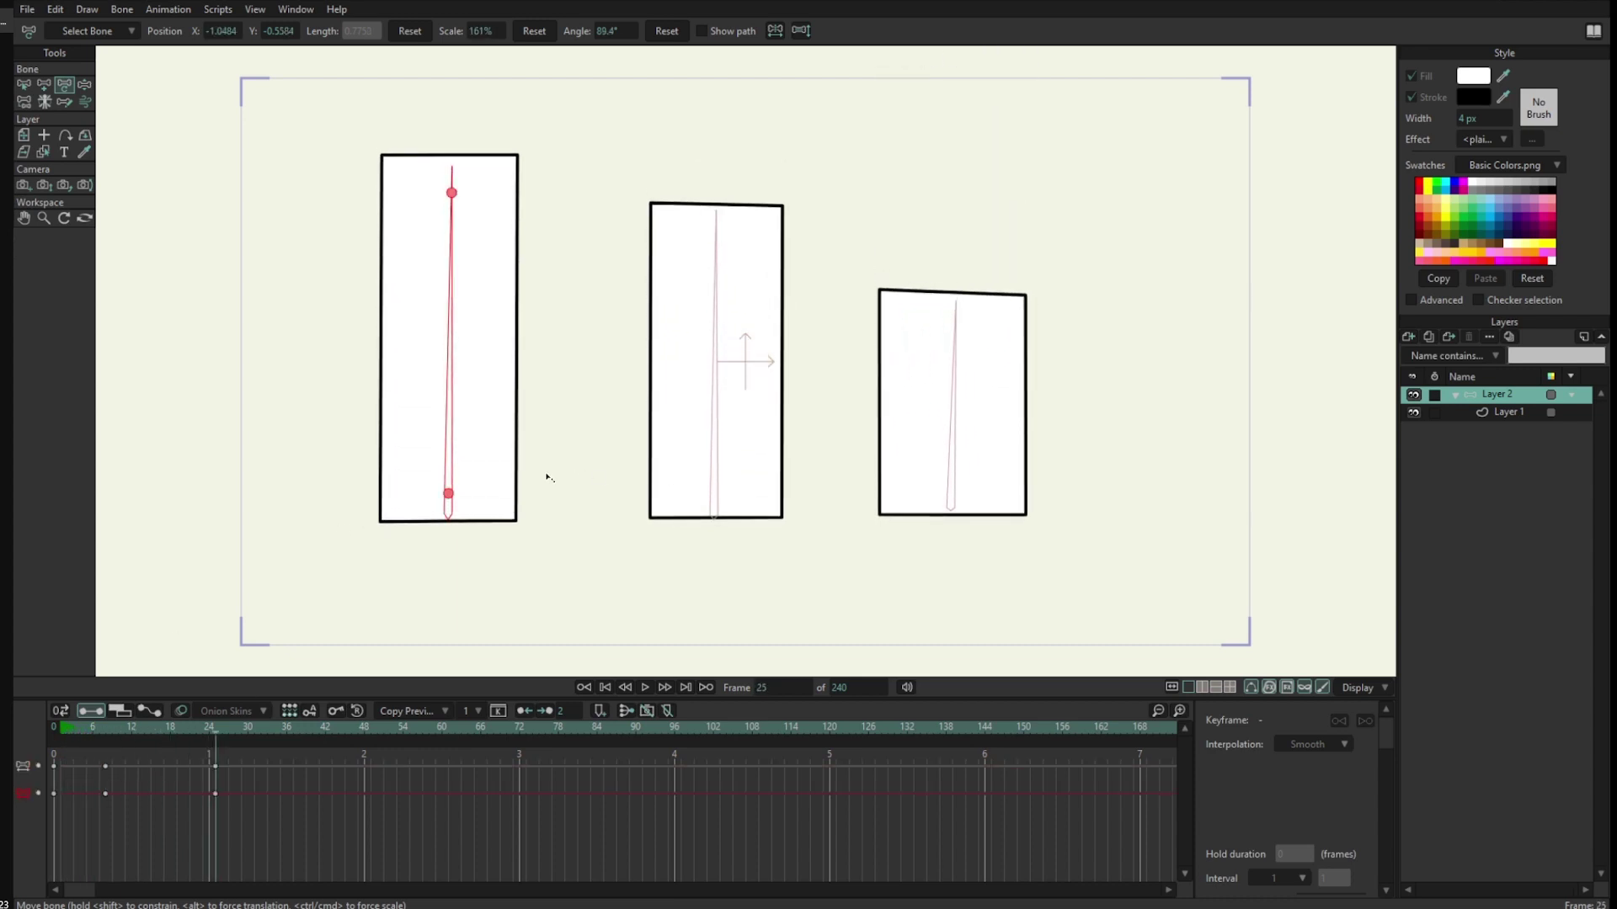
# Add further scale changes to bone B1 after frame 25 and scrub the animation.
pyautogui.moveTo(58, 727); pyautogui.dragTo(362, 770)
pyautogui.moveTo(433, 444); pyautogui.dragTo(368, 491)
pyautogui.moveTo(87, 726); pyautogui.dragTo(397, 768)
# Enable squash and stretch scaling at 100% on all three rectangle bones and scrub through the result.
pyautogui.press('b')
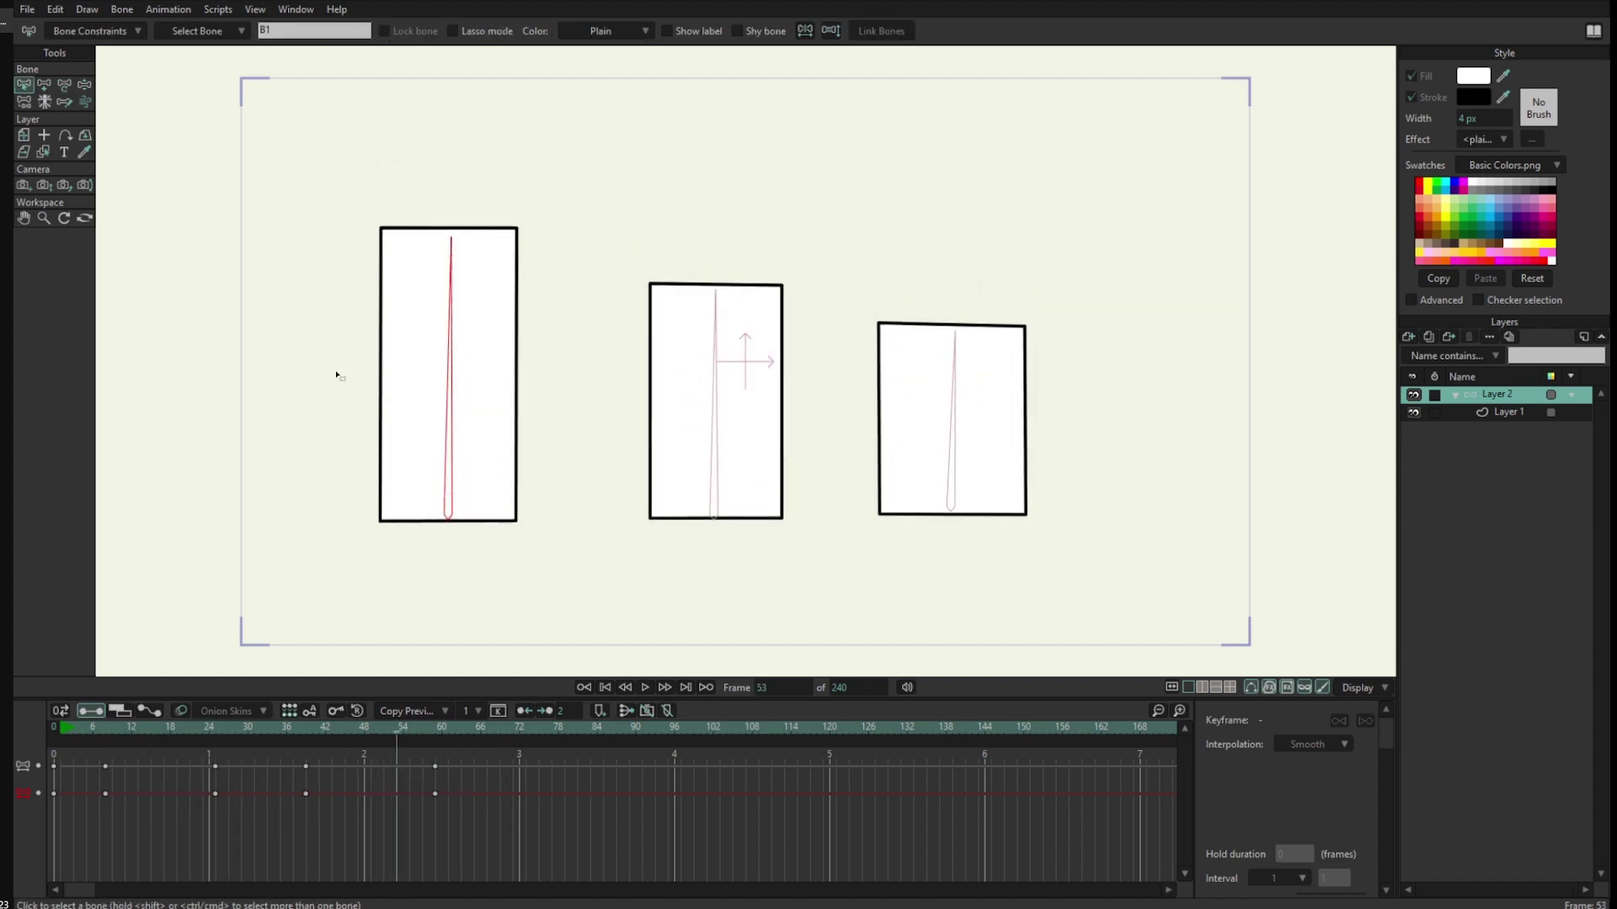
pyautogui.moveTo(288, 319); pyautogui.dragTo(985, 511)
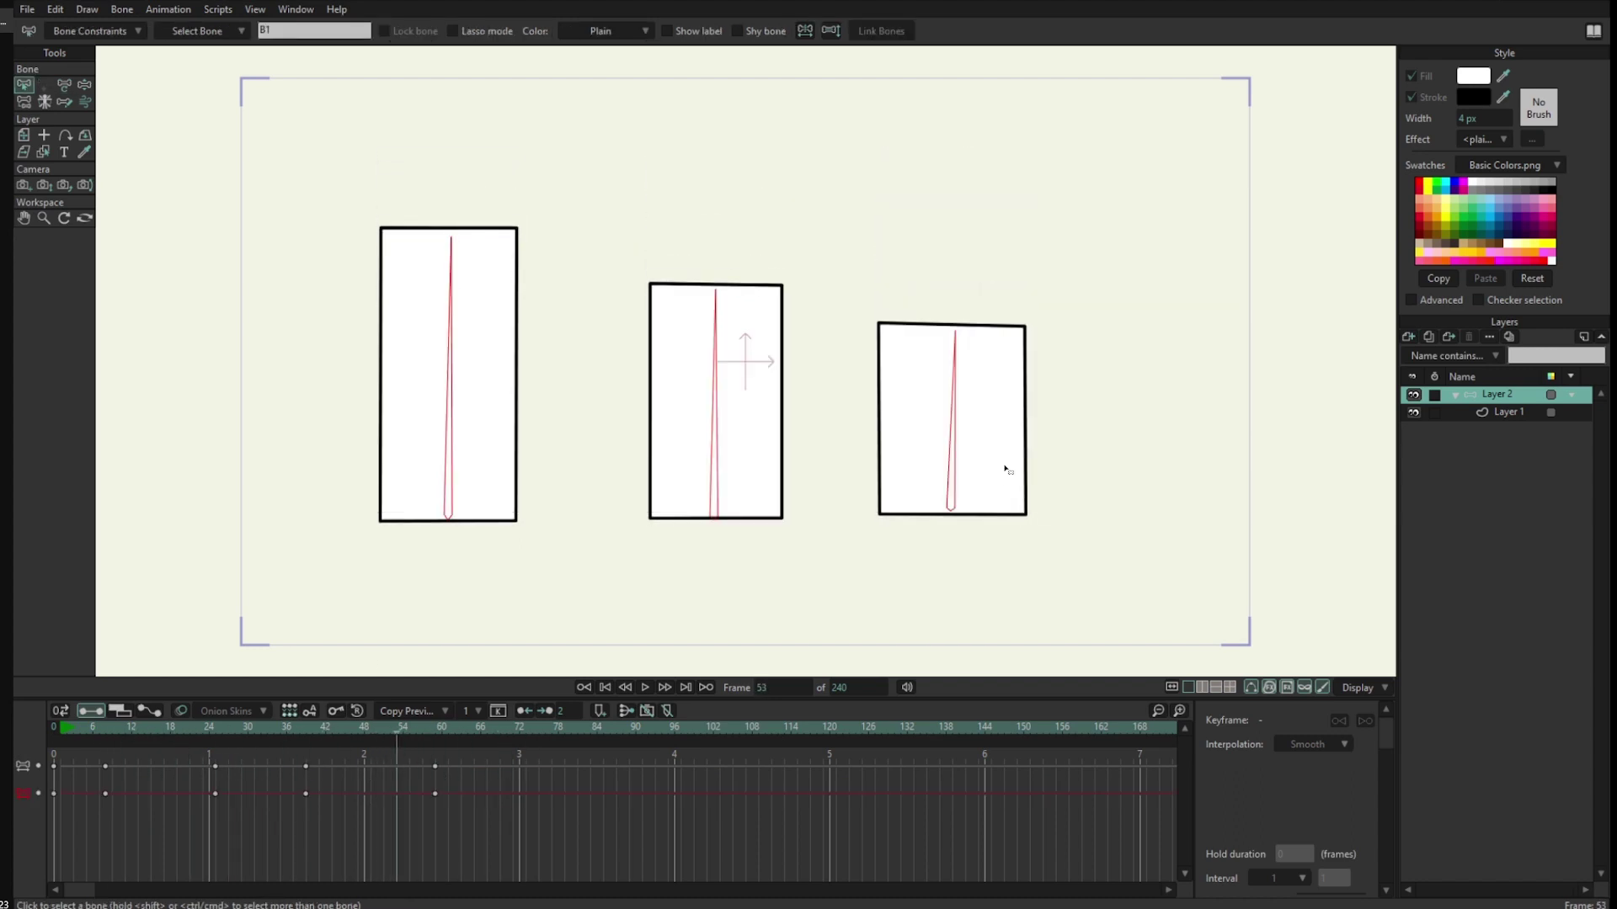
pyautogui.click(82, 32)
pyautogui.click(126, 115)
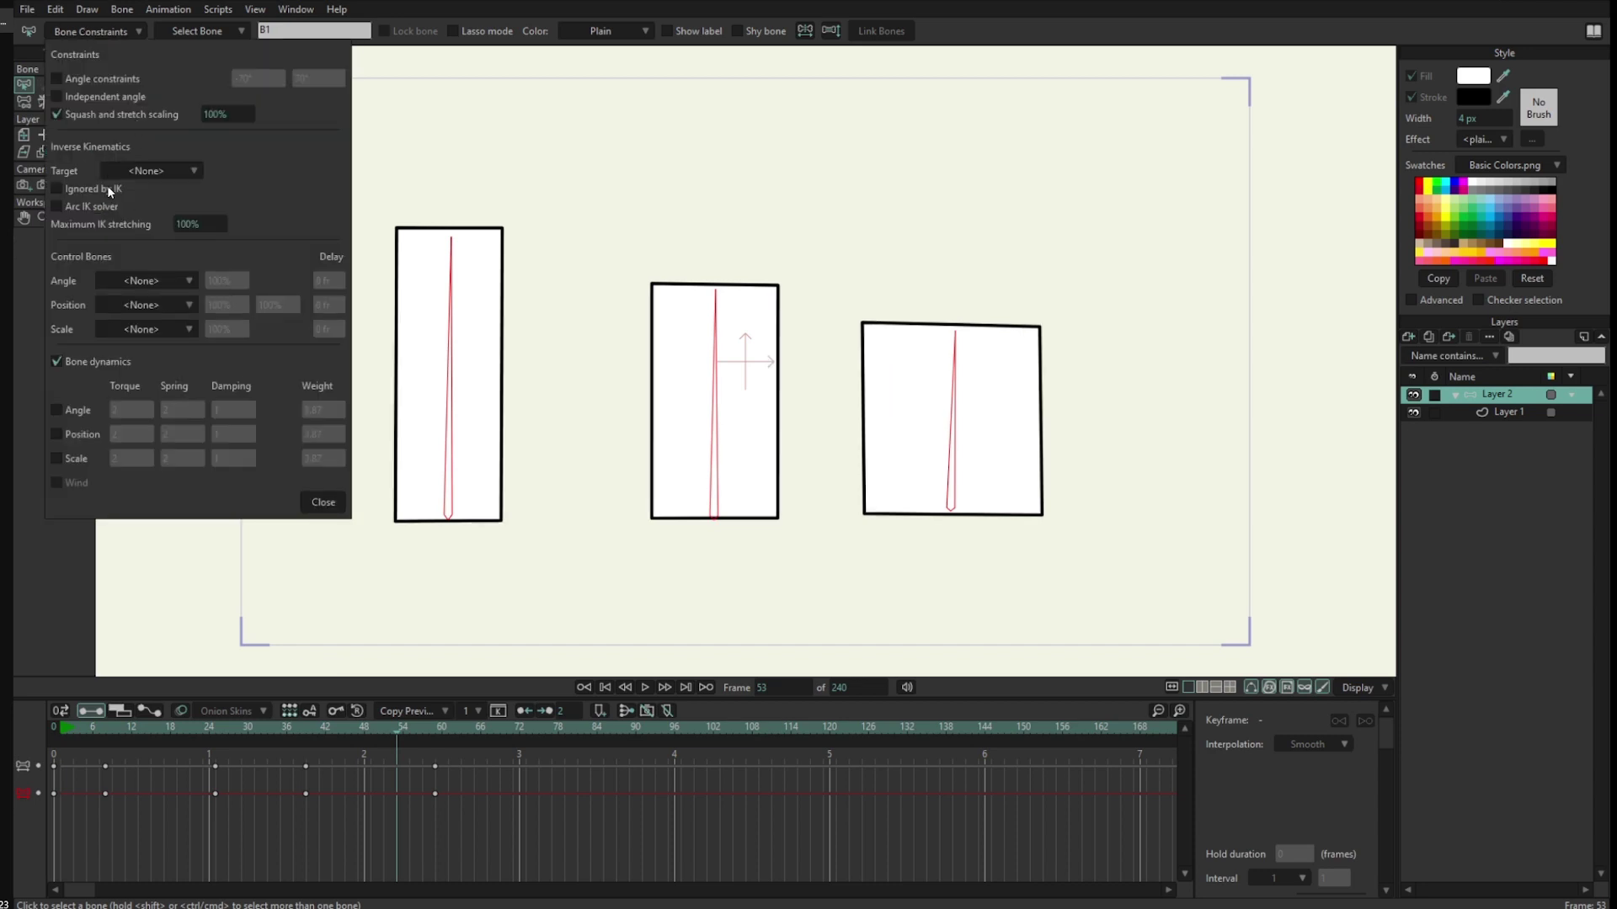
pyautogui.click(322, 504)
pyautogui.moveTo(97, 762); pyautogui.dragTo(525, 762)
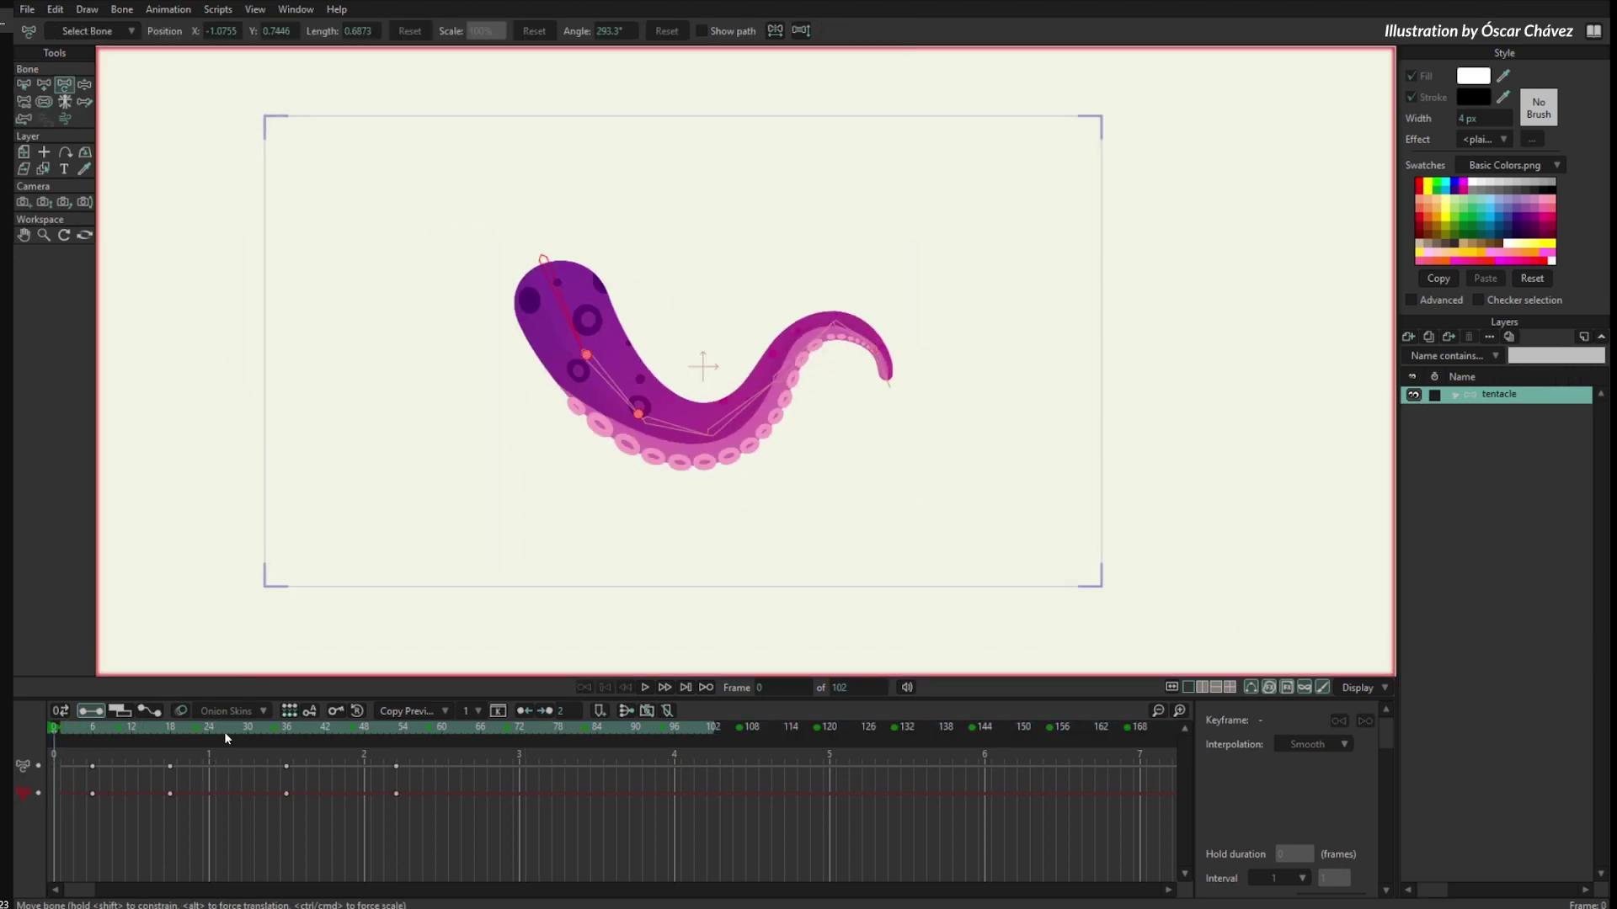
# In the tentacle document, delete the 06_Tentacle.png warp layer and remove the bone keyframes after frame 0.
pyautogui.moveTo(268, 736); pyautogui.dragTo(234, 735)
pyautogui.click(1457, 396)
pyautogui.click(1508, 413)
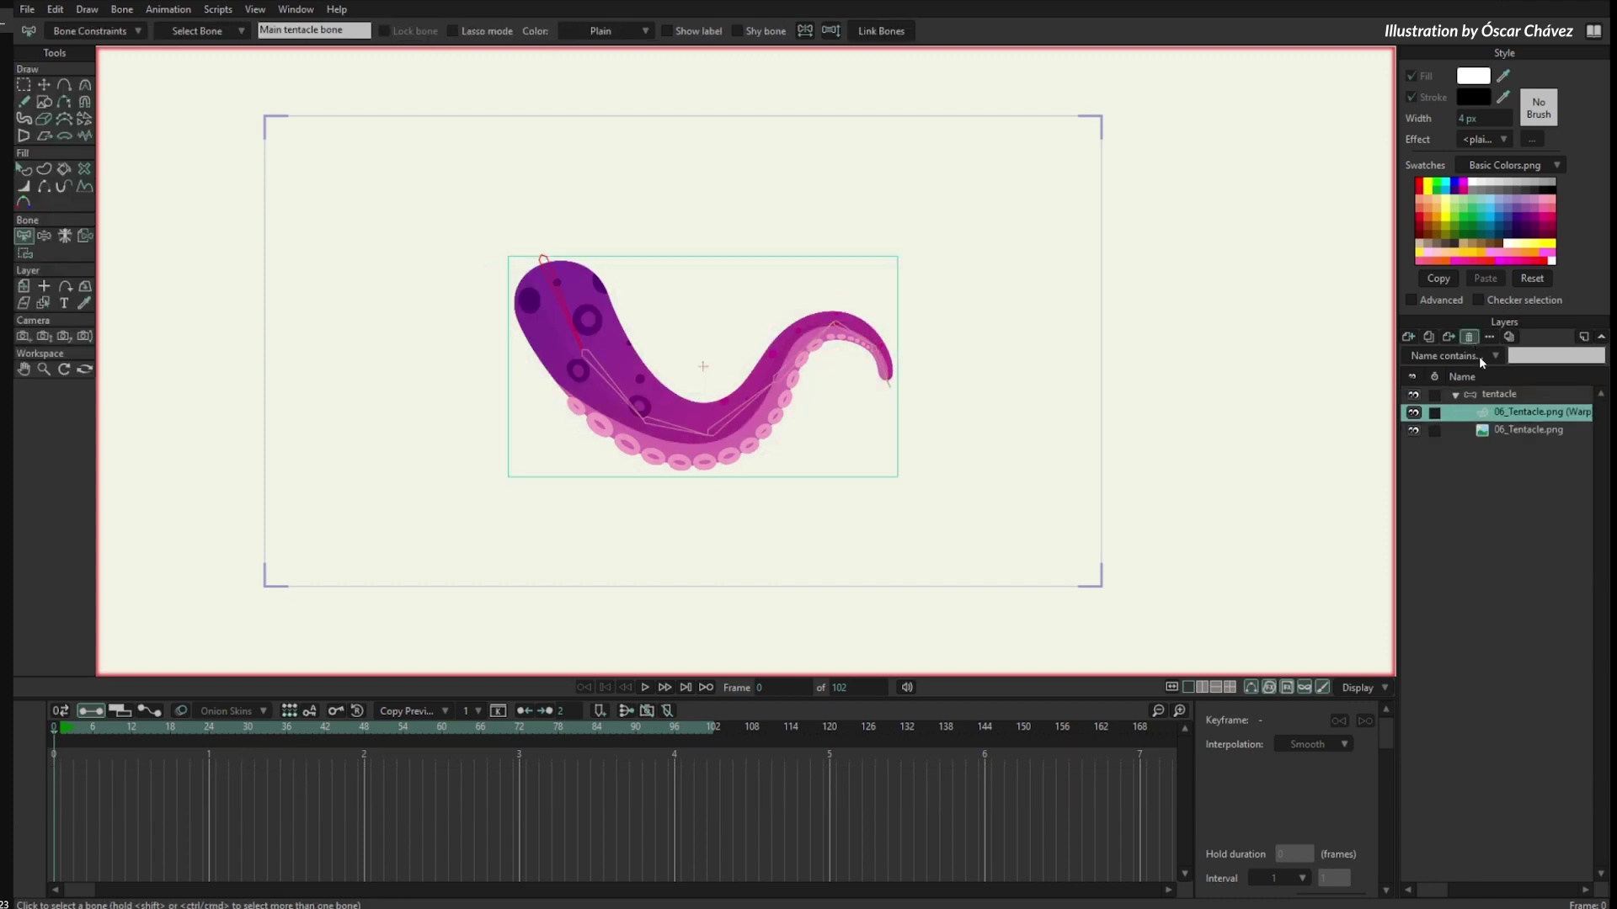
pyautogui.click(1515, 396)
pyautogui.moveTo(99, 835); pyautogui.dragTo(458, 747)
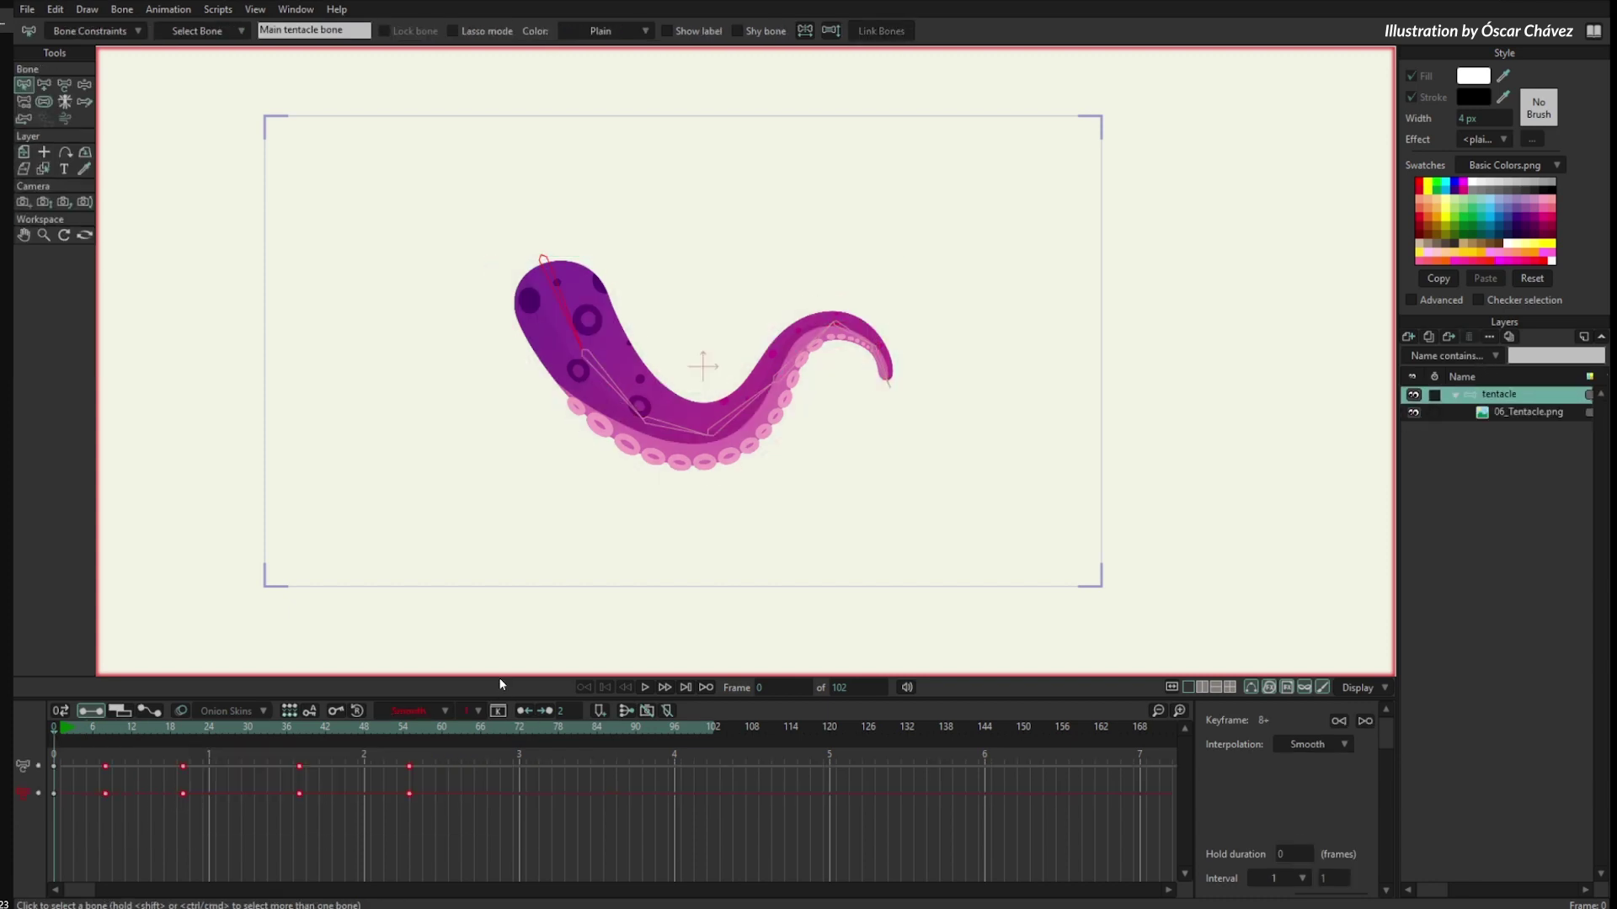
pyautogui.press('Delete')
# Run the Delayed Constraints script on the secondary tentacle bones for Scale, with 120% constraint and a 4-frame delay.
pyautogui.moveTo(626, 257); pyautogui.dragTo(888, 481)
pyautogui.click(190, 10)
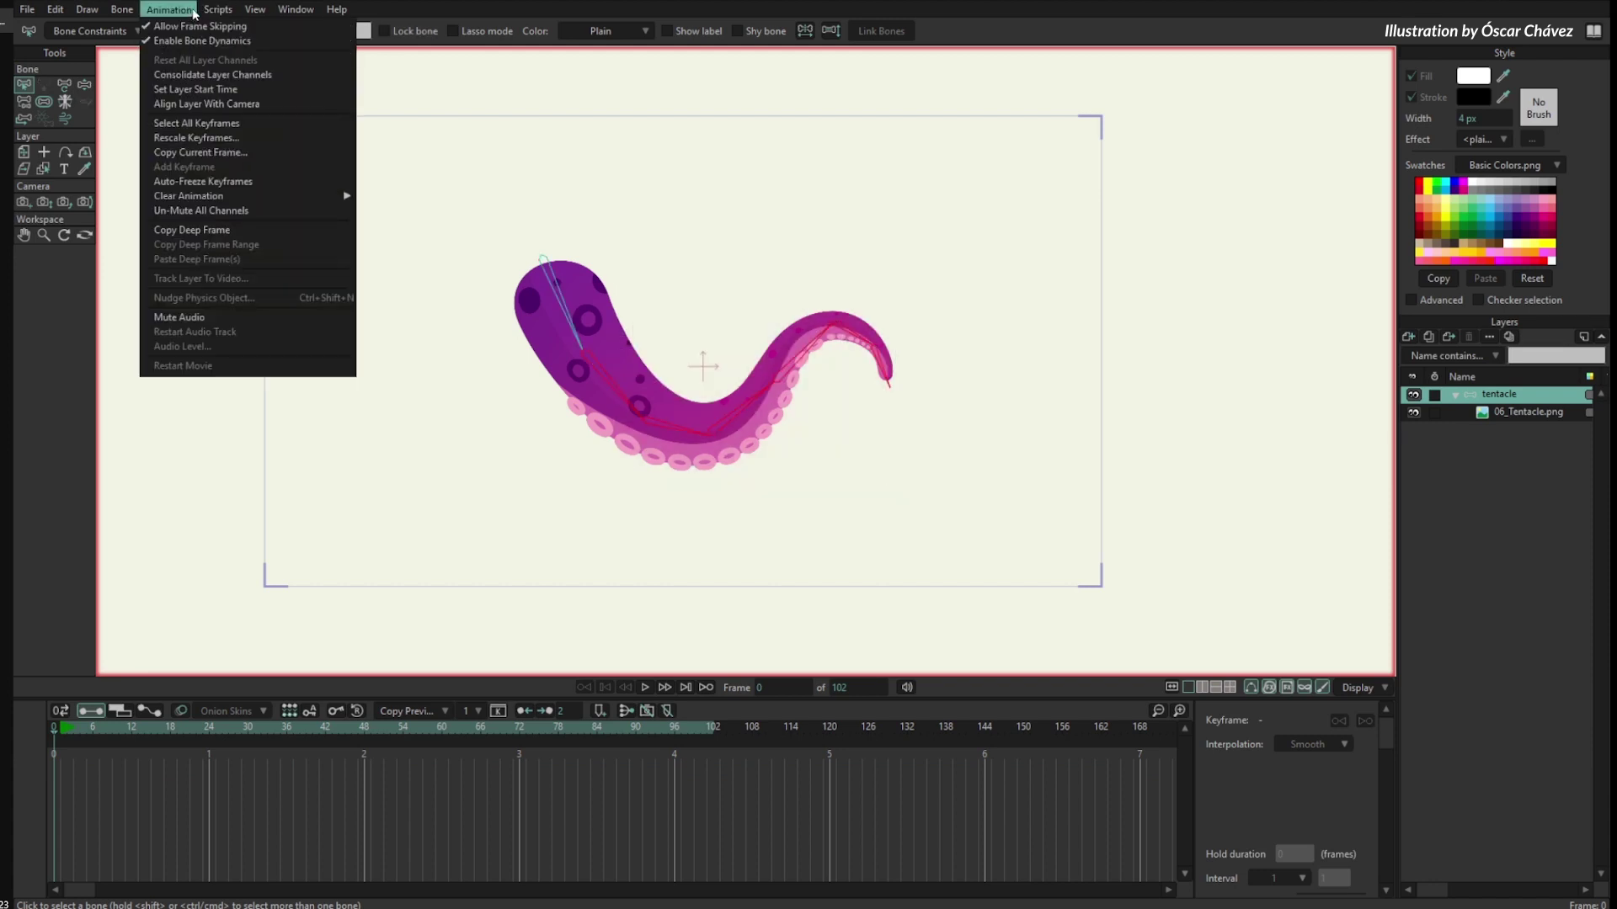
pyautogui.moveTo(229, 14)
pyautogui.moveTo(266, 56)
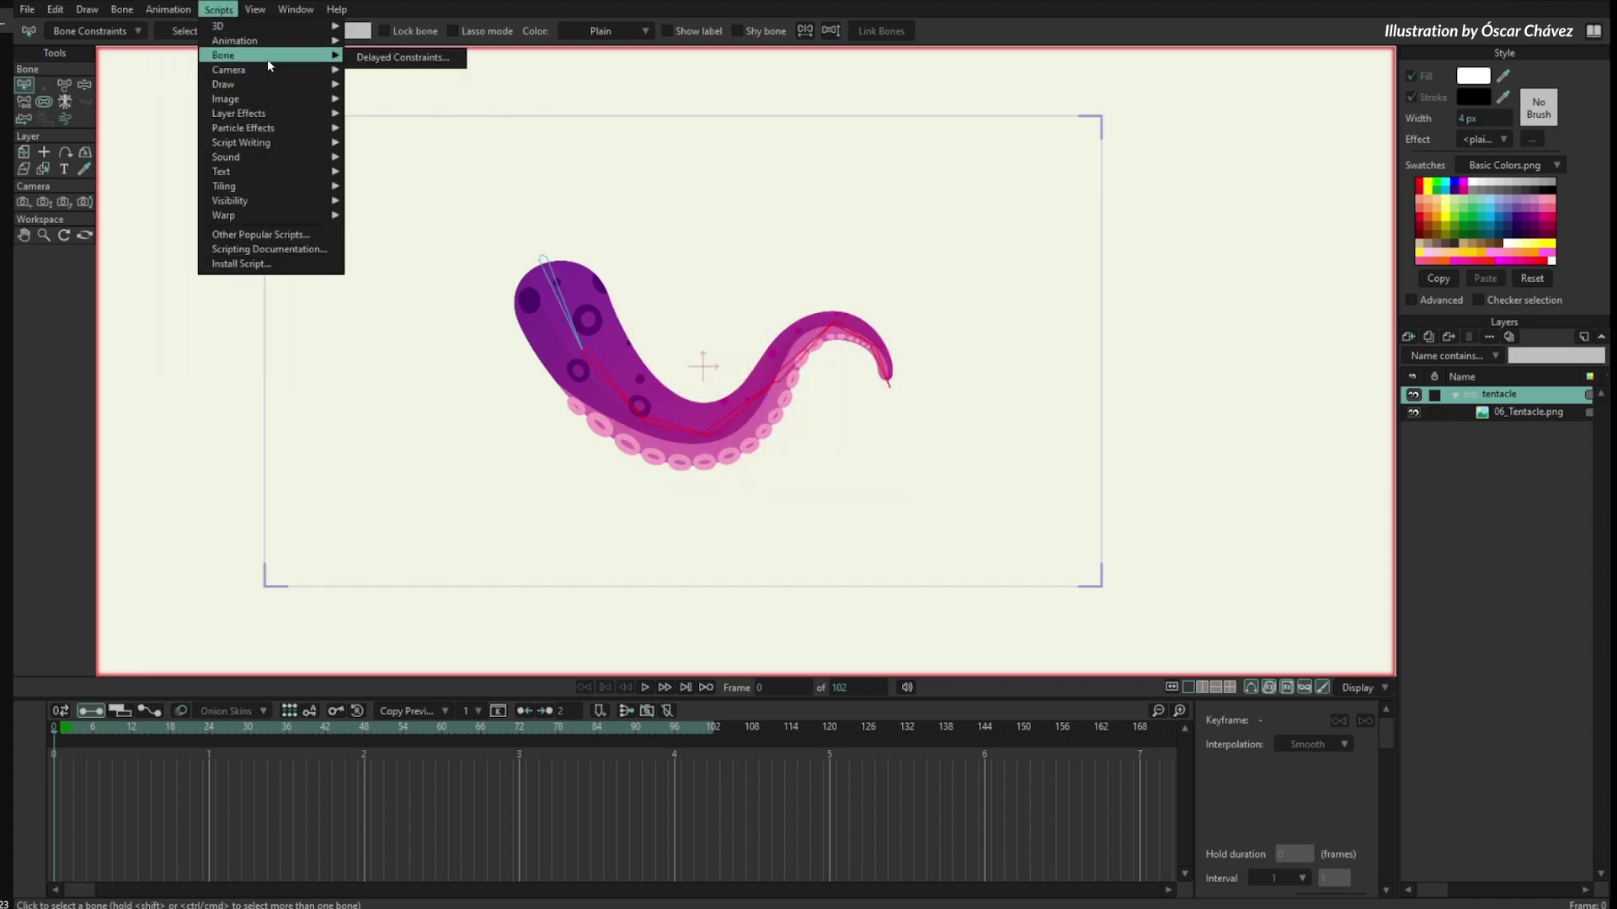
pyautogui.click(406, 57)
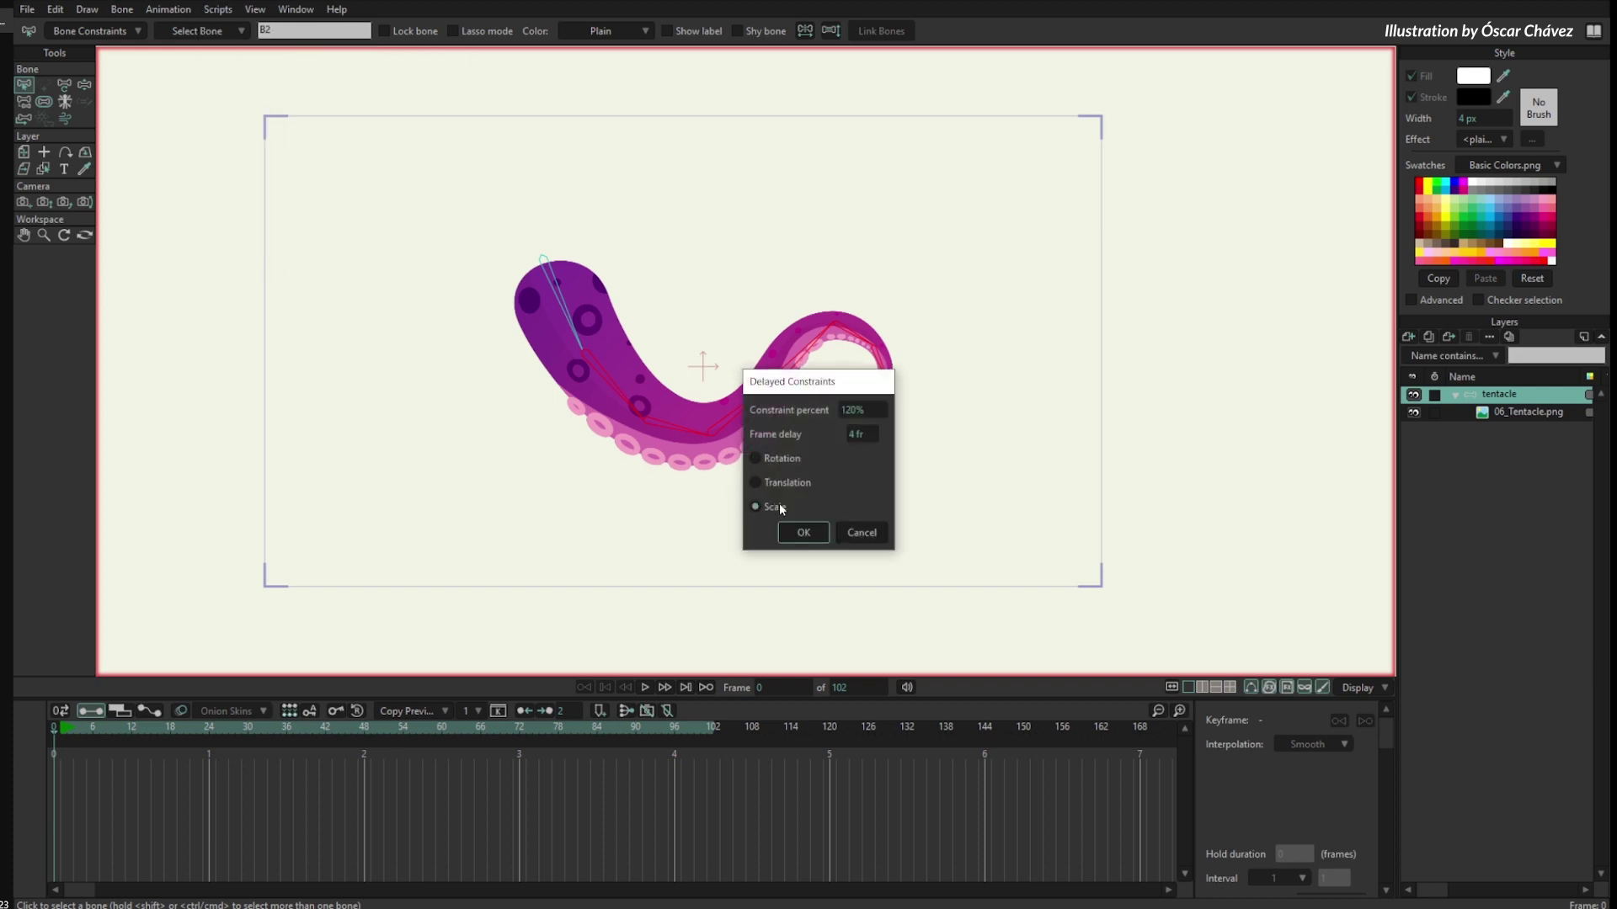
pyautogui.click(804, 533)
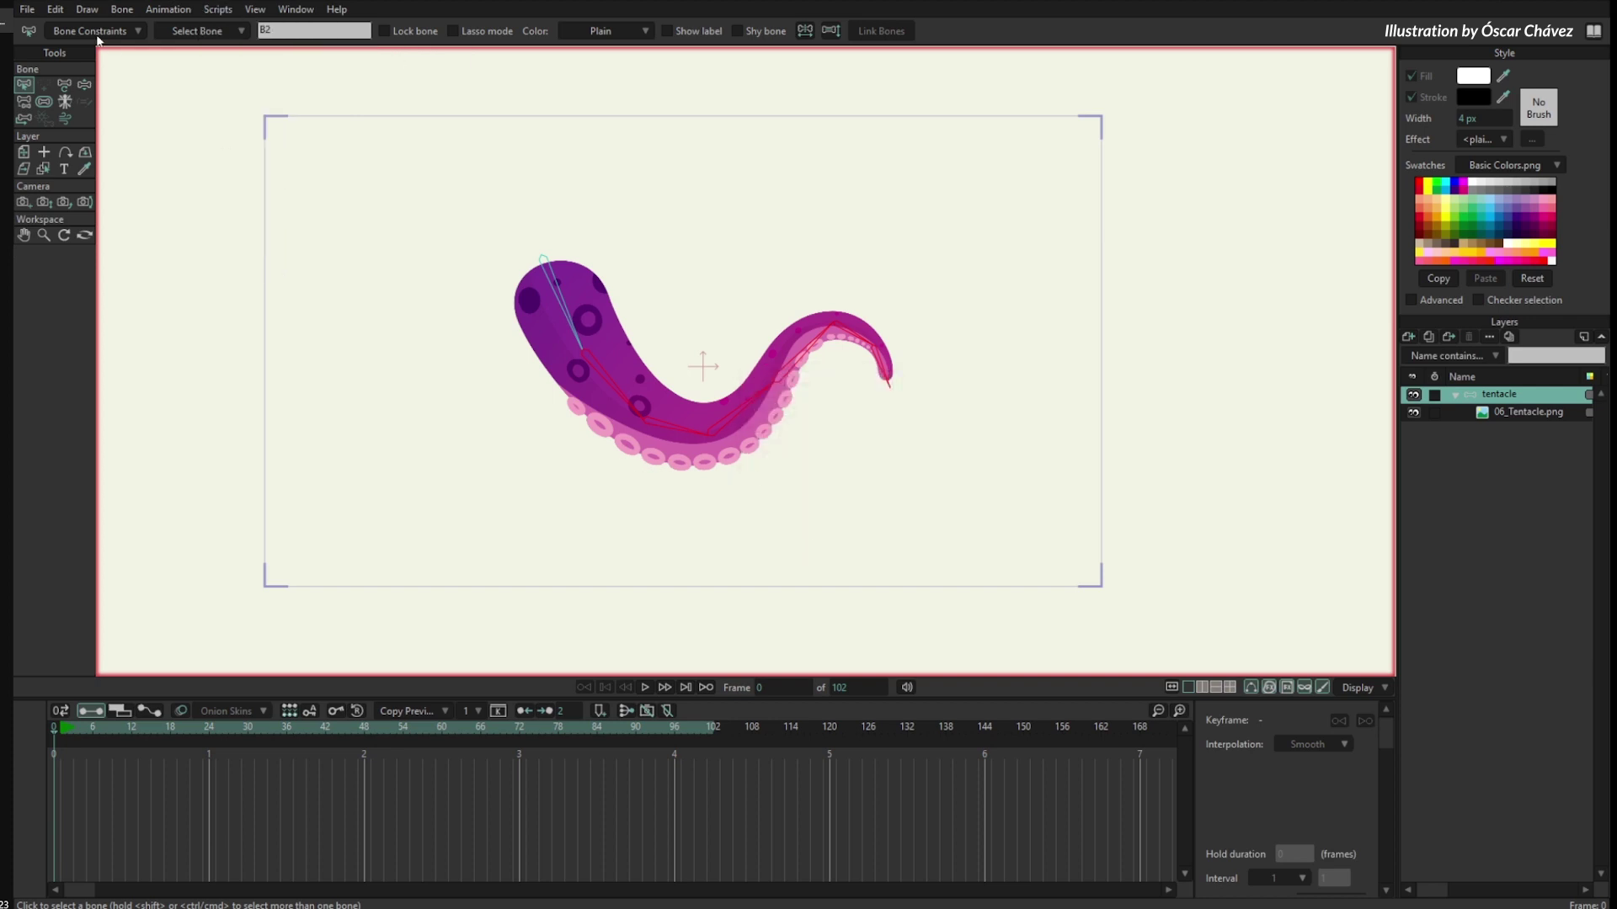
# Enable squash and stretch scaling at 100% on all the tentacle bones, including the main one.
pyautogui.click(556, 312)
pyautogui.click(114, 32)
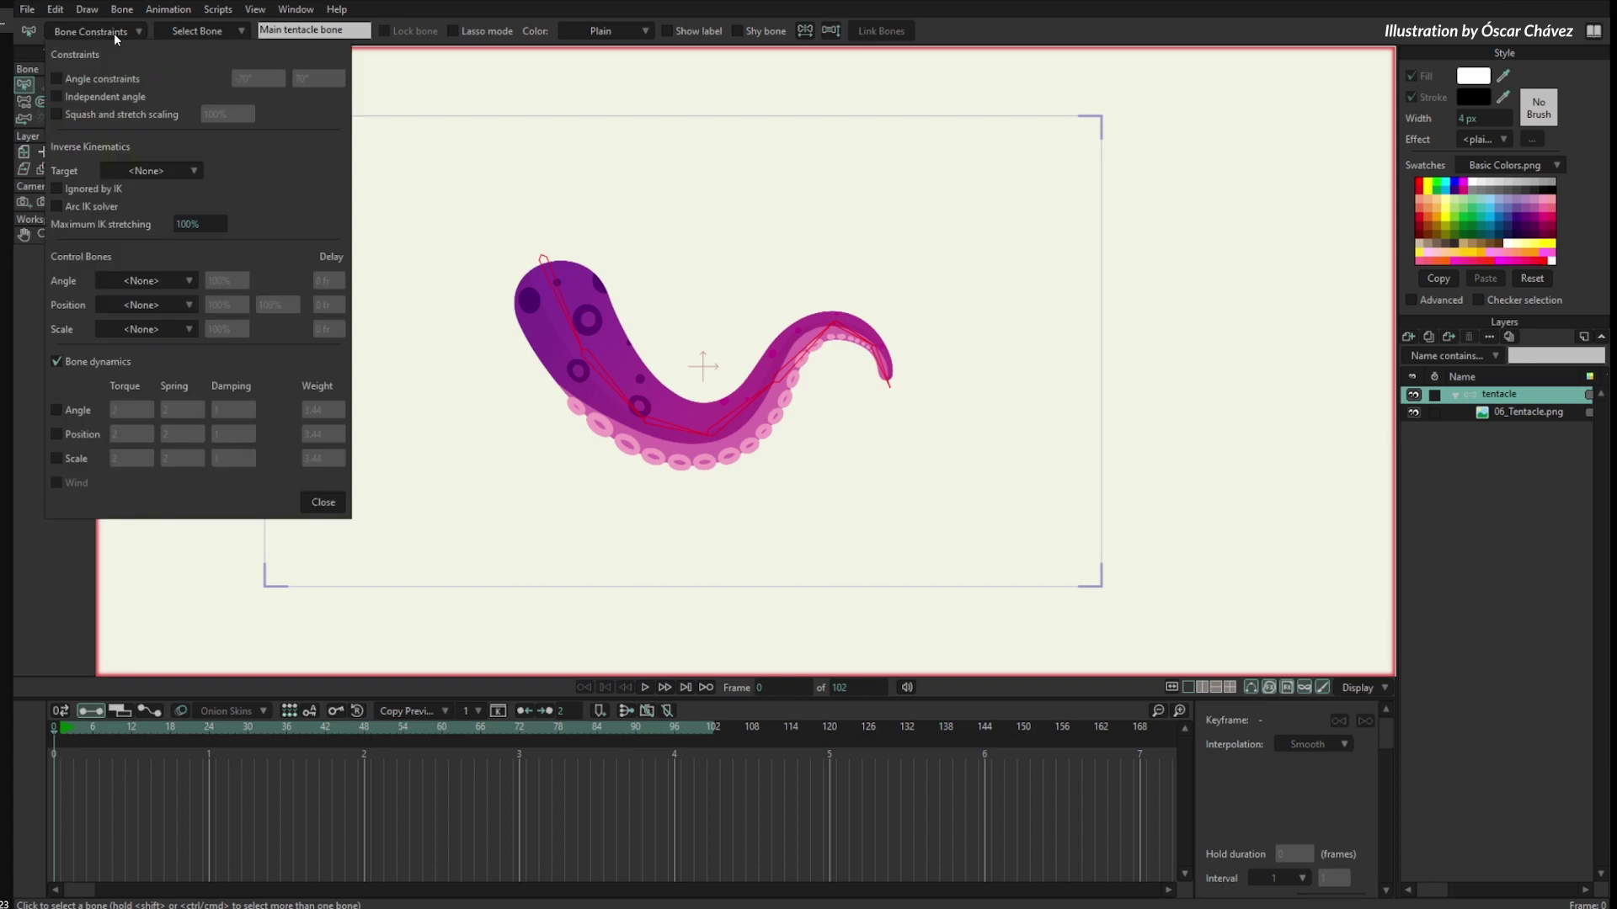
pyautogui.click(142, 114)
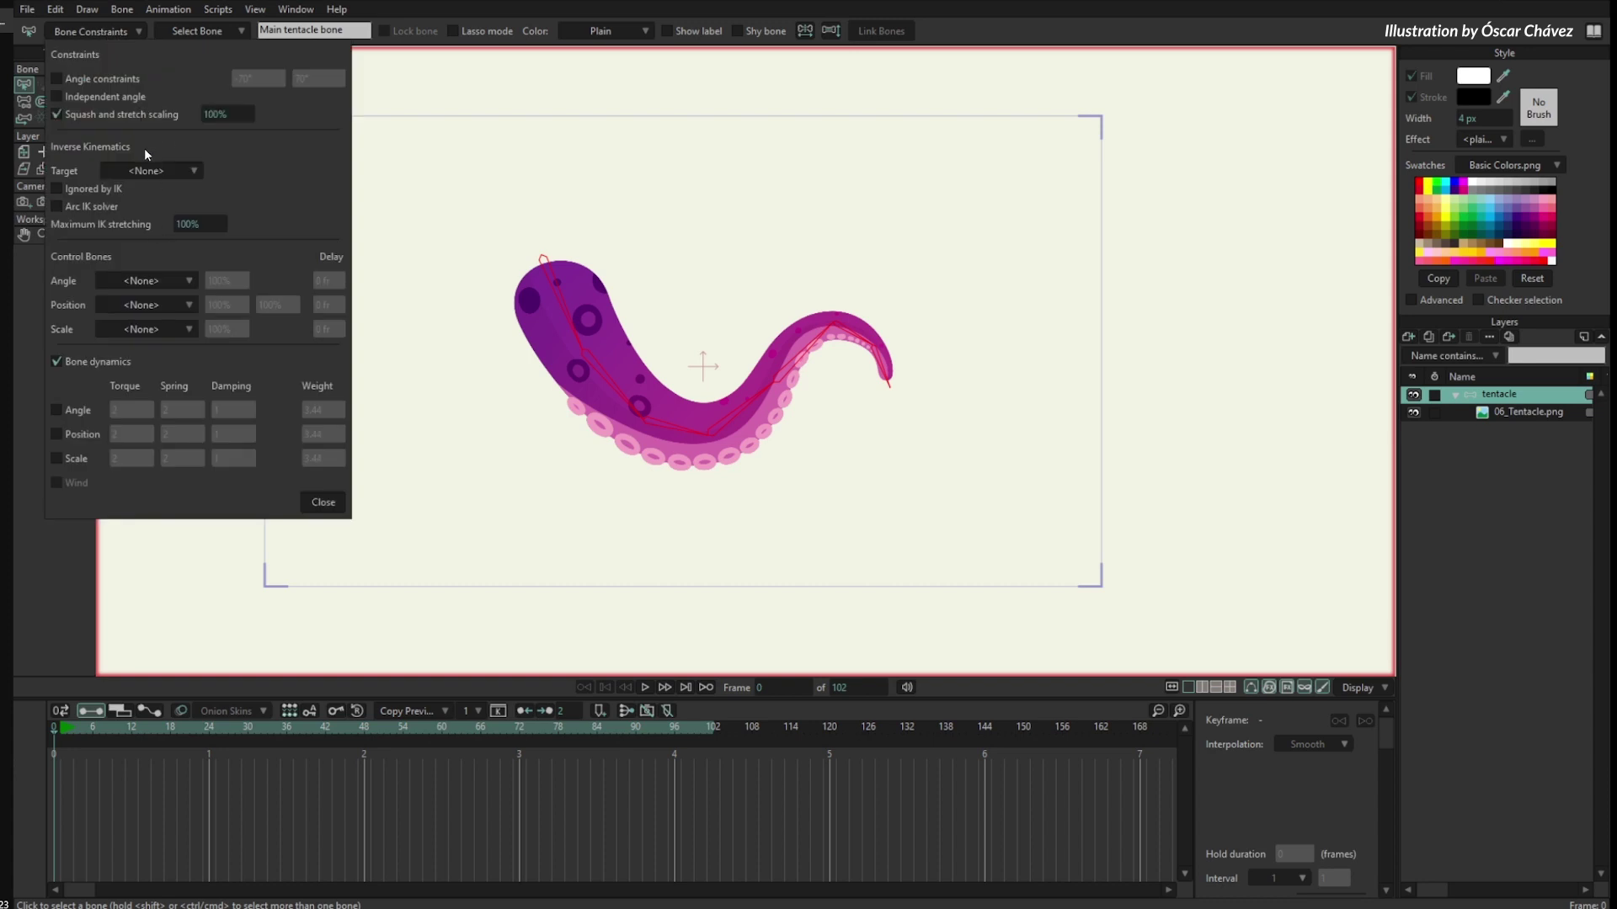
pyautogui.click(324, 503)
# Key the main tentacle bone shortened at frame 6 and stretched to about 131.5% at frame 34.
pyautogui.click(92, 728)
pyautogui.press('t')
pyautogui.moveTo(580, 341); pyautogui.dragTo(562, 313)
pyautogui.moveTo(60, 733); pyautogui.dragTo(274, 768)
pyautogui.moveTo(571, 320); pyautogui.dragTo(629, 367)
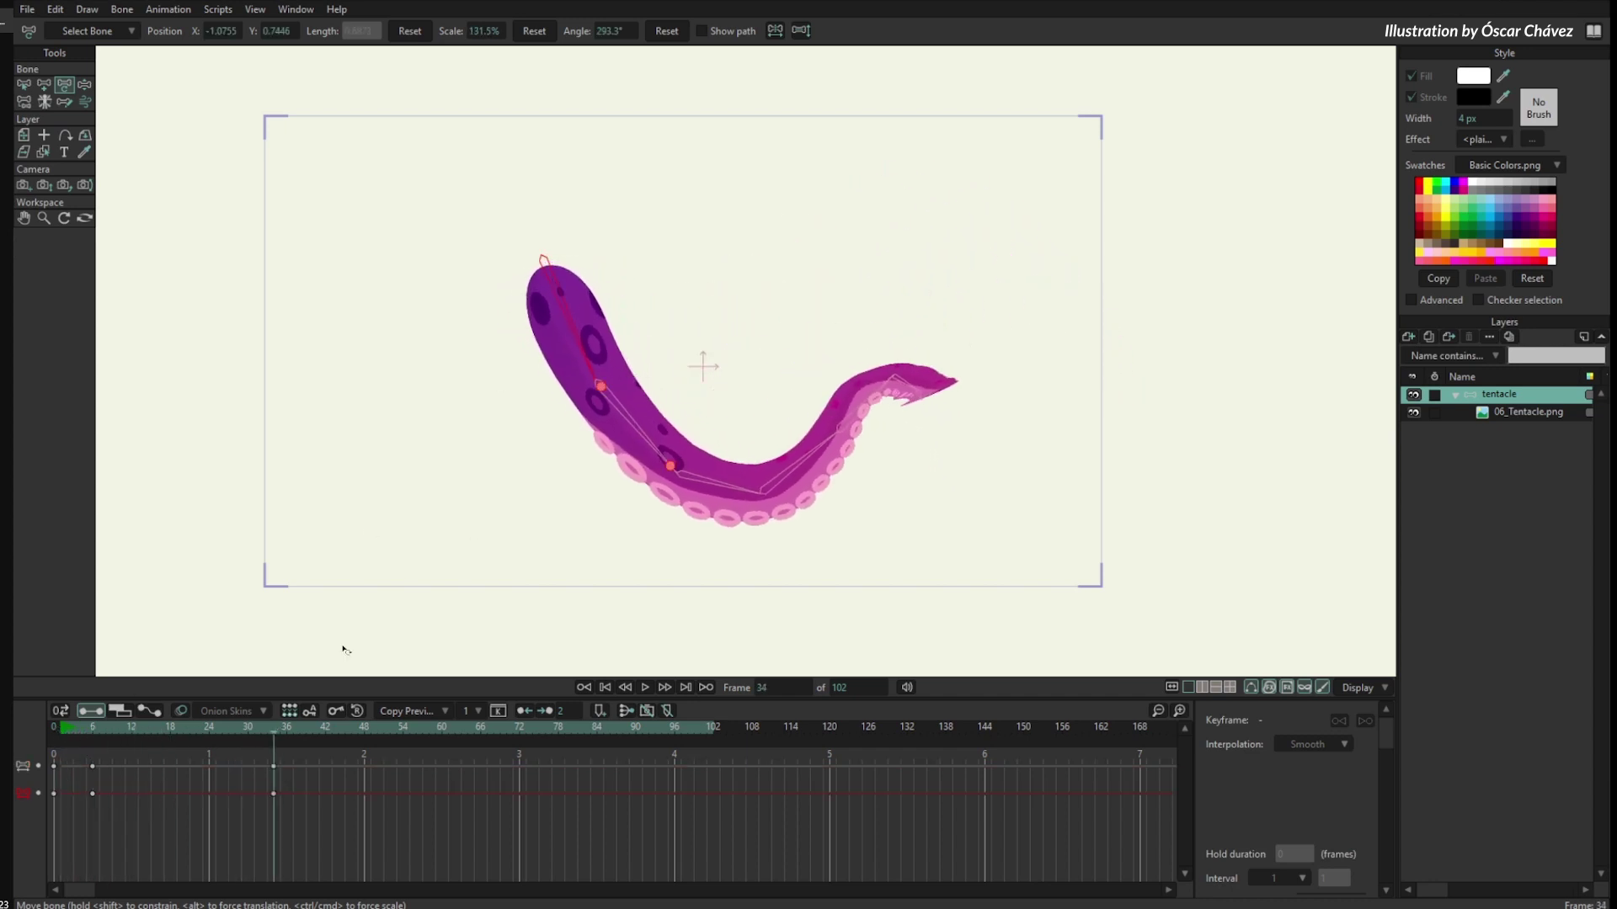
pyautogui.moveTo(80, 774); pyautogui.dragTo(409, 800)
# Lower the squash and stretch scaling percentage of all the tentacle bones and scrub the animation.
pyautogui.press('b')
pyautogui.moveTo(556, 215); pyautogui.dragTo(1079, 530)
pyautogui.click(104, 33)
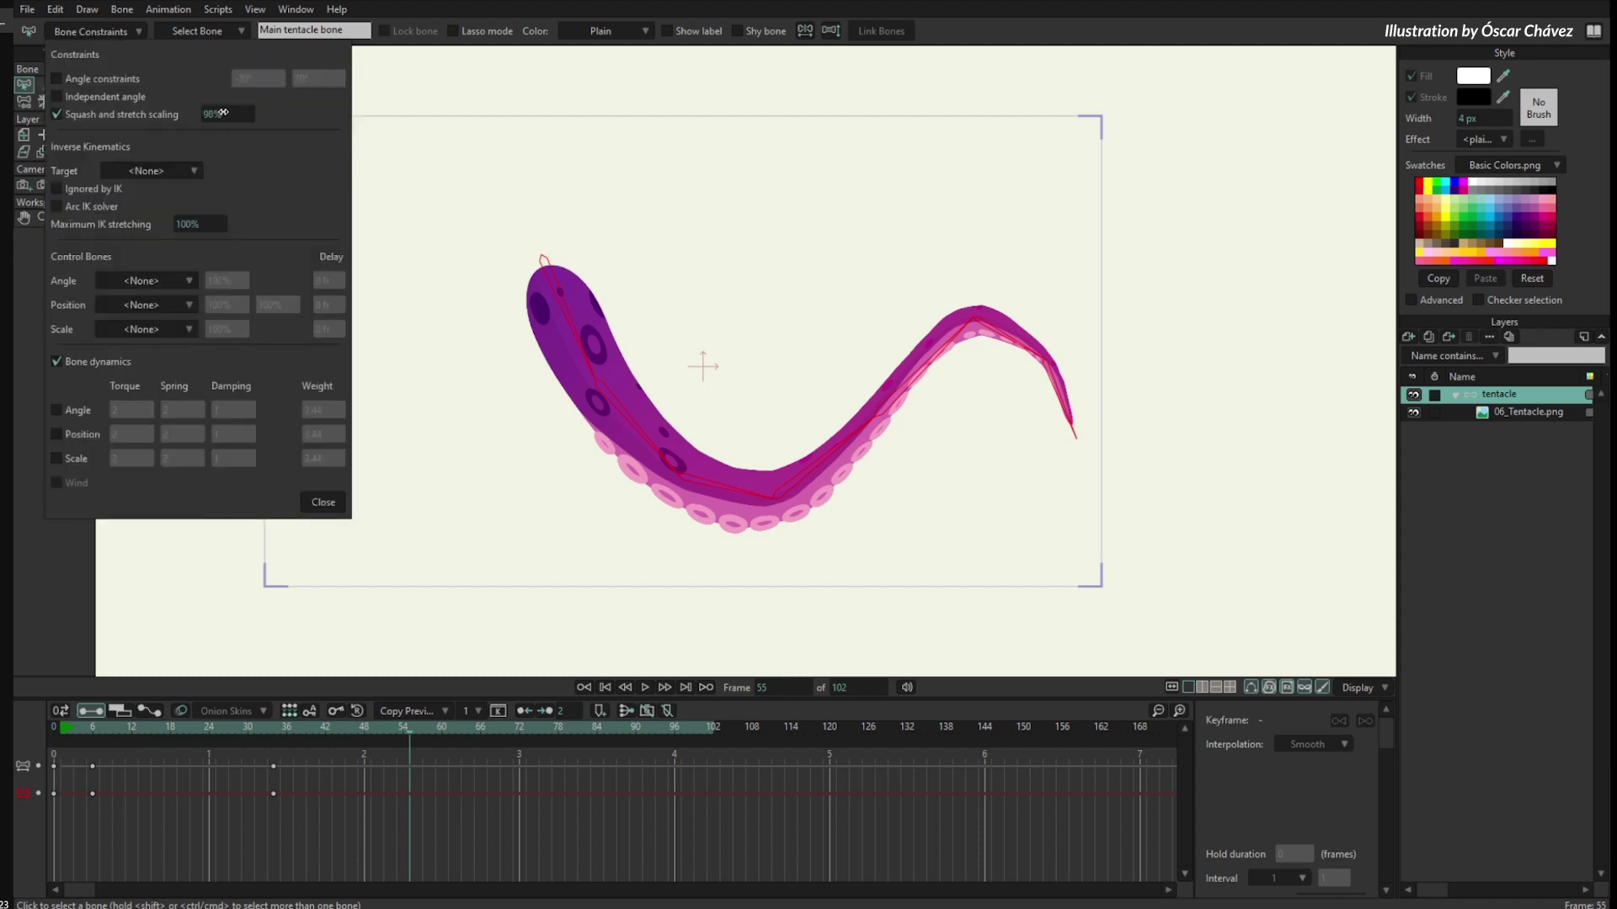
pyautogui.moveTo(224, 112); pyautogui.dragTo(92, 192)
pyautogui.moveTo(214, 139); pyautogui.dragTo(97, 196)
pyautogui.click(307, 503)
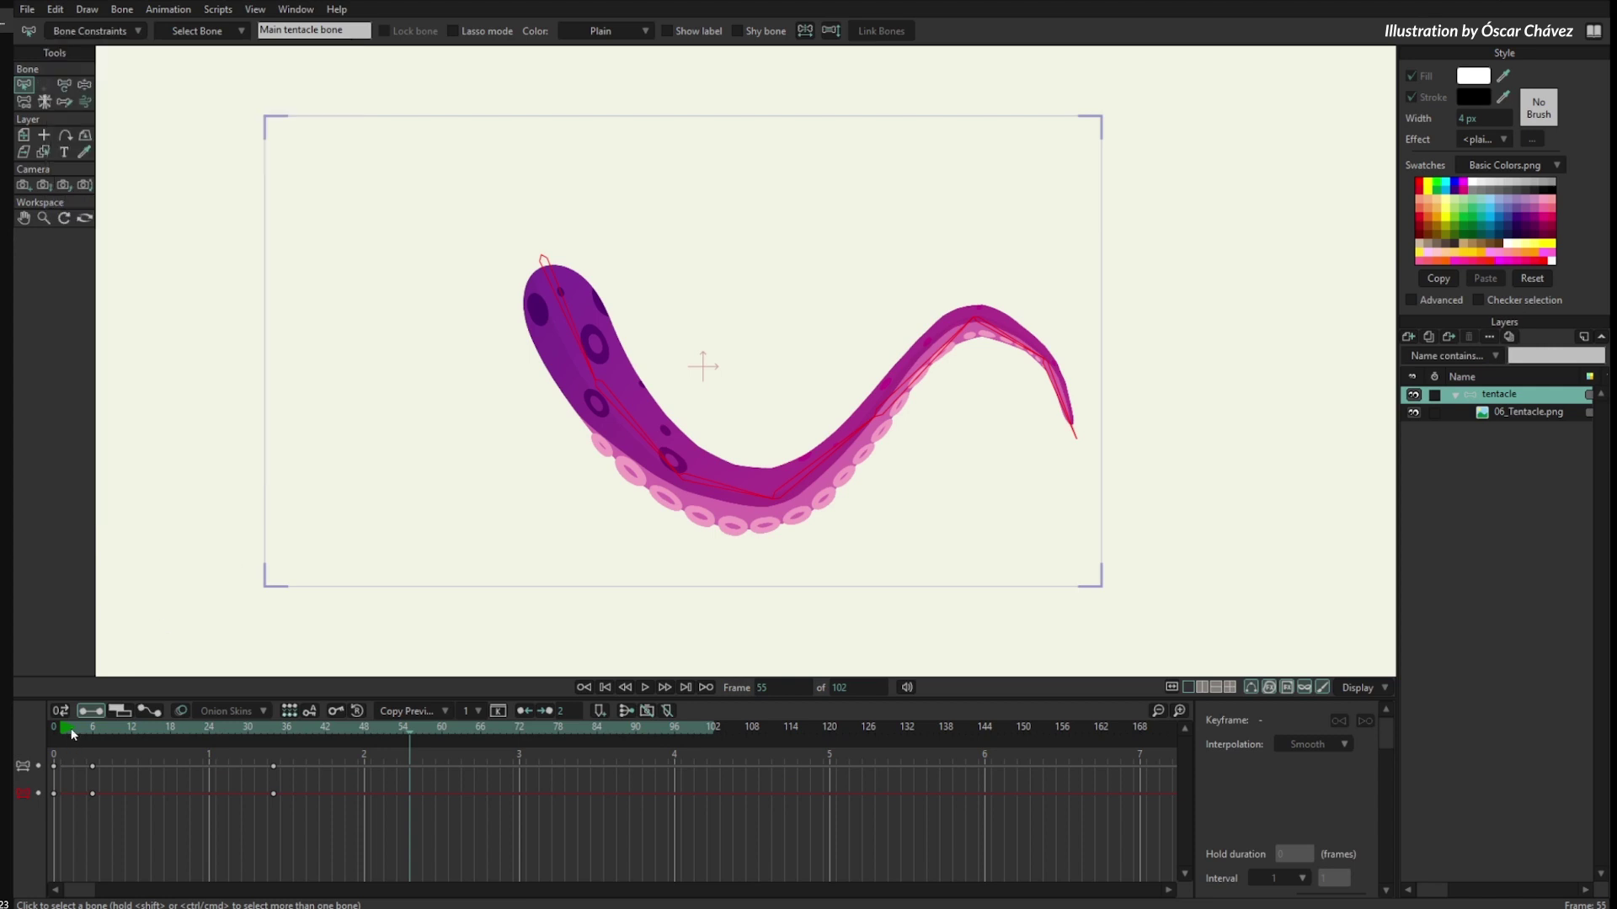
pyautogui.moveTo(74, 741); pyautogui.dragTo(350, 642)
pyautogui.click(350, 642)
# Key the main tentacle bone shortened around frame 48 and scaled to about 114.9% around frame 79.
pyautogui.moveTo(343, 734); pyautogui.dragTo(363, 734)
pyautogui.press('t')
pyautogui.moveTo(556, 373); pyautogui.dragTo(505, 375)
pyautogui.moveTo(312, 729); pyautogui.dragTo(564, 738)
pyautogui.moveTo(570, 318); pyautogui.dragTo(613, 419)
pyautogui.hotkey('ctrl', 'z')
pyautogui.moveTo(569, 318); pyautogui.dragTo(596, 383)
pyautogui.moveTo(318, 729); pyautogui.dragTo(671, 807)
# Switch to the four-legged bone rig document, frame its legs and play the walking animation.
pyautogui.click(957, 359)
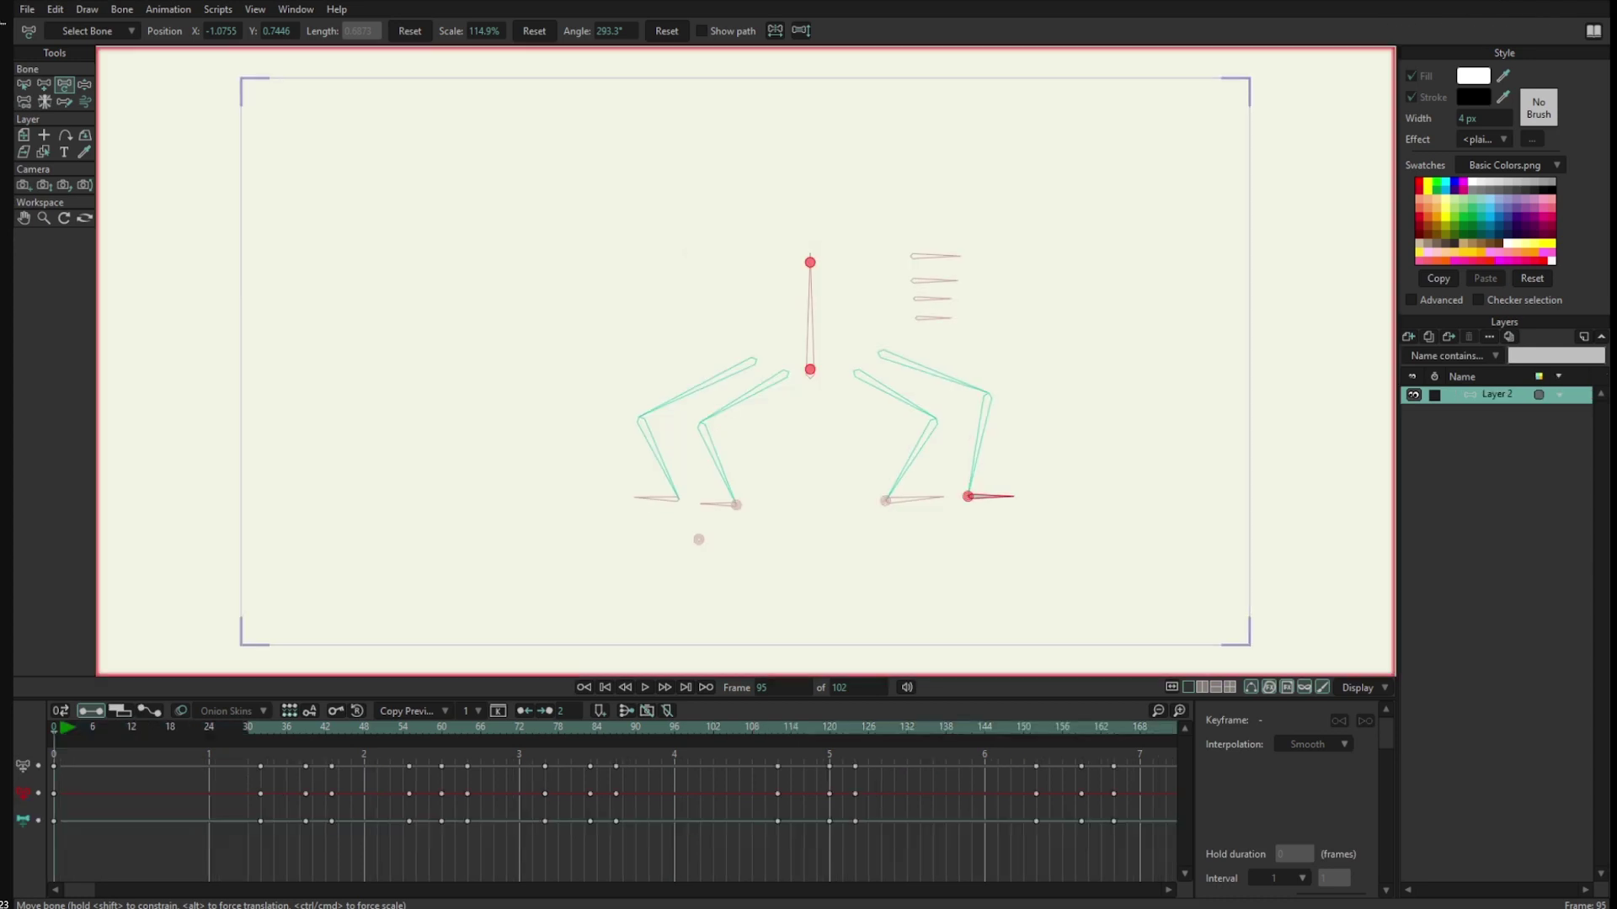
pyautogui.moveTo(75, 735); pyautogui.dragTo(236, 762)
pyautogui.moveTo(713, 486); pyautogui.dragTo(570, 504)
pyautogui.scroll(1, 581, 505)
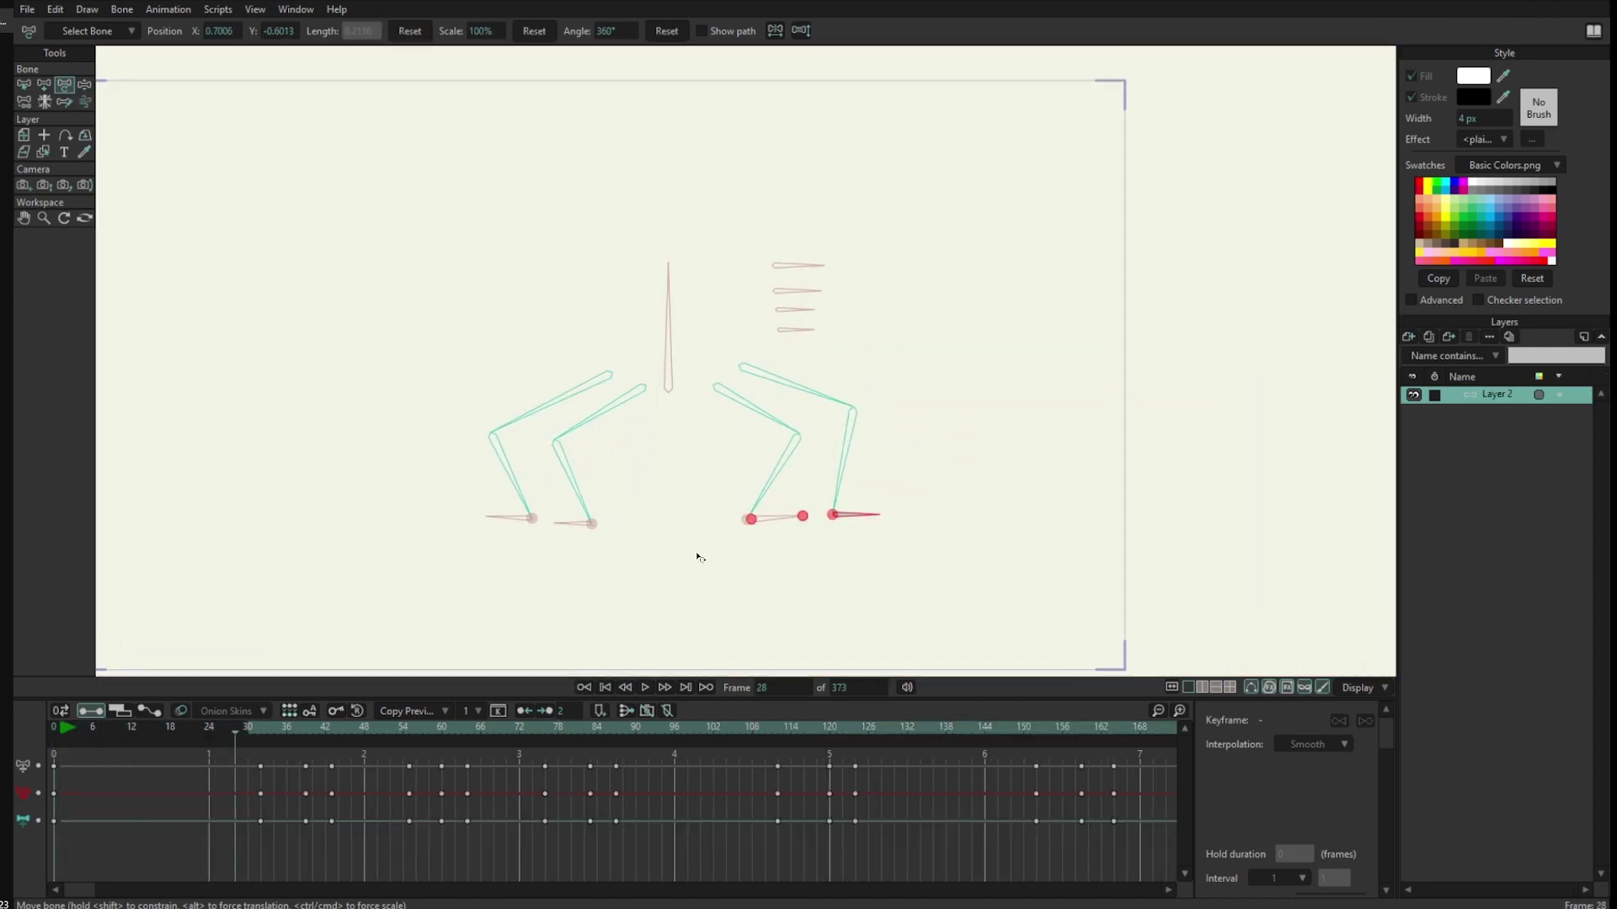
pyautogui.moveTo(857, 445); pyautogui.dragTo(864, 552)
pyautogui.scroll(3, 933, 416)
pyautogui.press('b')
pyautogui.press('space')
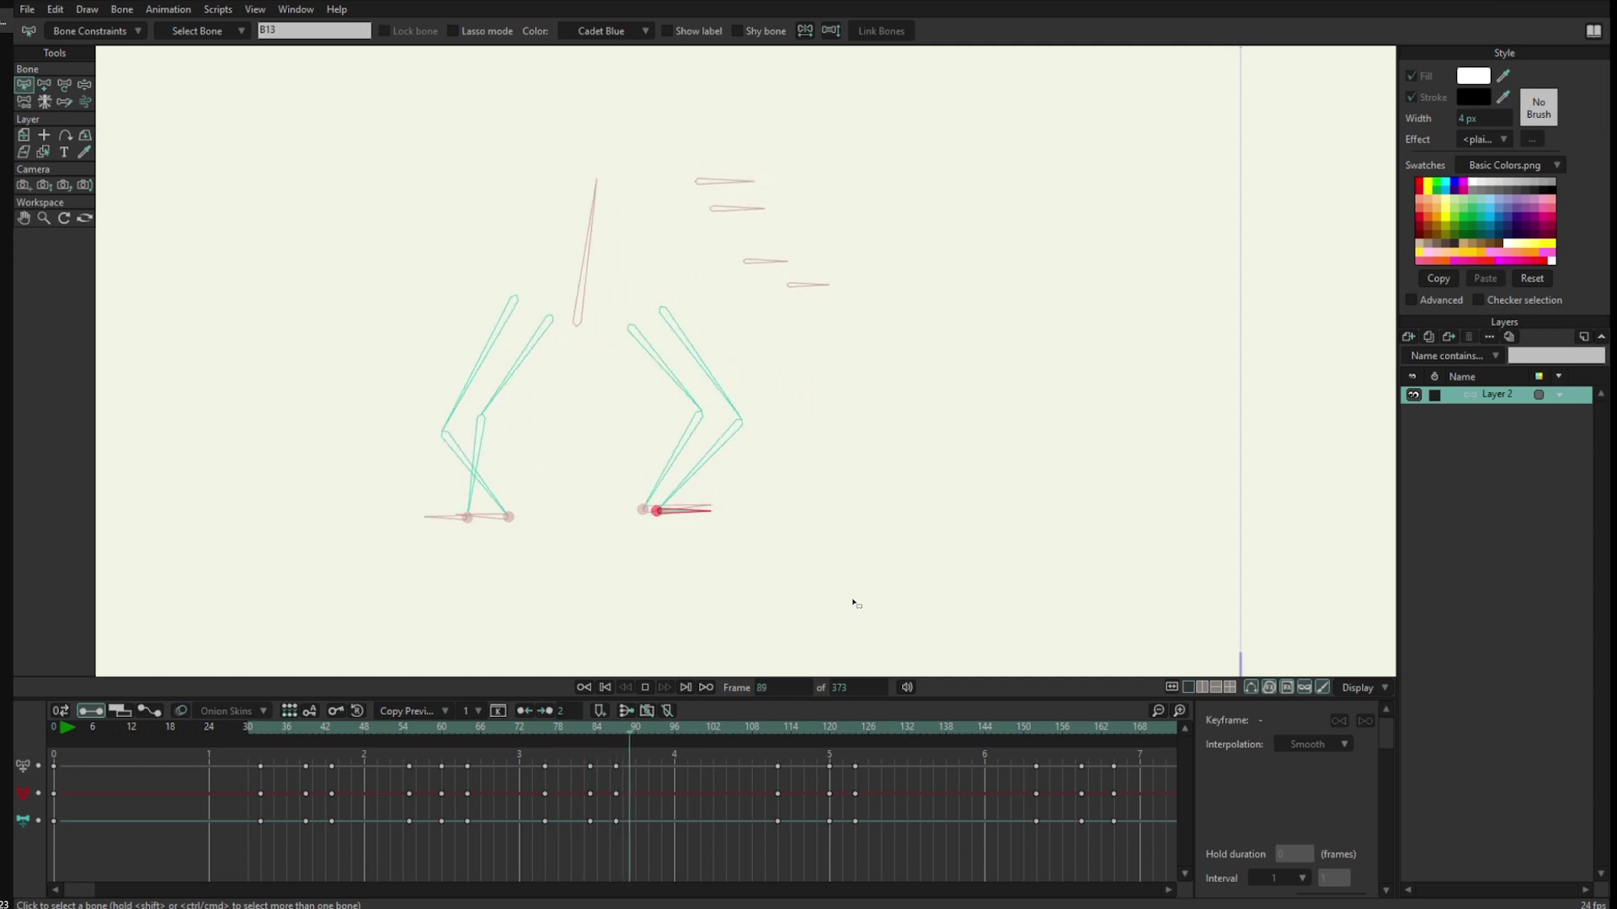